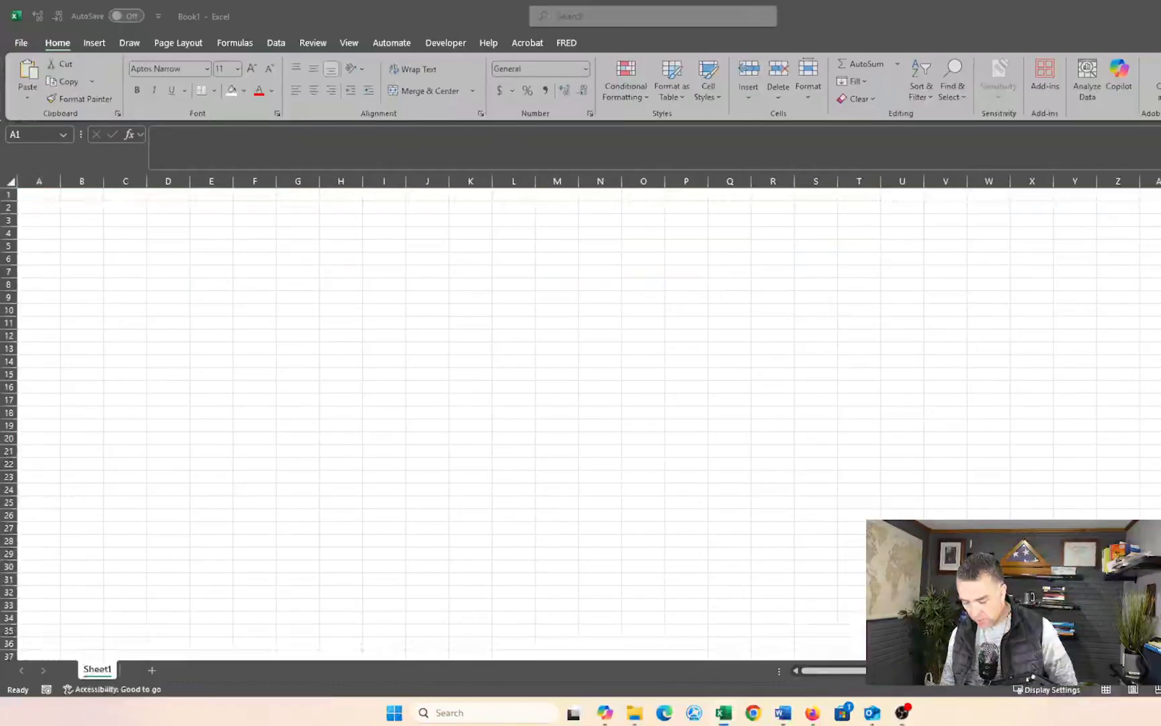
Hide the gridlines on the blank worksheet.
left_click(272, 204)
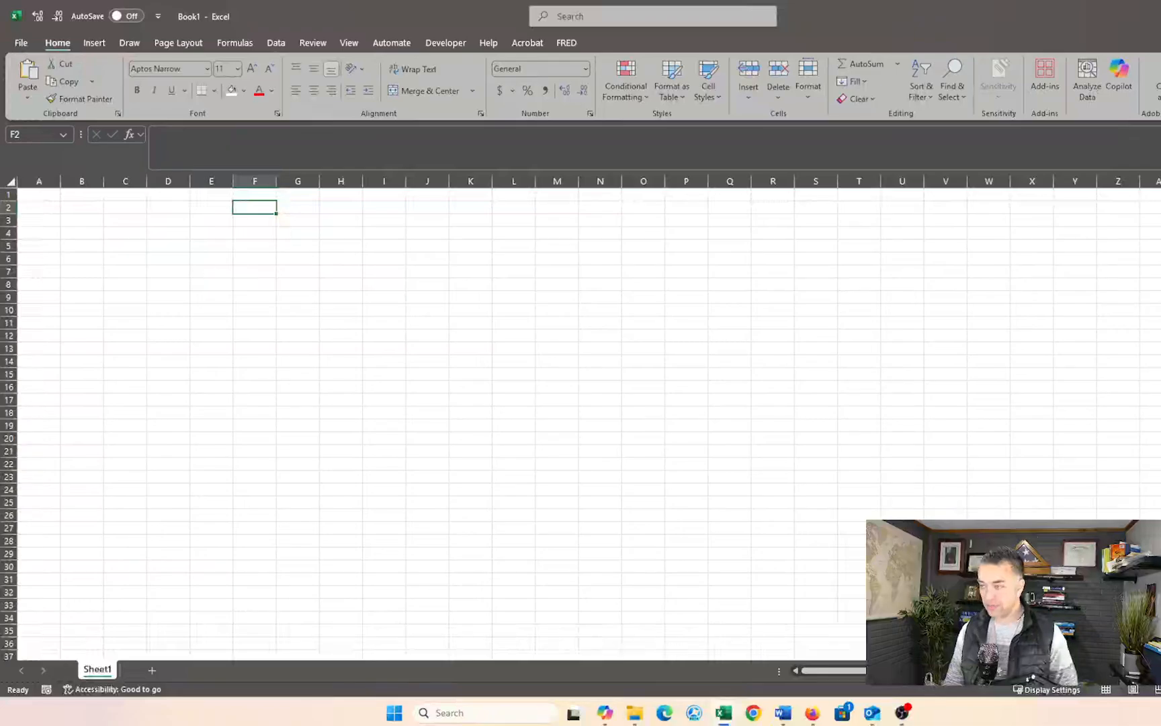
left_click(359, 36)
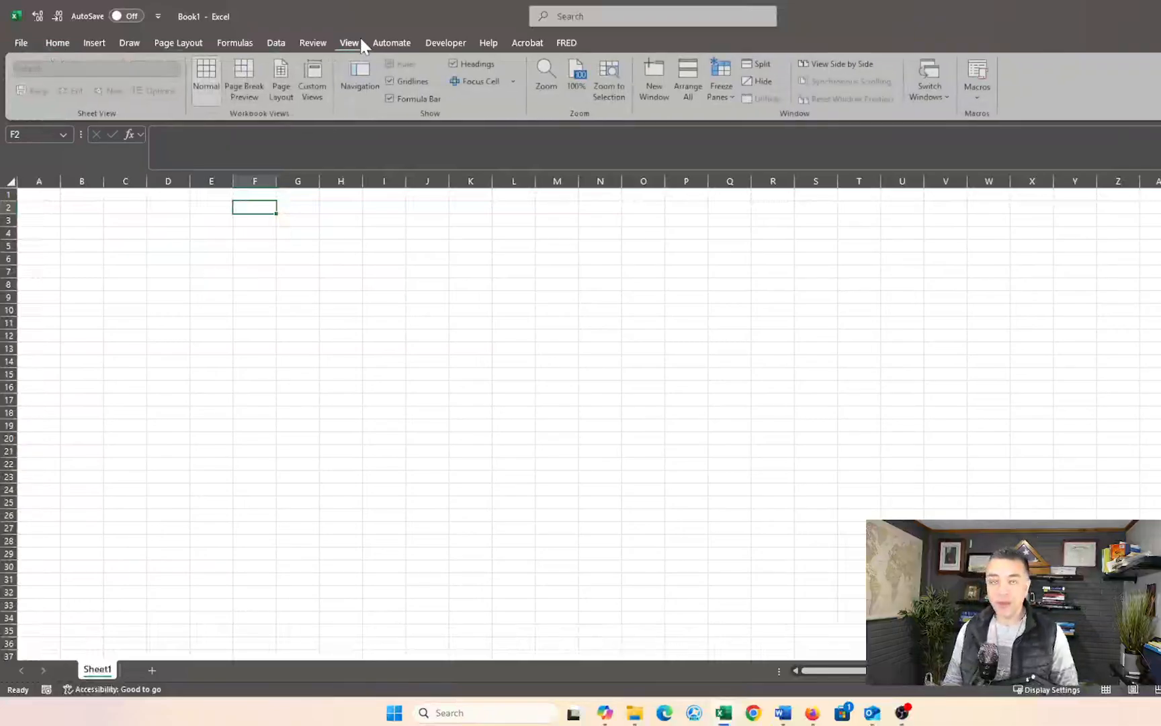
left_click(397, 82)
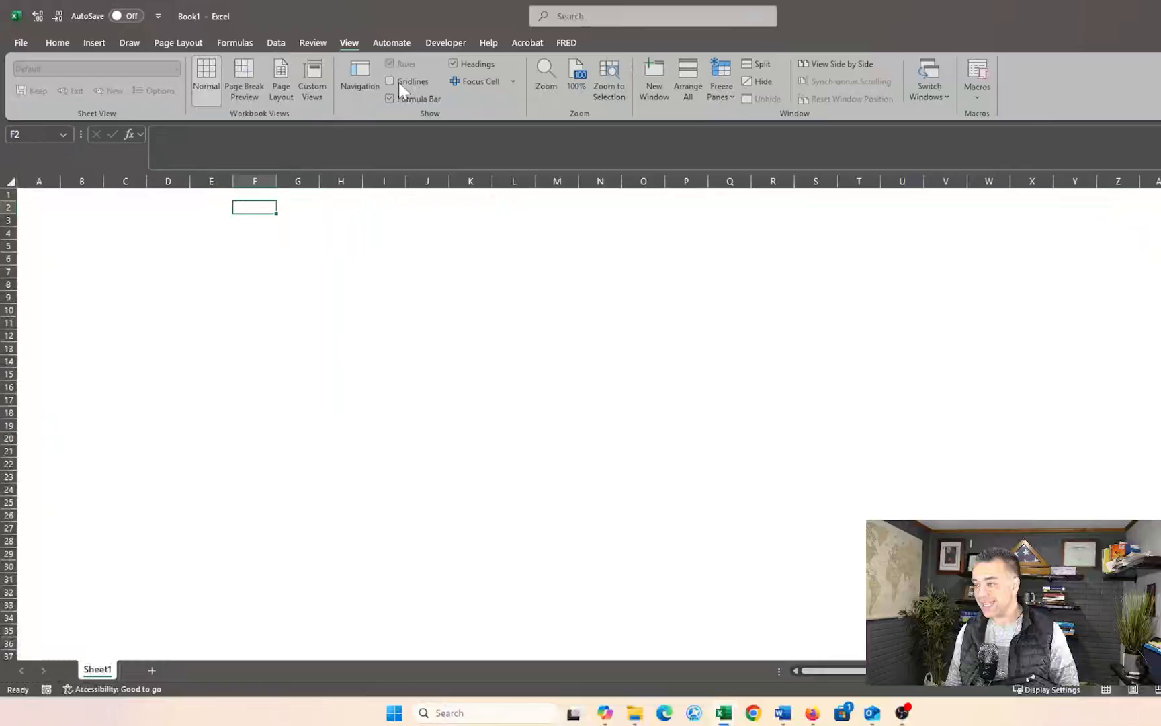
Enter the label "Amount Borrowed" in cell C2.
left_click(187, 273)
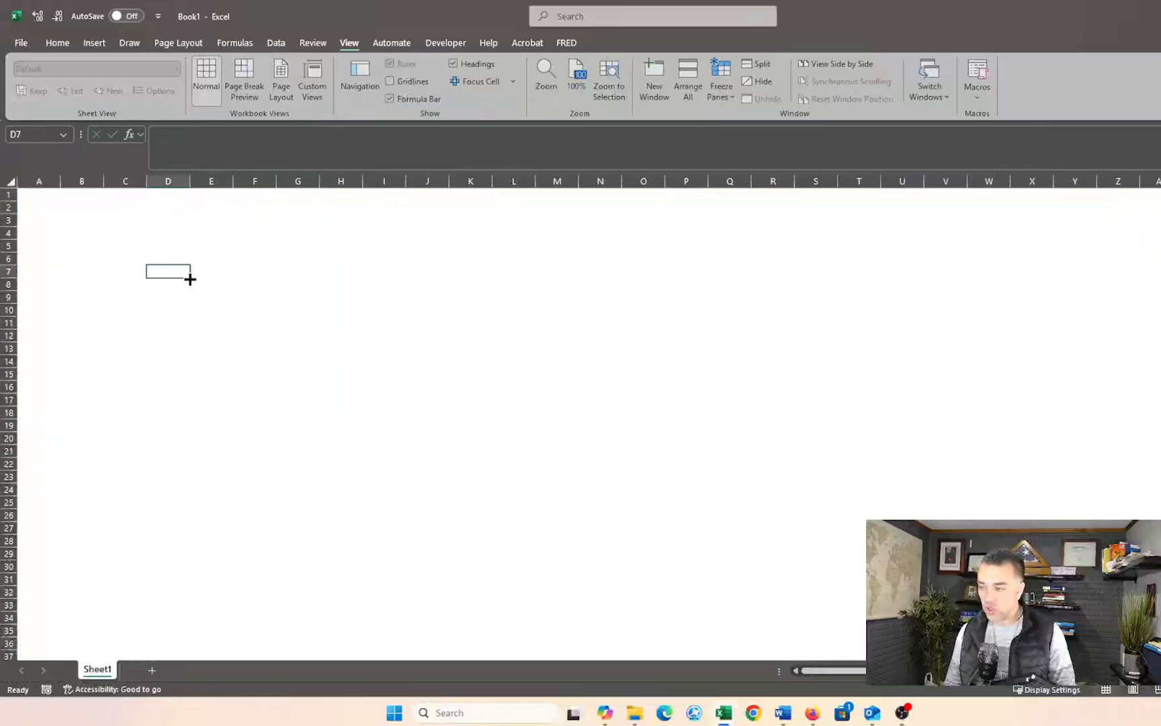
scroll(187, 313, "up", 6, "ctrl")
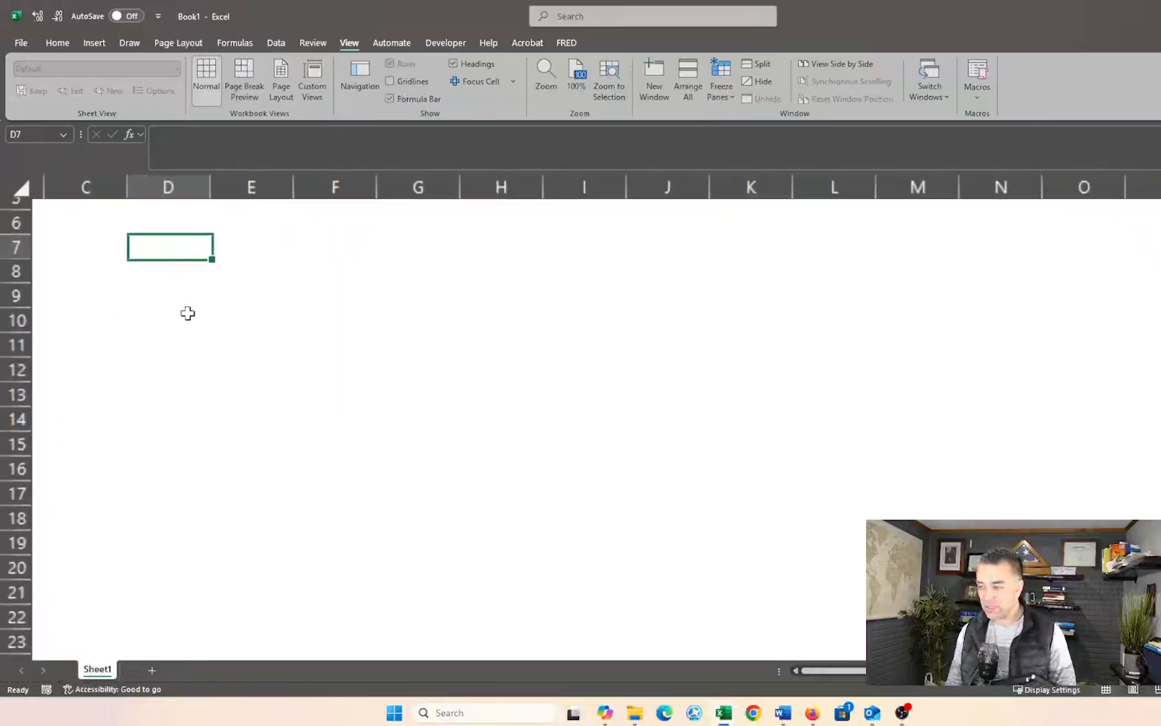
scroll(188, 313, "up", 3)
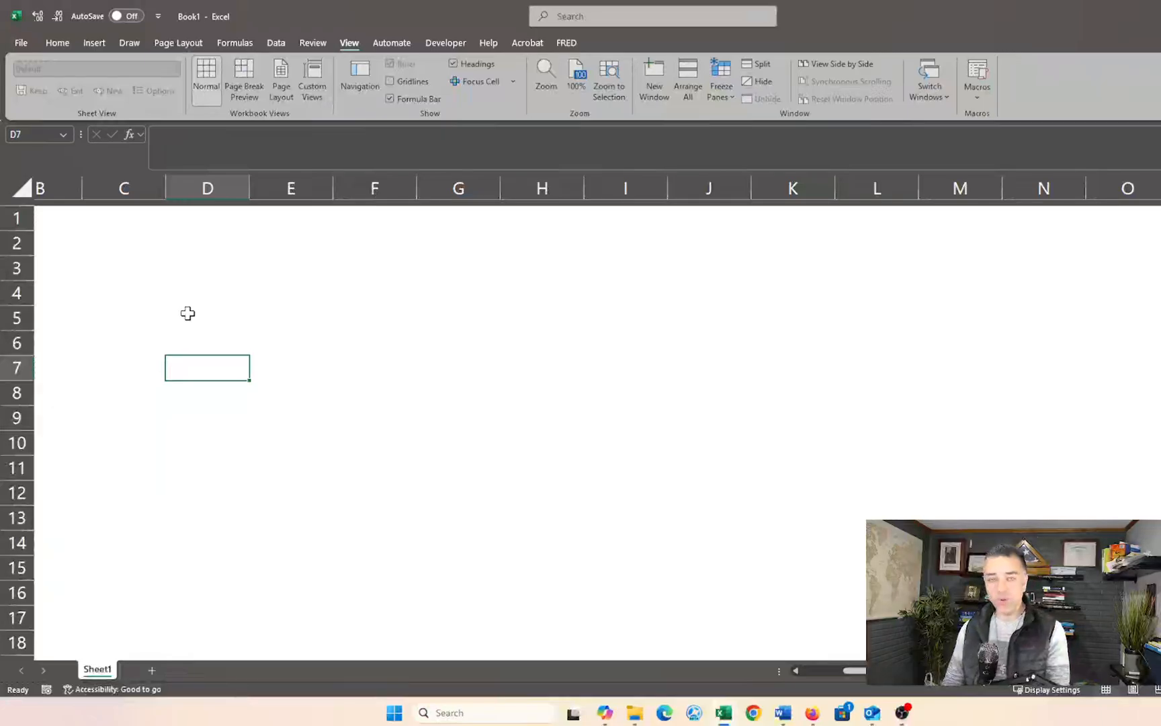
scroll(188, 313, "left", 2)
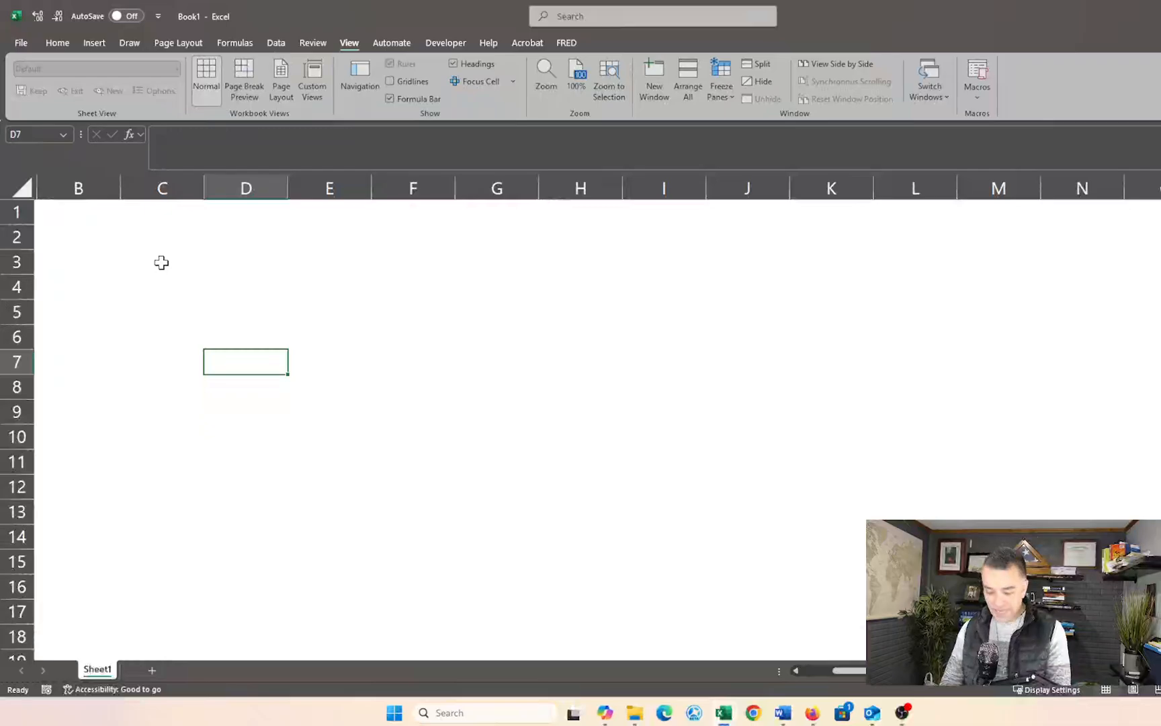
left_click(156, 235)
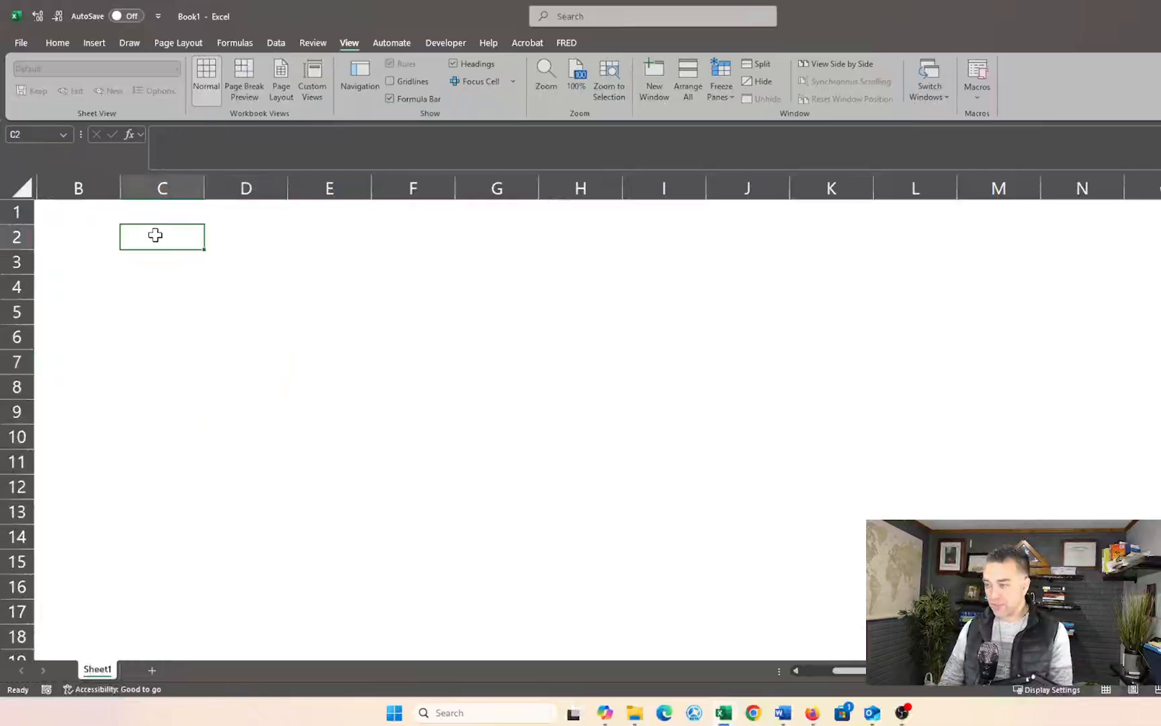
scroll(152, 225, "left", 4)
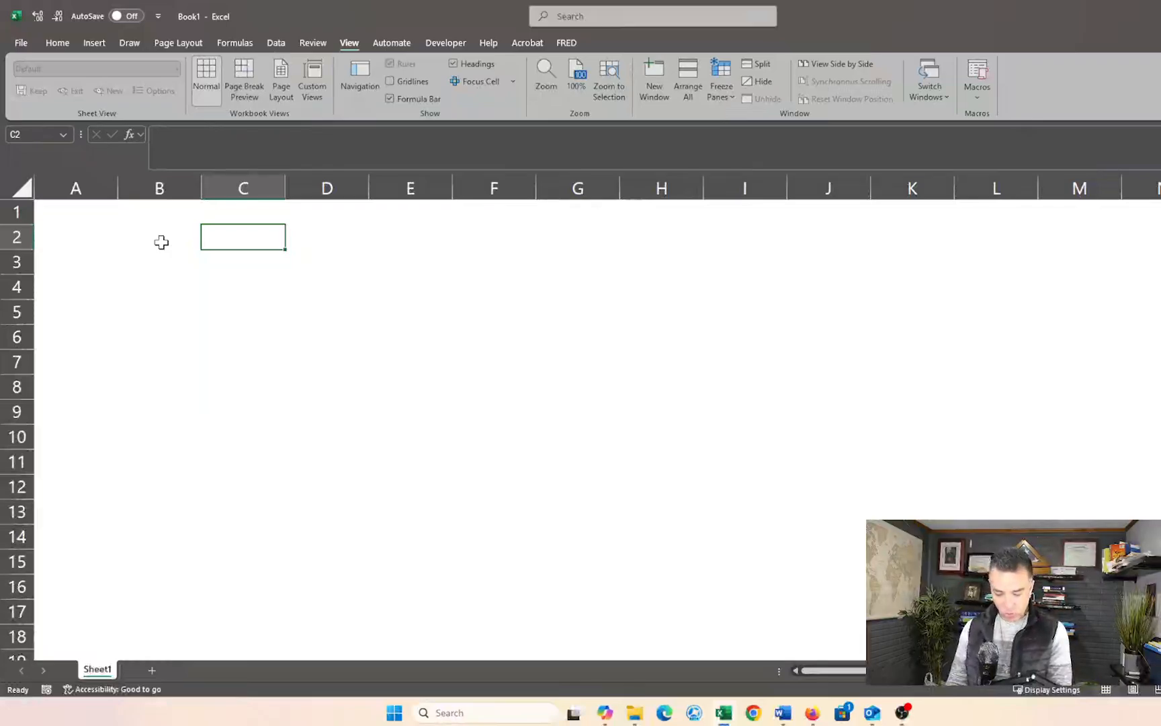
type("Amount ")
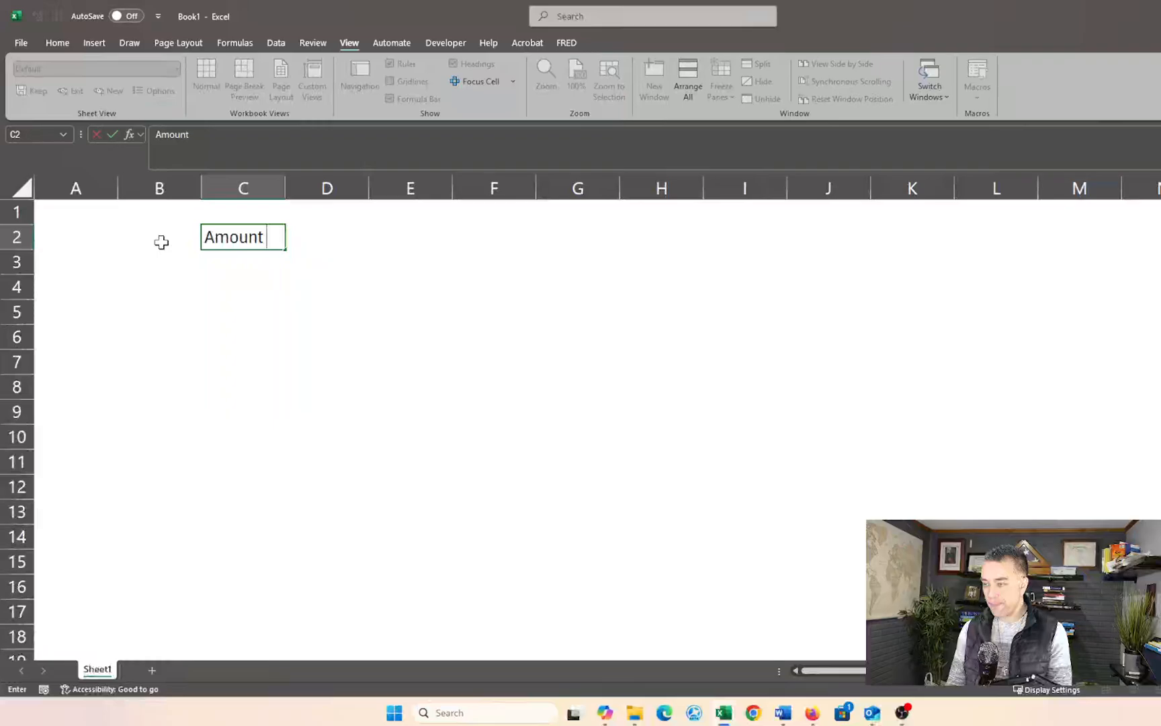
type("Borrowed")
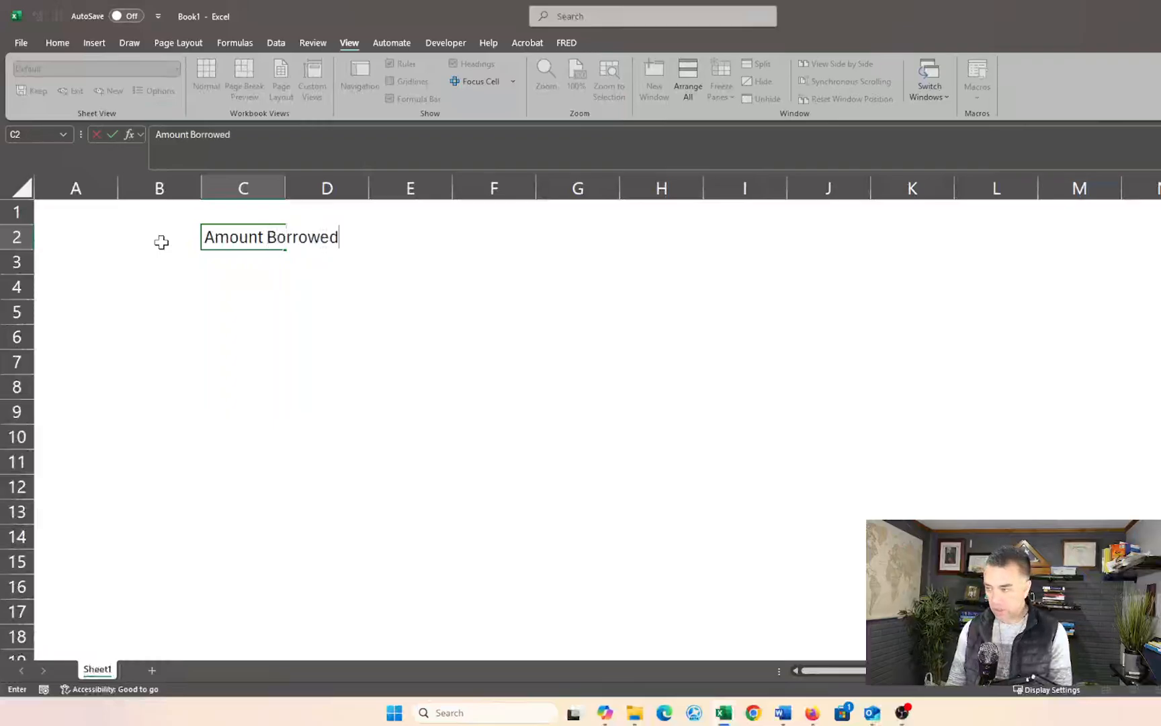
key("Return")
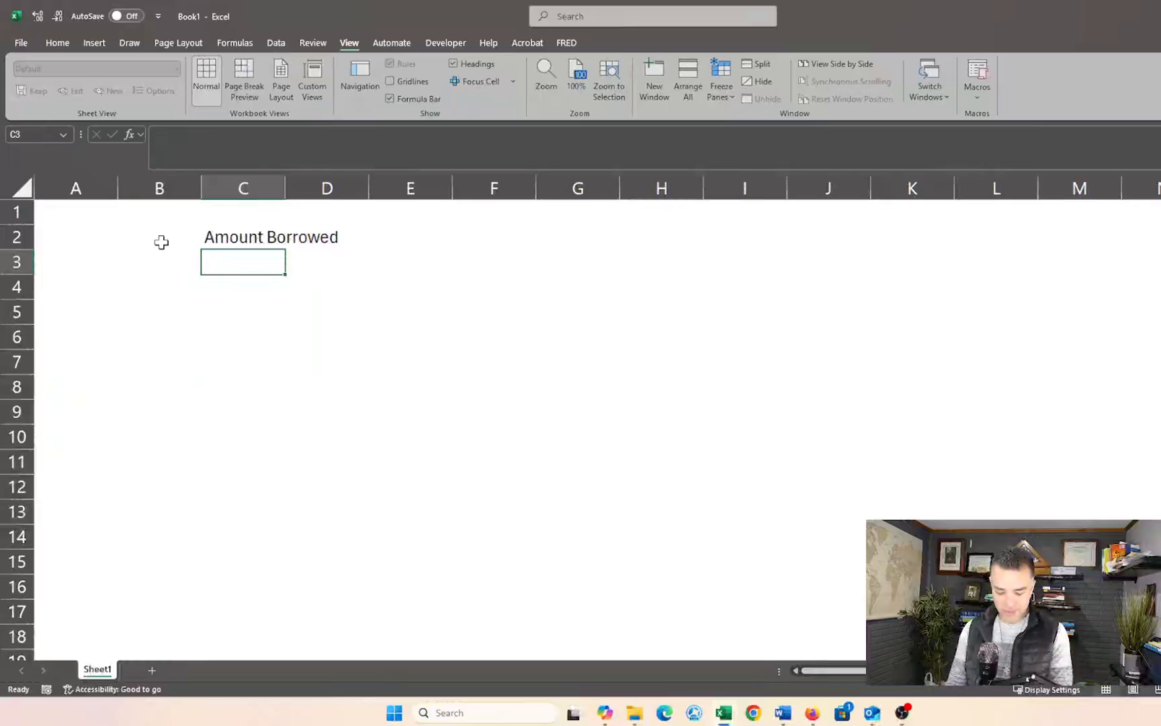
Enter the label "Years" in cell C3, directly below the amount borrowed label.
type("Yera")
key("BackSpace")
key("BackSpace")
type("a")
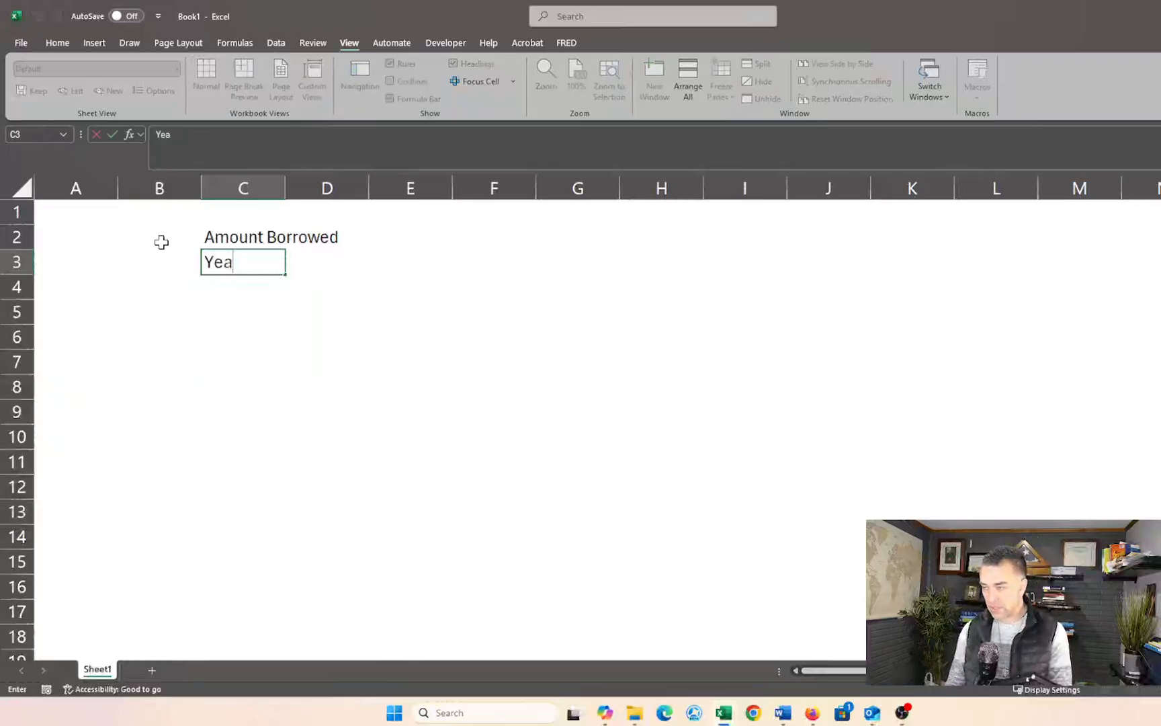
type("rs")
key("Return")
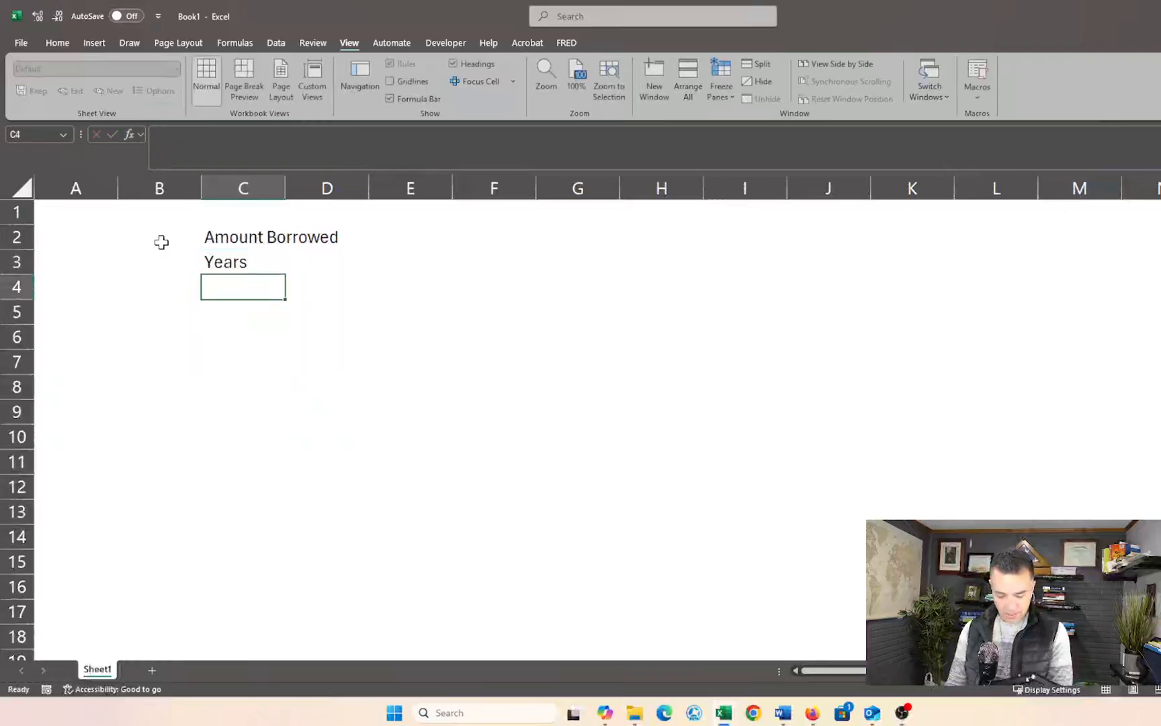
Enter the label "Periodic Payments" in cell C4.
type("Periodic")
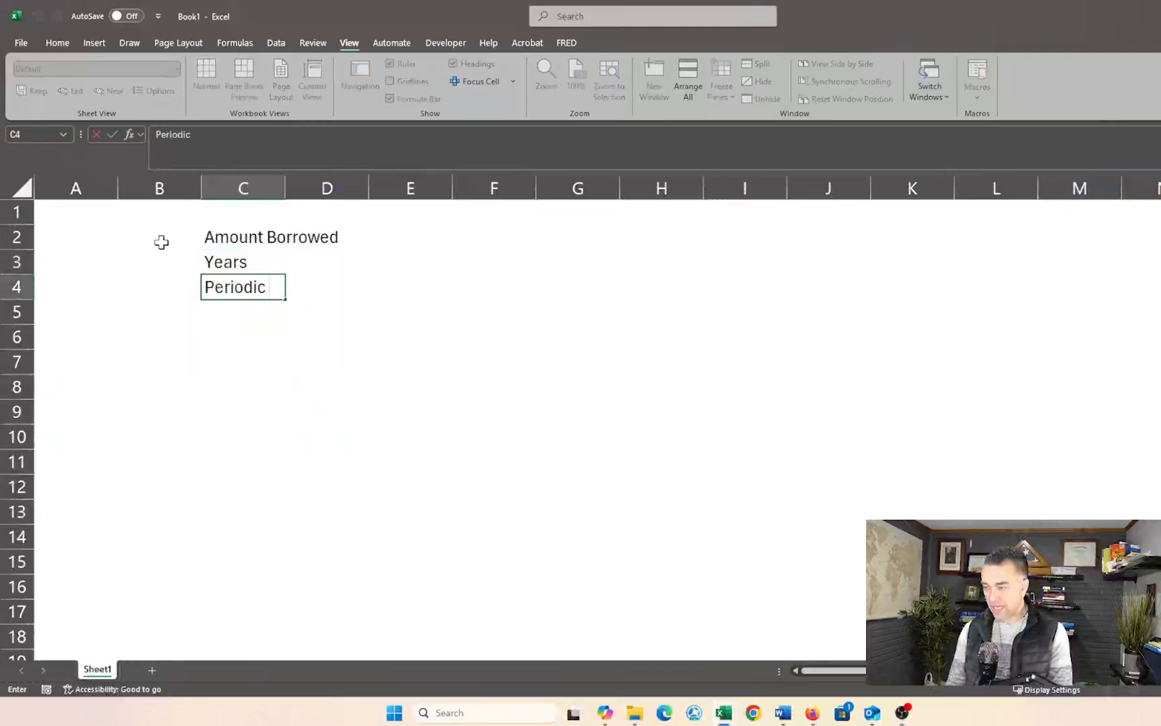
type(" Paumants")
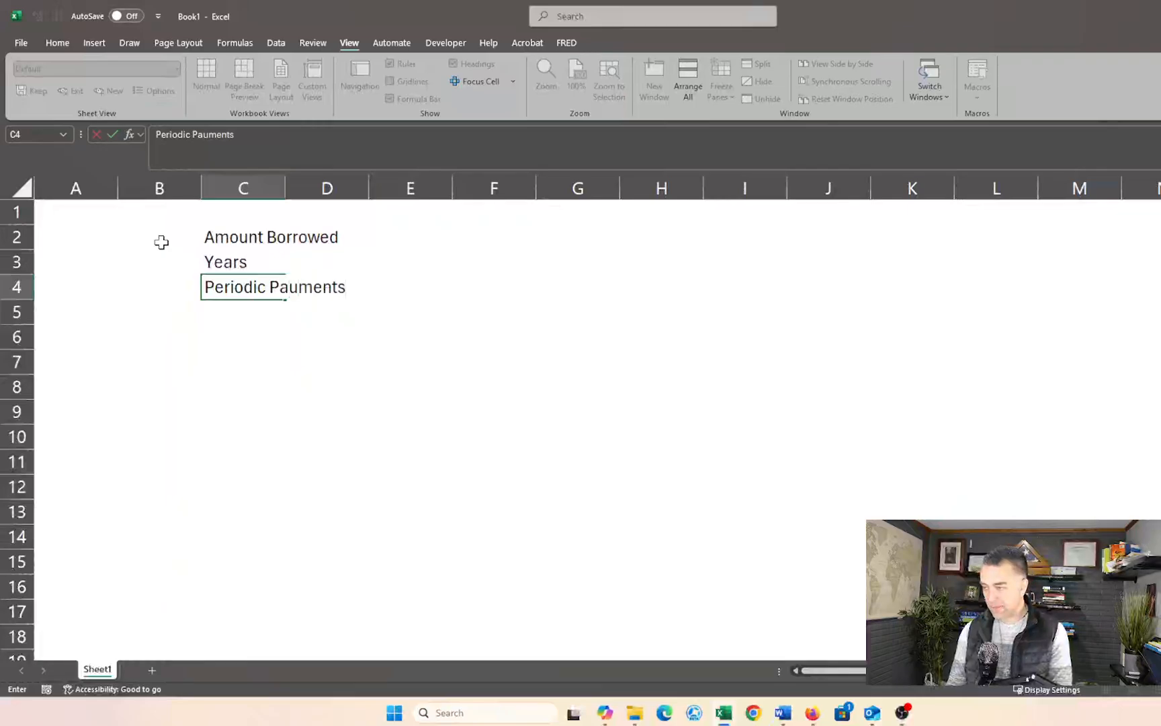
key("BackSpace")
key("BackSpace")
key("BackSpace")
key("BackSpace")
key("BackSpace")
key("BackSpace")
key("BackSpace")
type("ay")
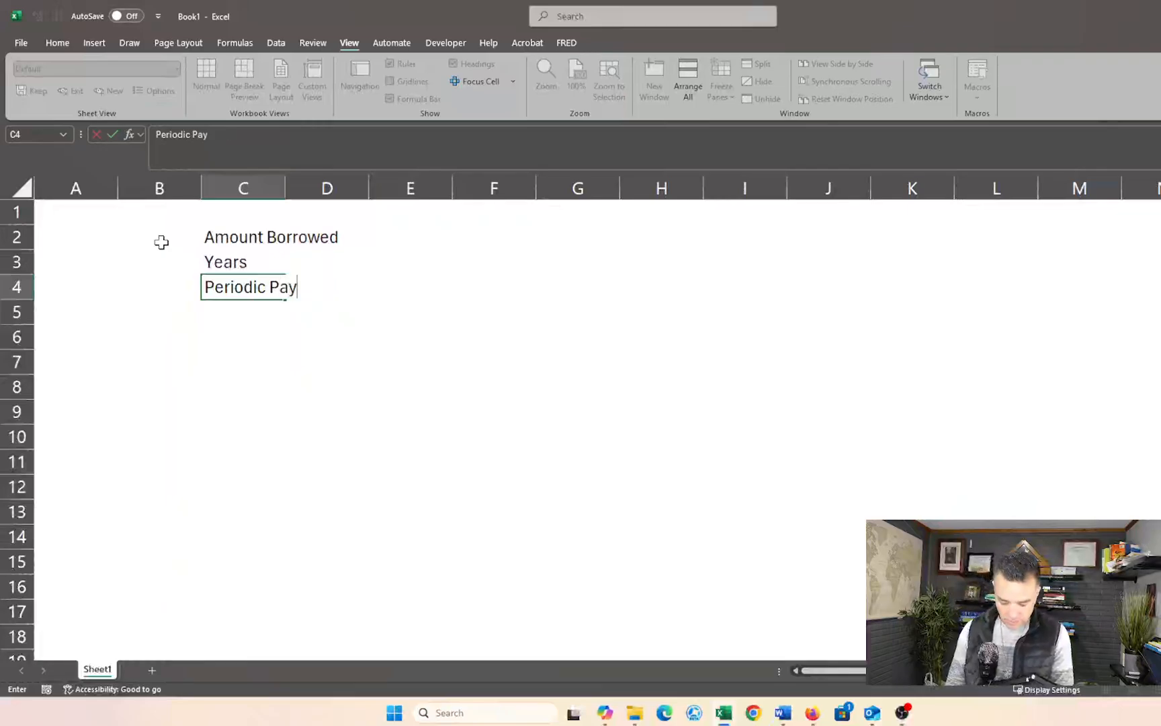
type("ments")
key("Return")
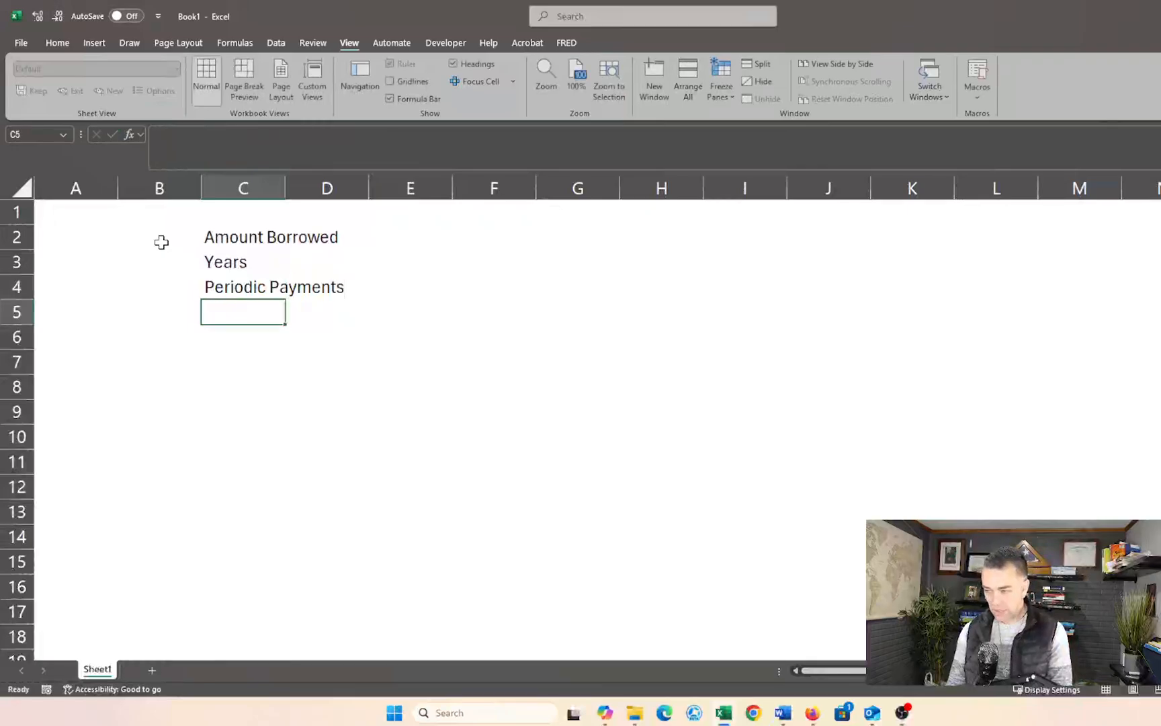
Add the labels "Total Payments" in cell C5 and "Interest Rate" in cell C6.
type("Total")
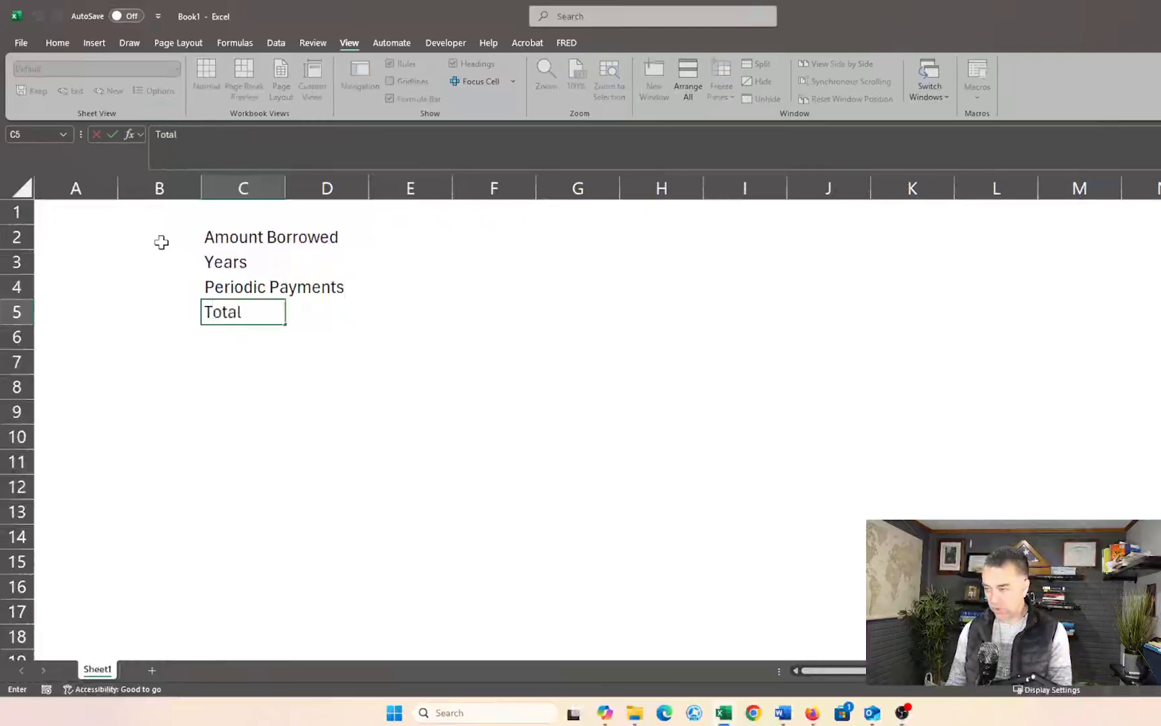
type(" Payments")
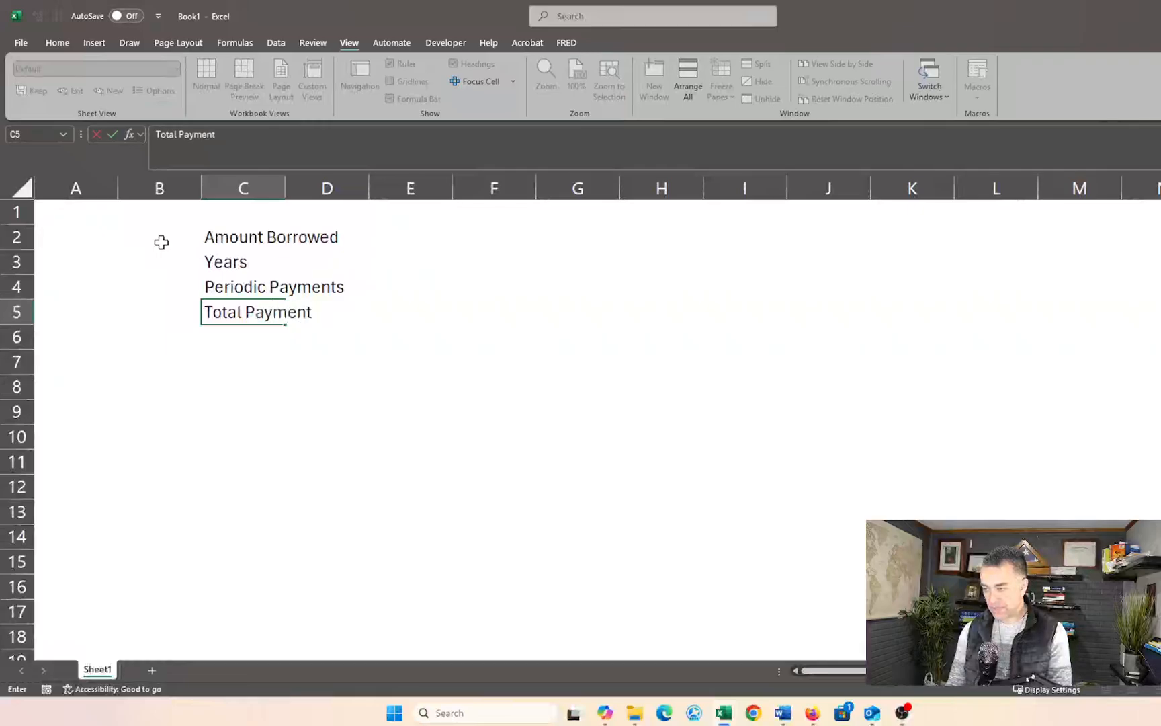
key("Return")
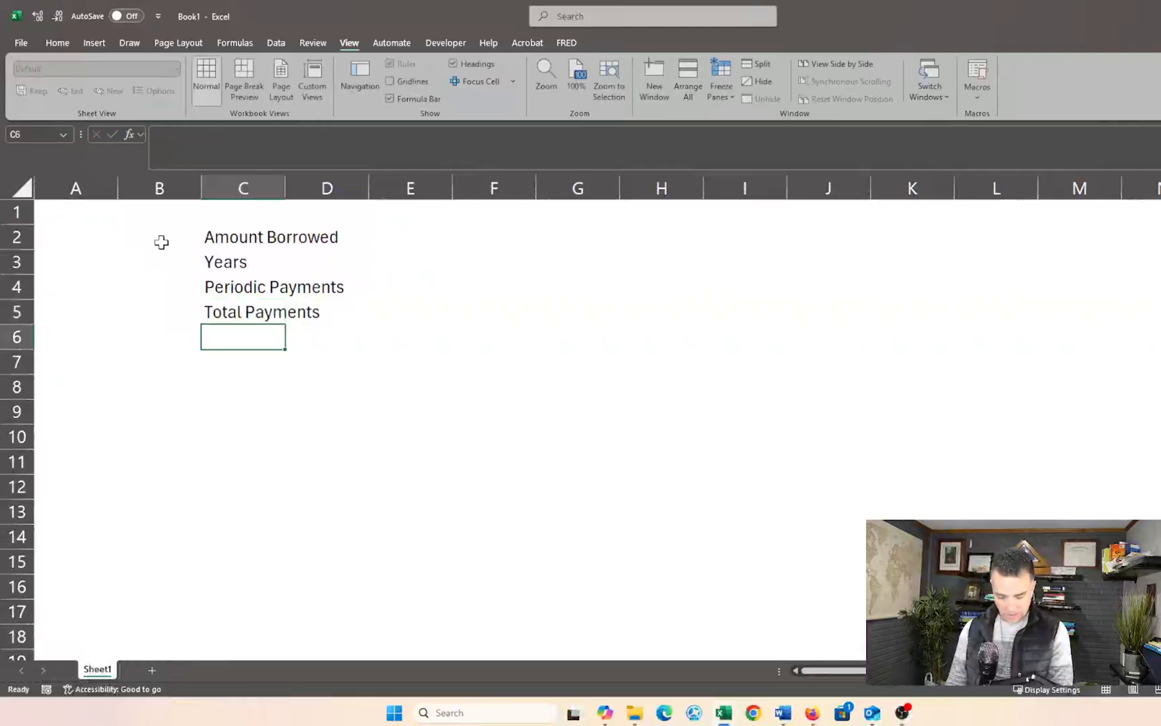
type("Interest")
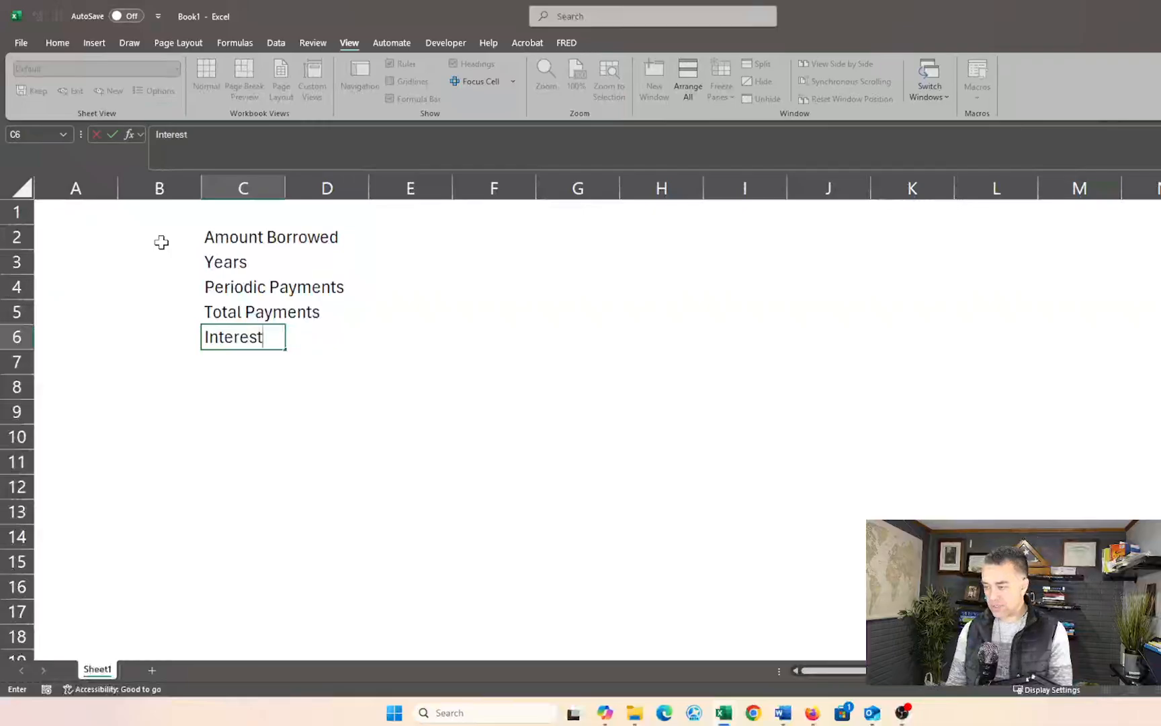
type(" Rate")
key("Return")
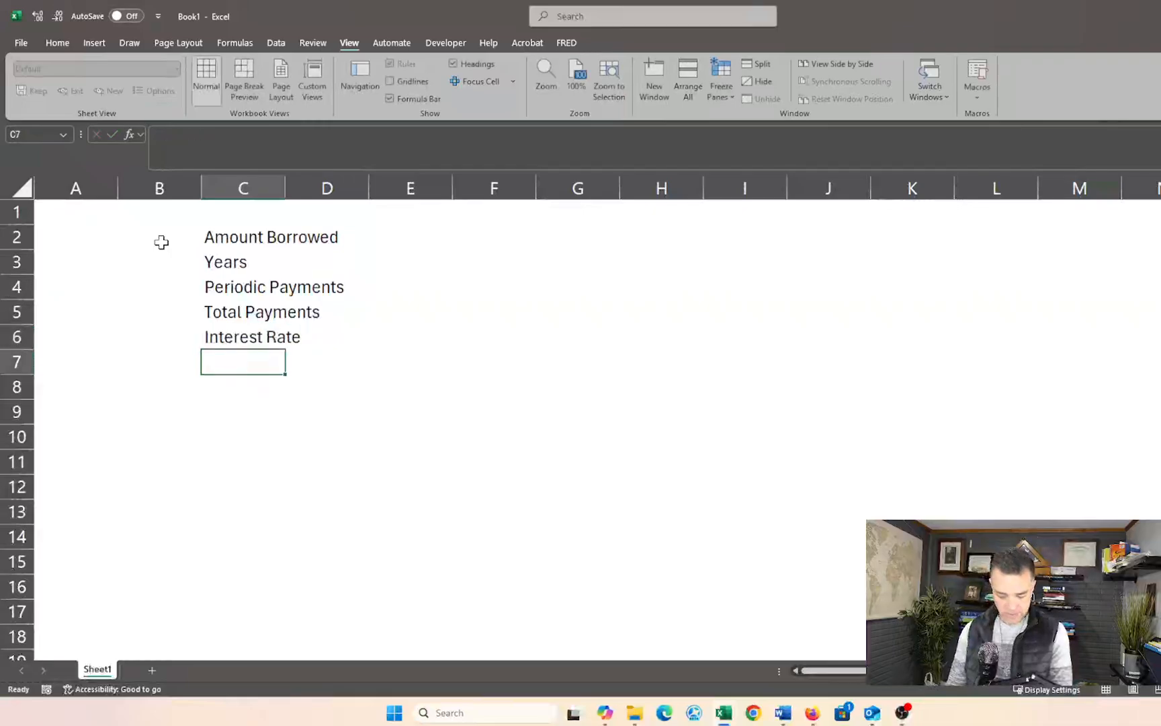
Enter the label "PMT" in cell C7, below the interest rate label.
type("P")
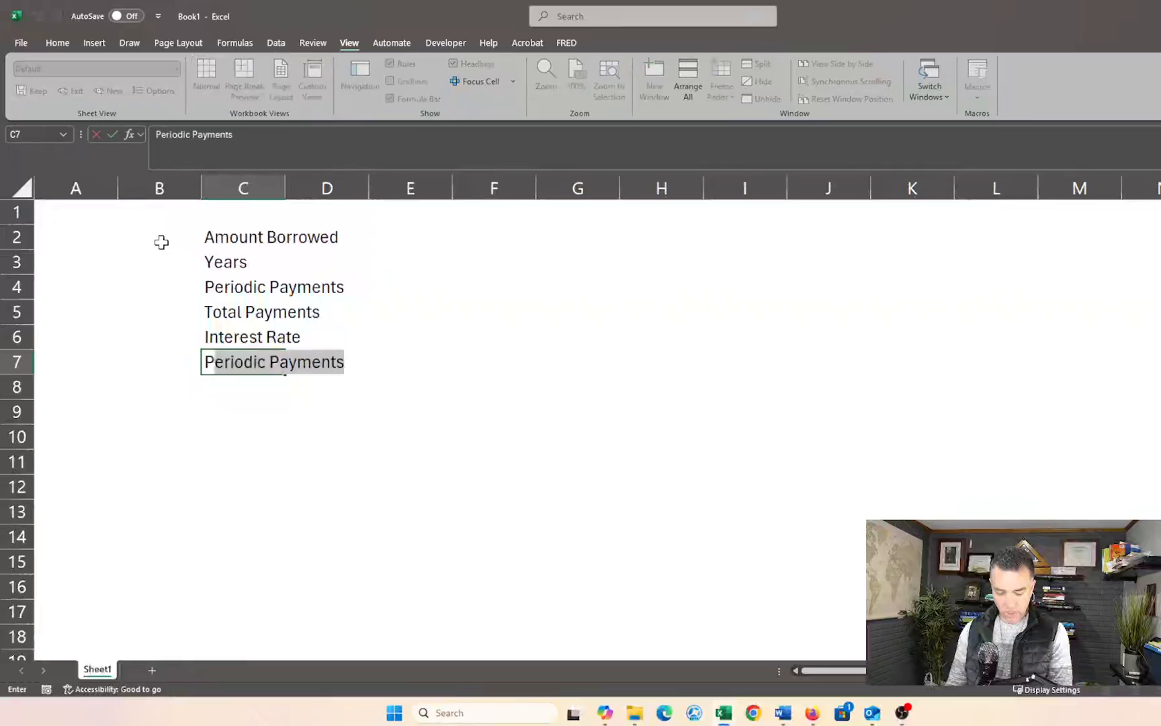
type("MT")
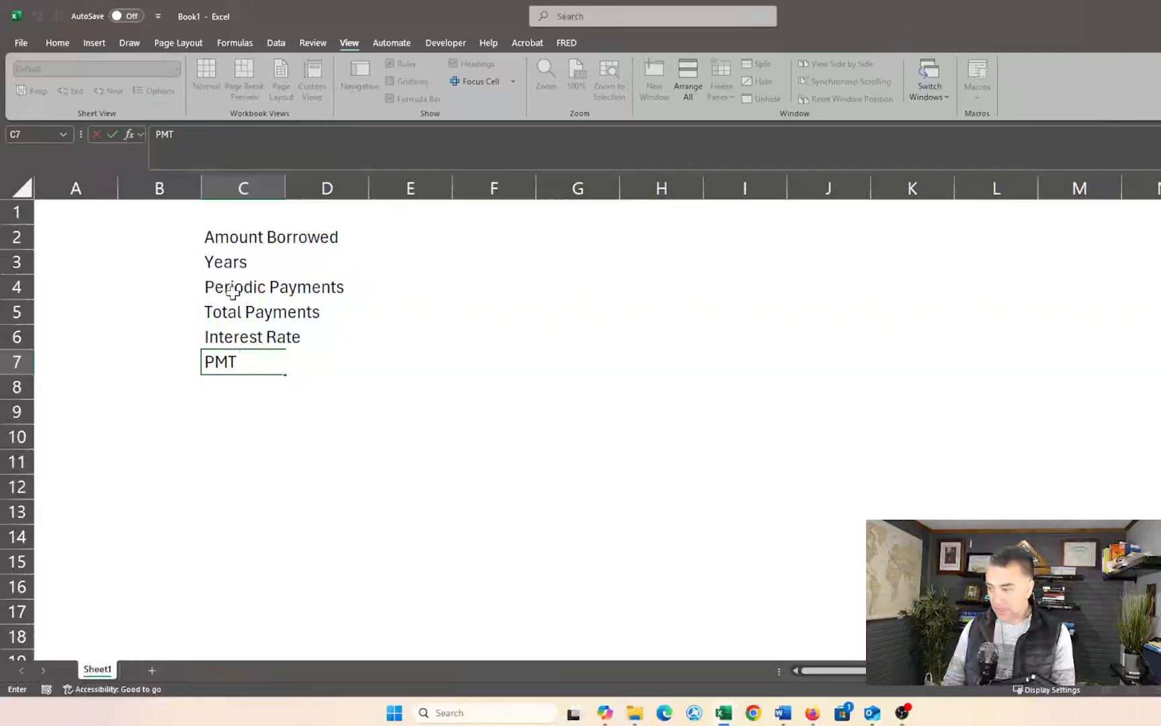
left_click(345, 412)
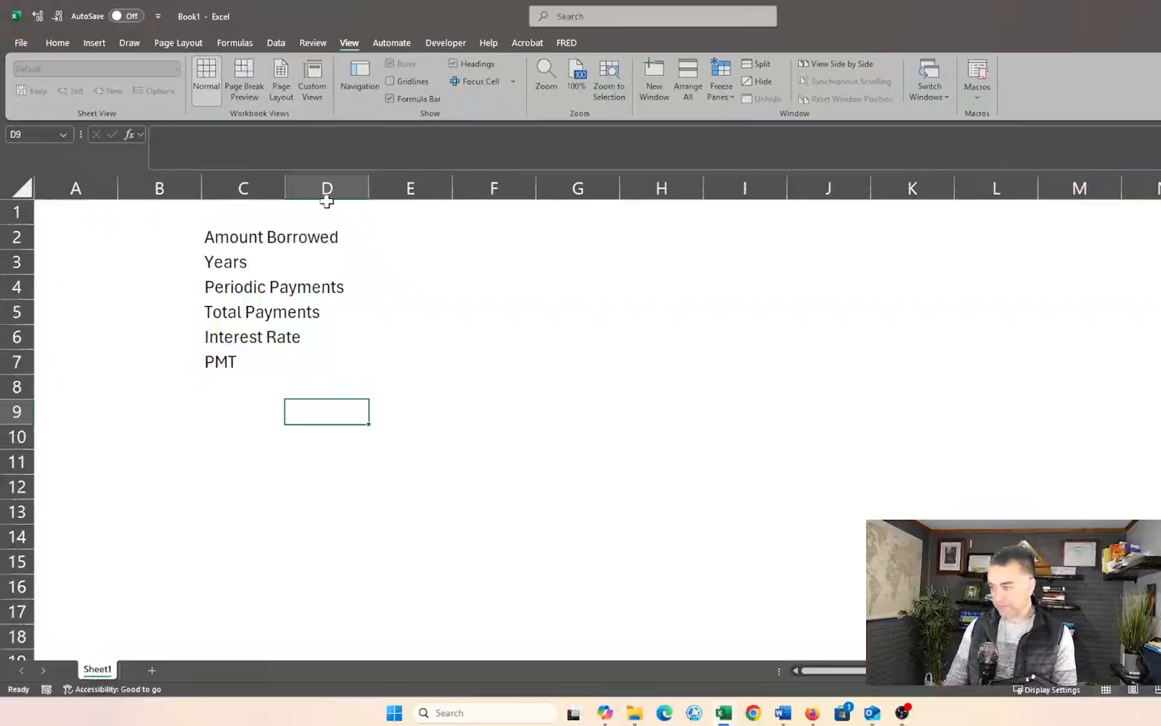
Narrow column D slightly beside the labels and widen column E a little for the loan values.
mouse_move(285, 188)
left_mouse_down()
mouse_move(298, 189)
mouse_move(284, 190)
left_mouse_up()
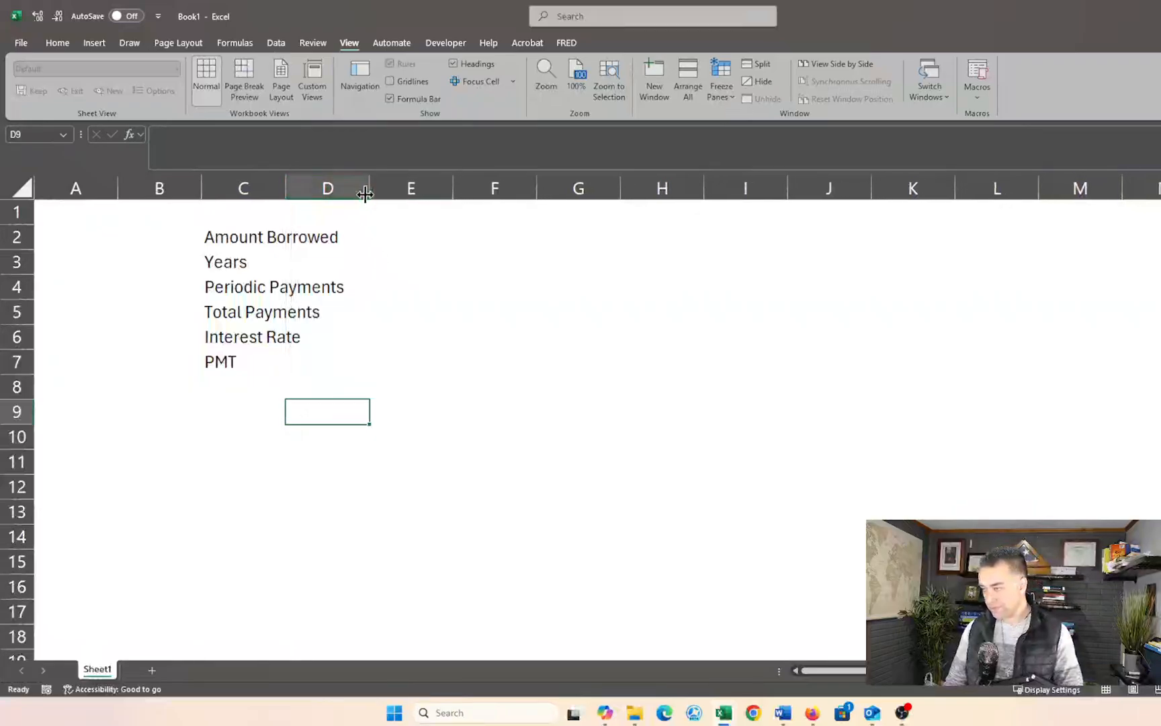
left_click_drag(369, 188, 362, 188)
left_click(408, 239)
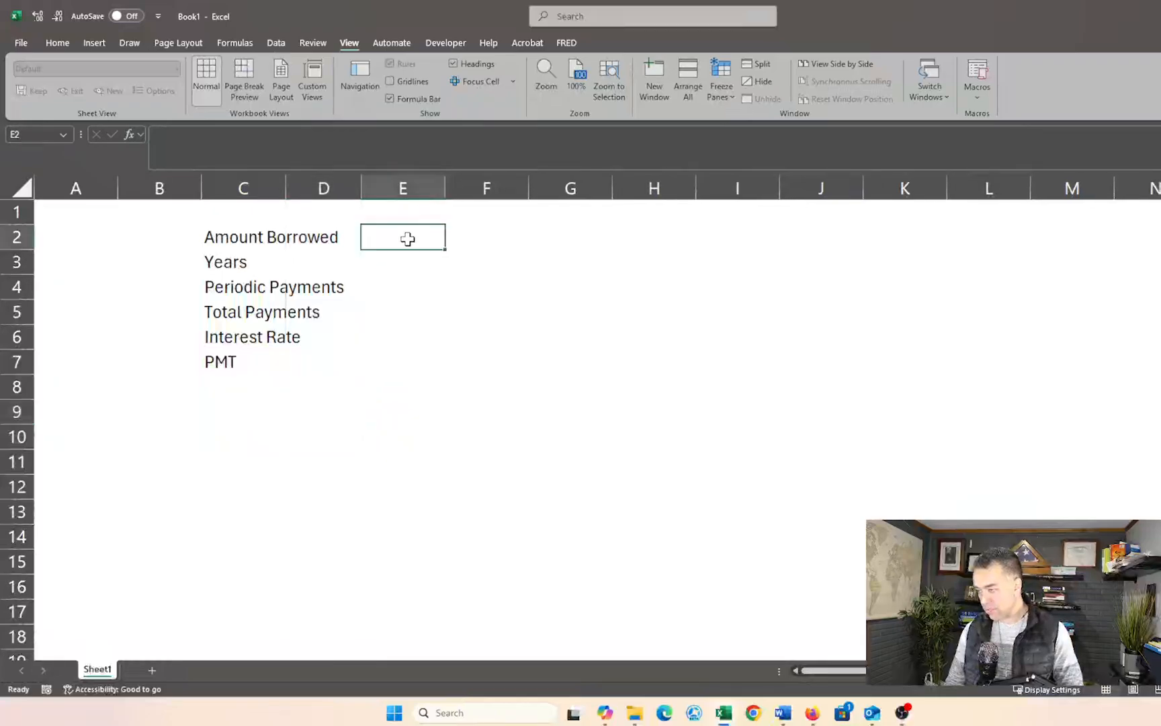
left_click_drag(445, 188, 461, 188)
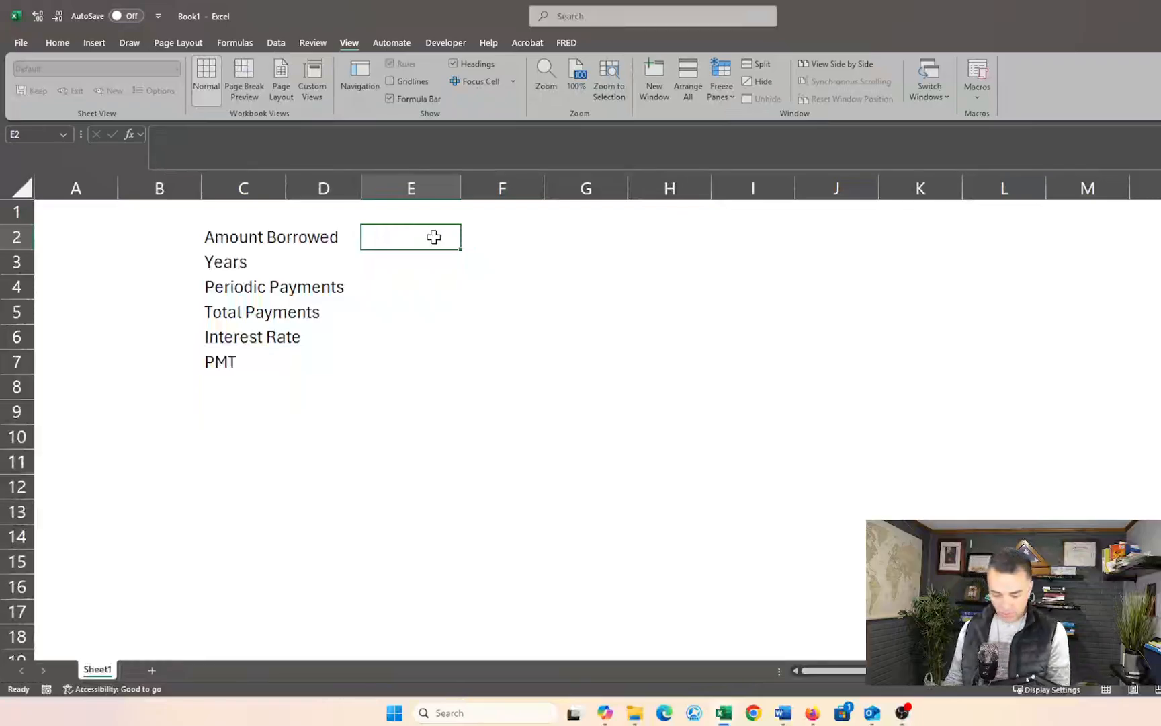
Enter the heading "House Cost" in cell F1.
key("Right")
key("Up")
type("House COst")
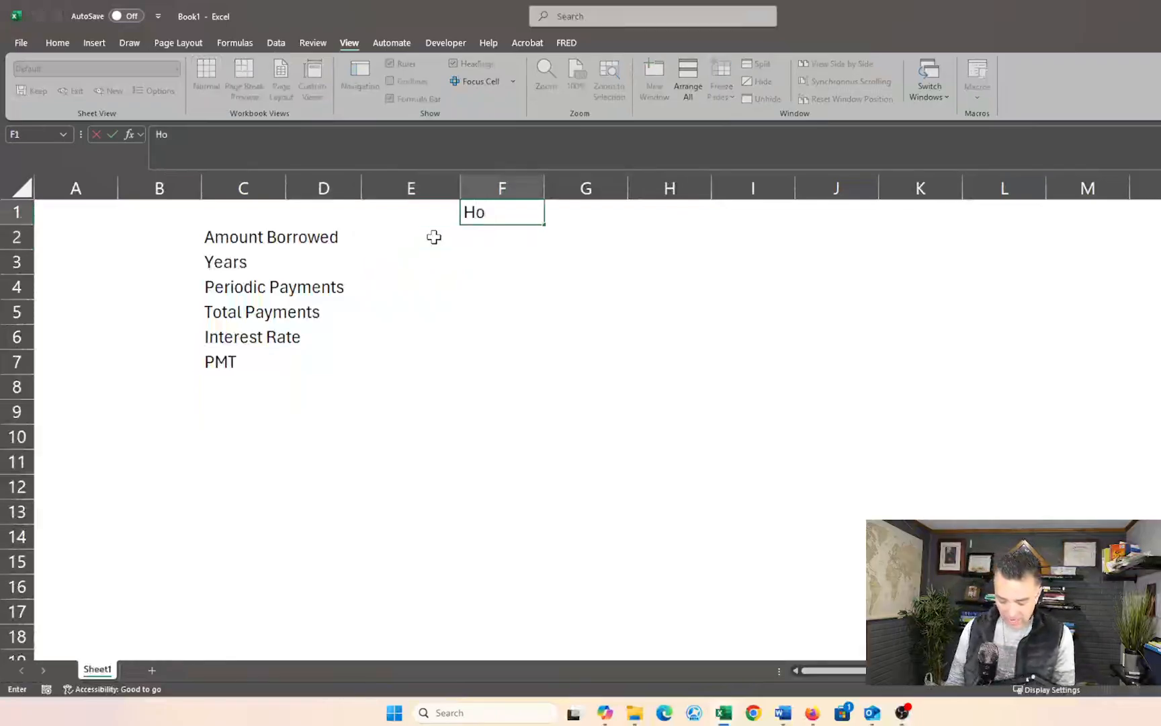
key("BackSpace")
key("BackSpace")
key("BackSpace")
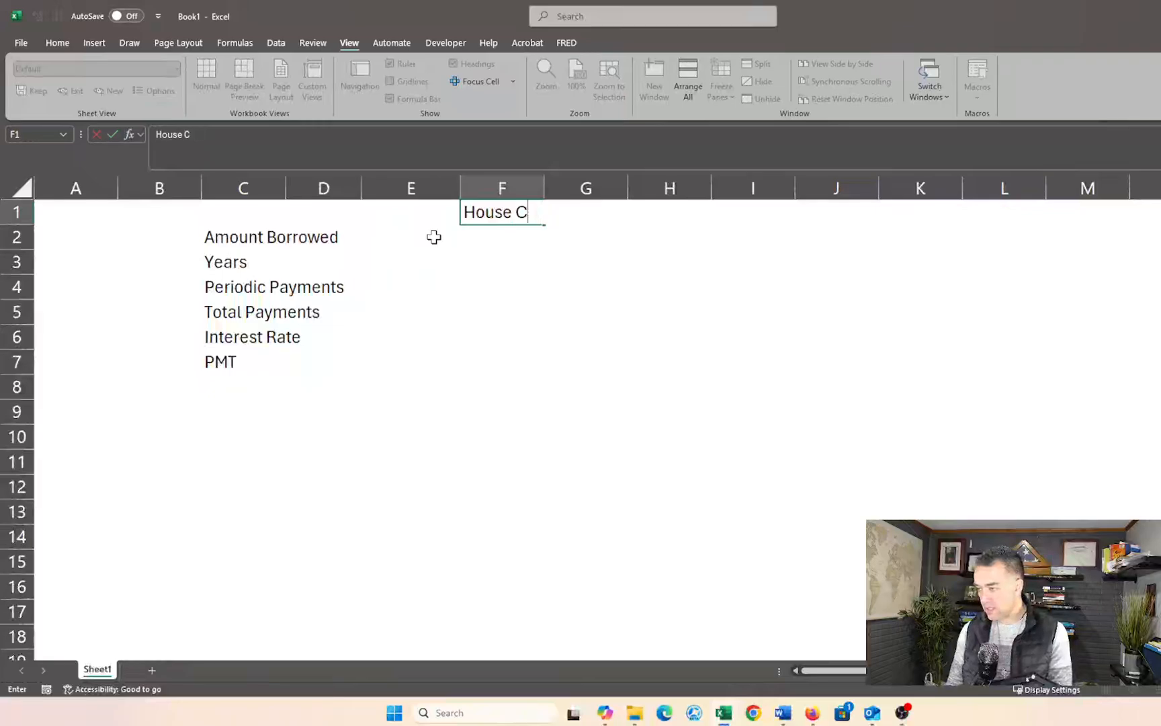
type("ost")
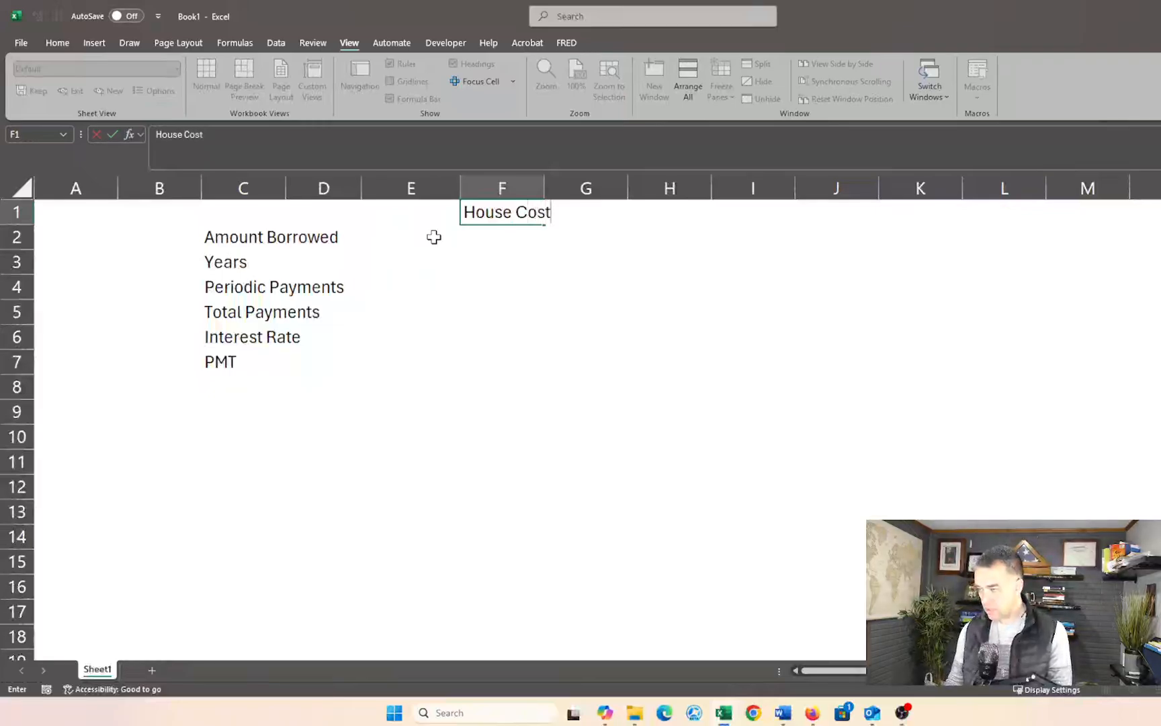
key("Return")
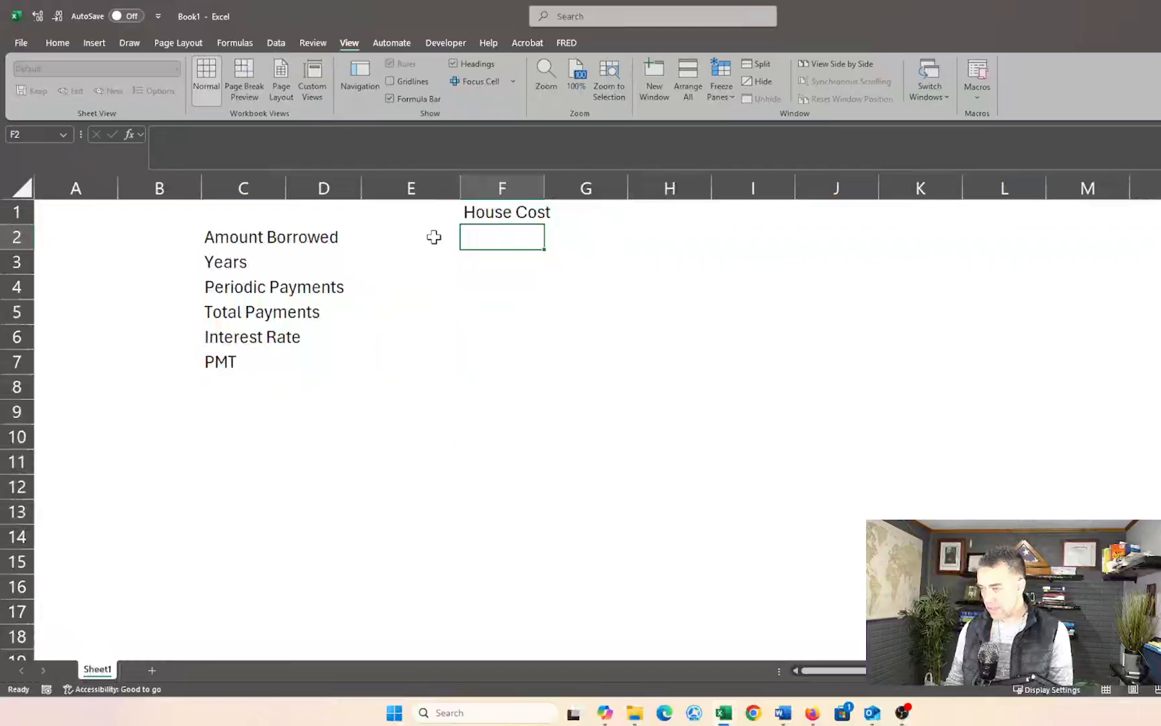
Widen column F so the House Cost heading fits, with cell G1 selected.
key("Up")
key("Right")
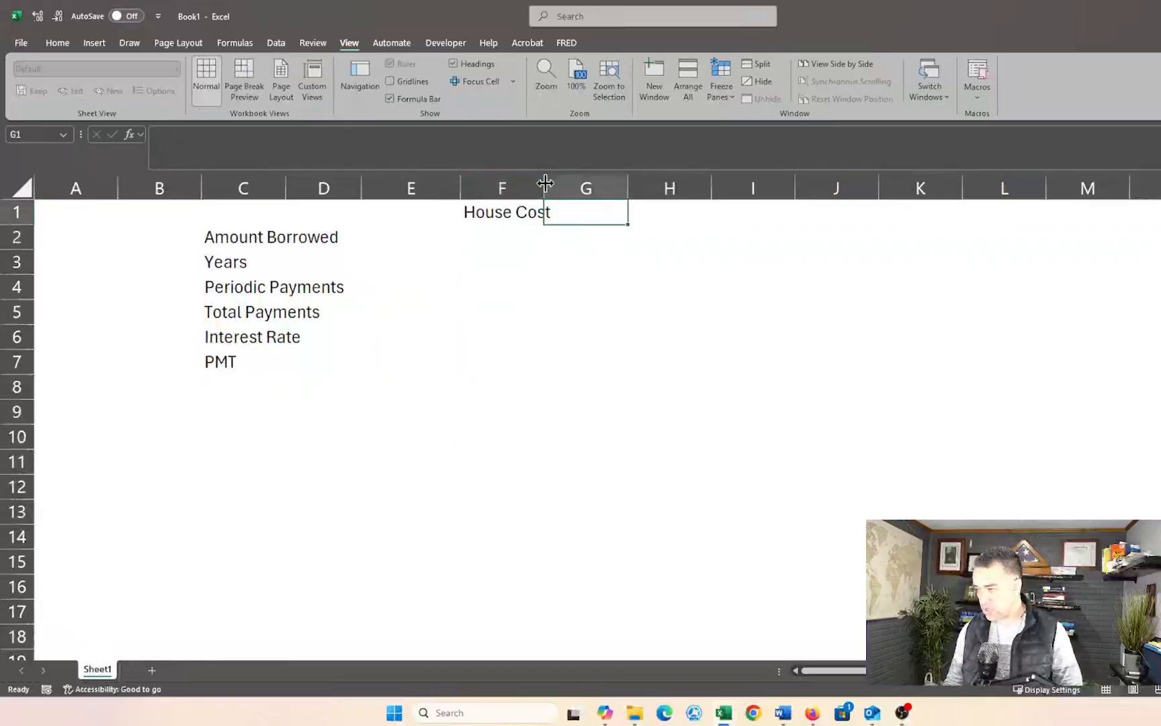
left_click_drag(544, 190, 559, 192)
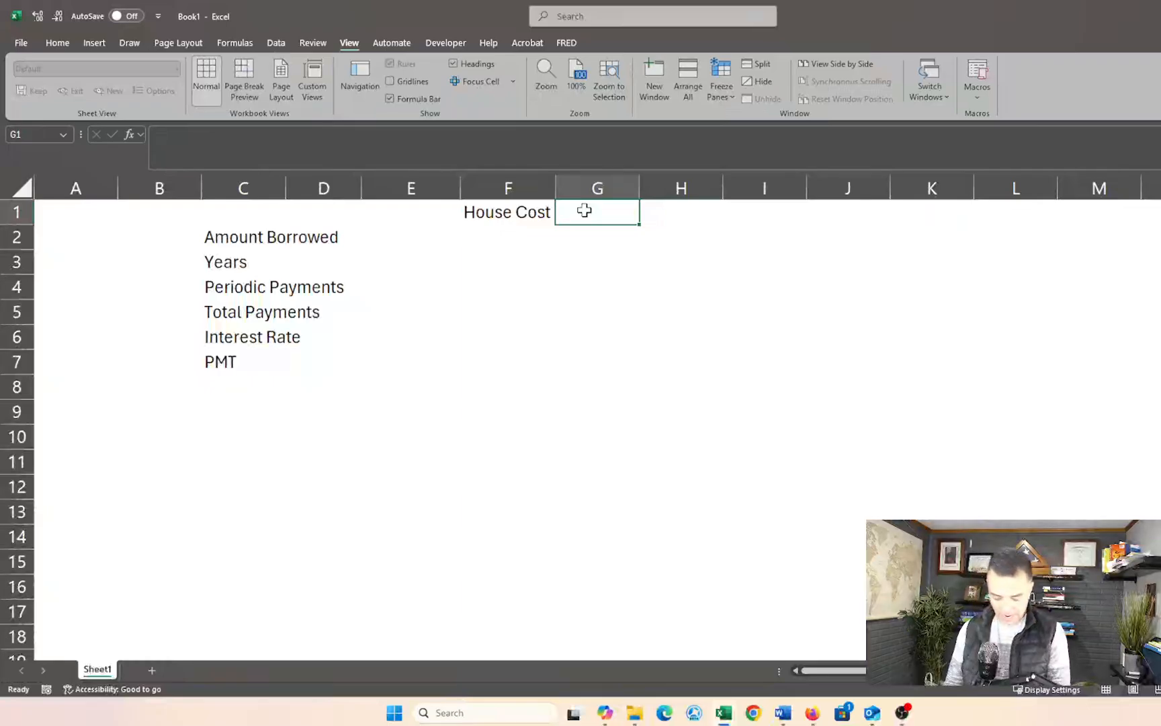
Enter the heading "Downpayment" in cell G1, beside the House Cost heading.
type("Downpa")
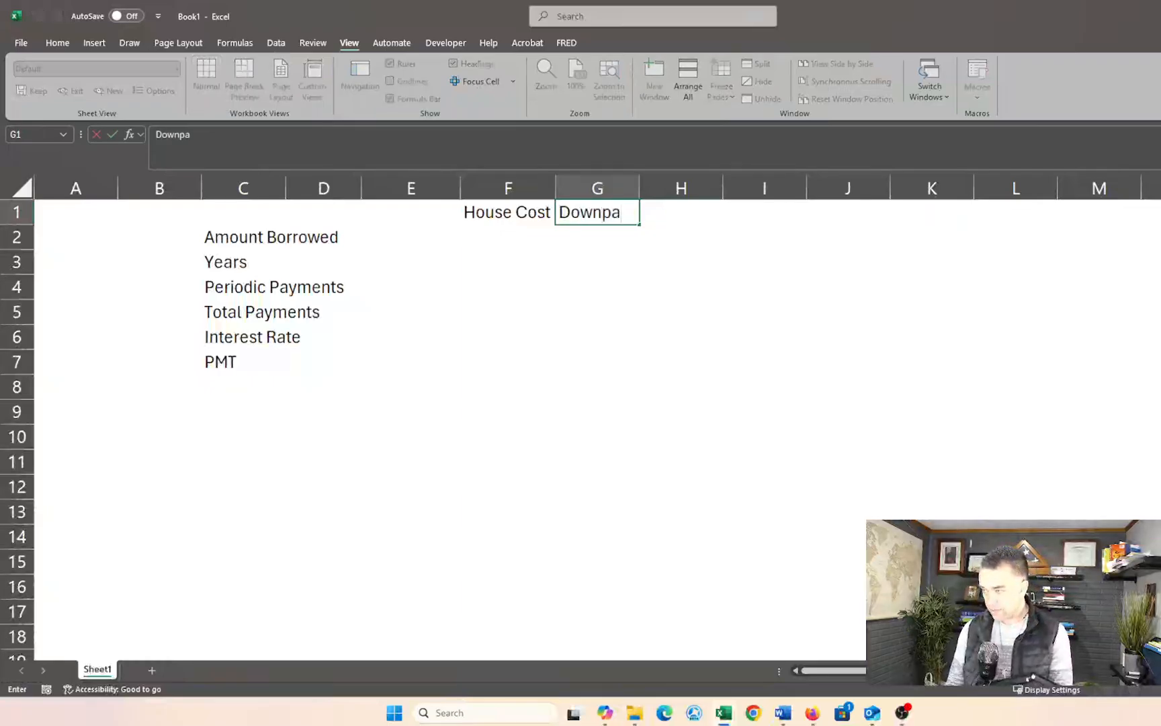
type("yment")
key("Return")
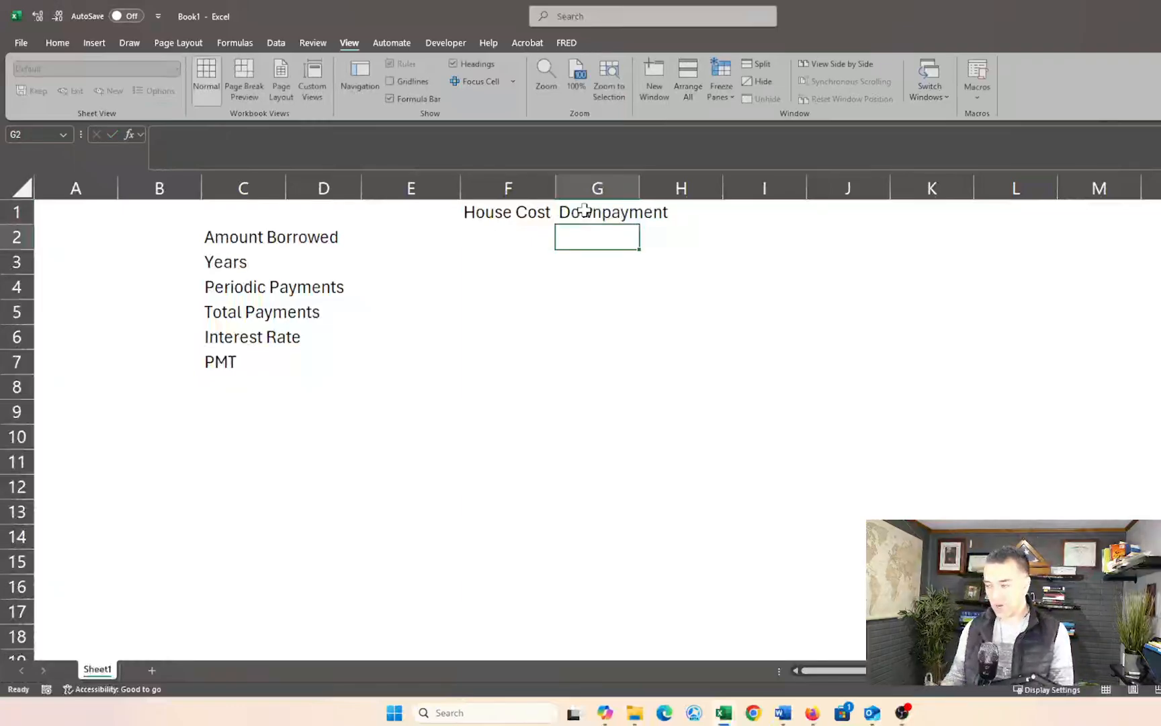
Enter a house cost of 300000 in cell F2 and a down payment of 10000 in cell G2.
key("Left")
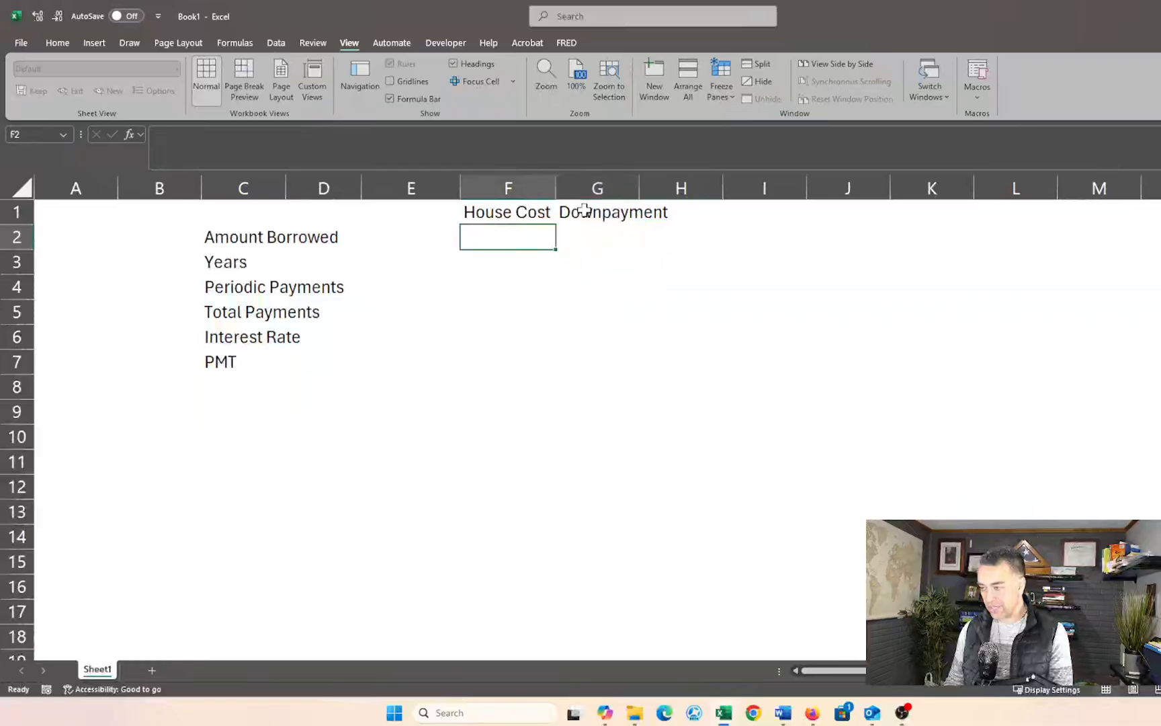
type("300")
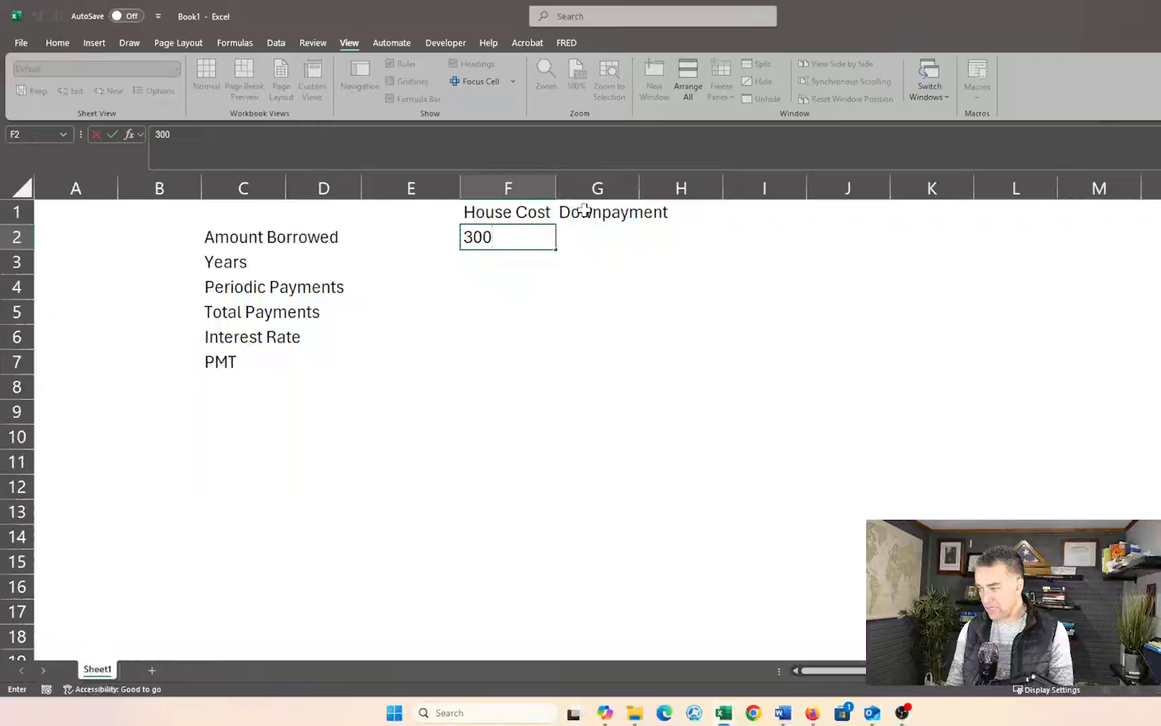
type("000")
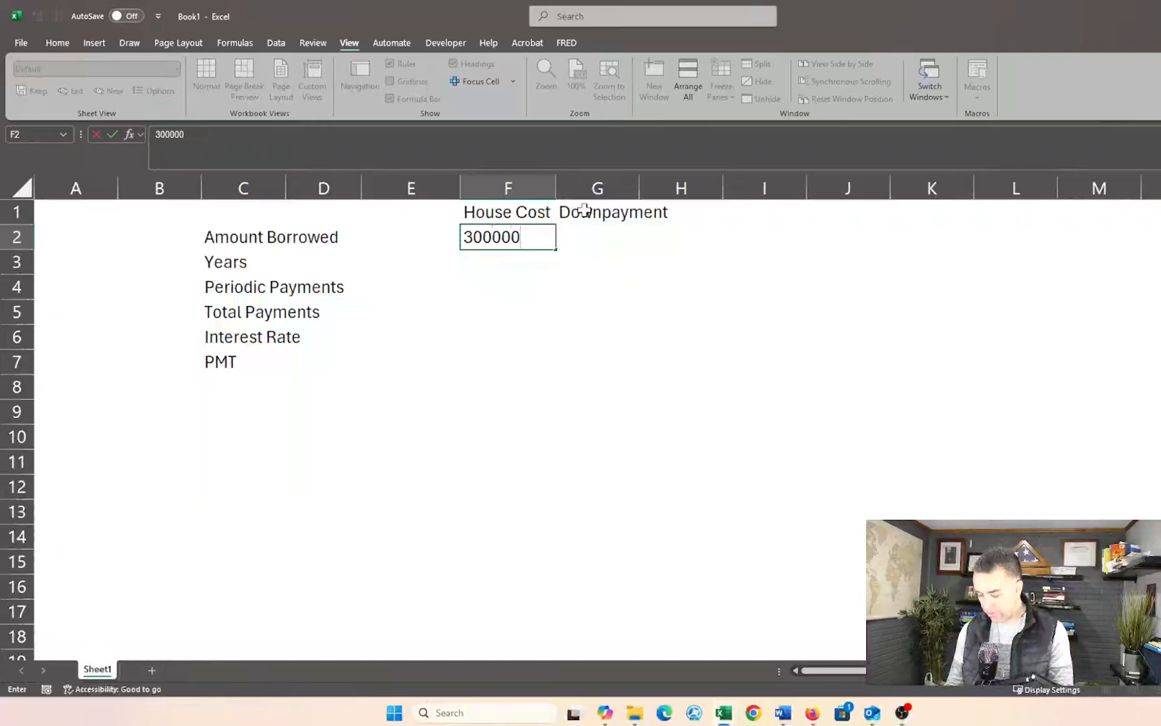
key("Return")
key("Up")
key("Right")
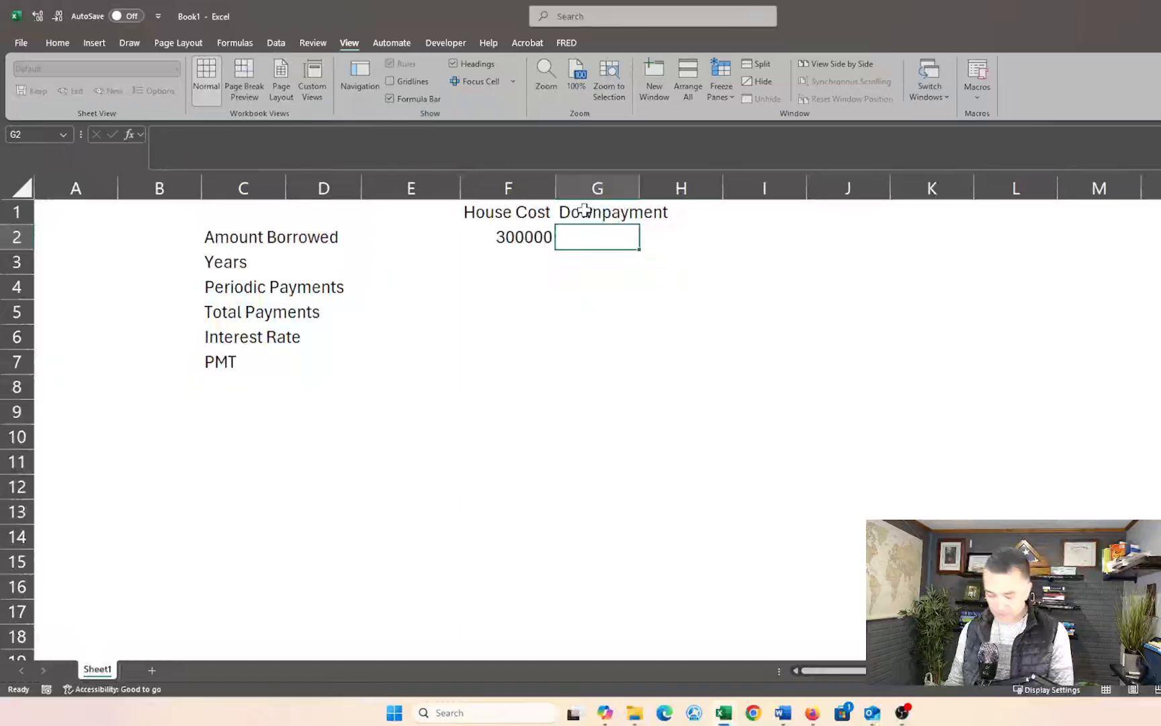
type("10000")
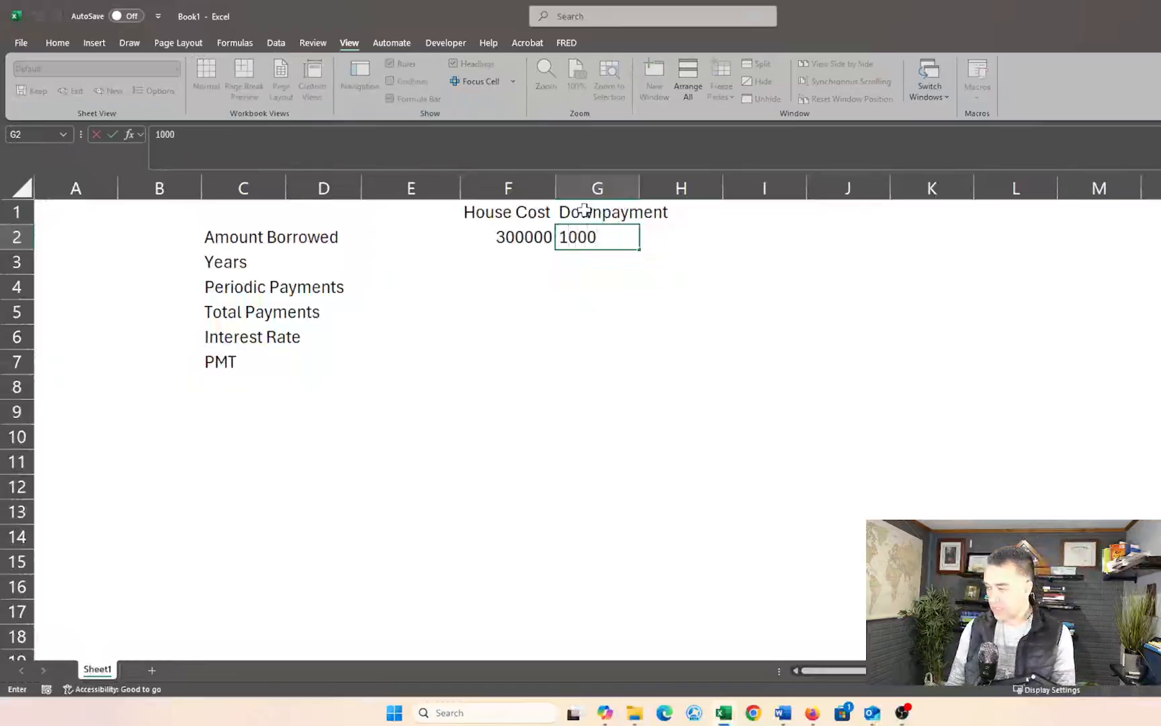
key("Return")
Calculate the amount borrowed in cell E2 as house cost minus down payment with the formula =F2-G2.
key("Left")
key("Left")
key("Up")
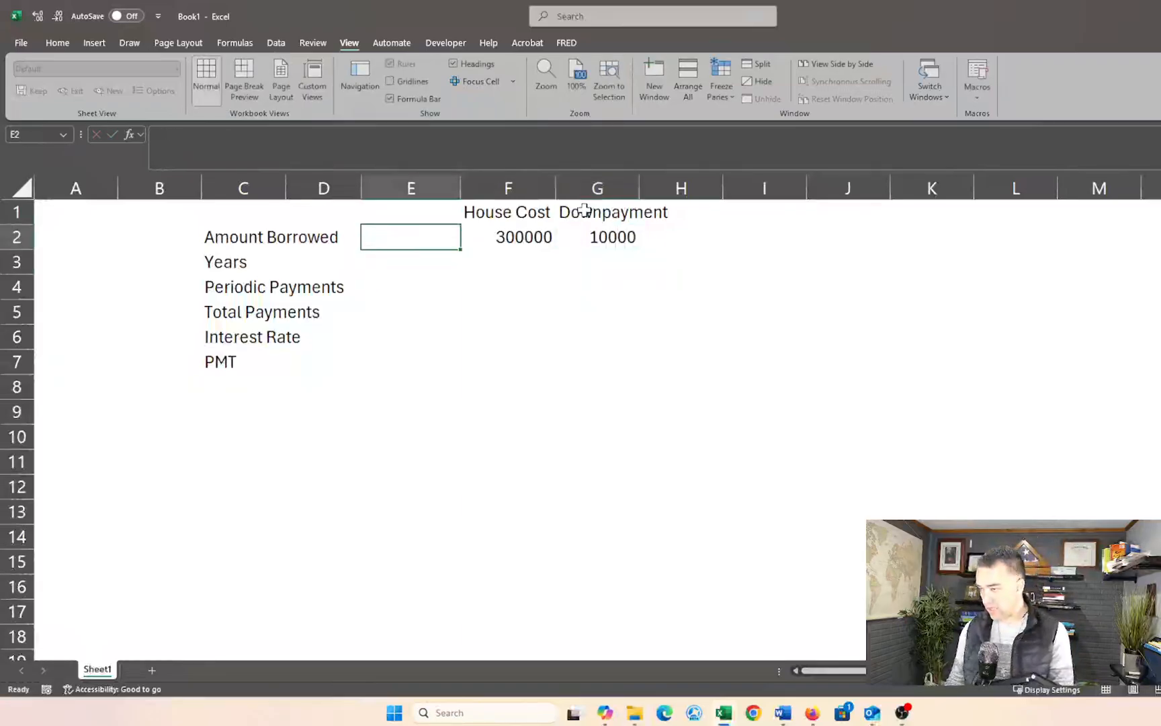
type("=")
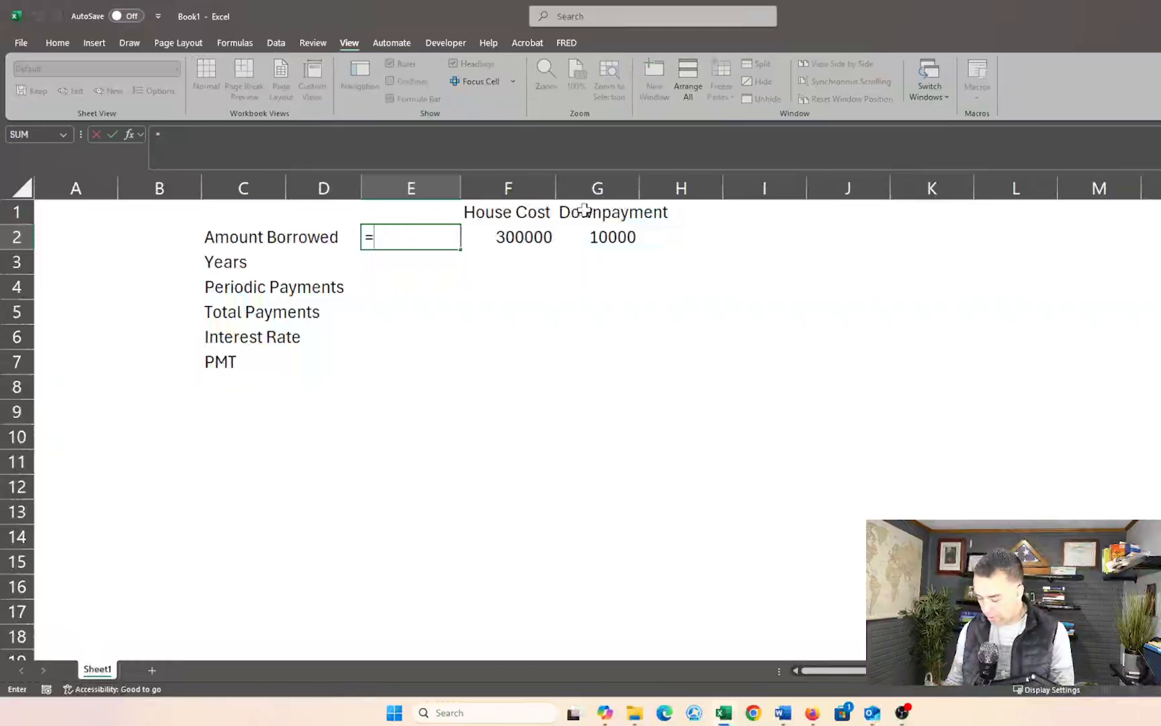
key("Right")
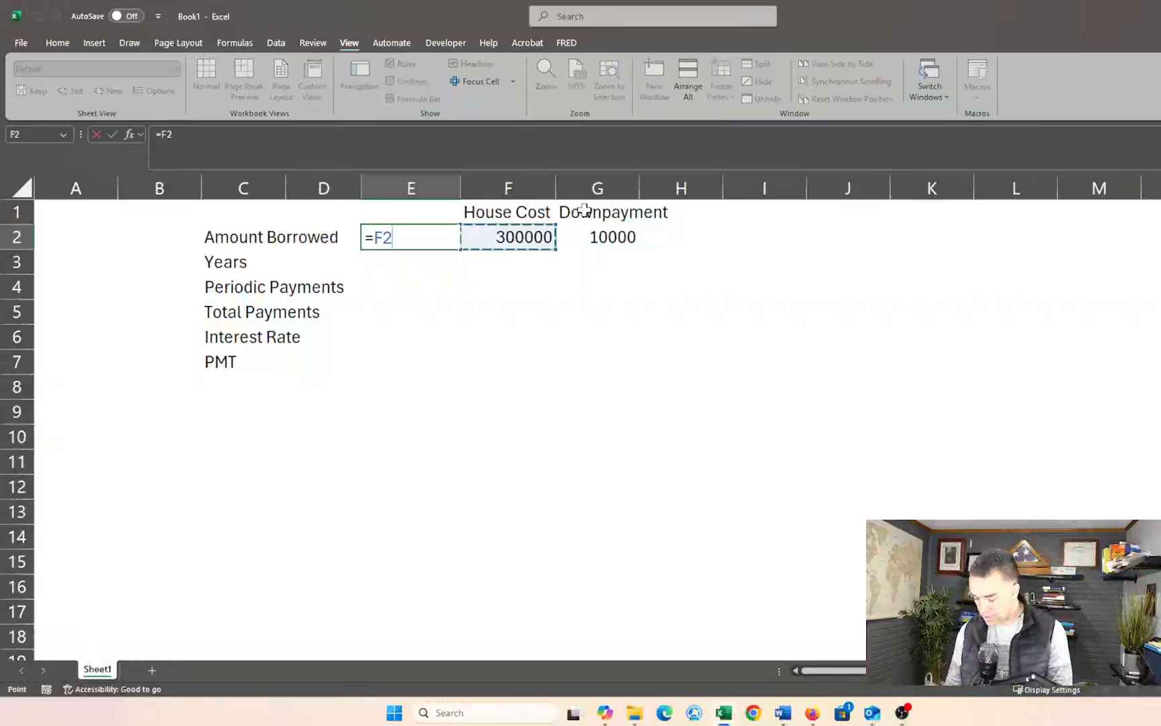
type("-")
key("Right")
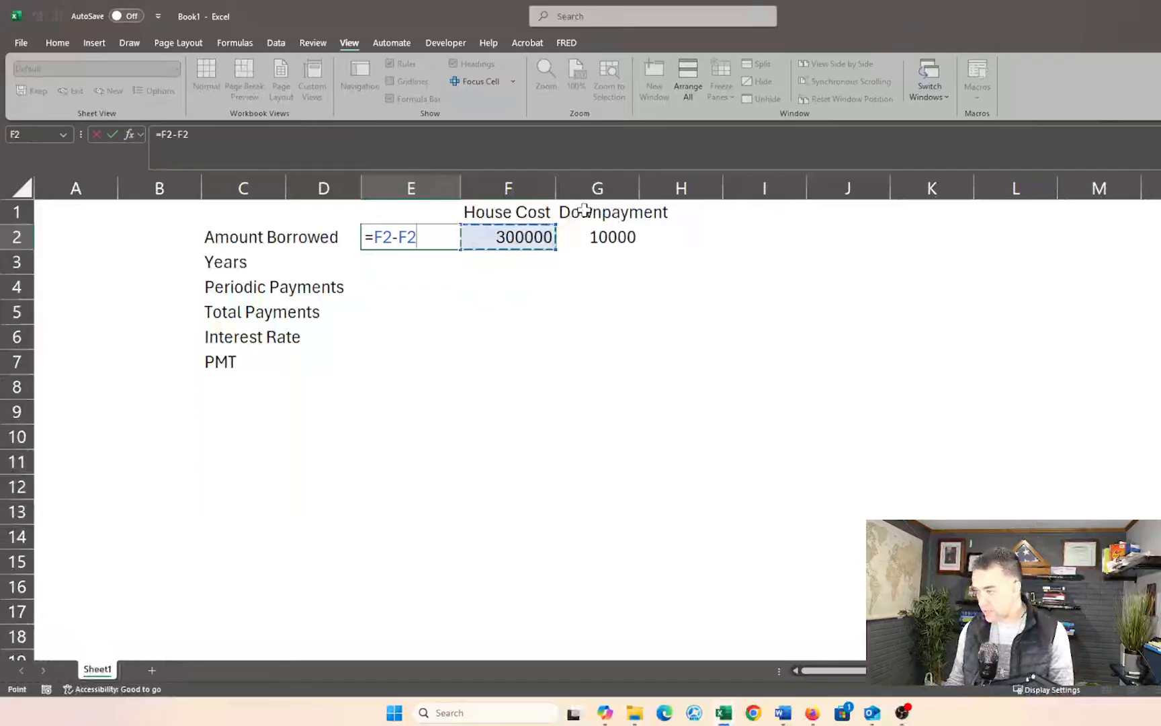
key("Right")
key("Return")
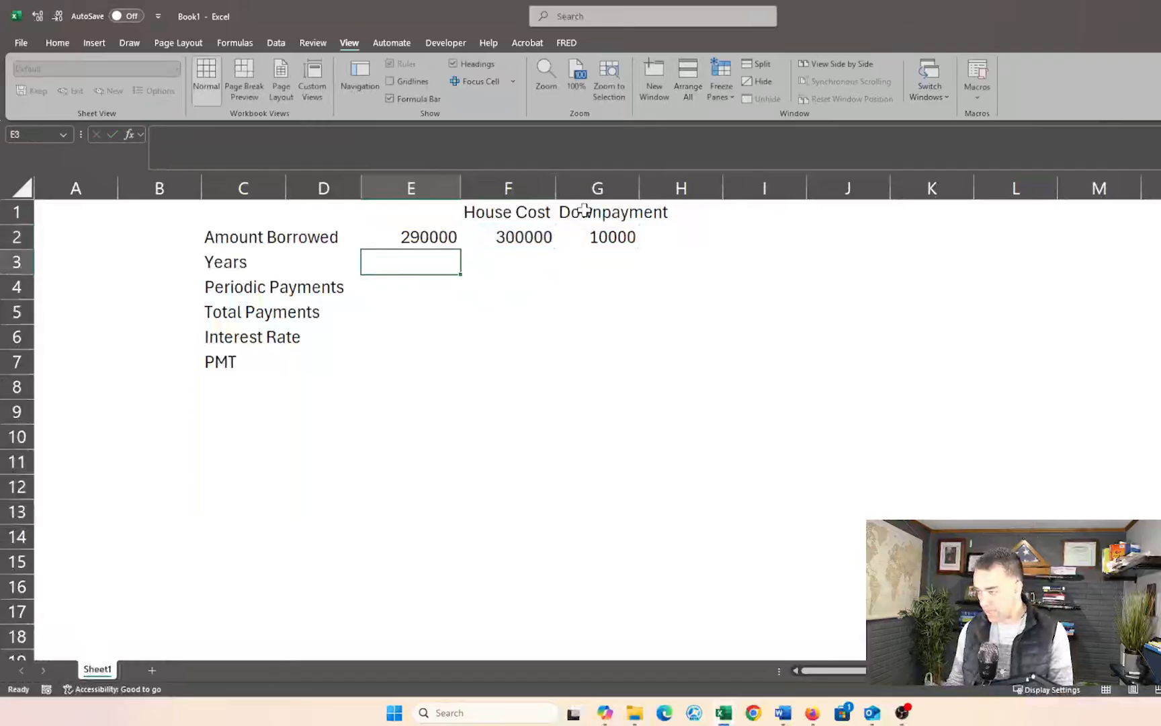
Enter 30 for the years in cell E3 and 12 for the periodic payments in cell E4.
type("3")
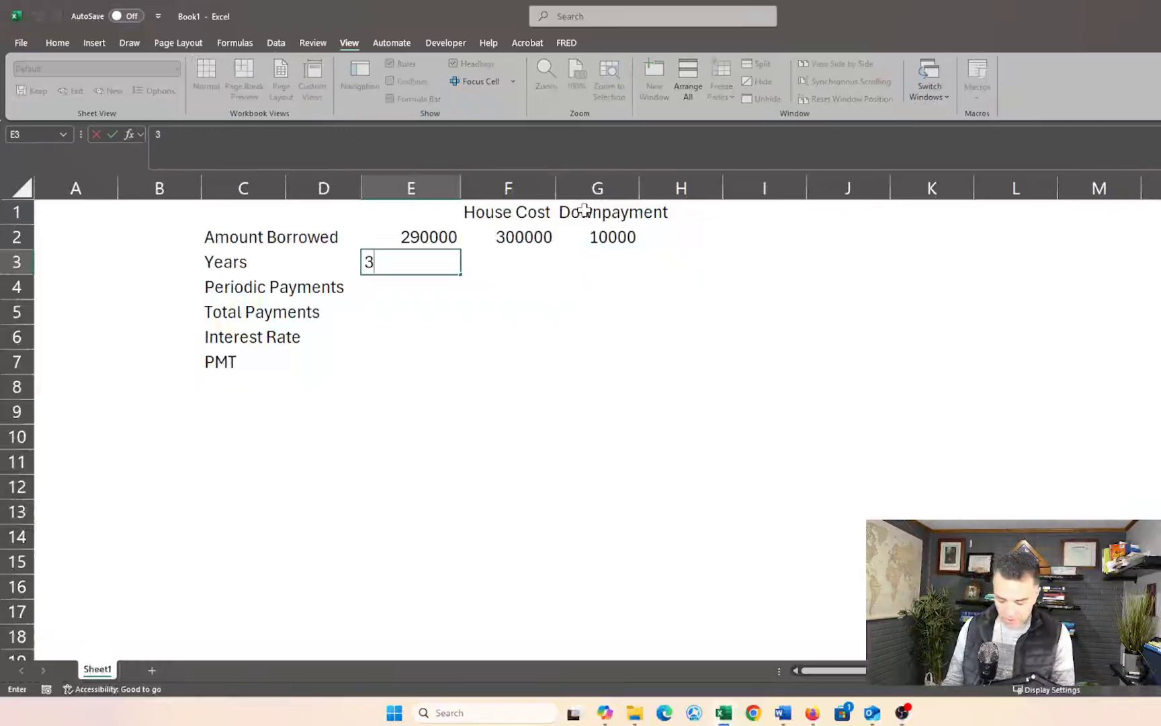
type("0")
key("Return")
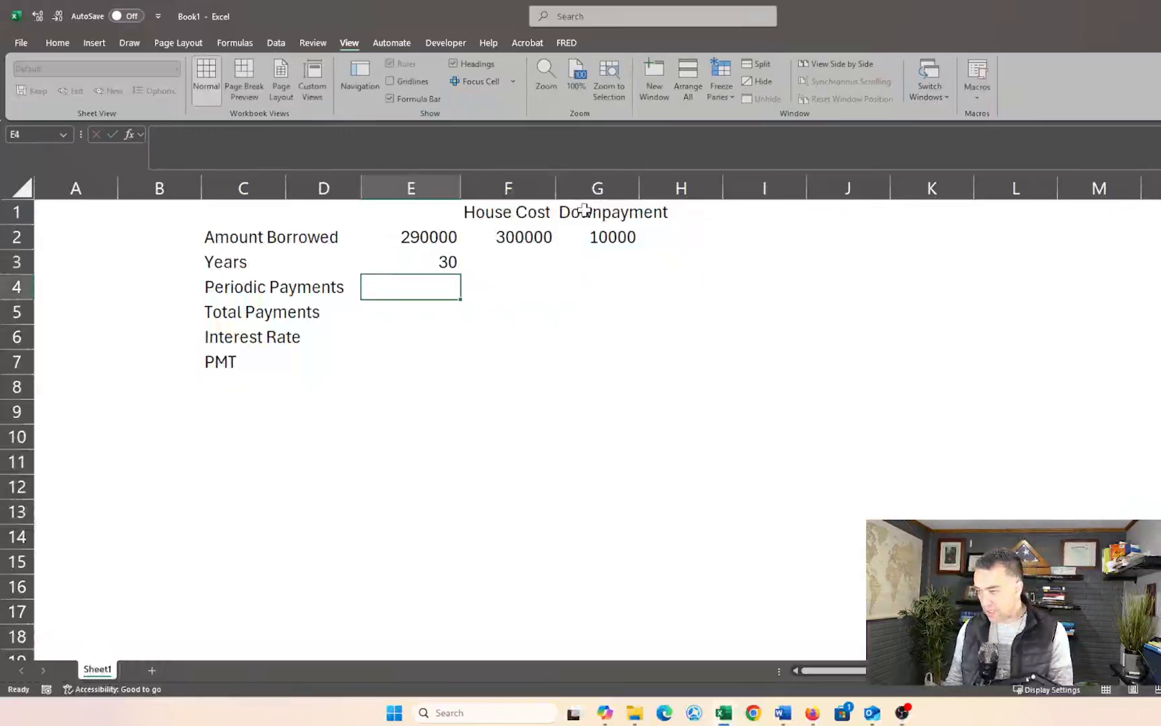
type("12")
key("Return")
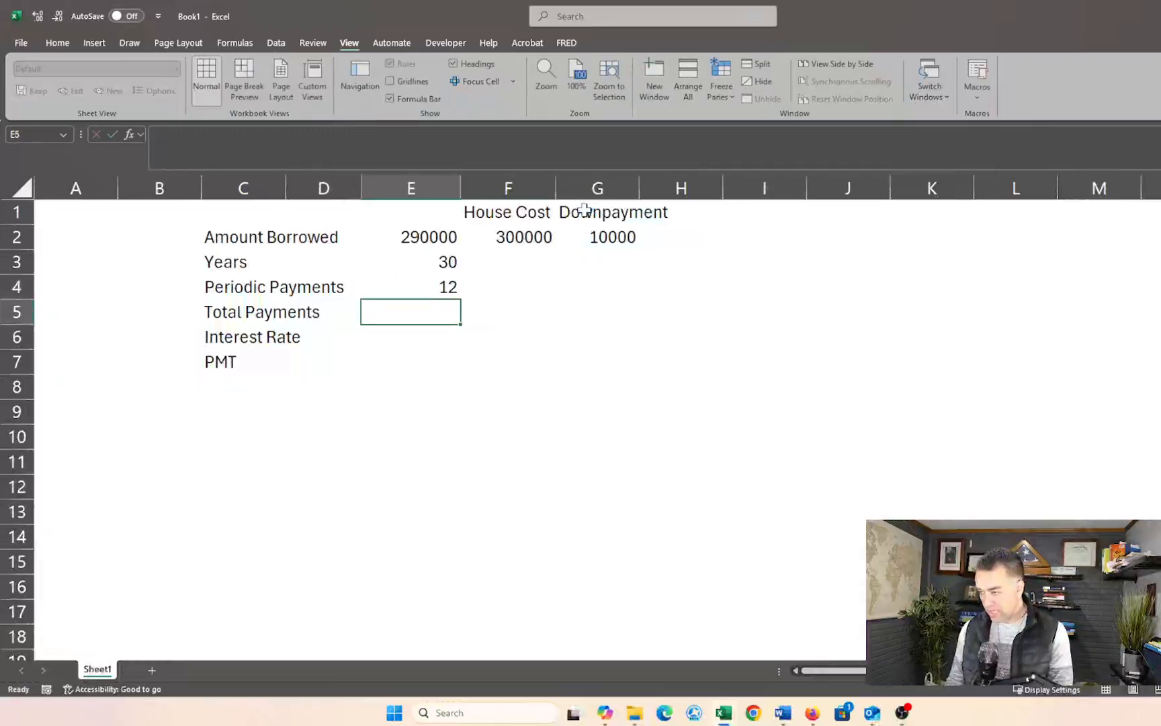
Calculate the total payments in cell E5 as years times periodic payments with the formula =E3*E4.
type("=")
key("Up")
key("Up")
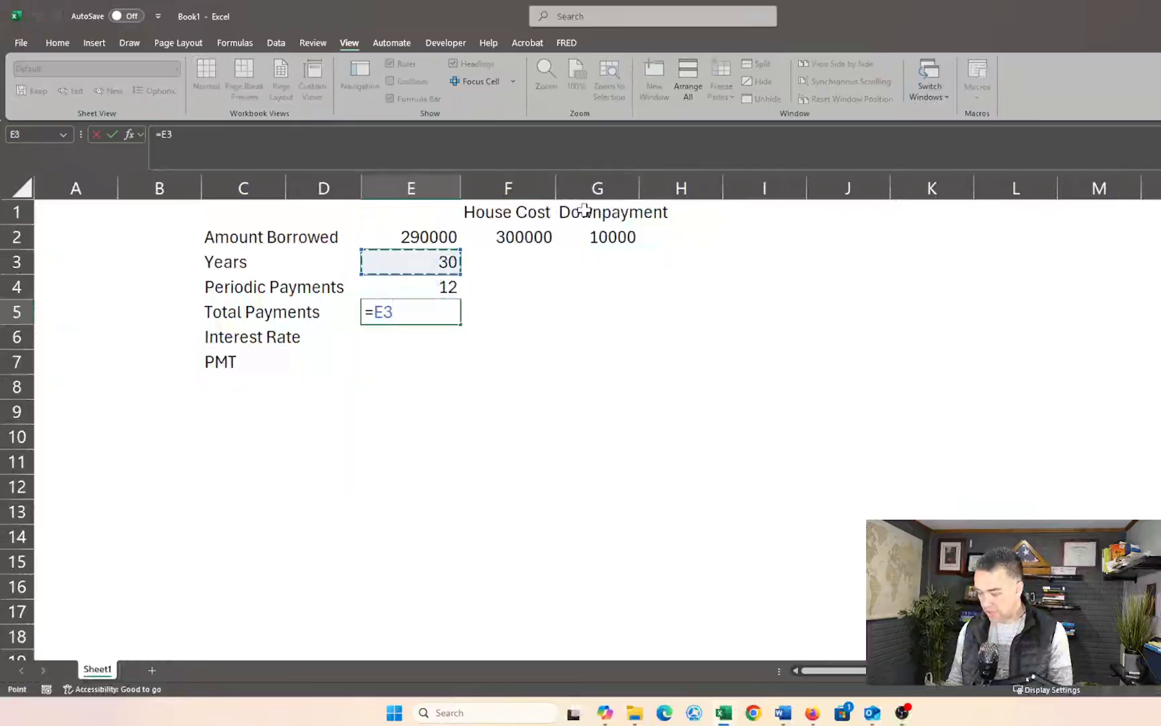
type("*")
key("Up")
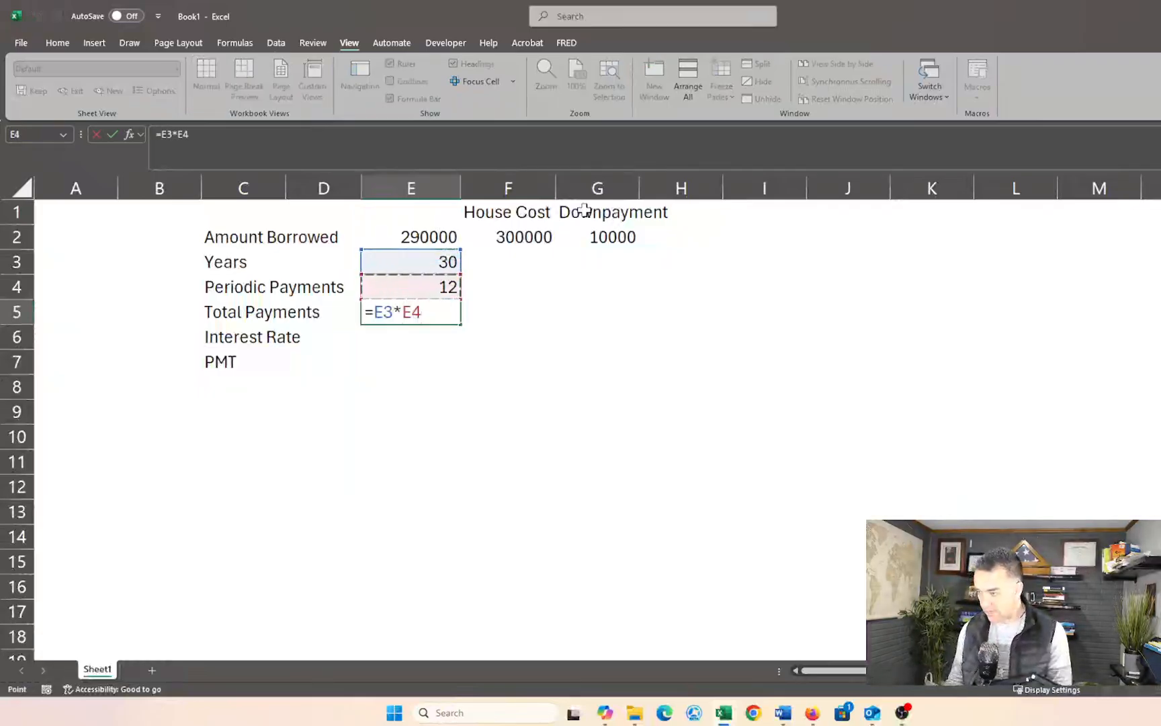
key("Return")
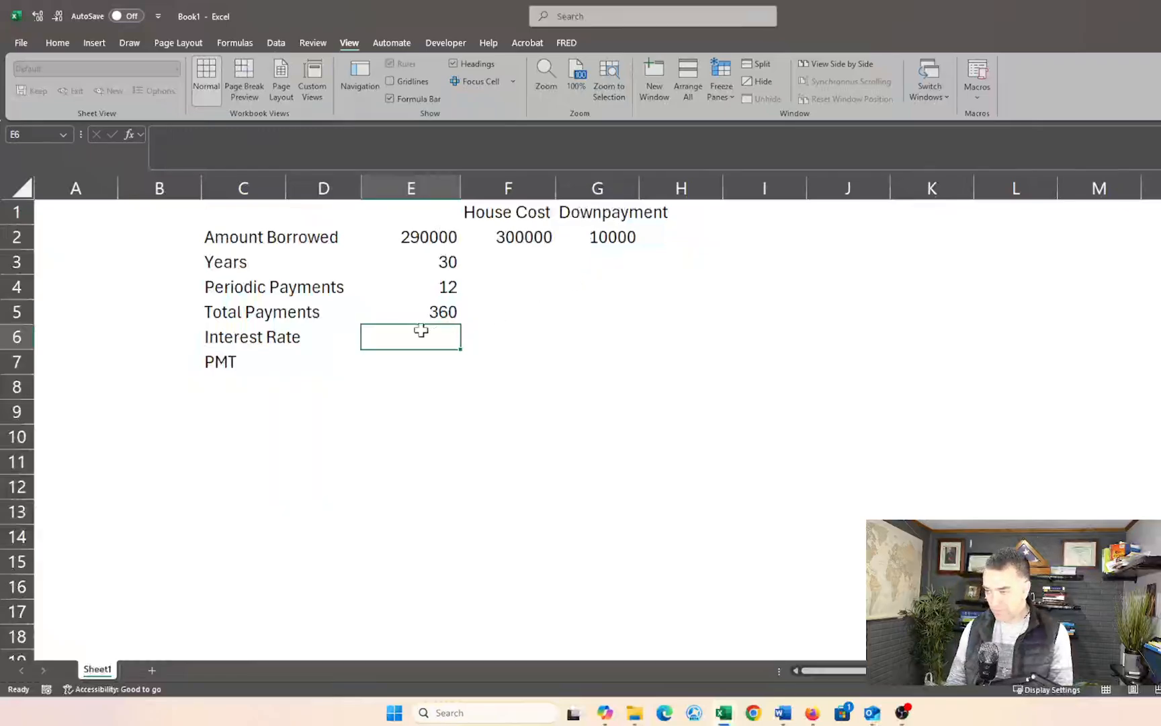
Color the text of the hardcoded years and periodic payments inputs, E3:E4, in the dark teal theme color.
left_click(436, 260)
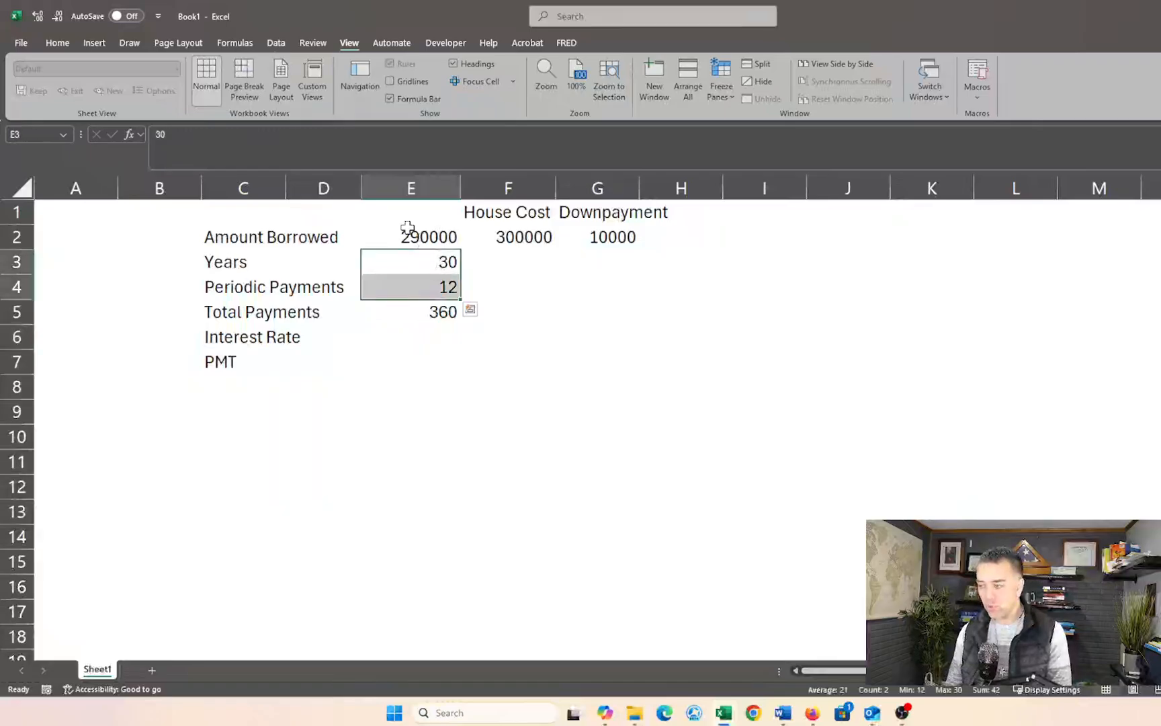
left_click(54, 43)
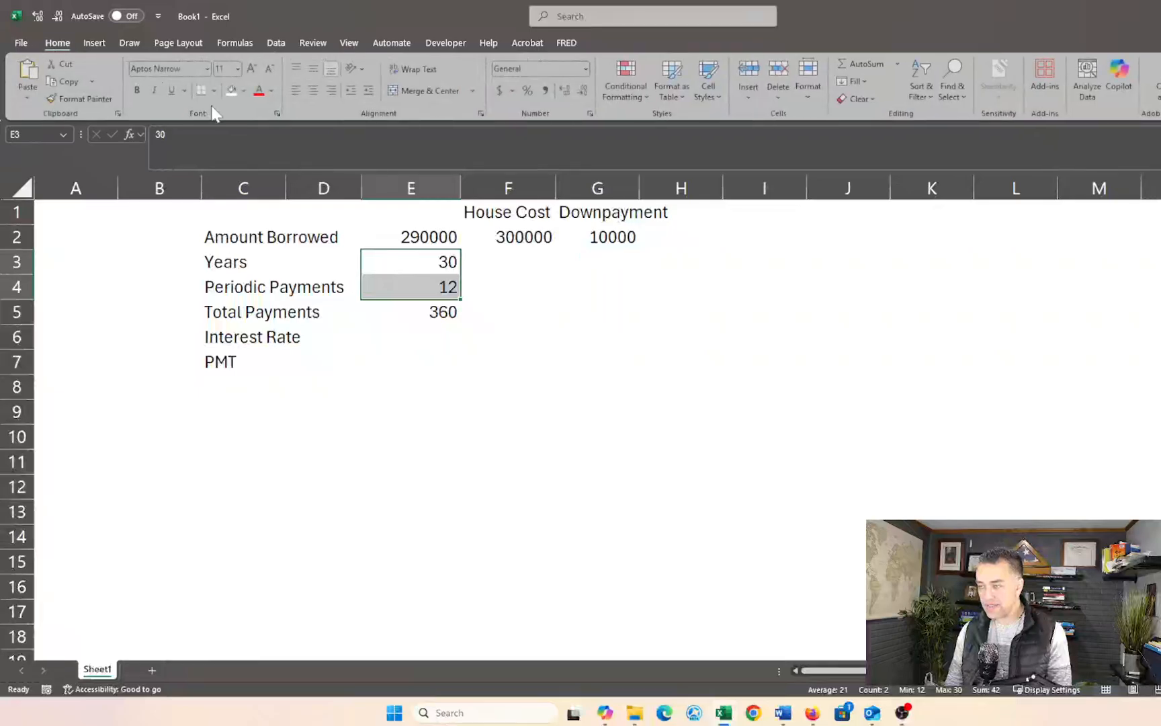
left_click(271, 91)
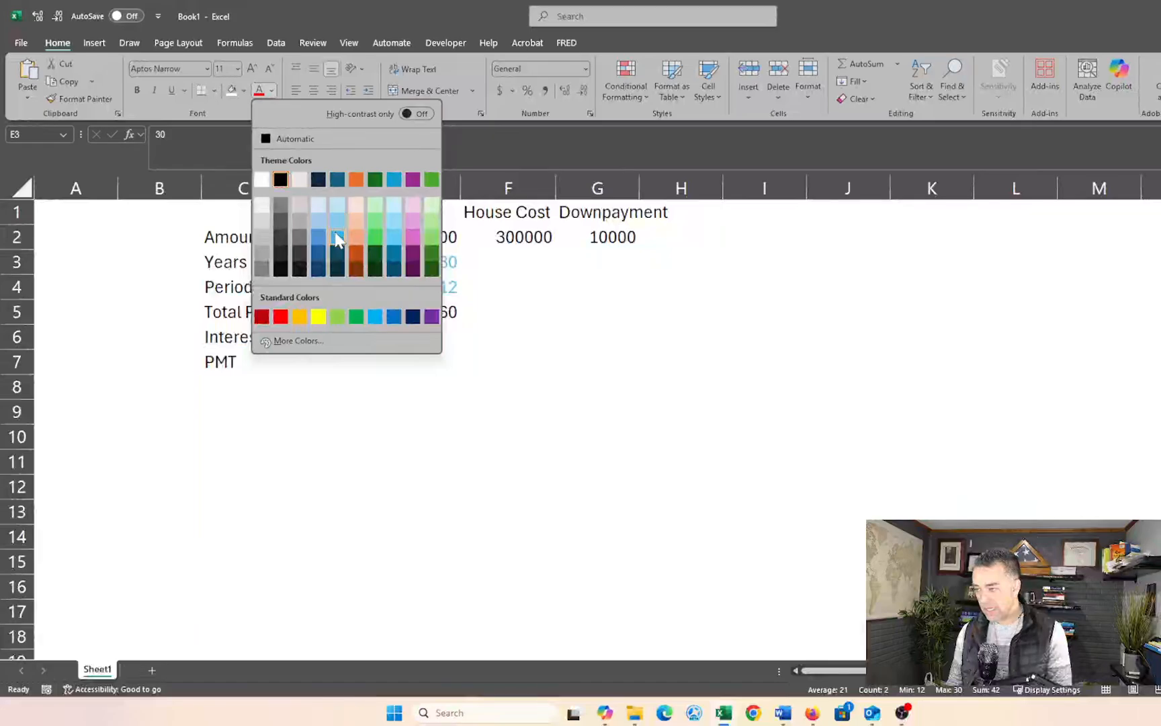
left_click(336, 179)
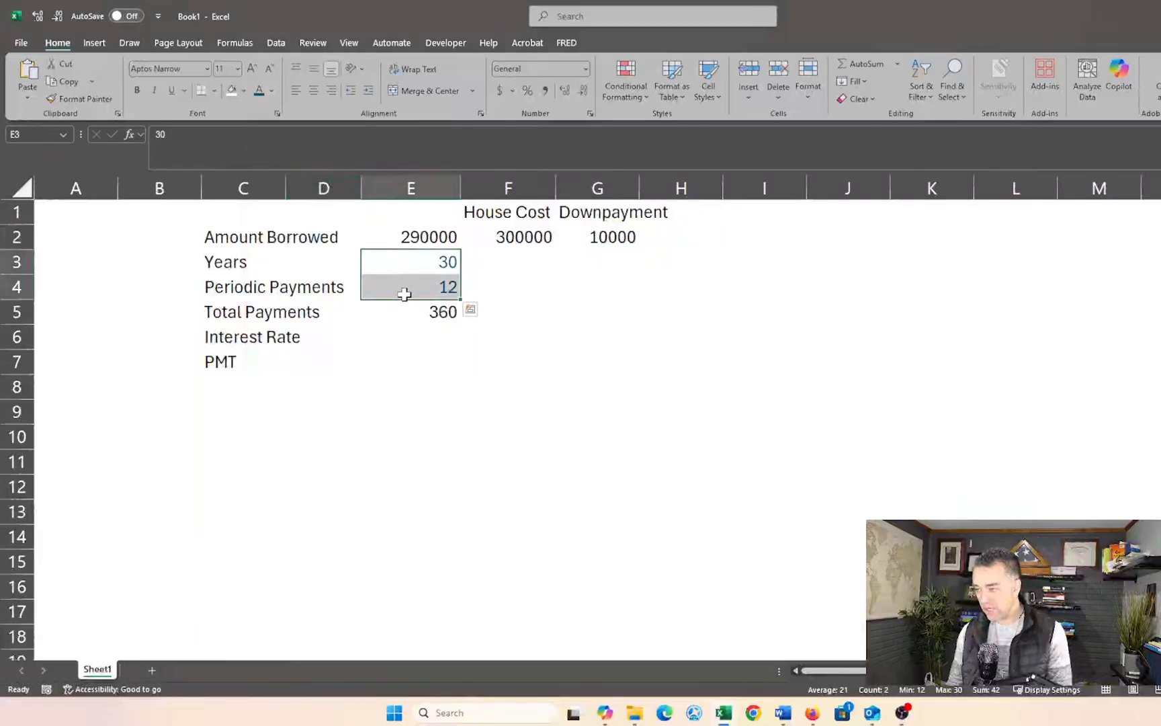
left_click(415, 311)
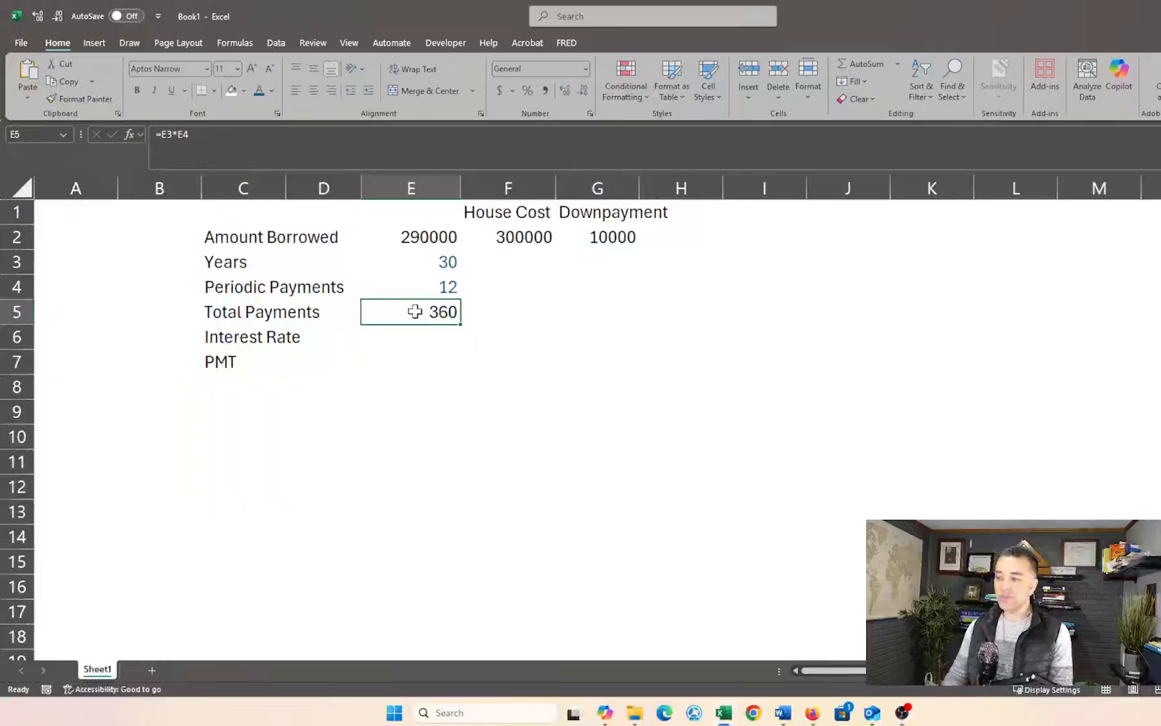
Apply the same dark teal font color to the house cost and down payment values in F2:G2.
left_click_drag(511, 236, 595, 236)
left_click_drag(596, 236, 532, 234)
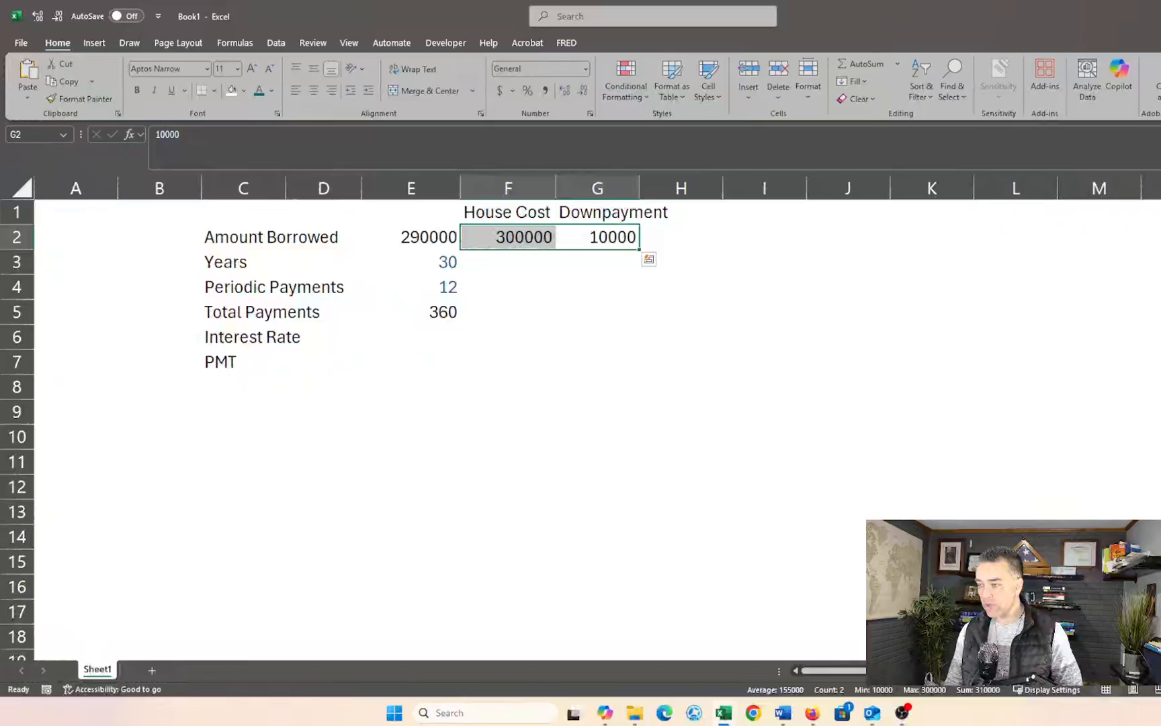
left_click(258, 91)
left_click(428, 326)
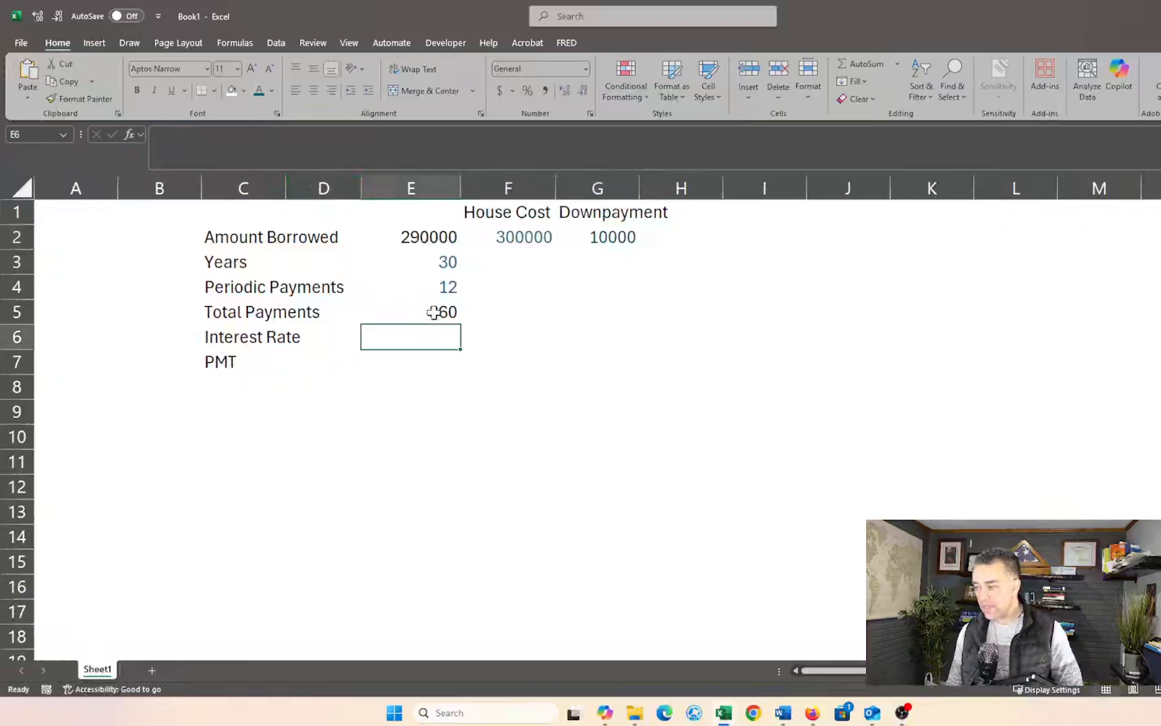
Enter the annual interest rate of 6.50% in cell F6, on the Interest Rate row.
left_click(502, 344)
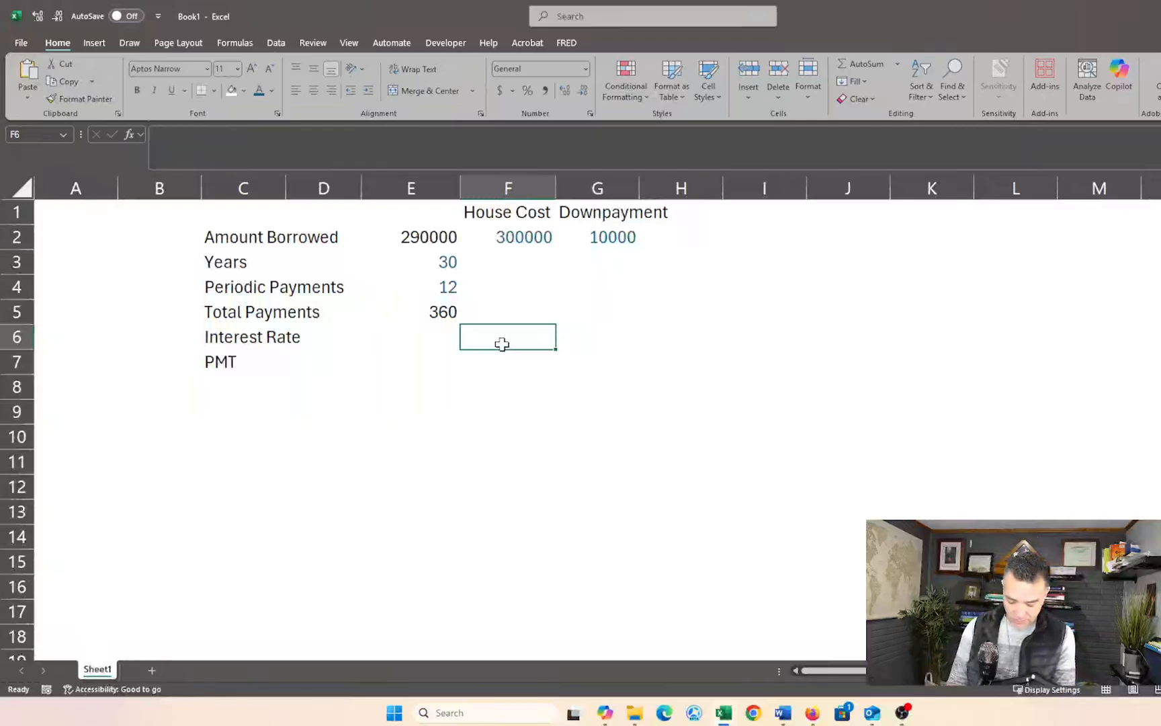
type("6.5")
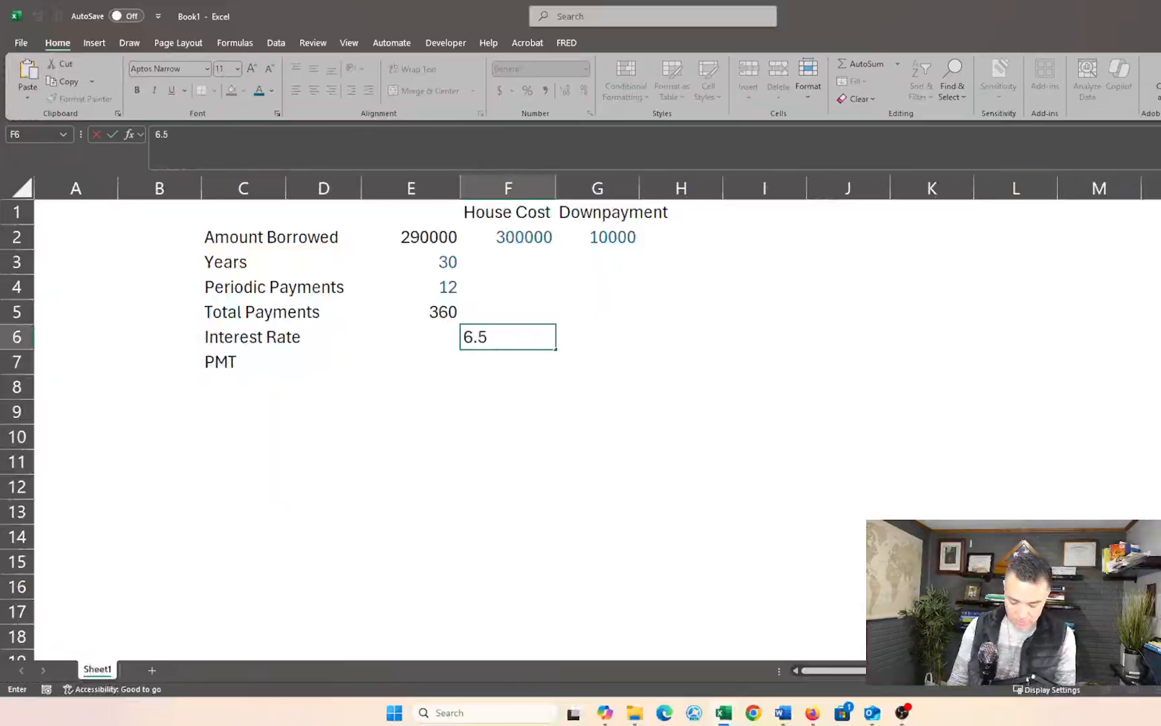
type("0%")
key("Return")
Calculate the periodic interest rate in cell E6 by dividing the annual rate by the periodic payments with =F6/E4.
key("Up")
key("Left")
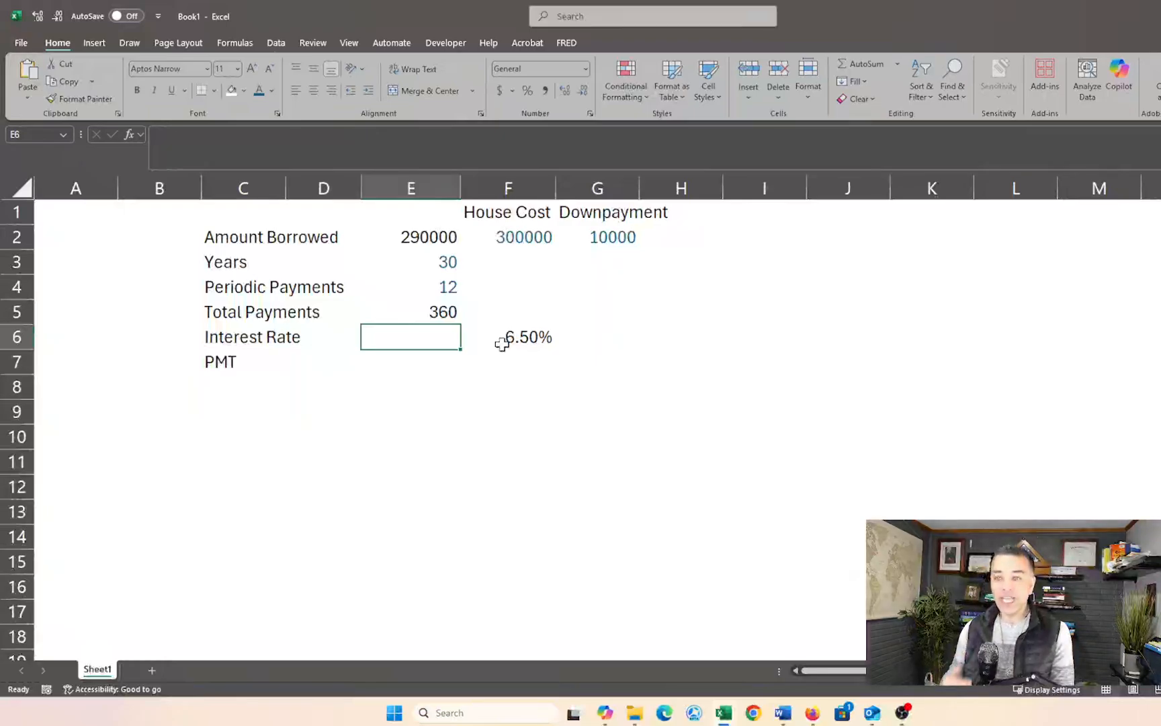
type("=")
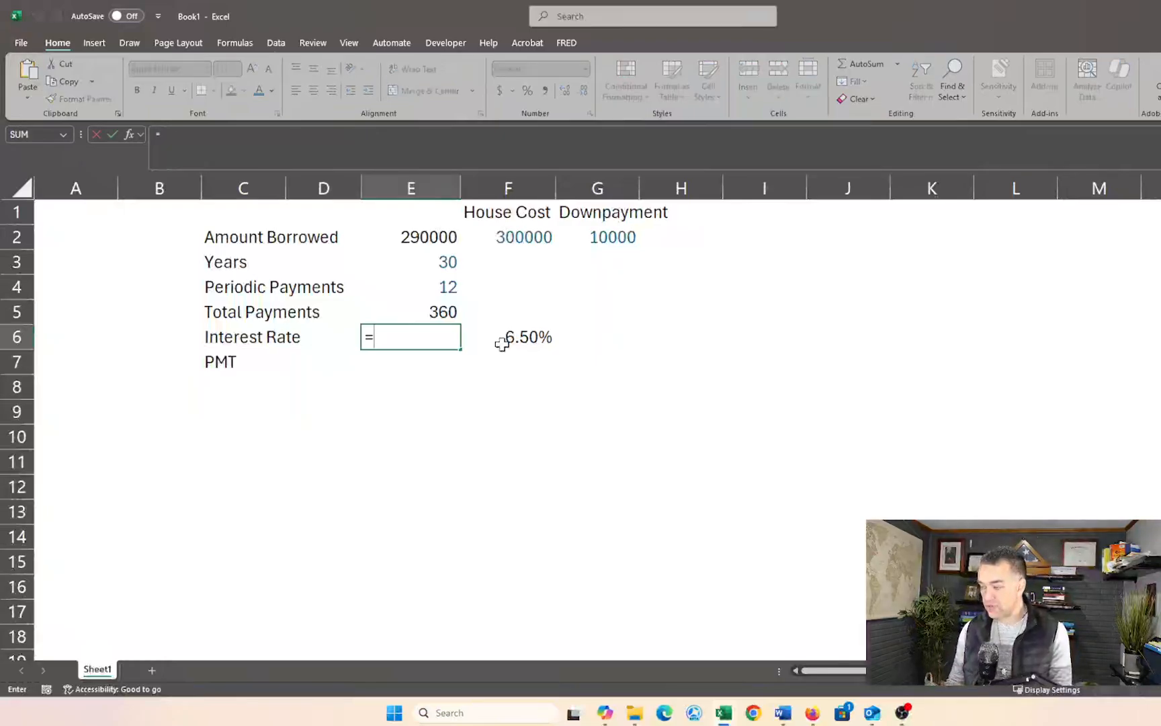
left_click(502, 344)
type("/")
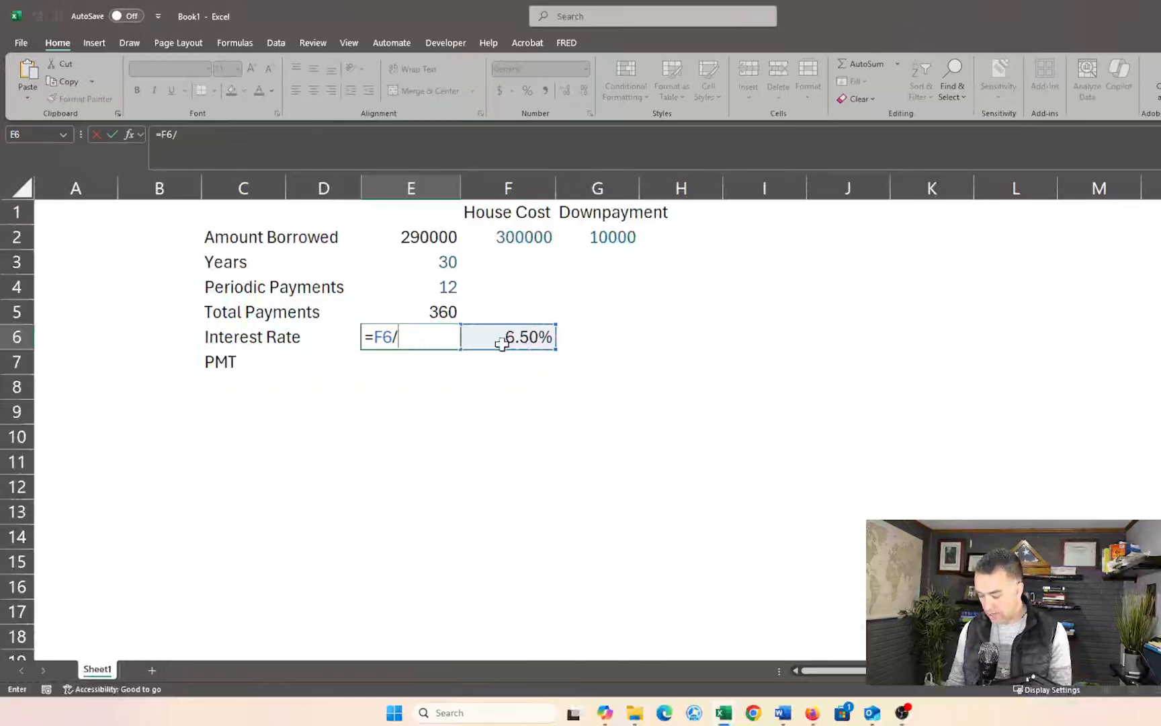
key("Up")
key("Up")
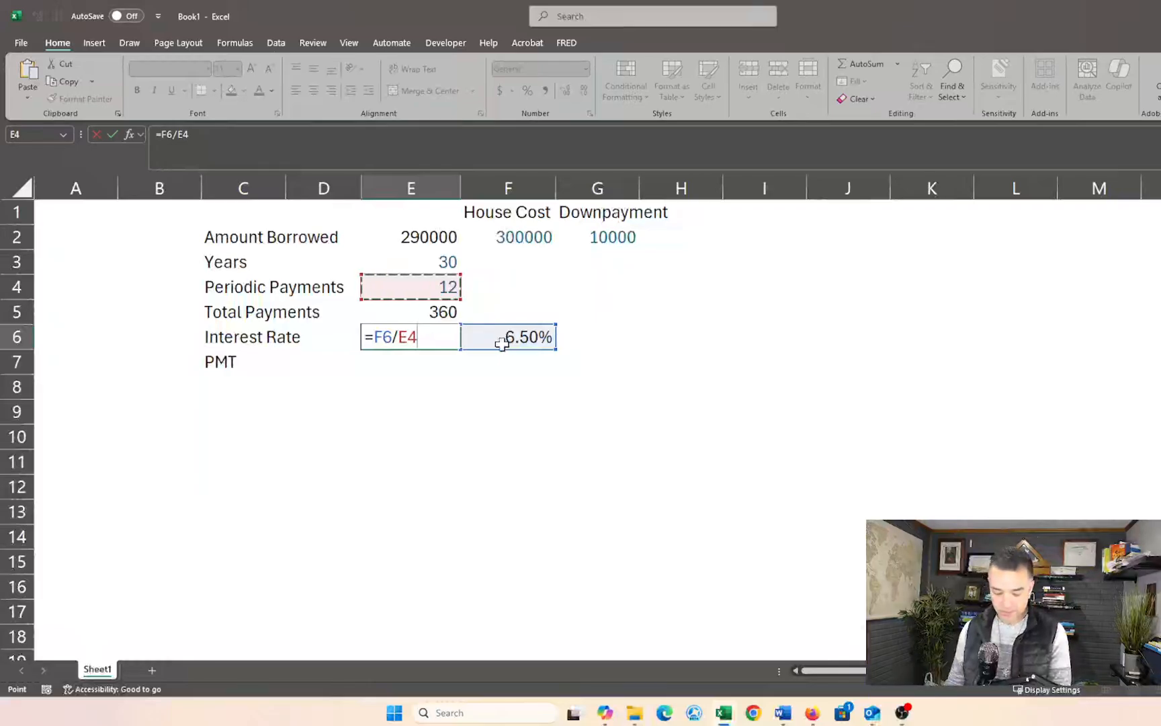
key("Return")
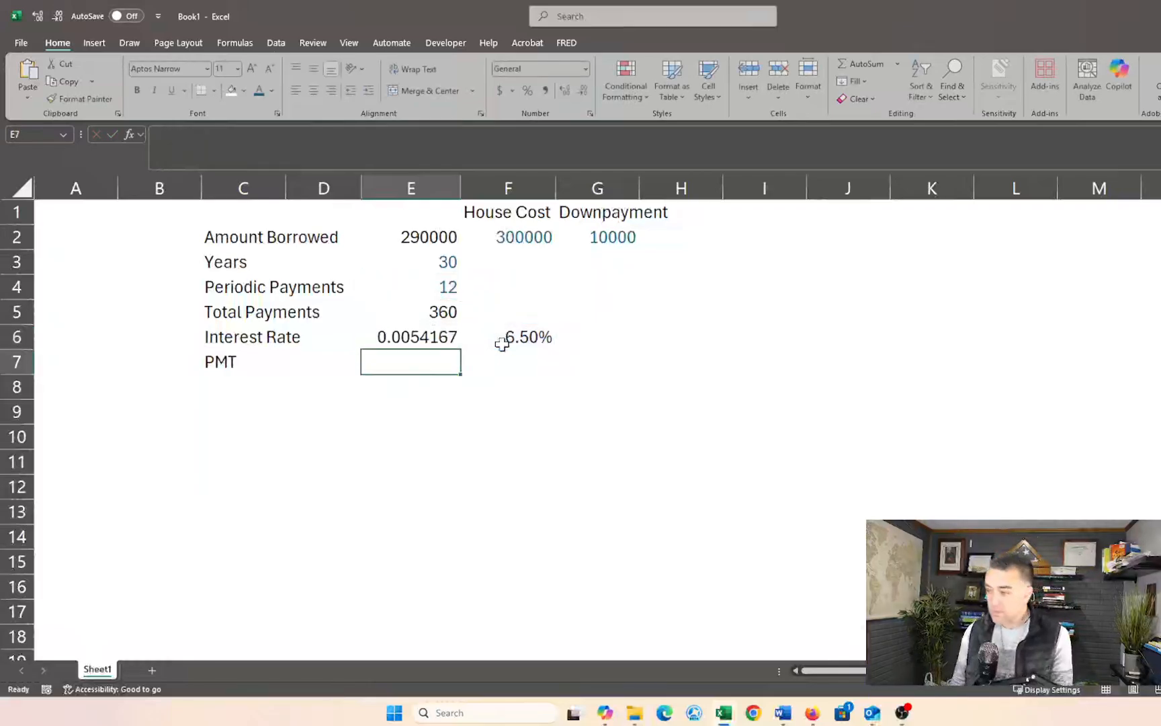
Format the periodic interest rate in cell E6 as a percentage with two decimal places.
key("Up")
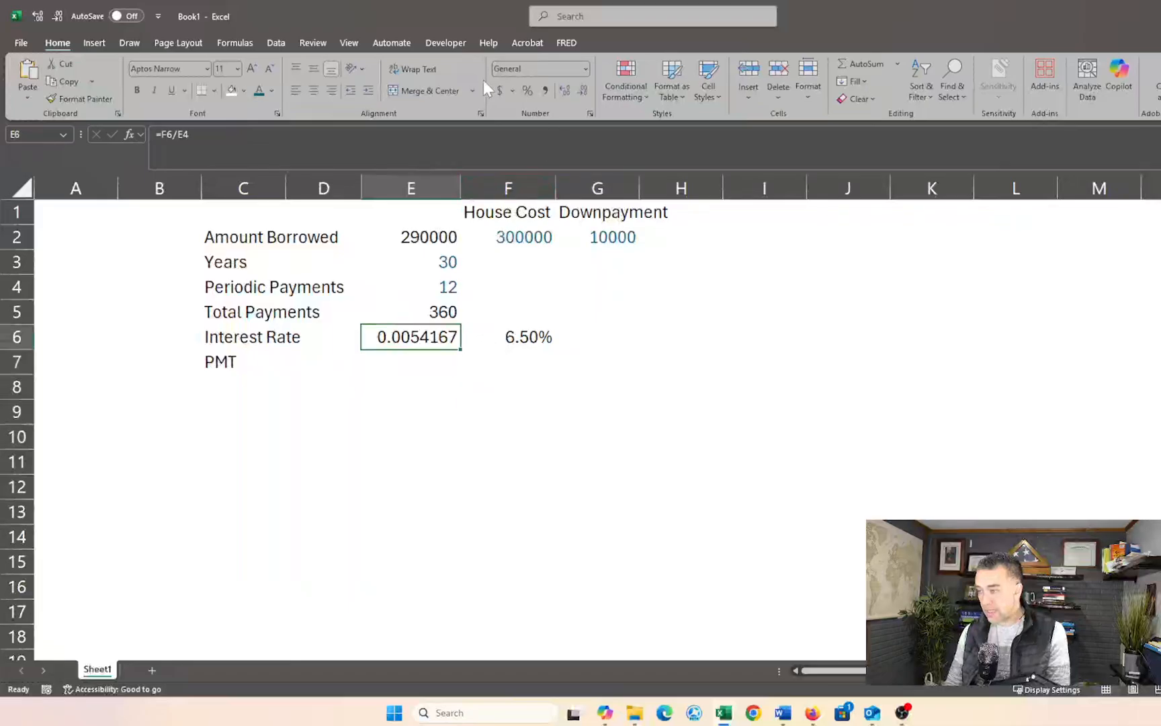
left_click(528, 90)
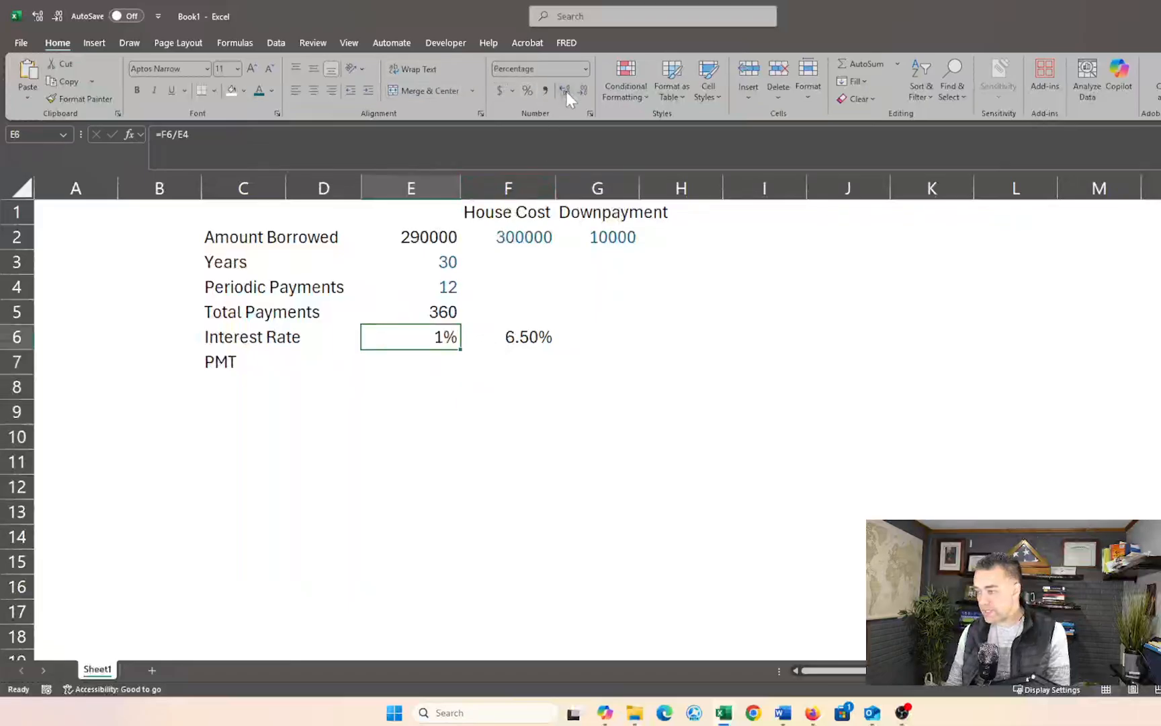
left_click(566, 92)
left_click(566, 91)
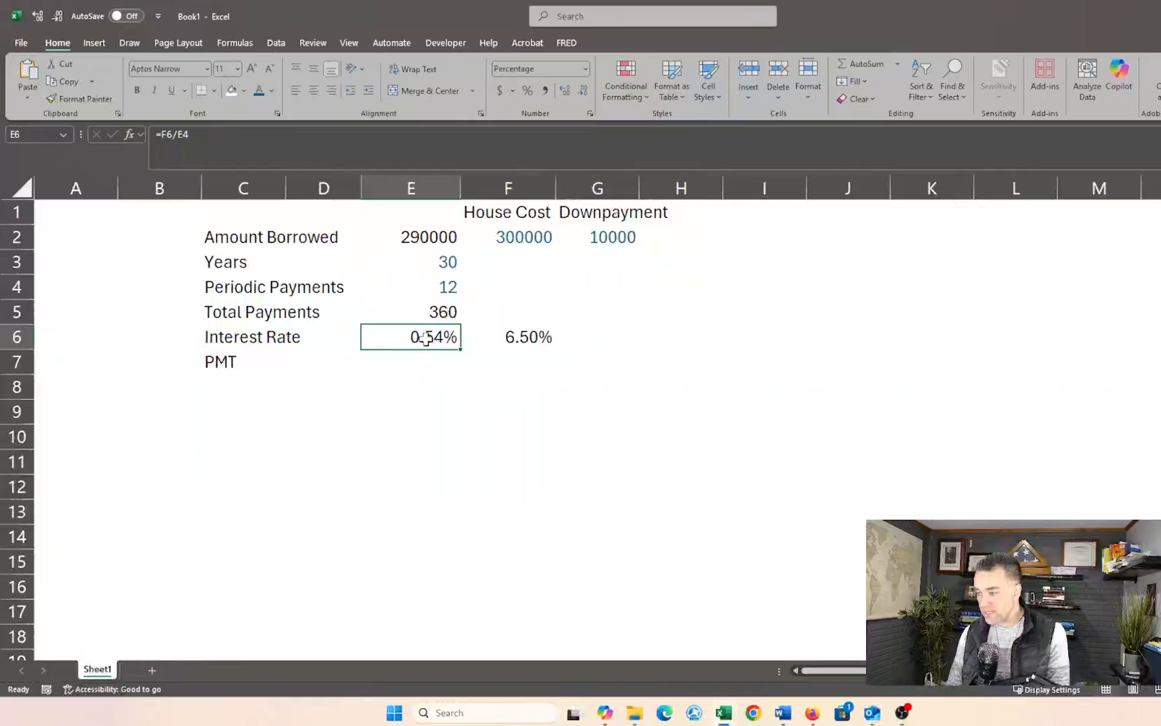
Calculate the loan payment in cell E7 from the periodic rate, total payments and amount borrowed with =PMT(E6,E5,E2,0).
left_click(421, 366)
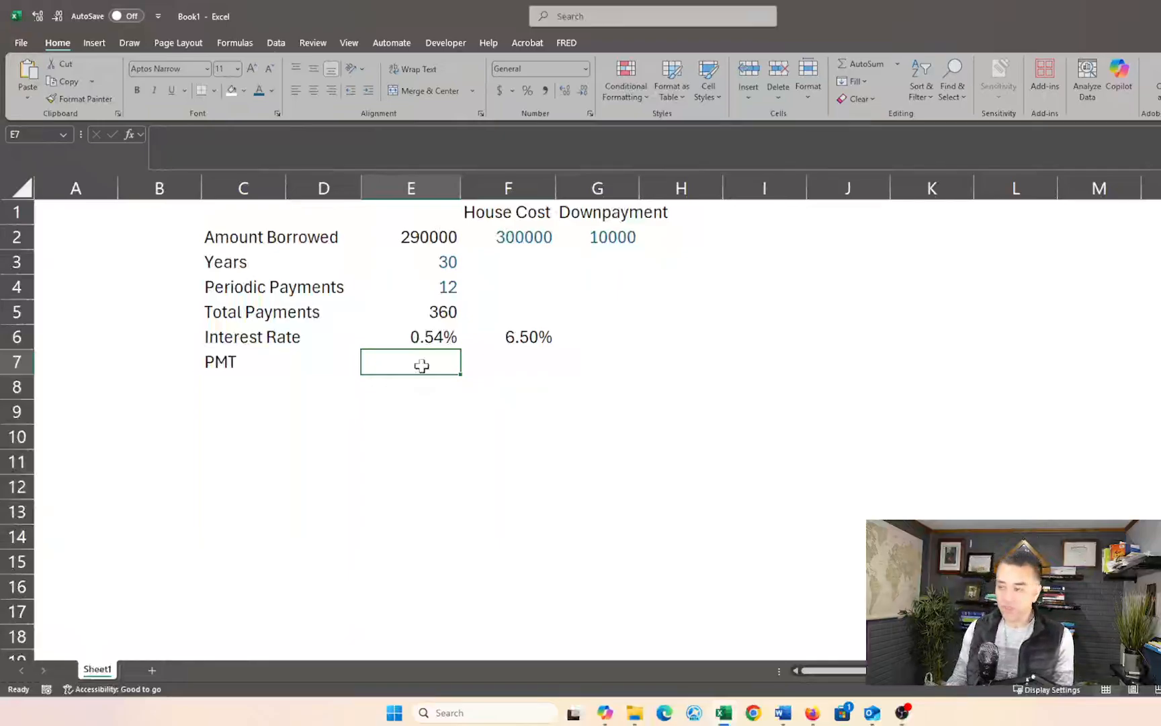
type("=")
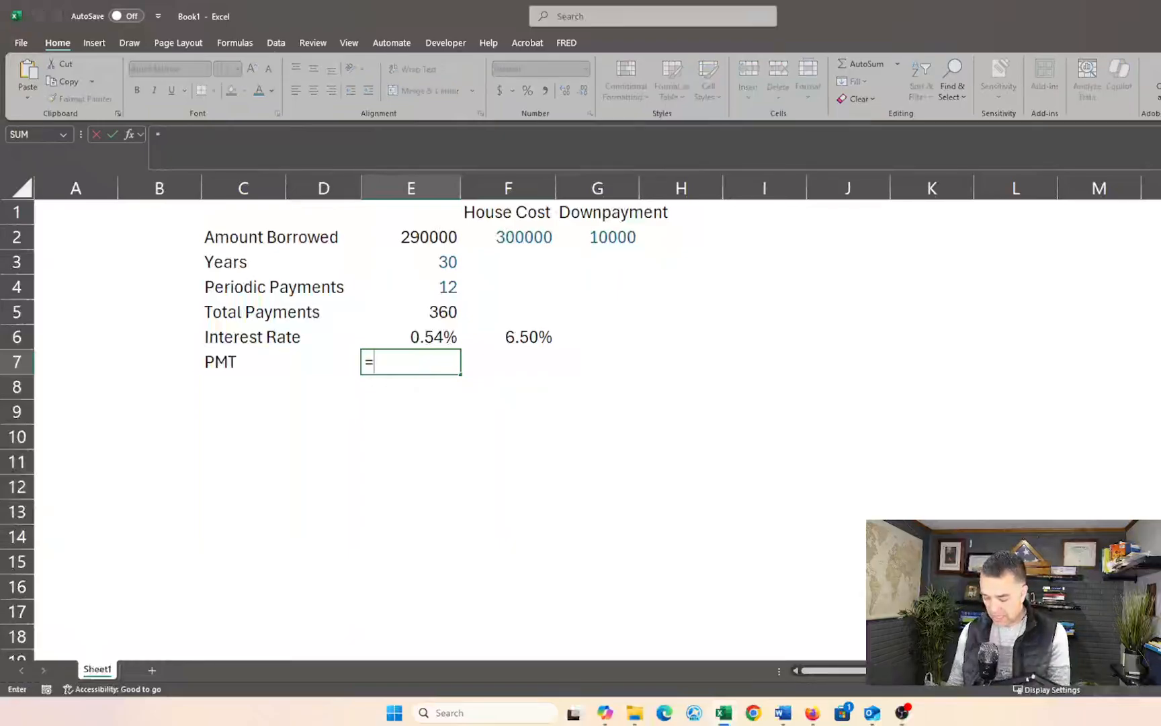
type("pmt(")
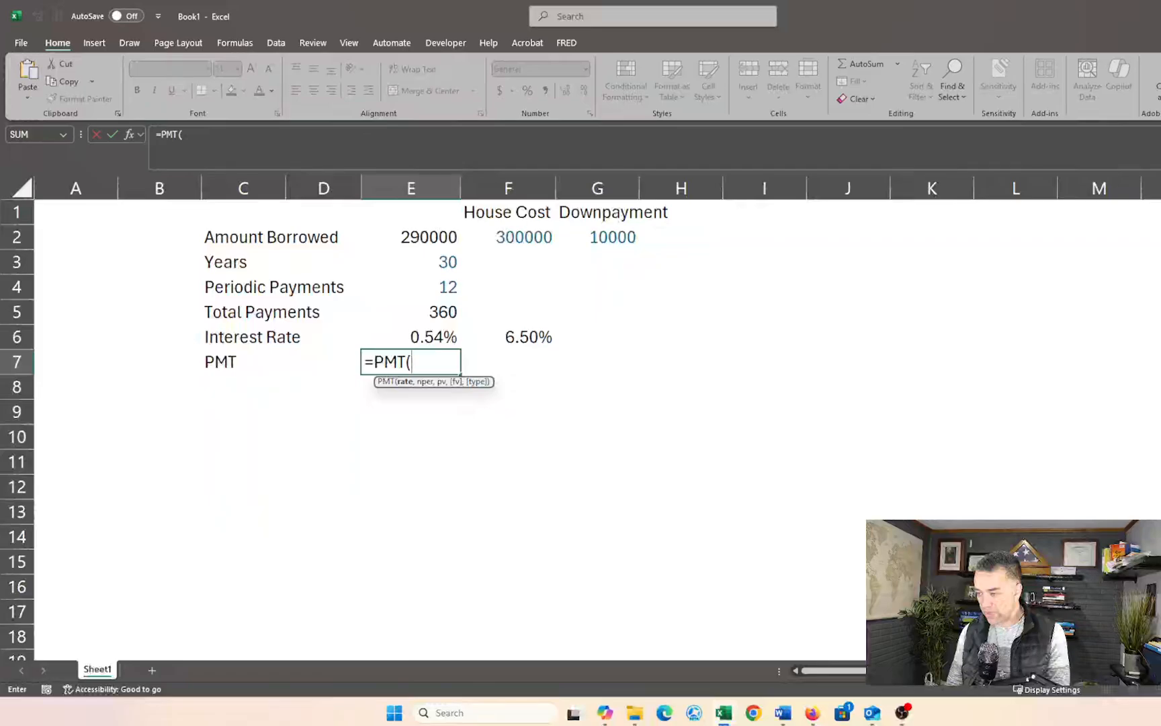
left_click(420, 330)
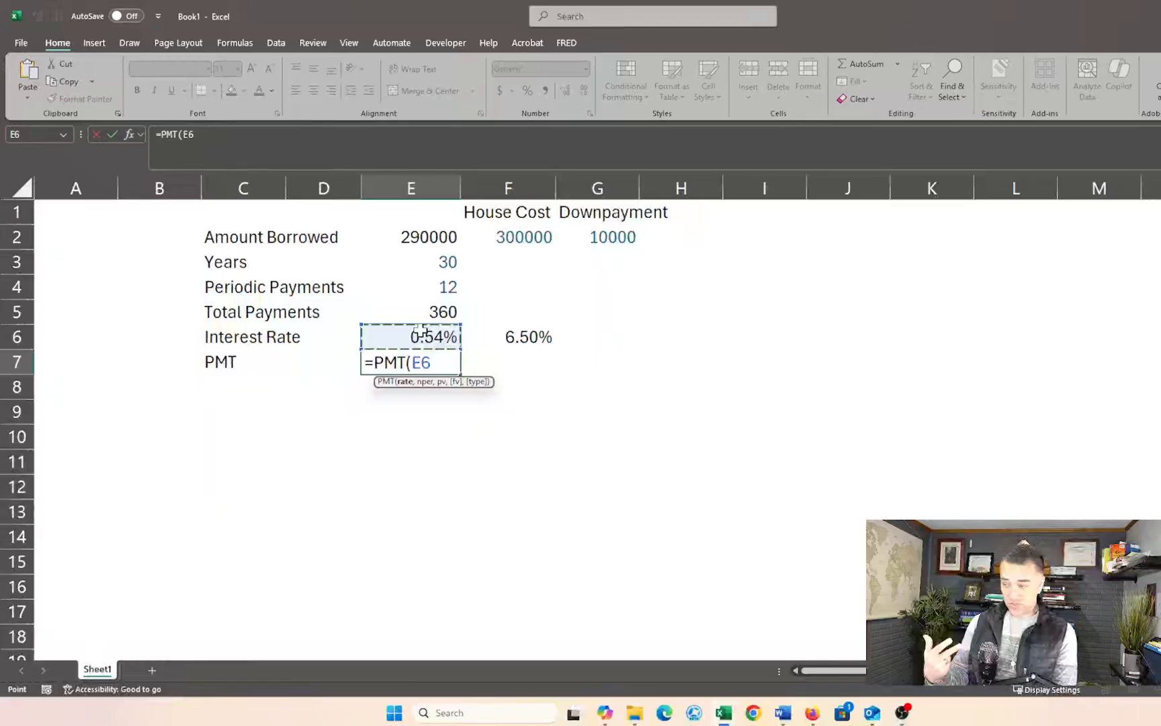
type(",")
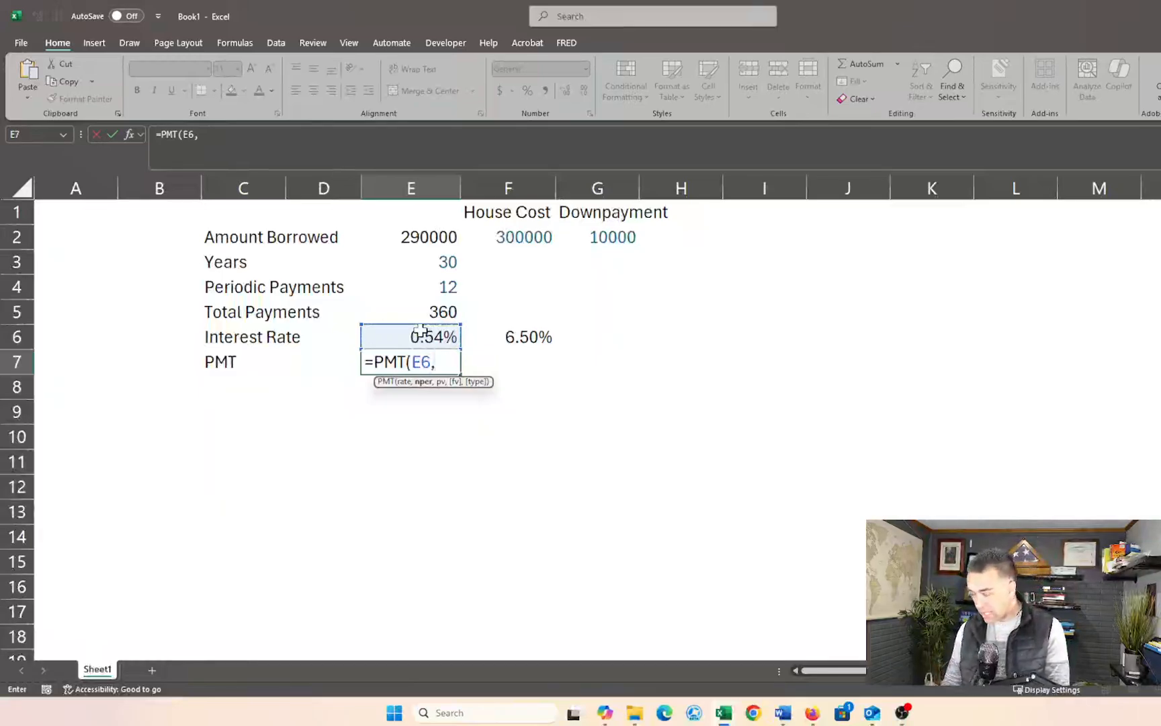
left_click(422, 312)
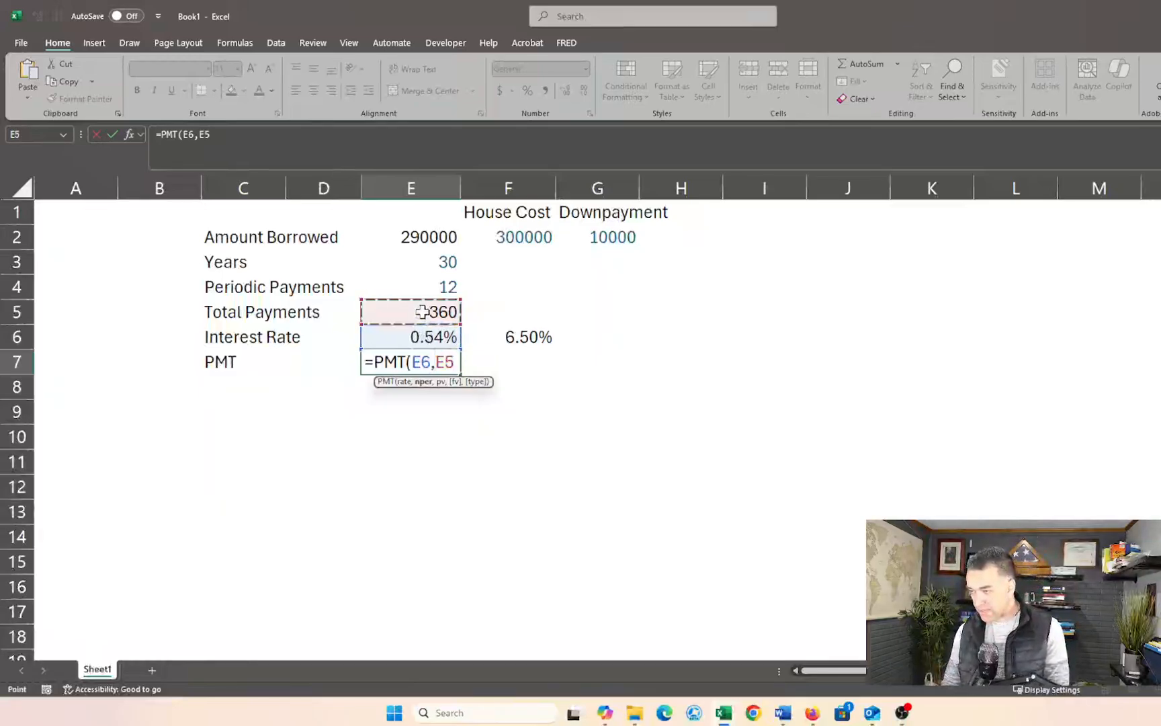
type(",")
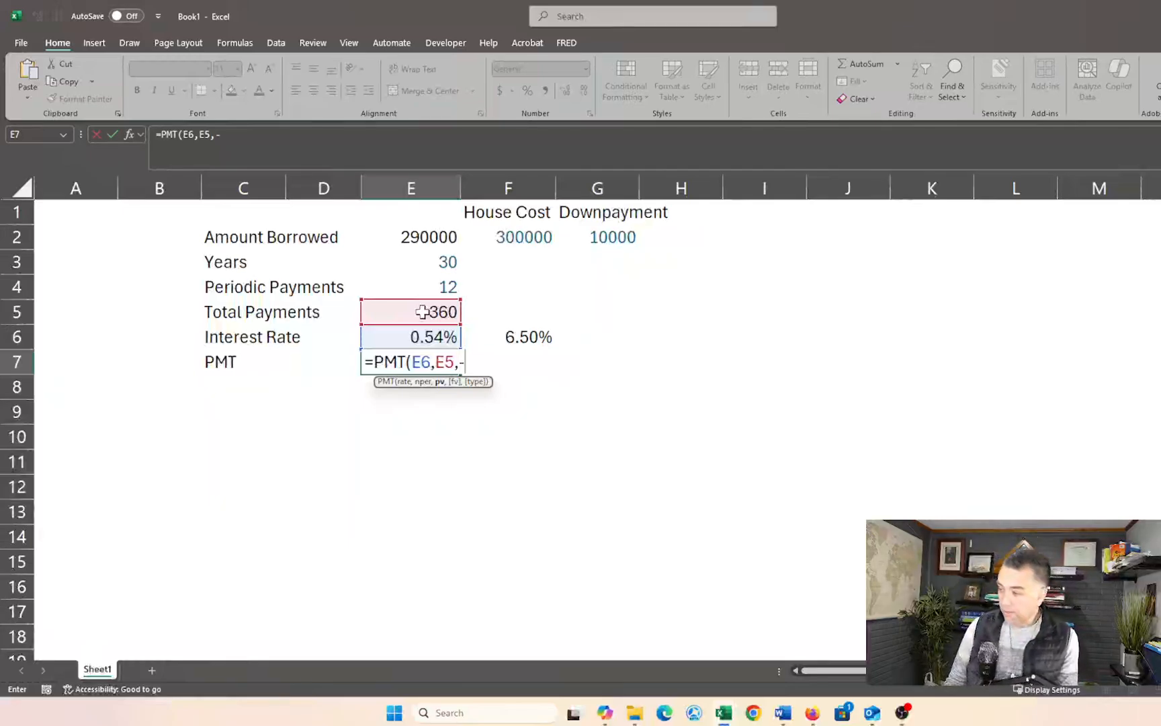
left_click(413, 233)
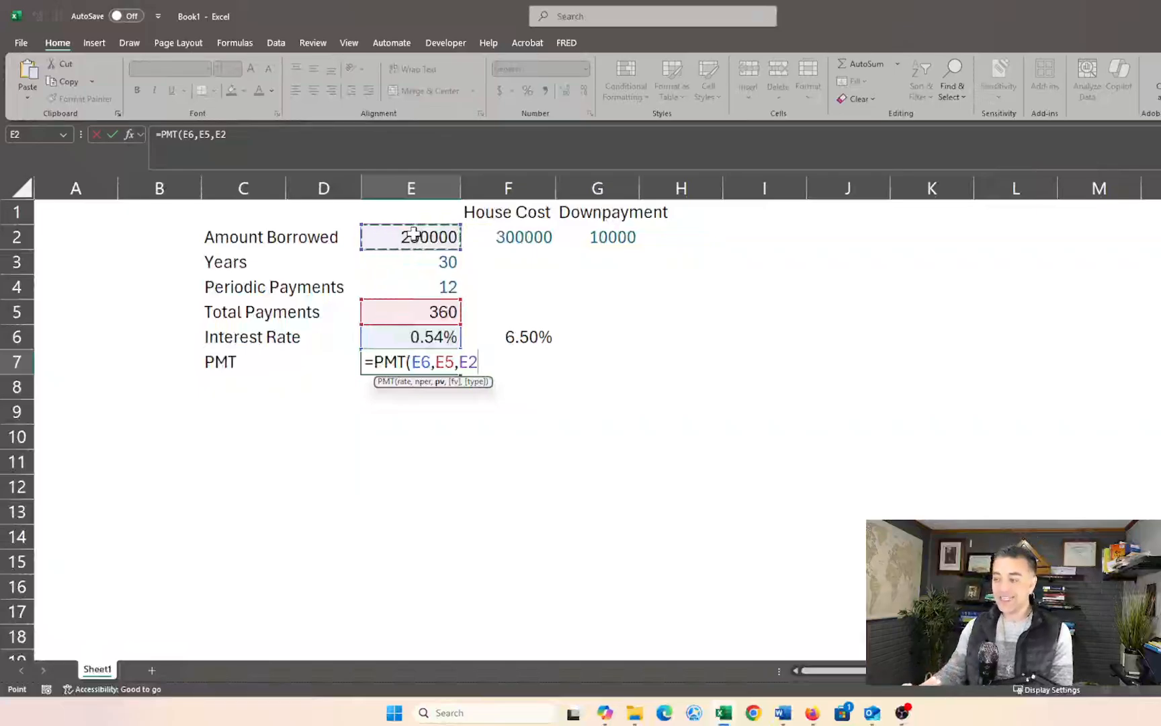
type(",")
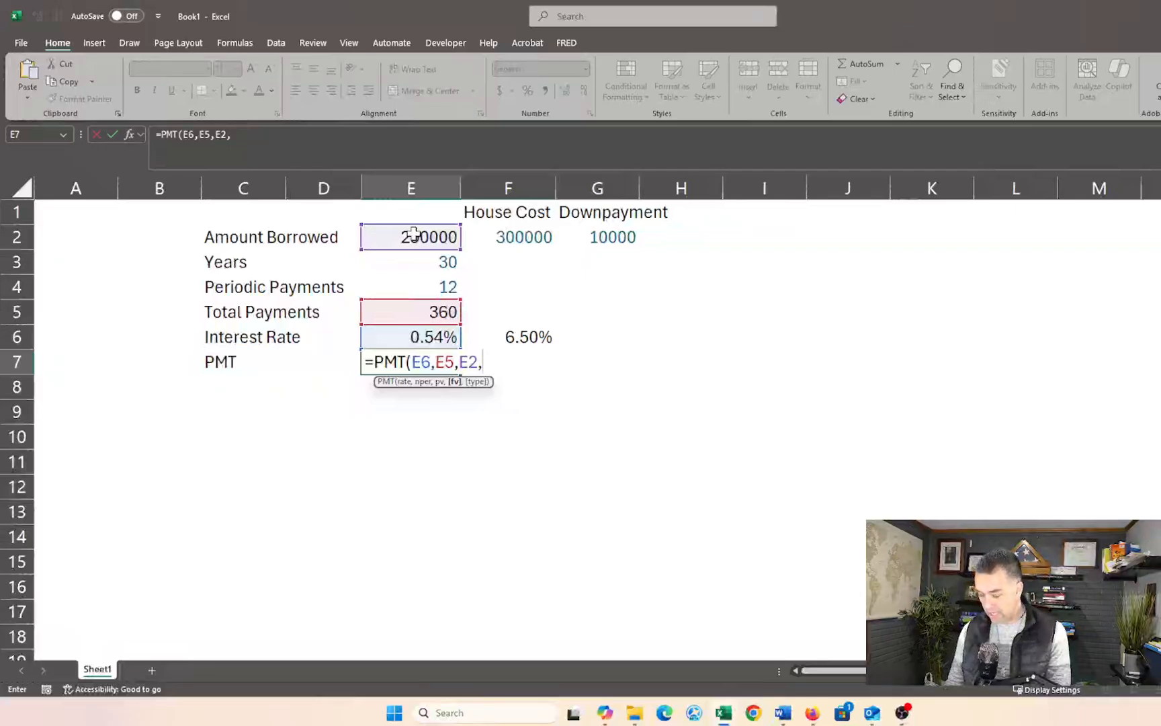
type("0")
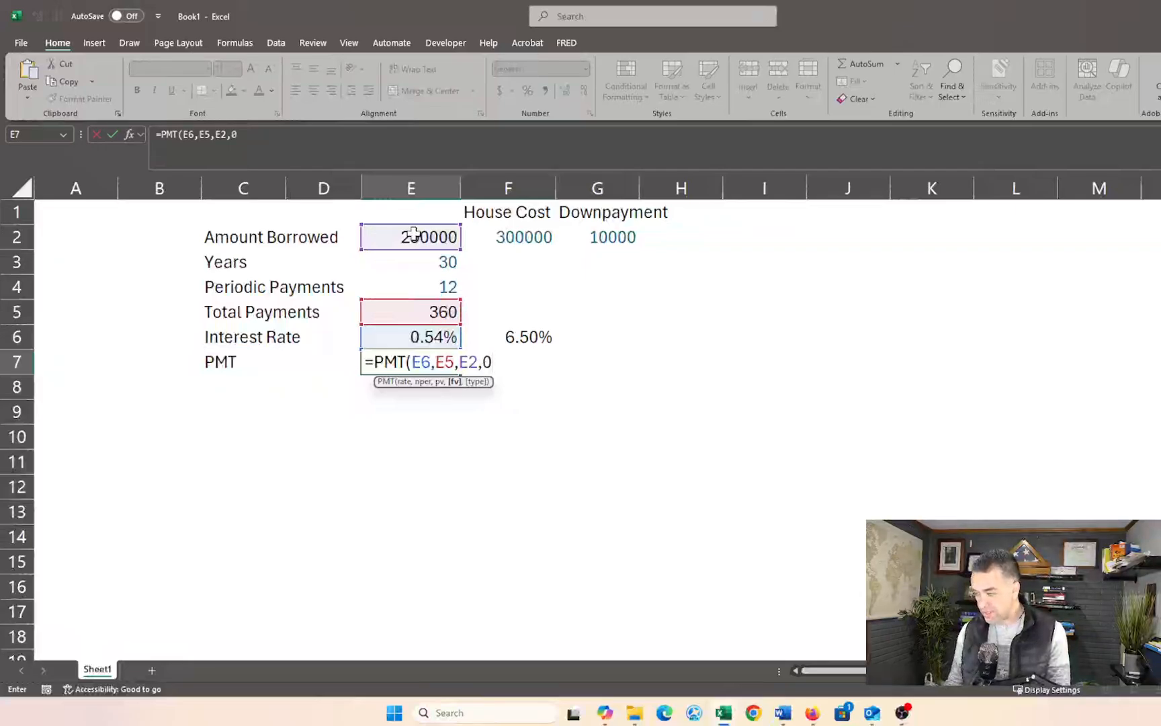
type(")")
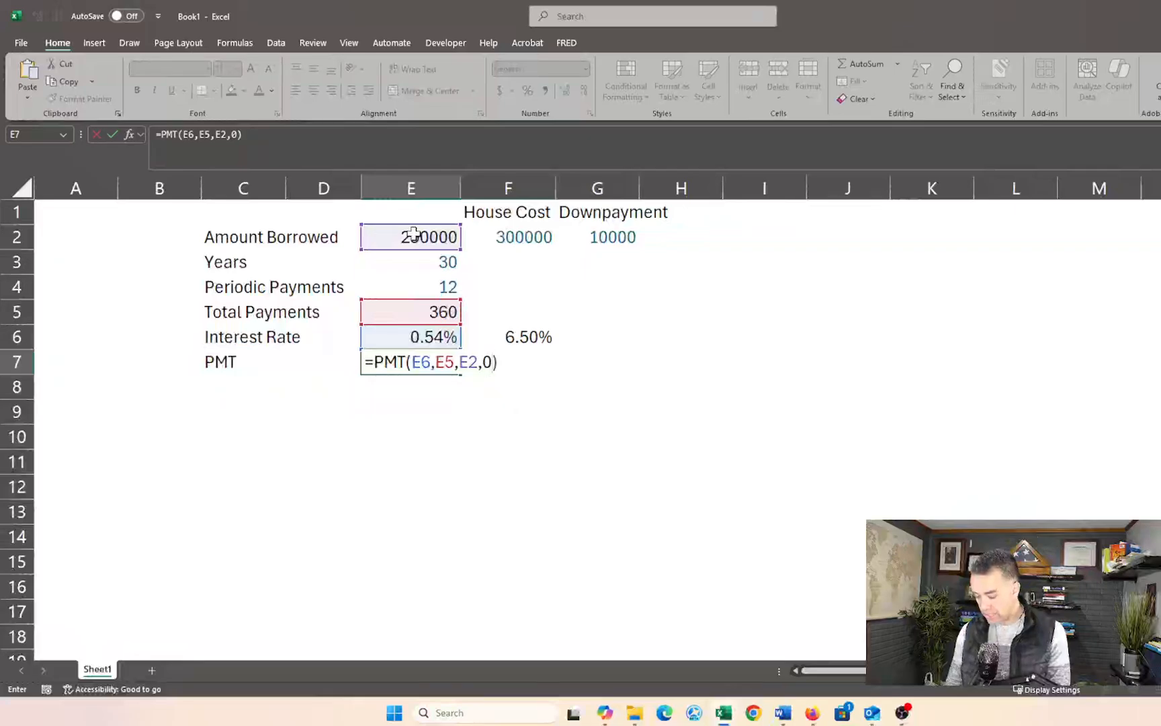
key("Return")
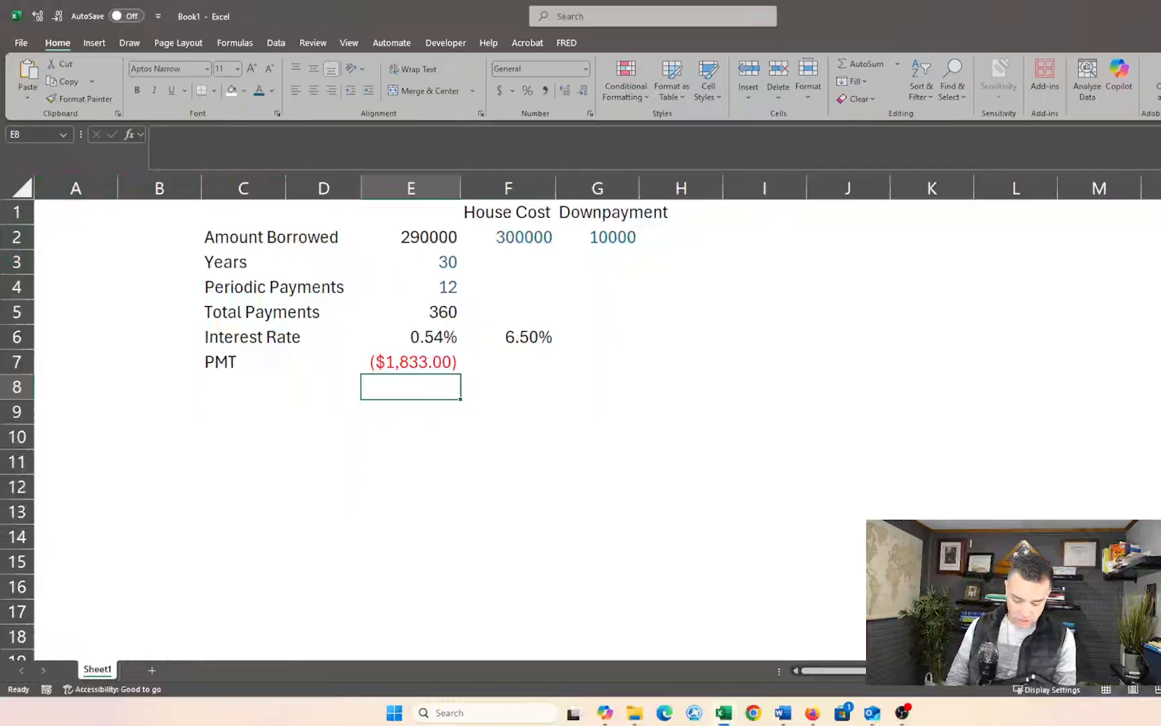
Start the payment schedule's header row with Months in cell C9 and Beginning Balance in D9.
scroll(277, 426, "down", 2)
scroll(277, 427, "up", 1)
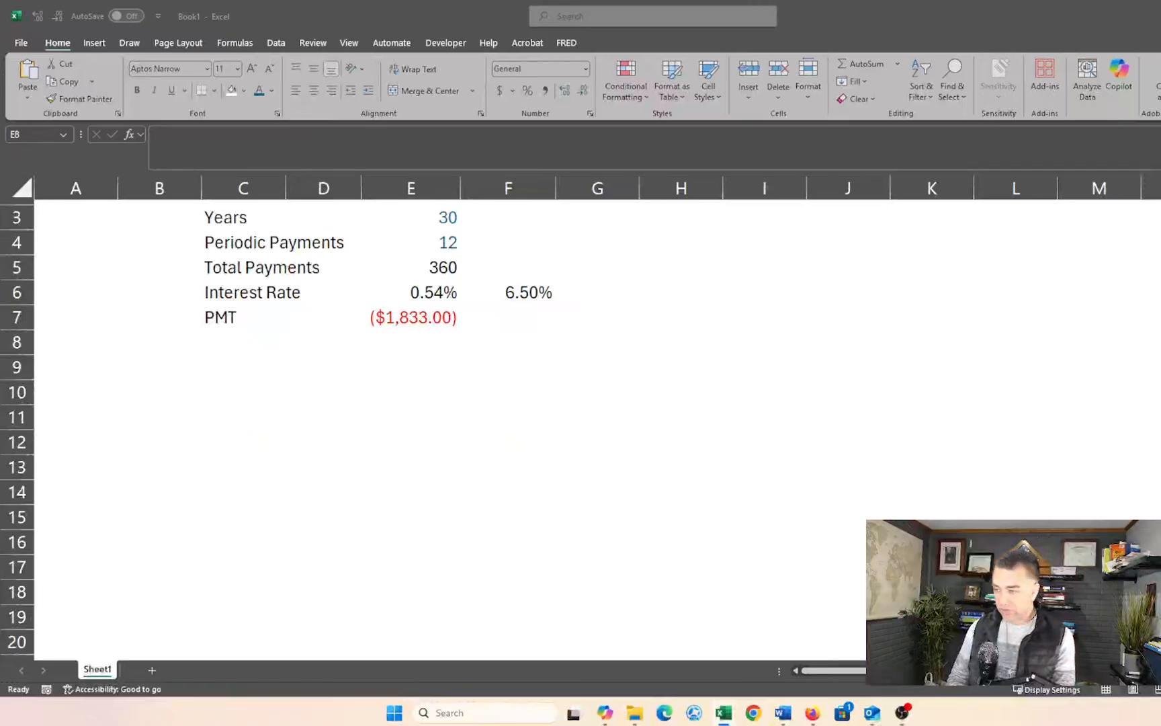
left_click(223, 373)
left_click(224, 373)
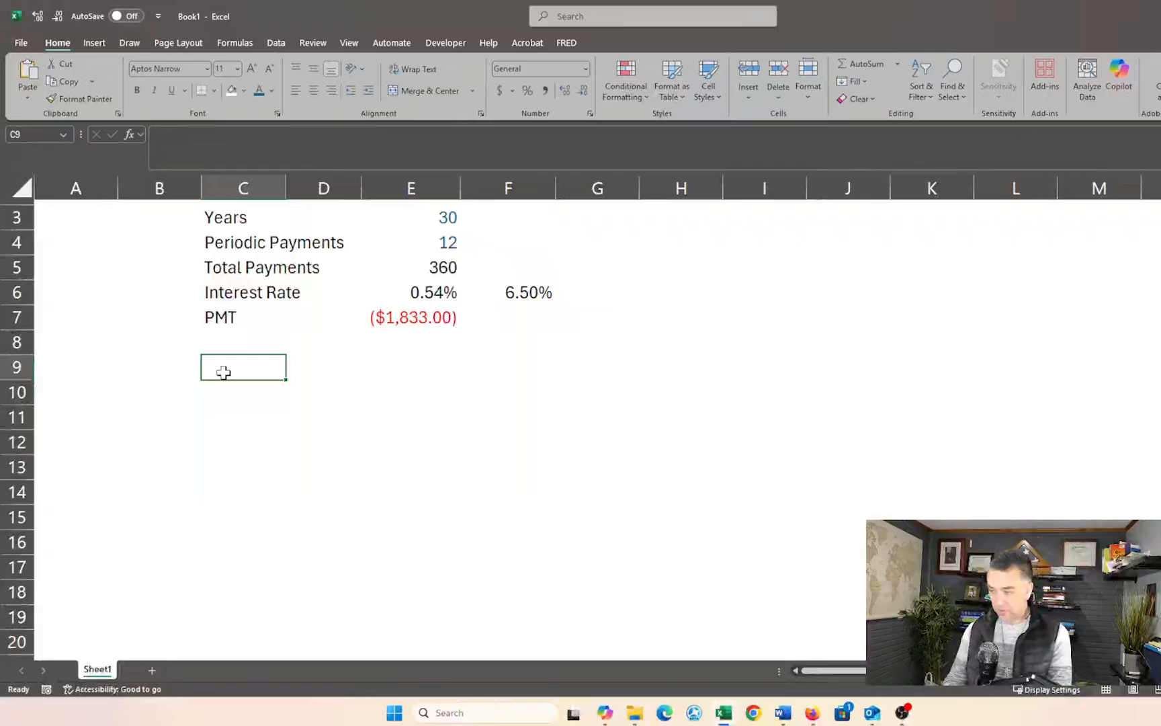
type("Months")
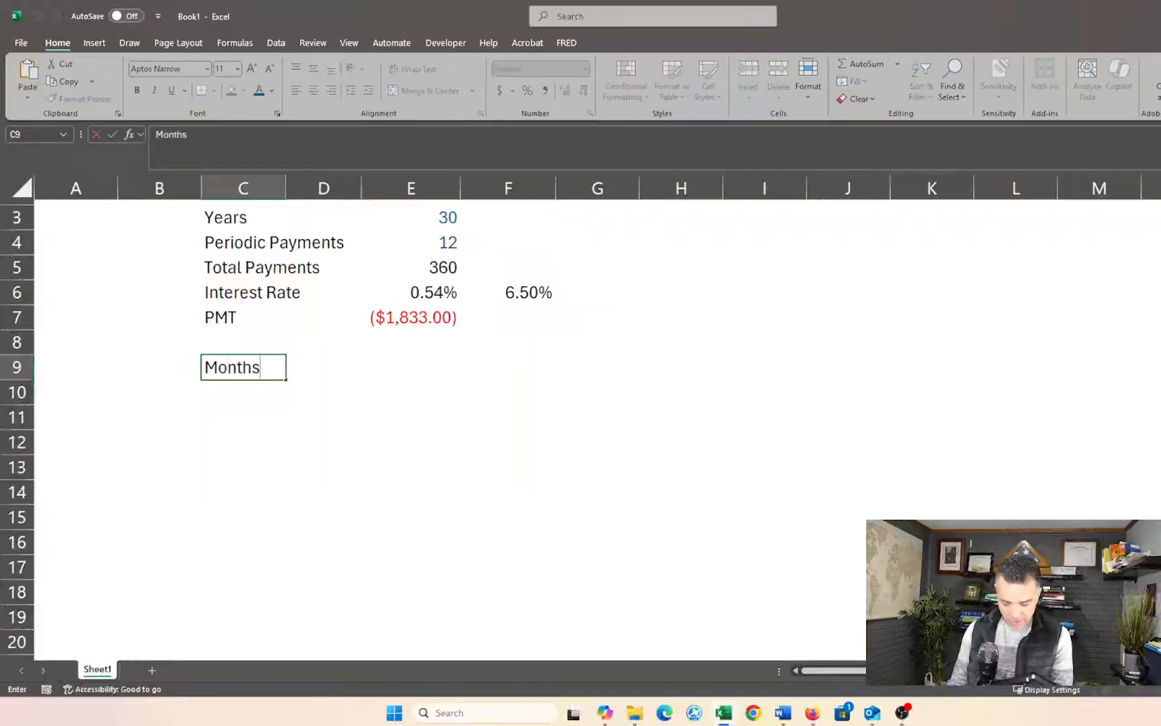
key("Tab")
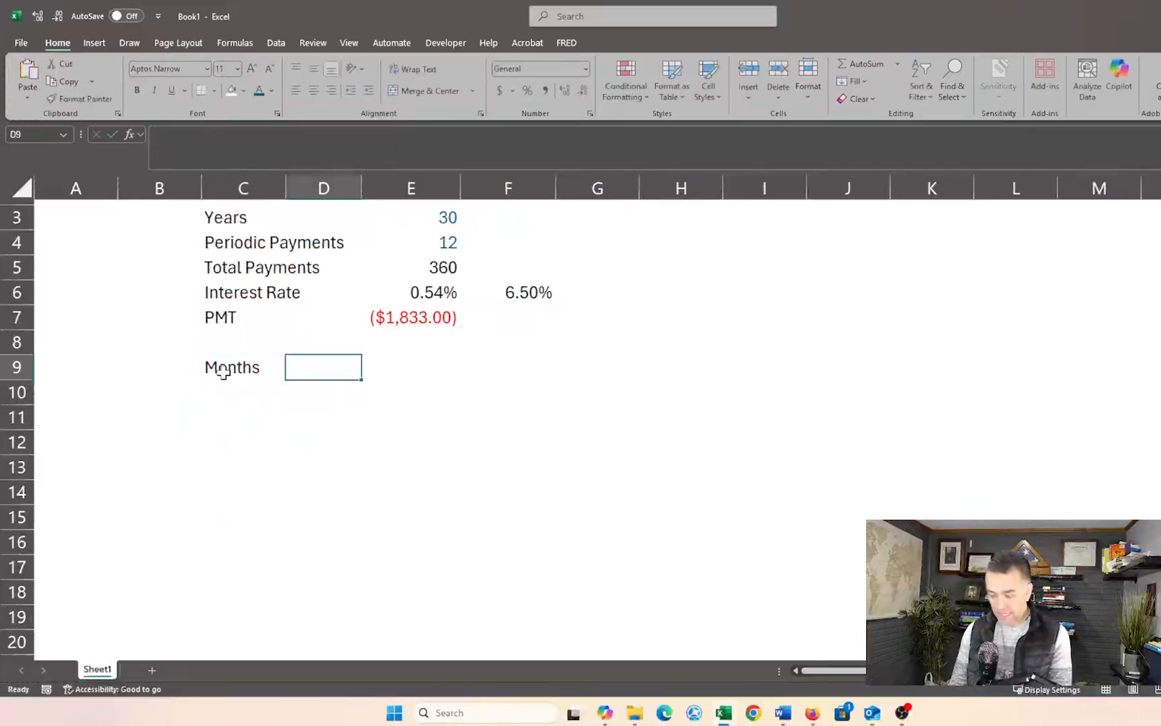
type("Beg")
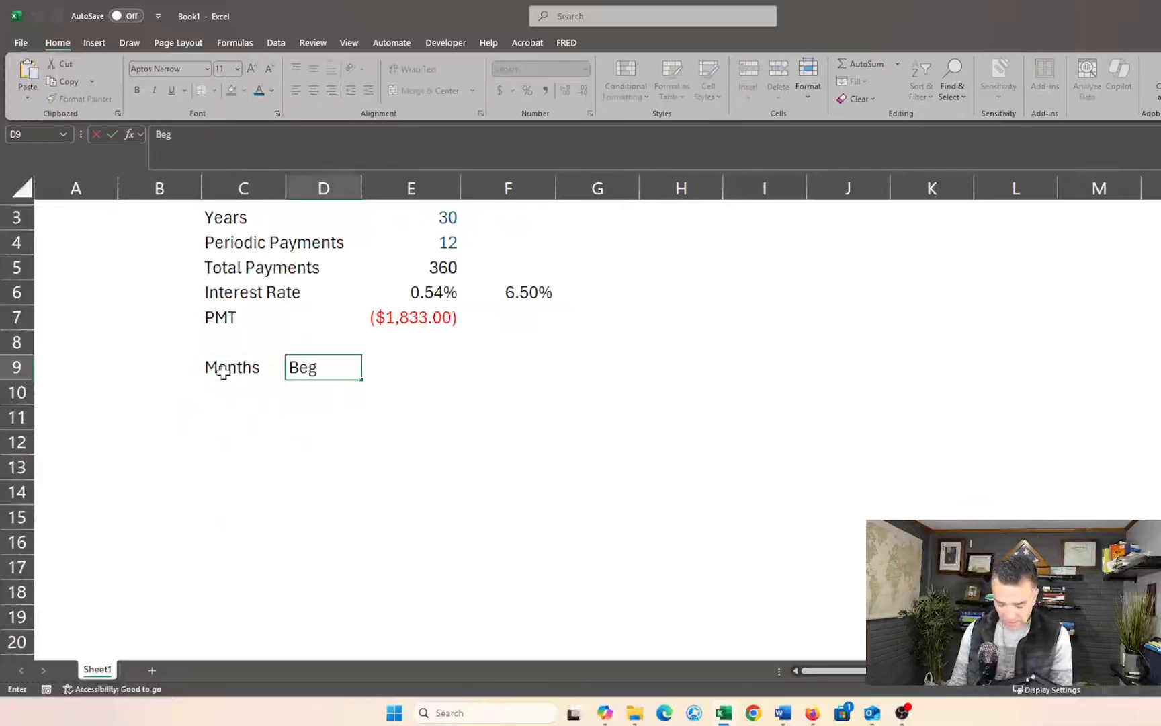
type("inning Balance")
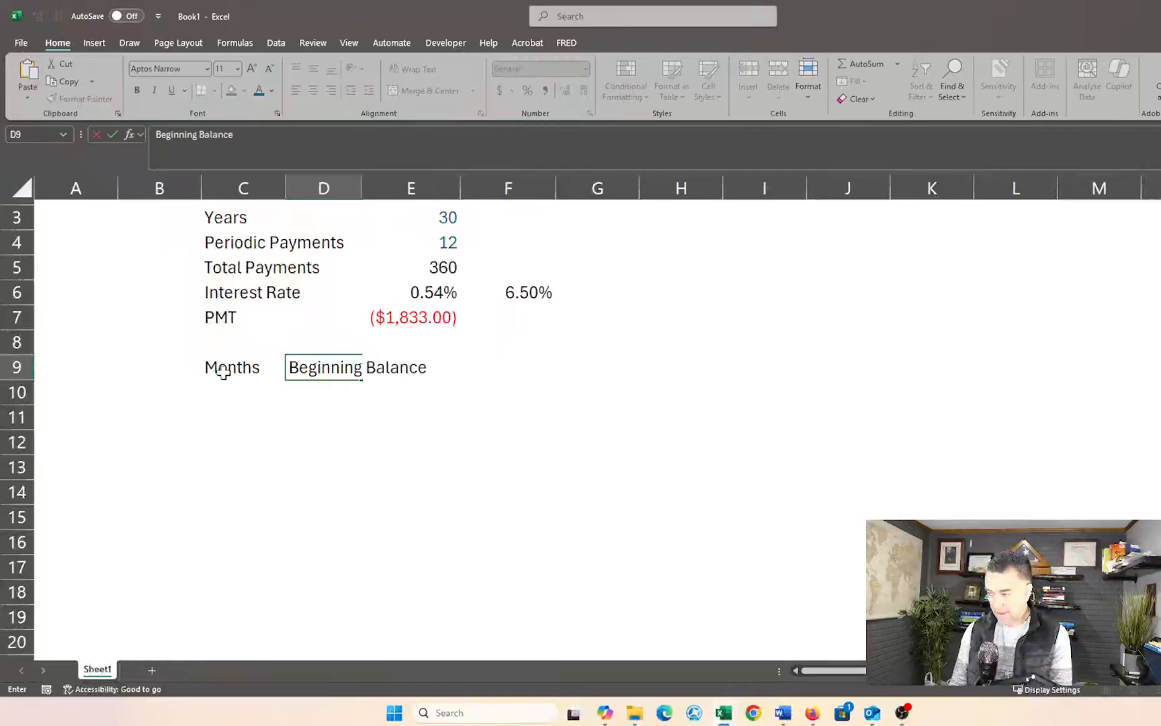
key("Tab")
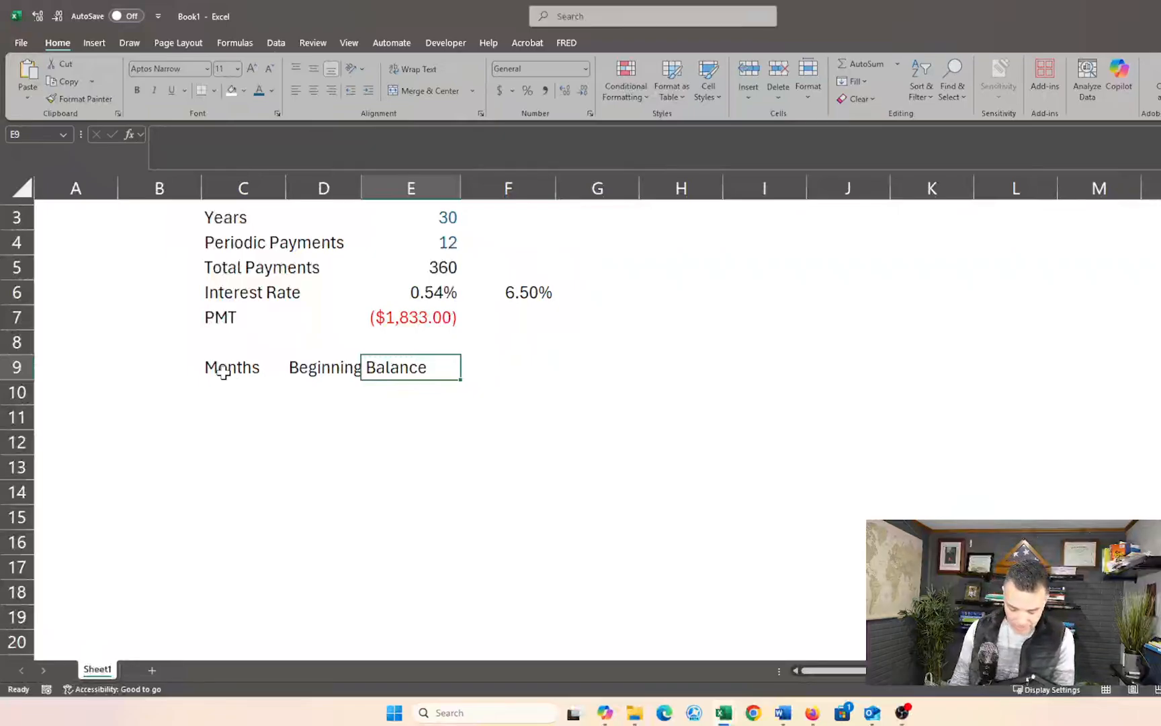
Add the schedule headers PMT in cell E9 and Interest Amount in F9.
type("PMT")
key("Tab")
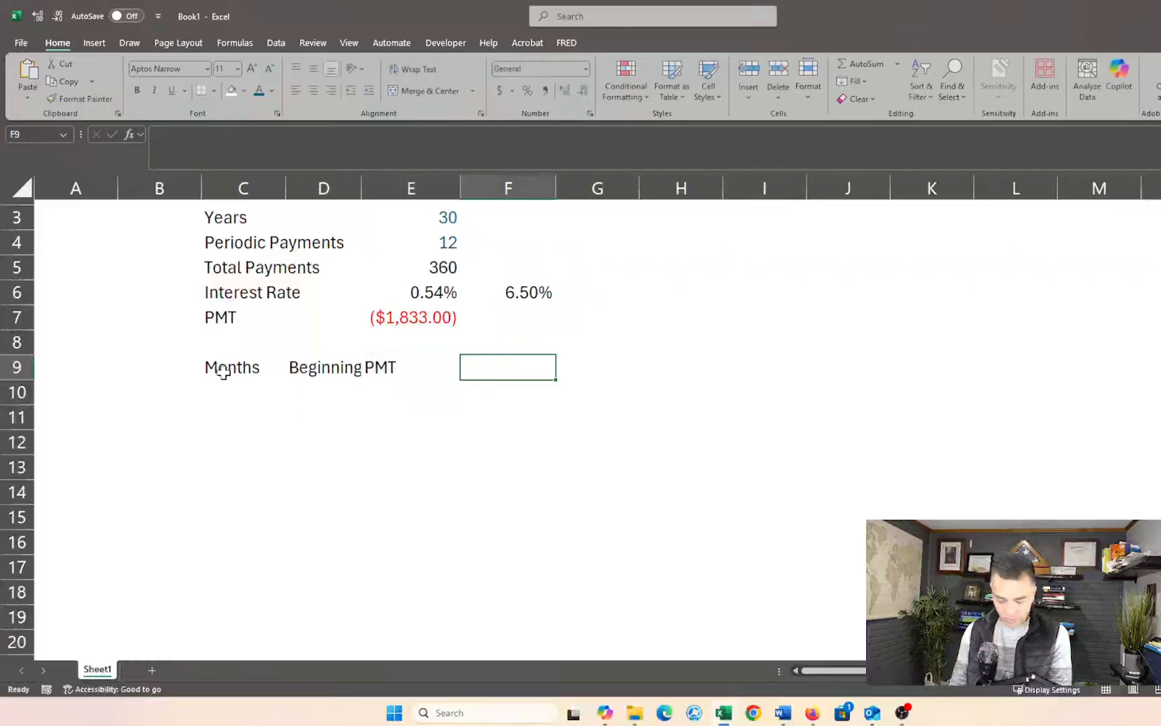
type("Interest")
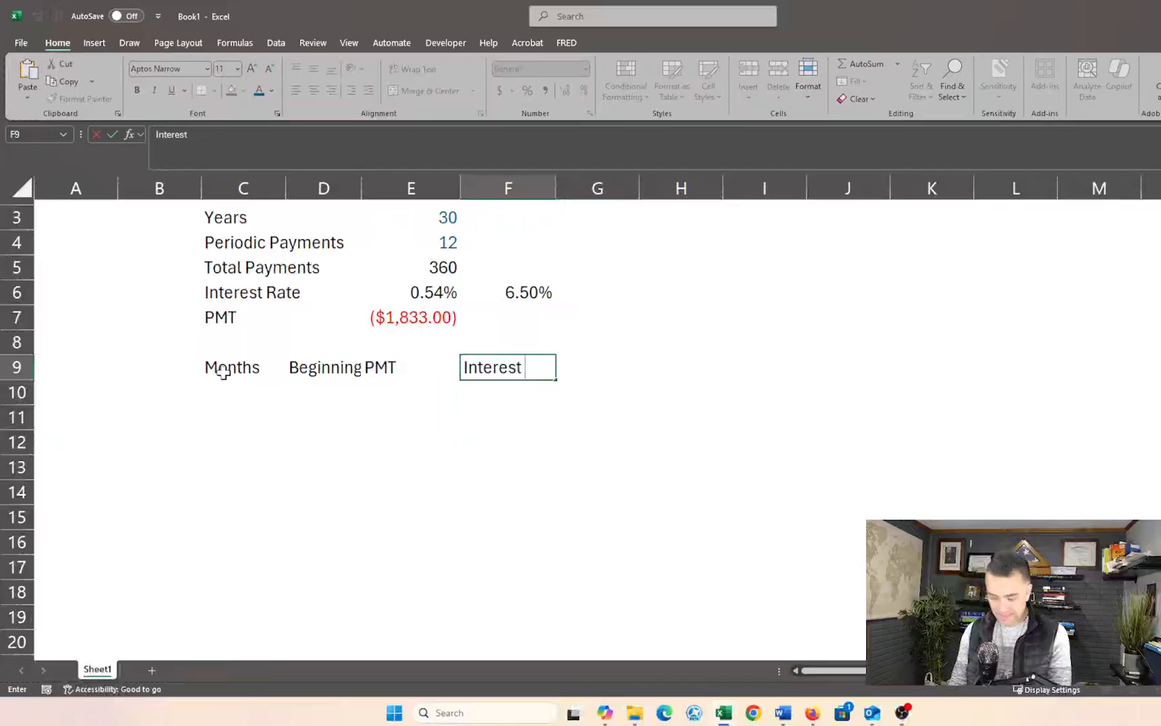
type(" Amount")
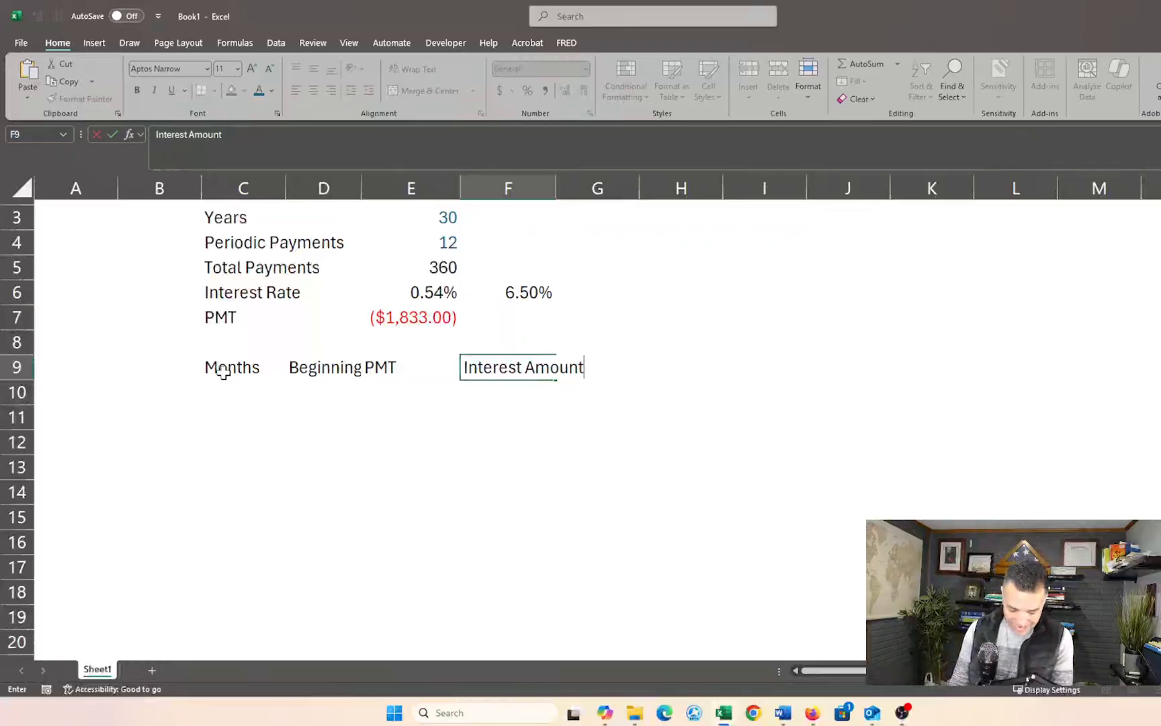
key("Tab")
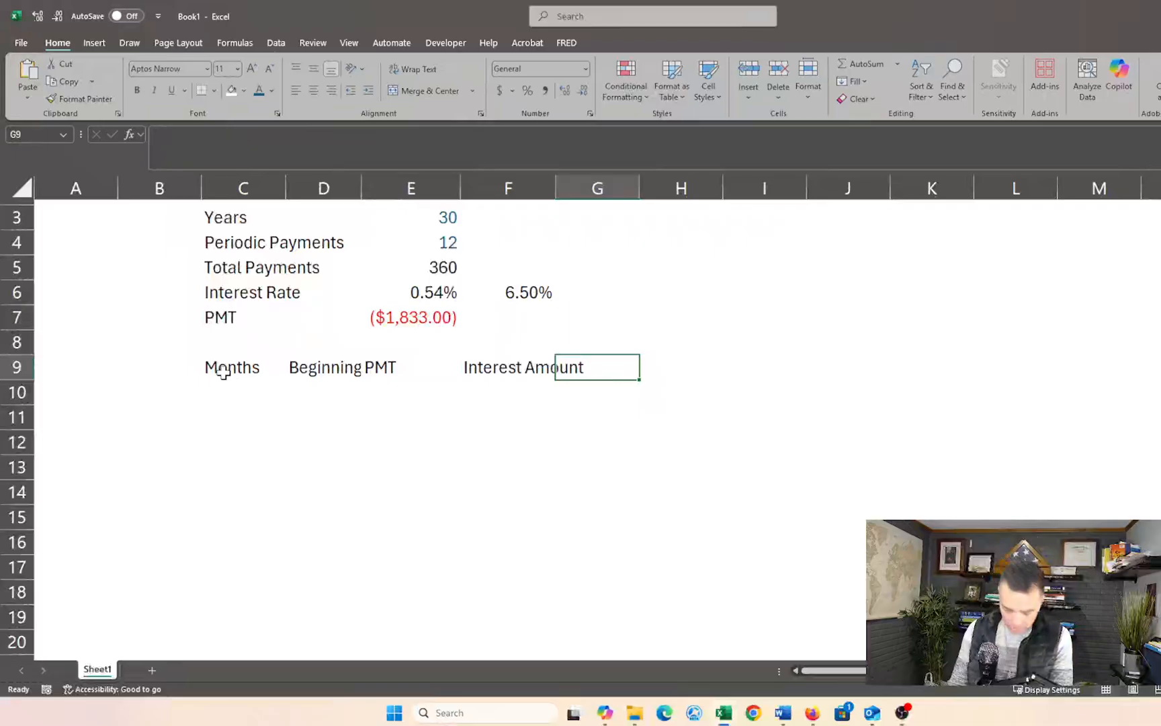
Add the schedule header Principal Amount in cell G9.
type("Pric")
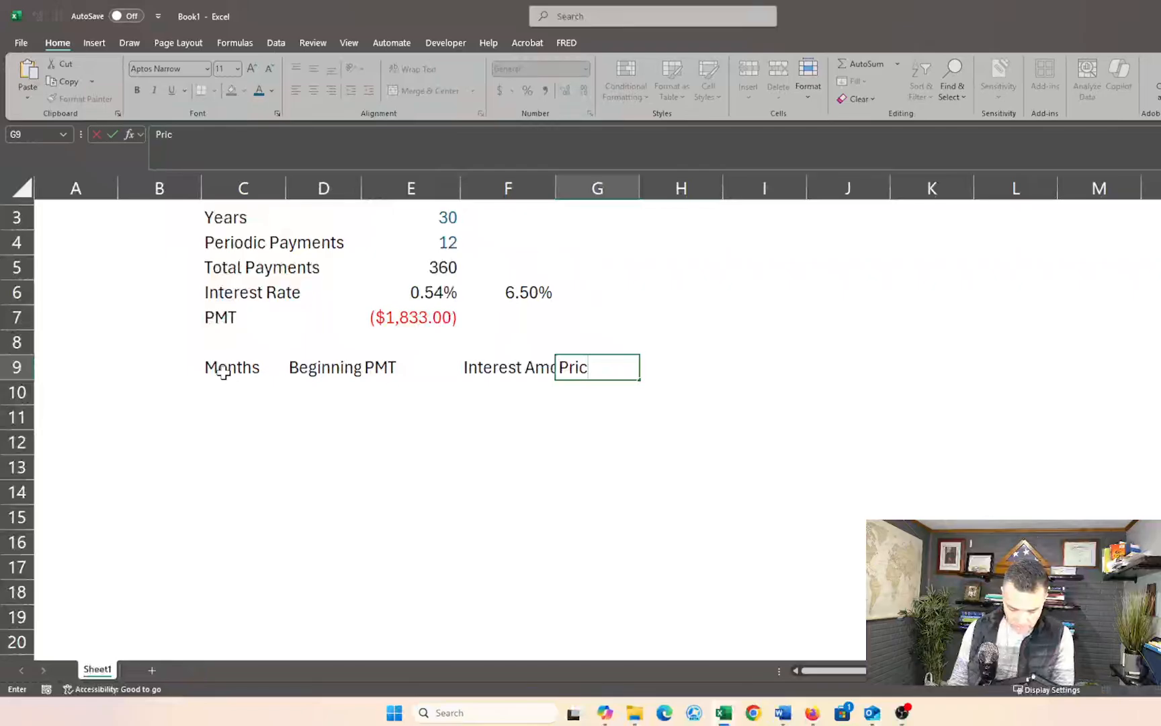
key("BackSpace")
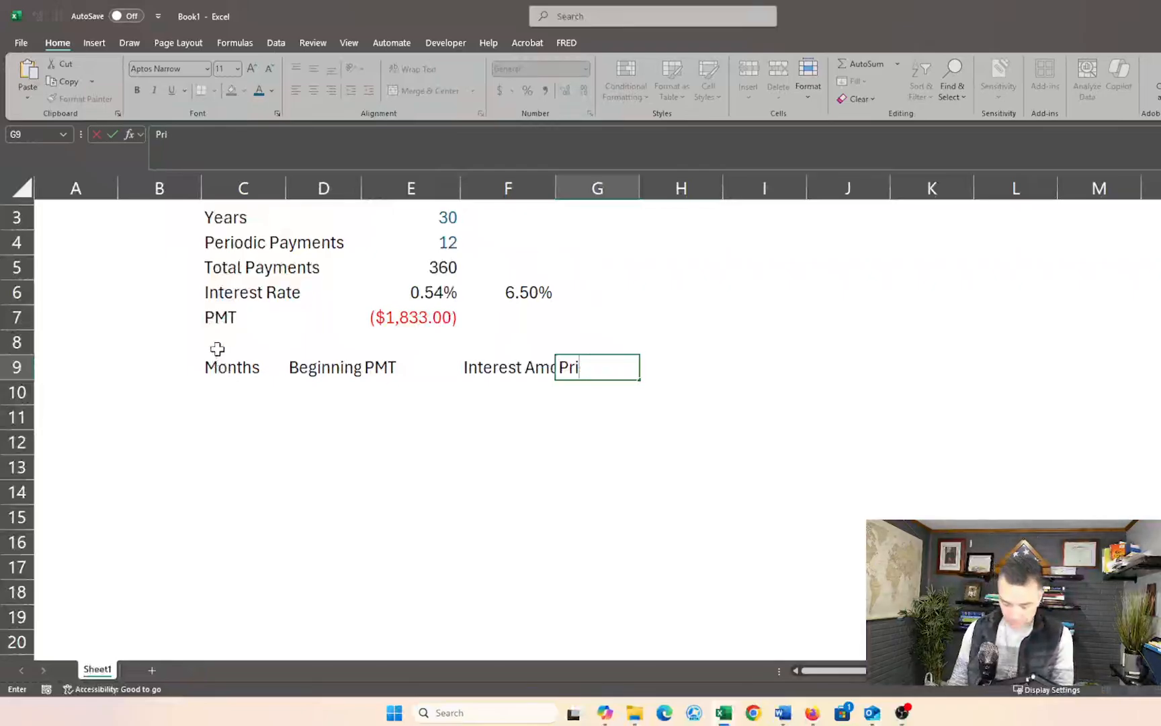
type("nc")
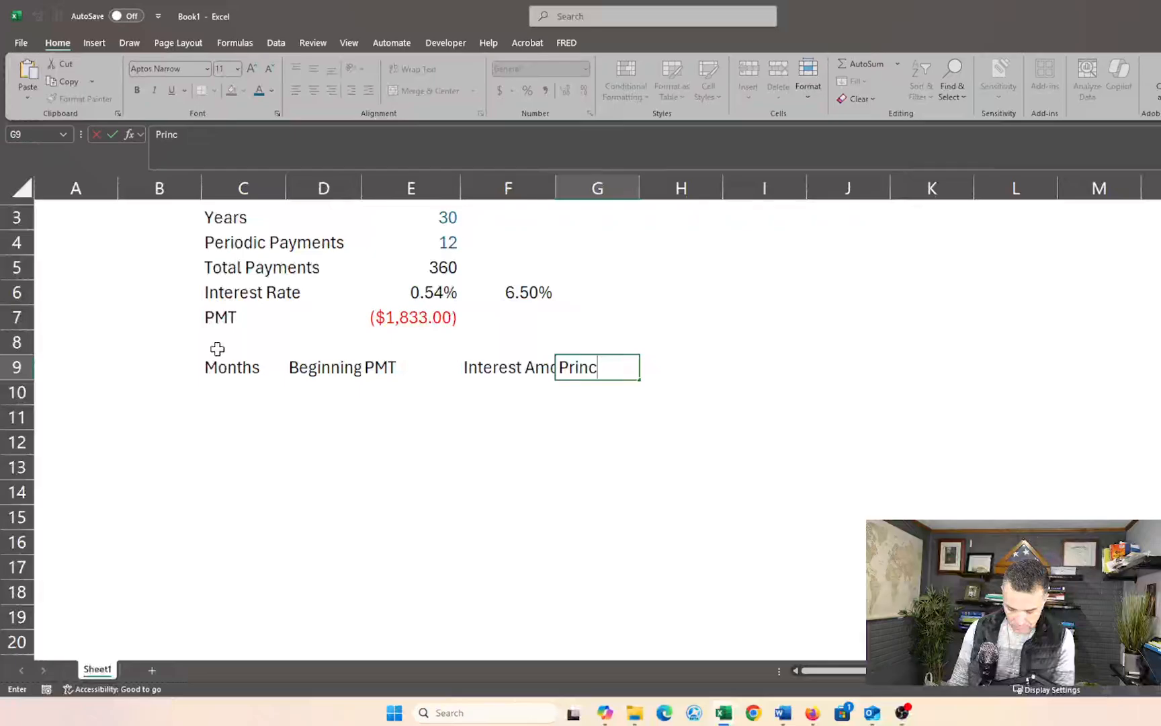
type("ipal")
key("Tab")
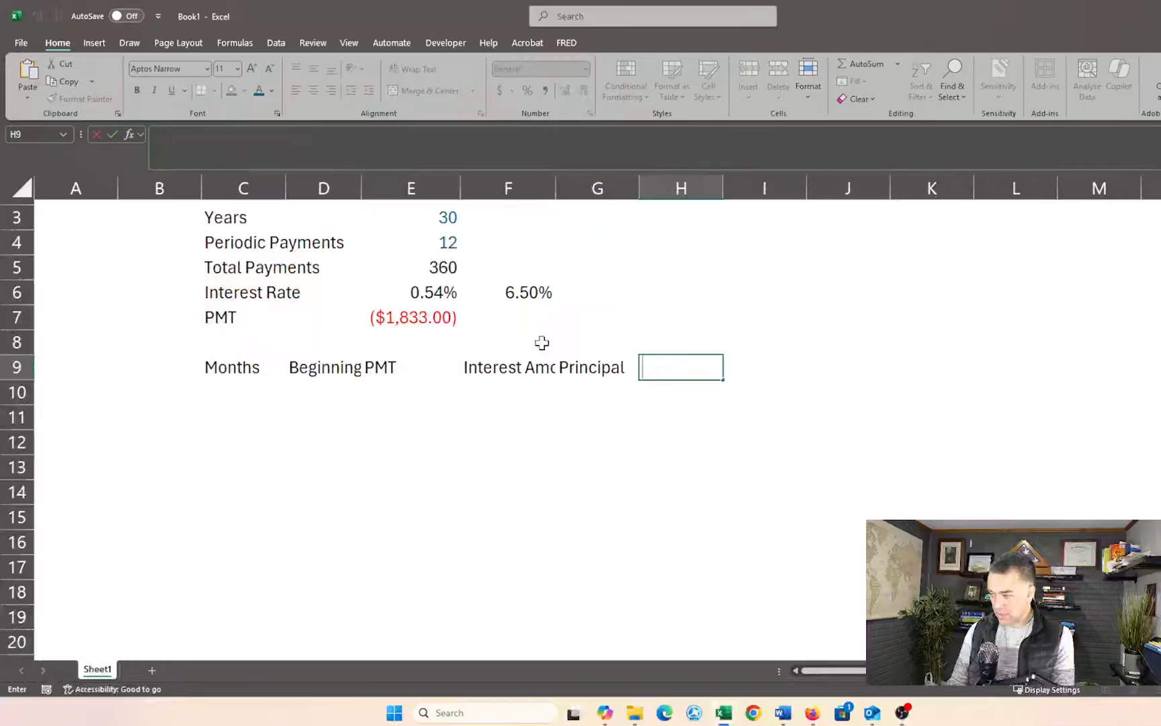
left_click(580, 366)
key("F2")
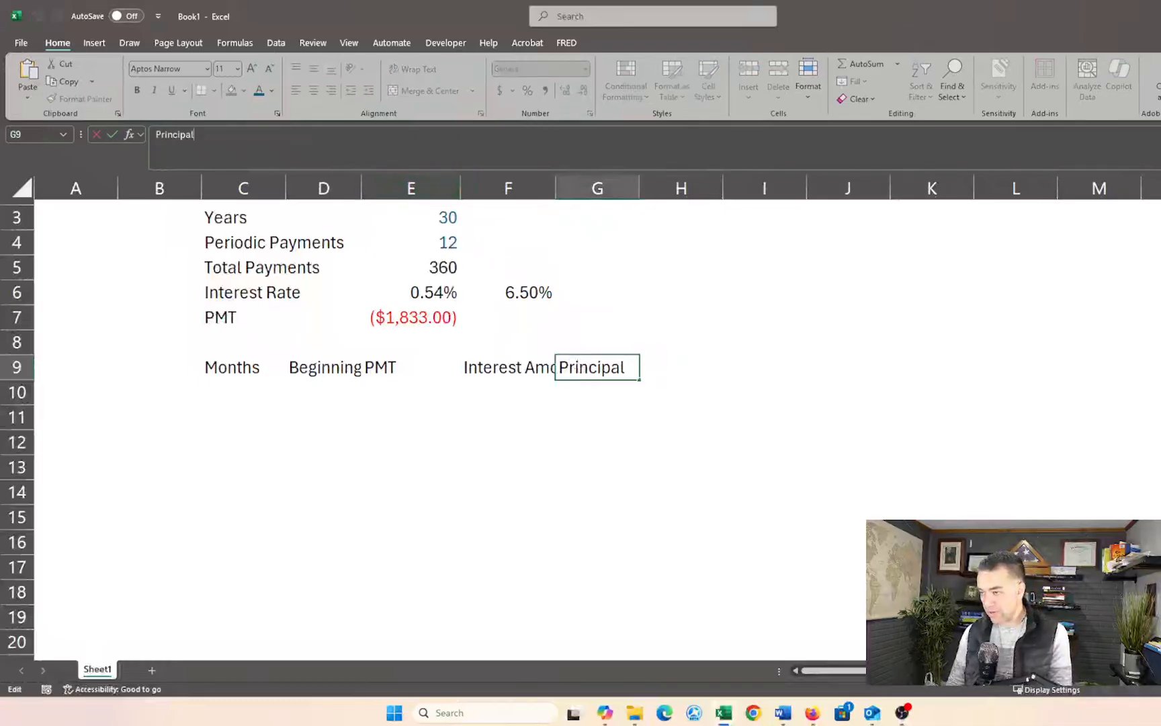
type("Amount")
key("Tab")
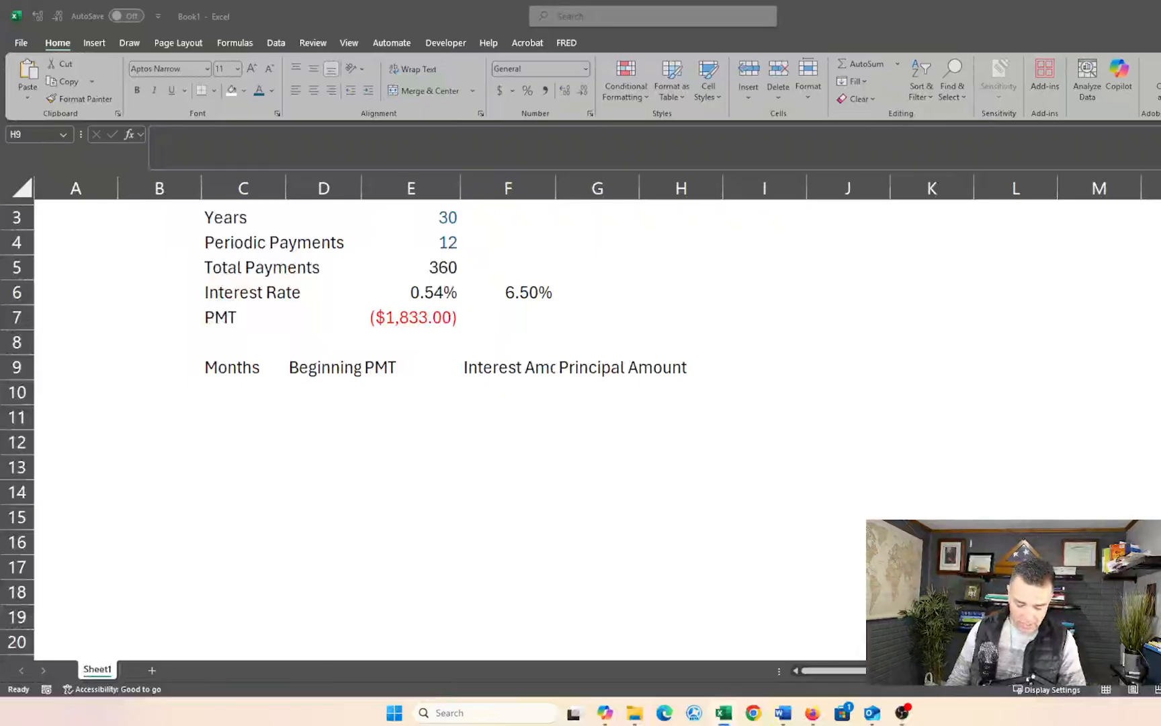
Add the schedule header Ending Balance in cell H9.
left_click(378, 405)
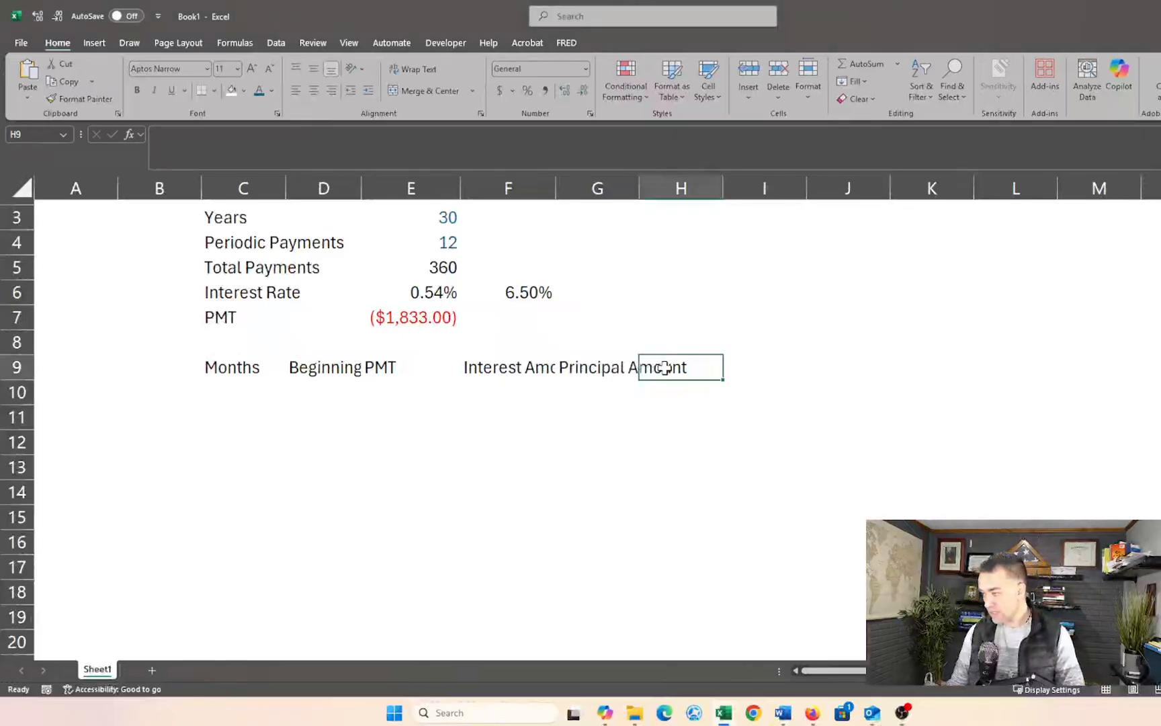
type("W")
key("BackSpace")
type("E")
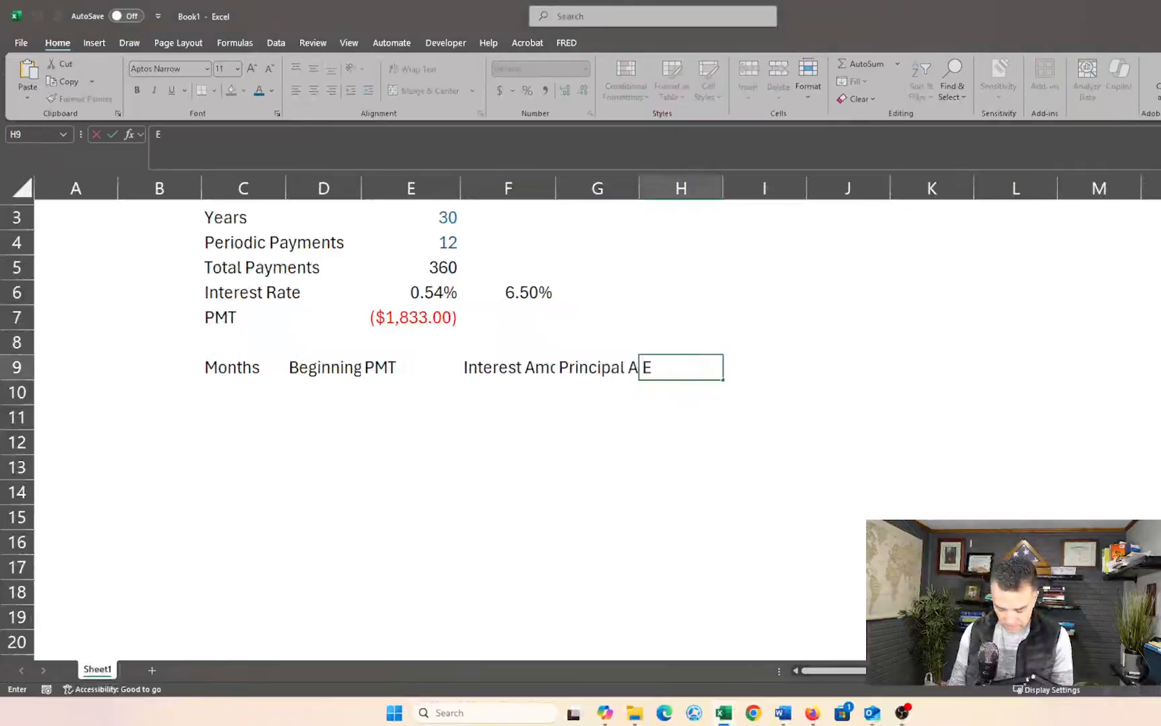
type("nding")
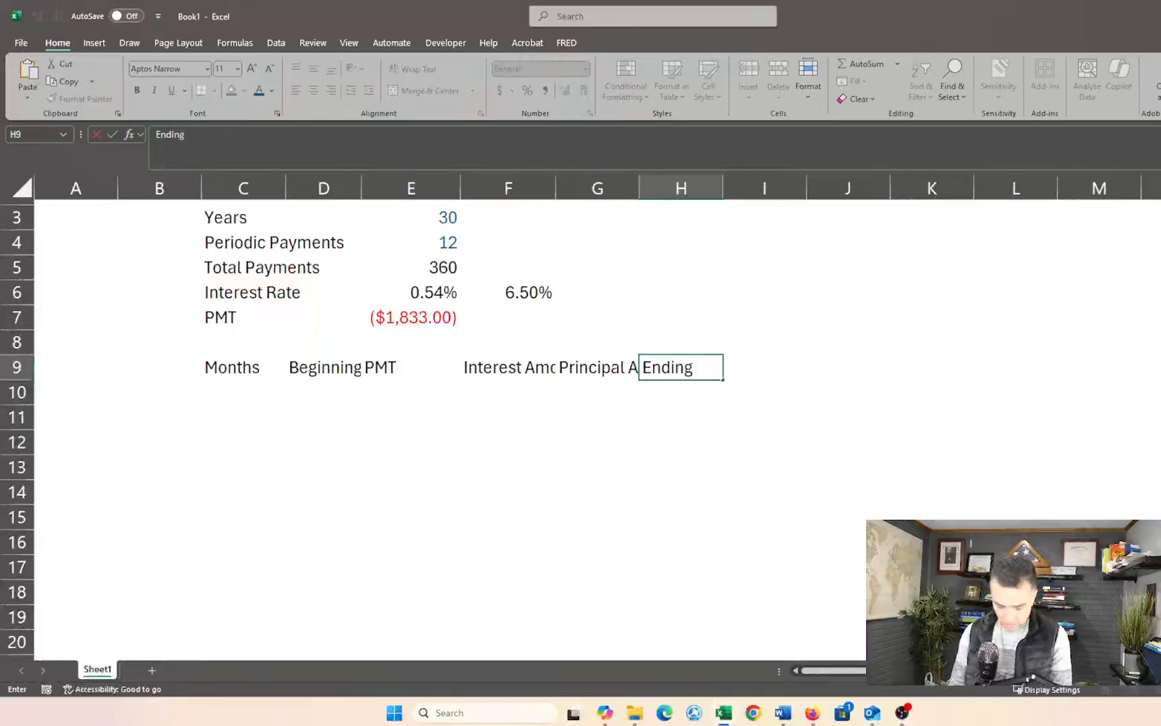
type(" Balance")
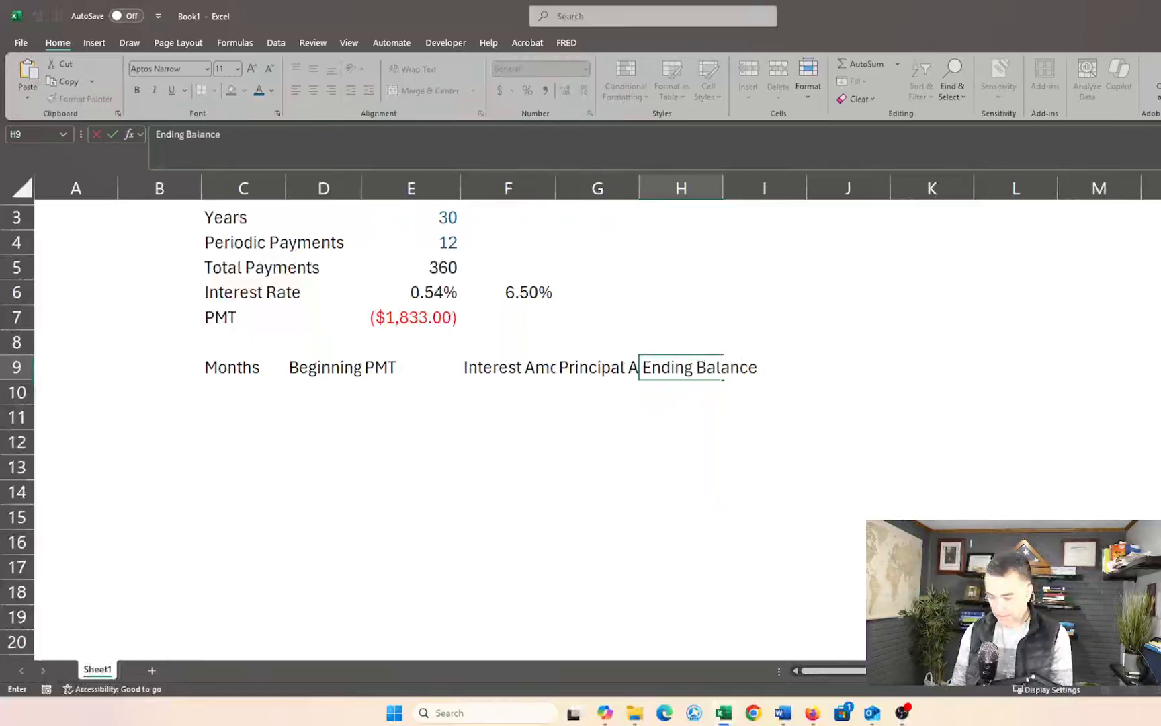
key("Tab")
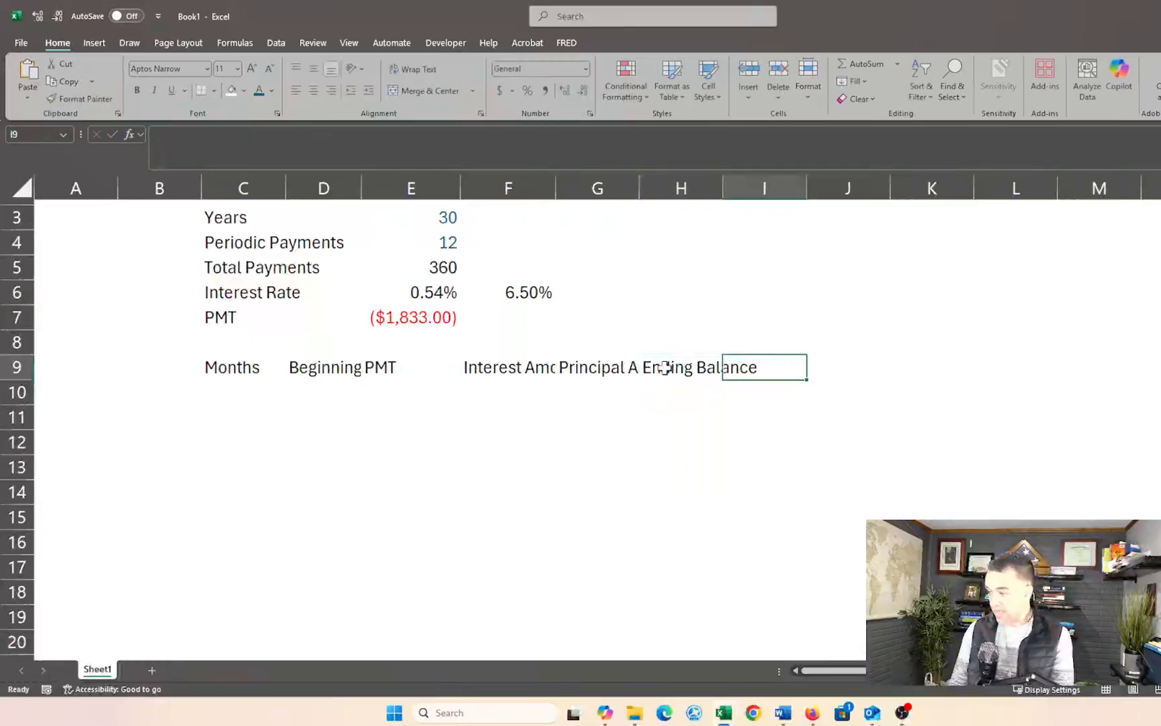
Add the schedule header Extra Payment in cell I9.
type("Ext")
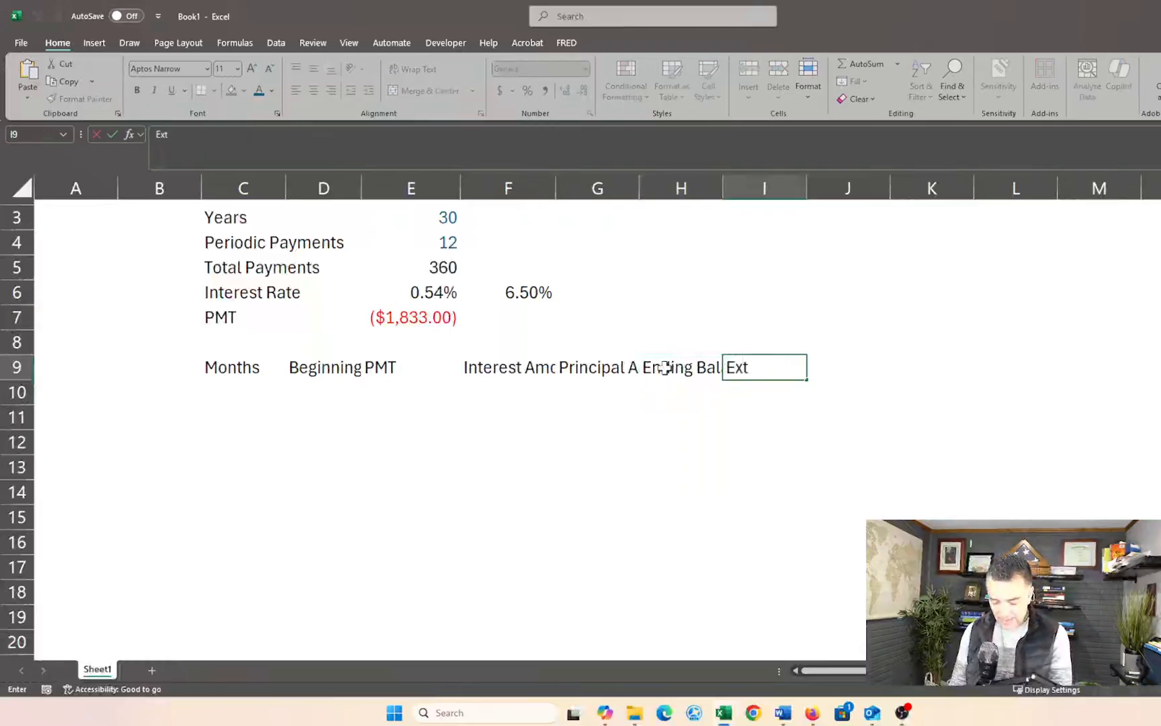
type("ra Payment")
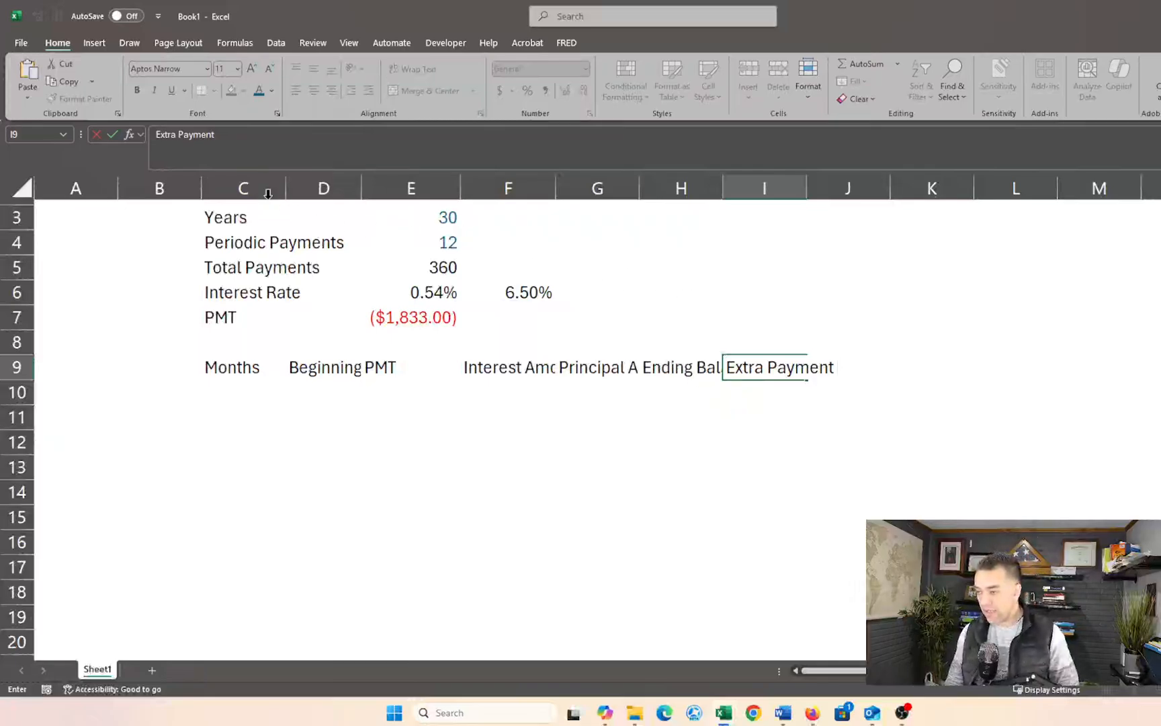
Widen columns D through I so that the schedule headers in row 9 fit in full.
left_click(359, 186)
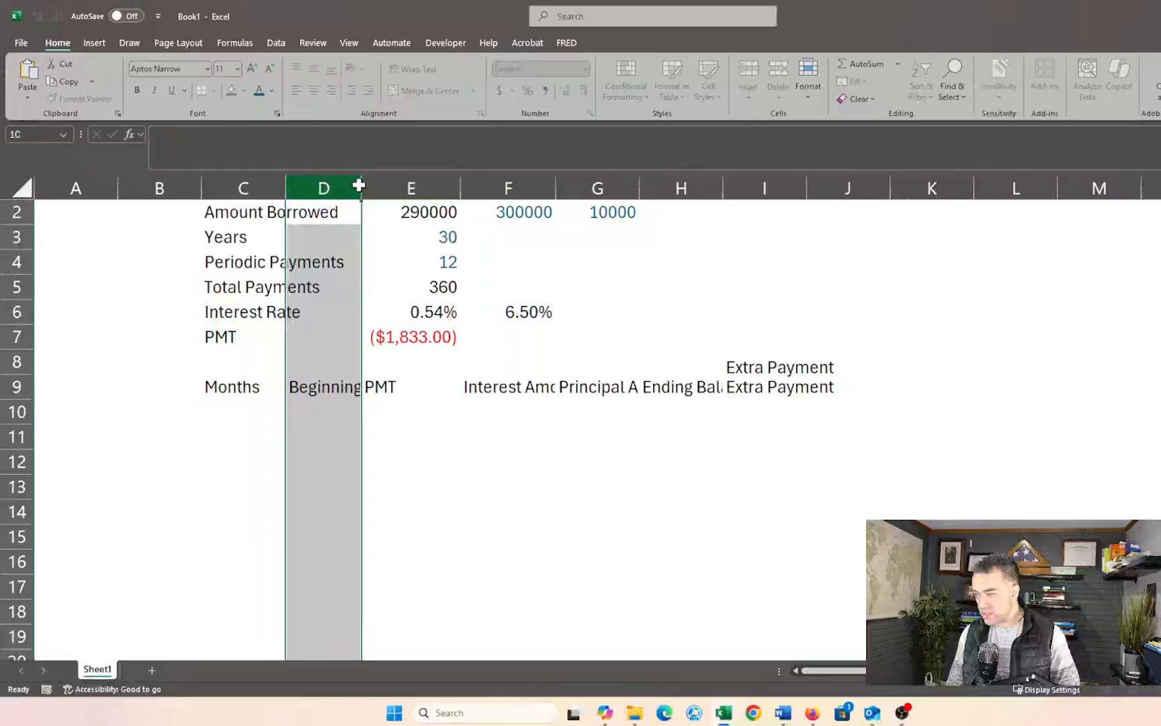
left_click_drag(359, 186, 452, 185)
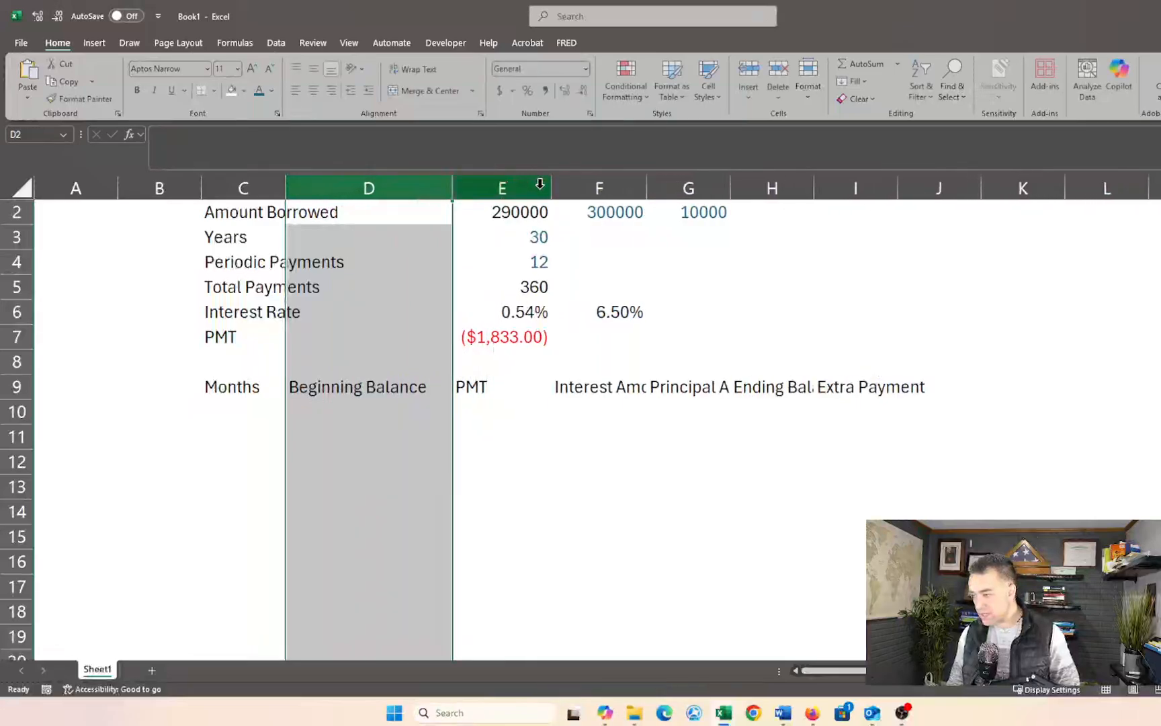
mouse_move(550, 185)
left_mouse_down()
mouse_move(590, 188)
mouse_move(557, 187)
left_mouse_up()
left_click(631, 183)
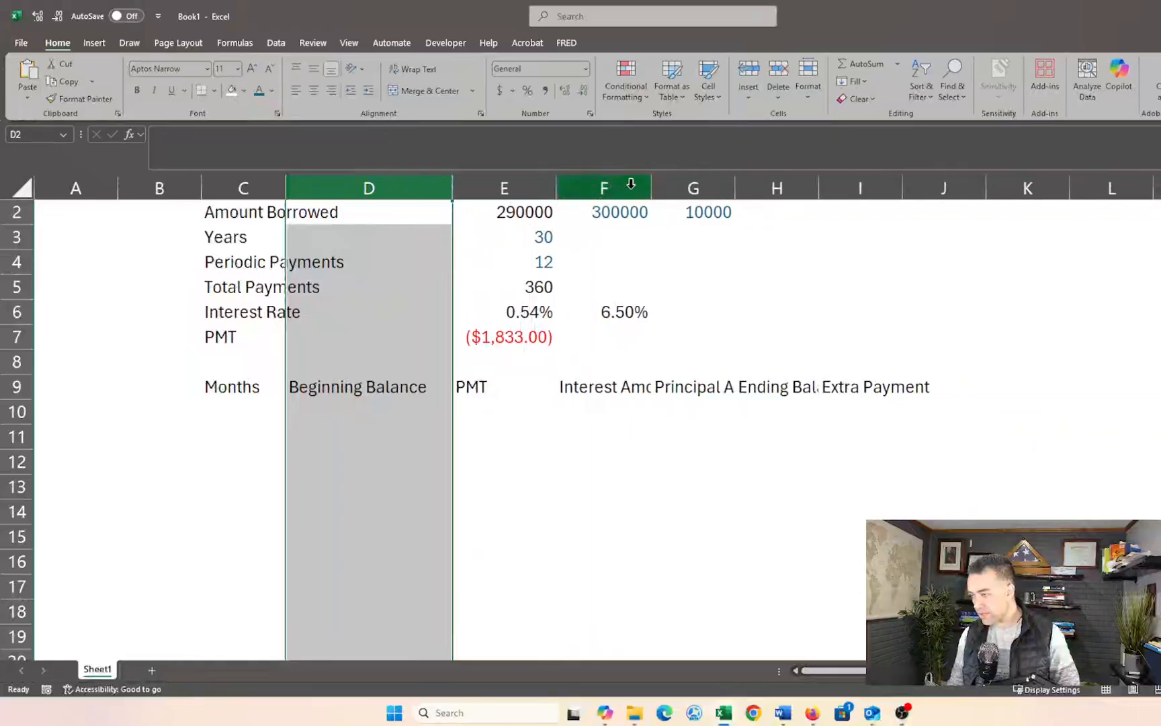
left_click_drag(650, 188, 703, 187)
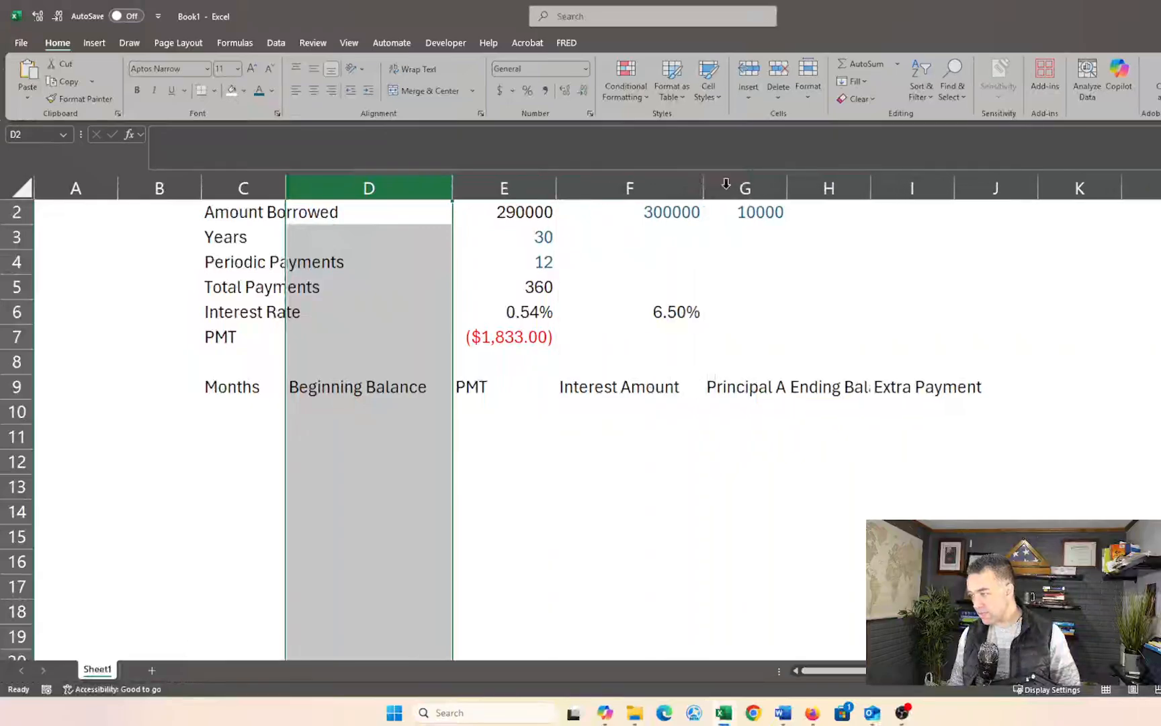
left_click_drag(787, 188, 844, 188)
left_click(879, 178)
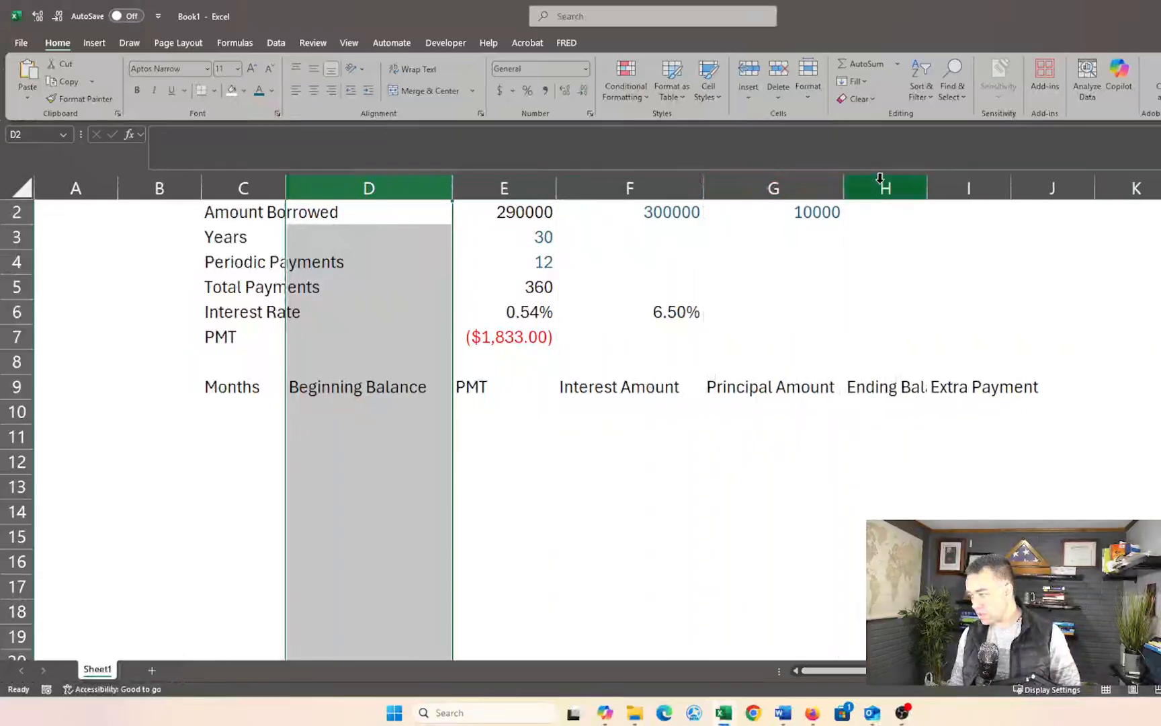
left_click_drag(927, 187, 976, 188)
left_click(1040, 176)
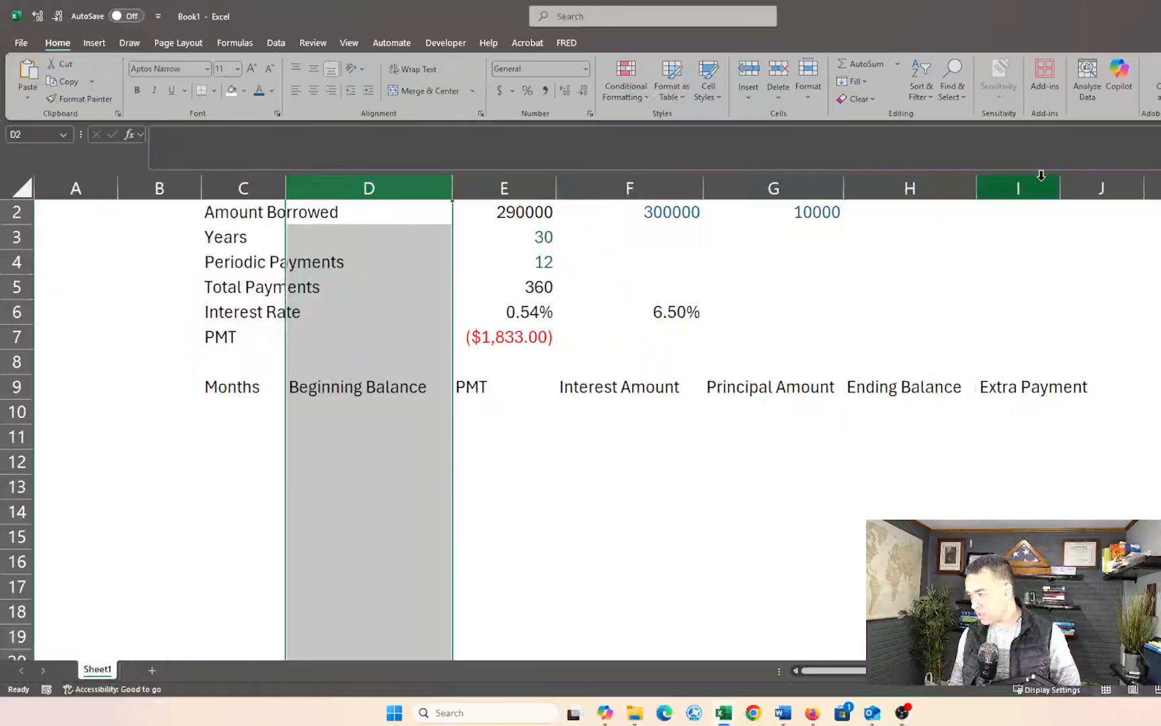
left_click_drag(1060, 187, 1116, 188)
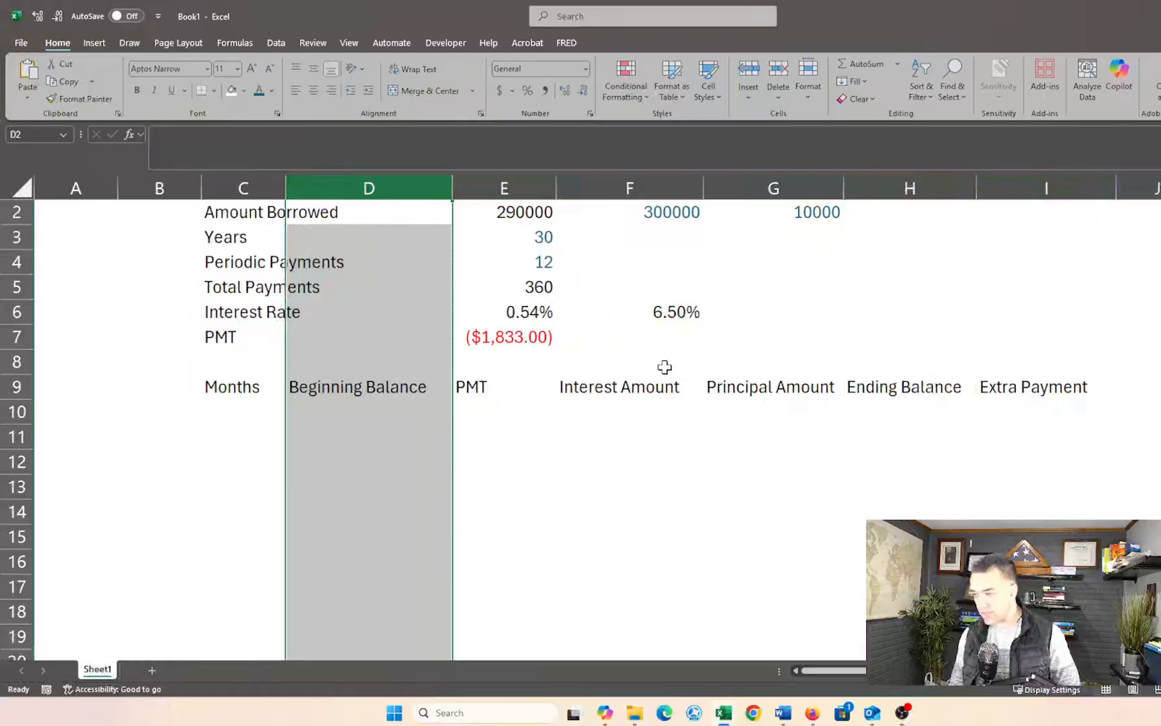
Enter a blank space in each cell from C800 to I800 to mark the end of the schedule range.
left_click(240, 414)
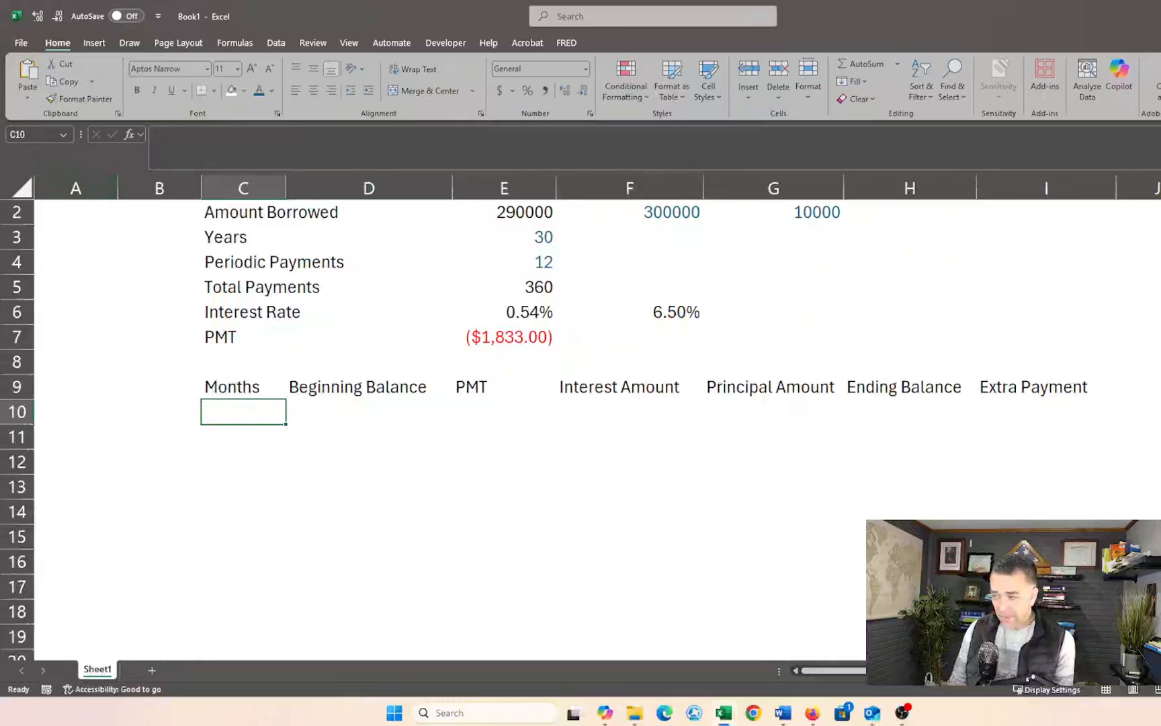
left_click(32, 135)
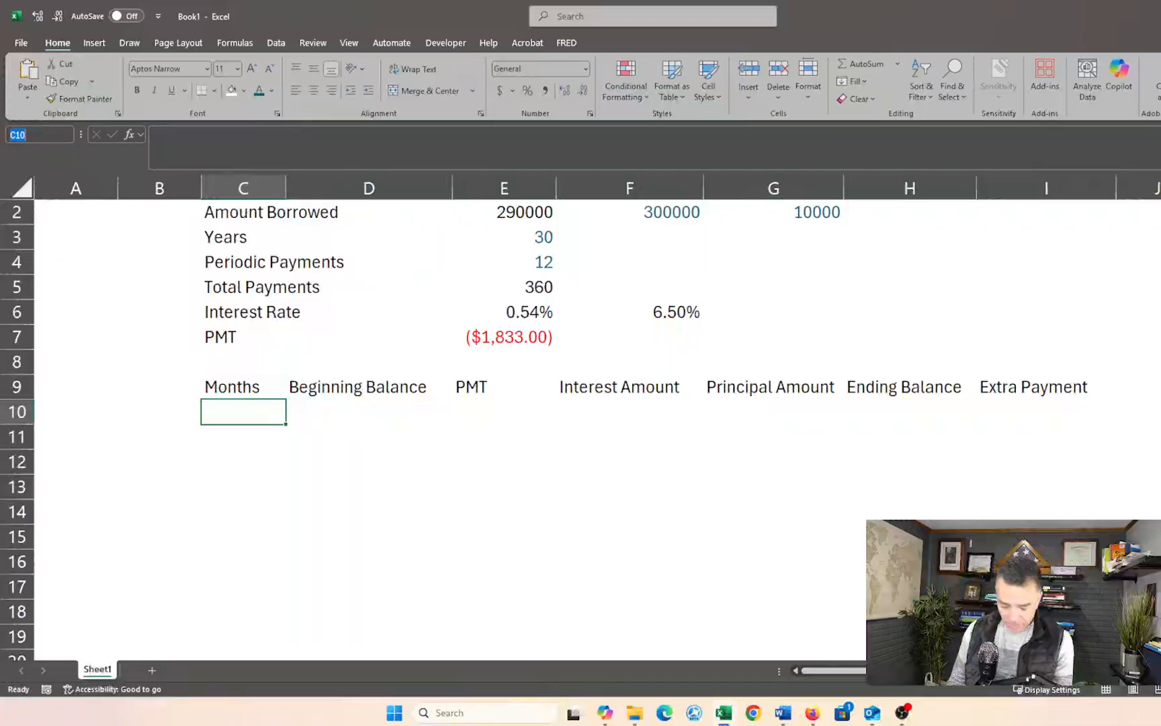
type("c800")
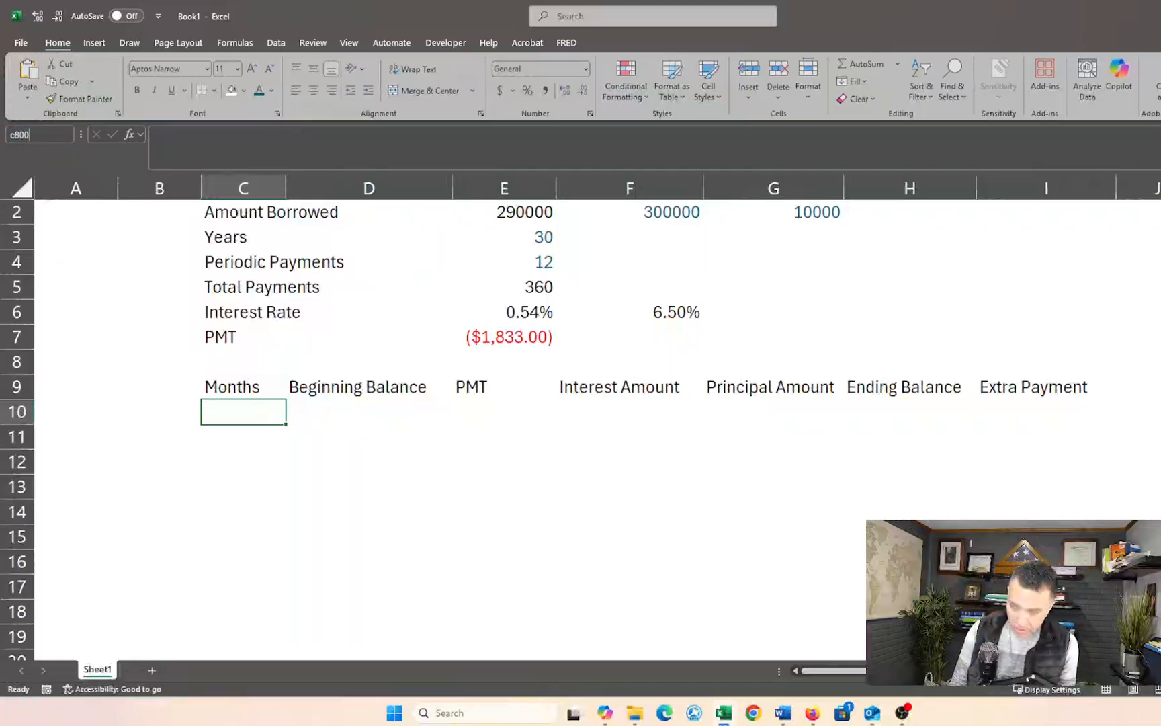
key("Return")
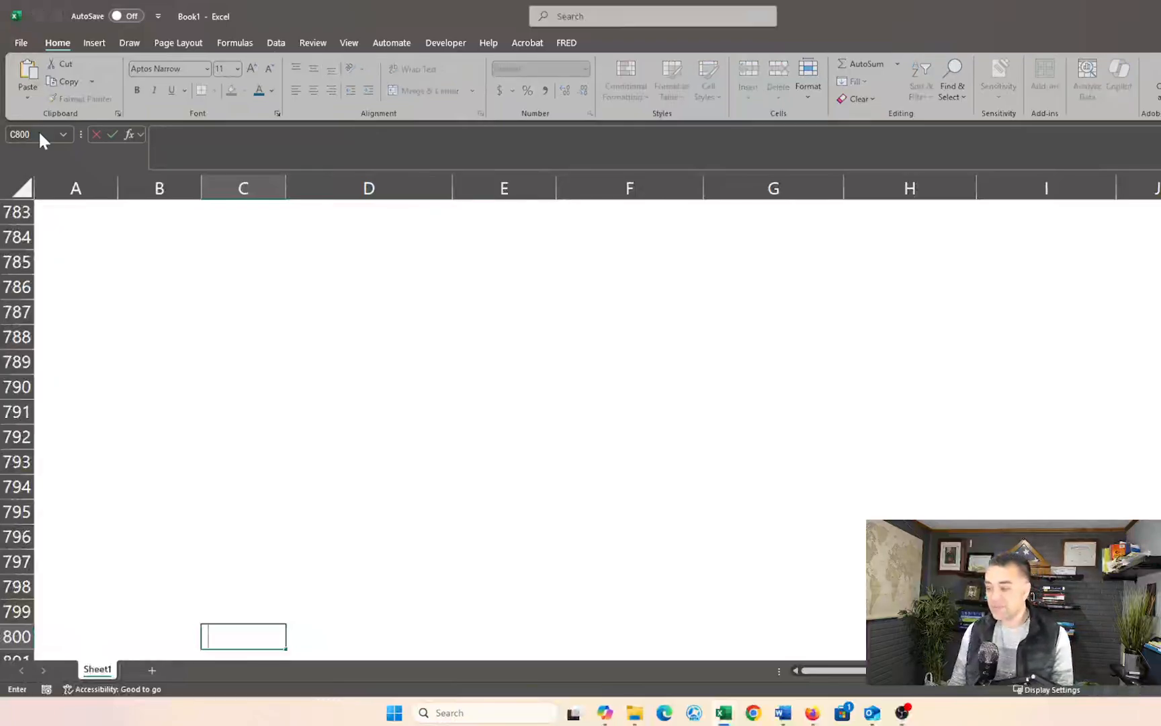
key("Tab")
key("Tab")
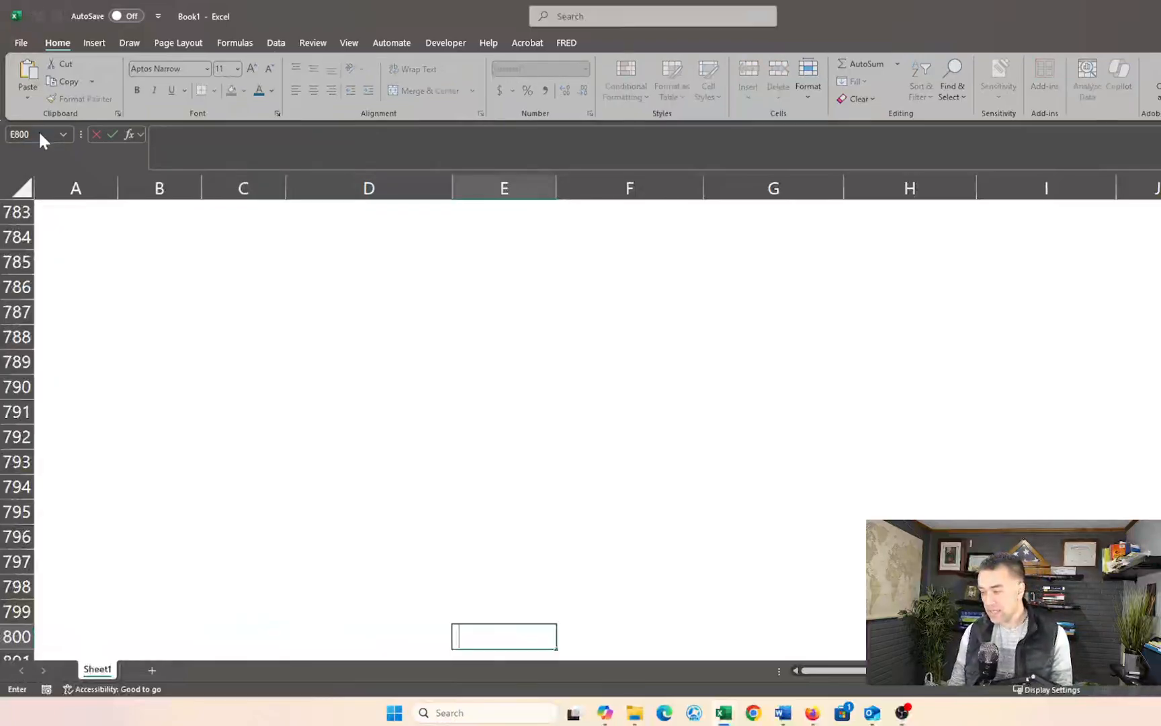
key("Tab")
key("Tab")
key("Tab")
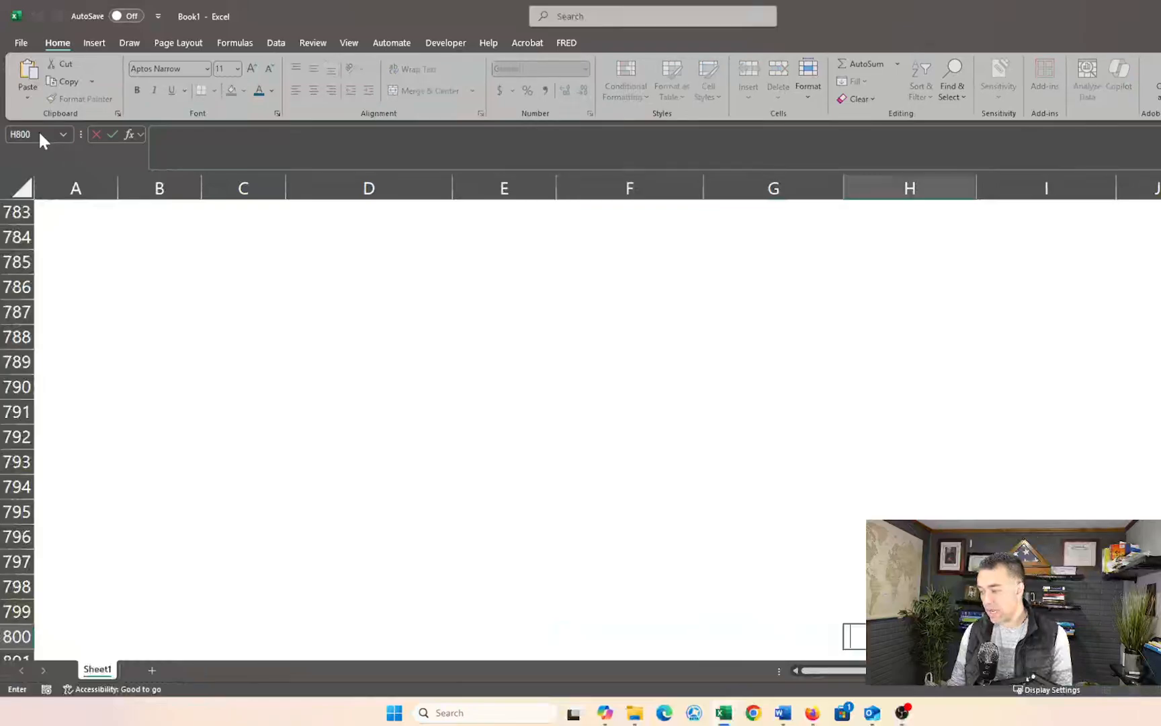
key("Tab")
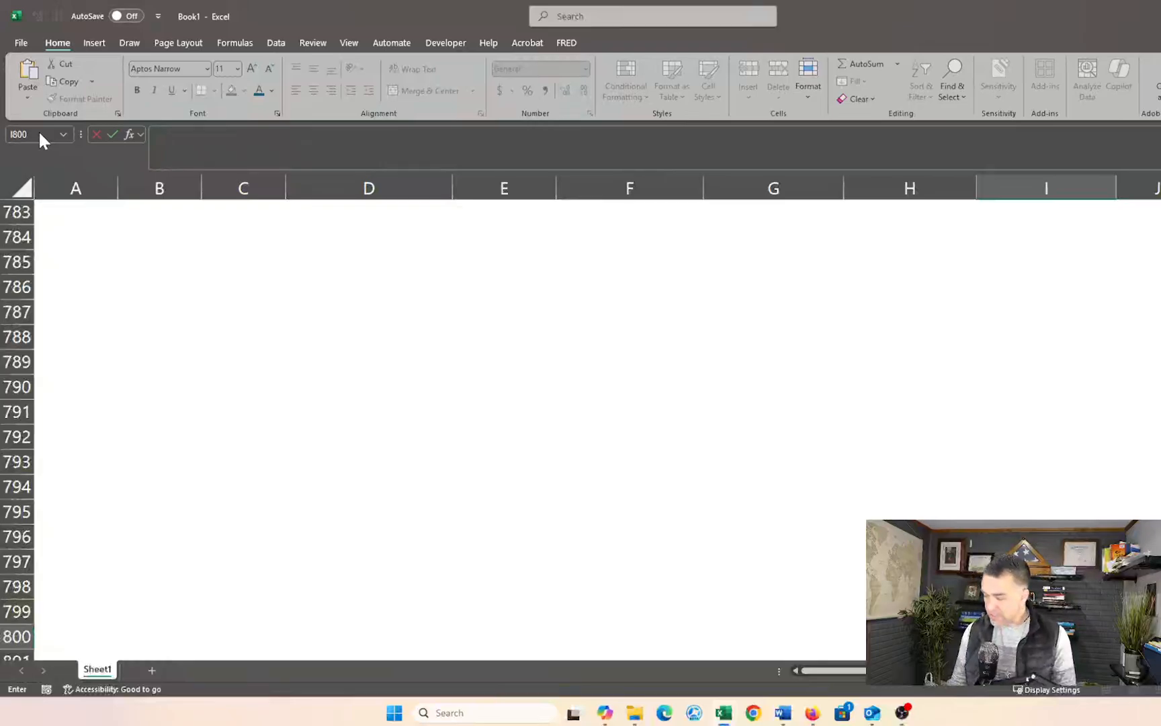
key("ctrl+Up")
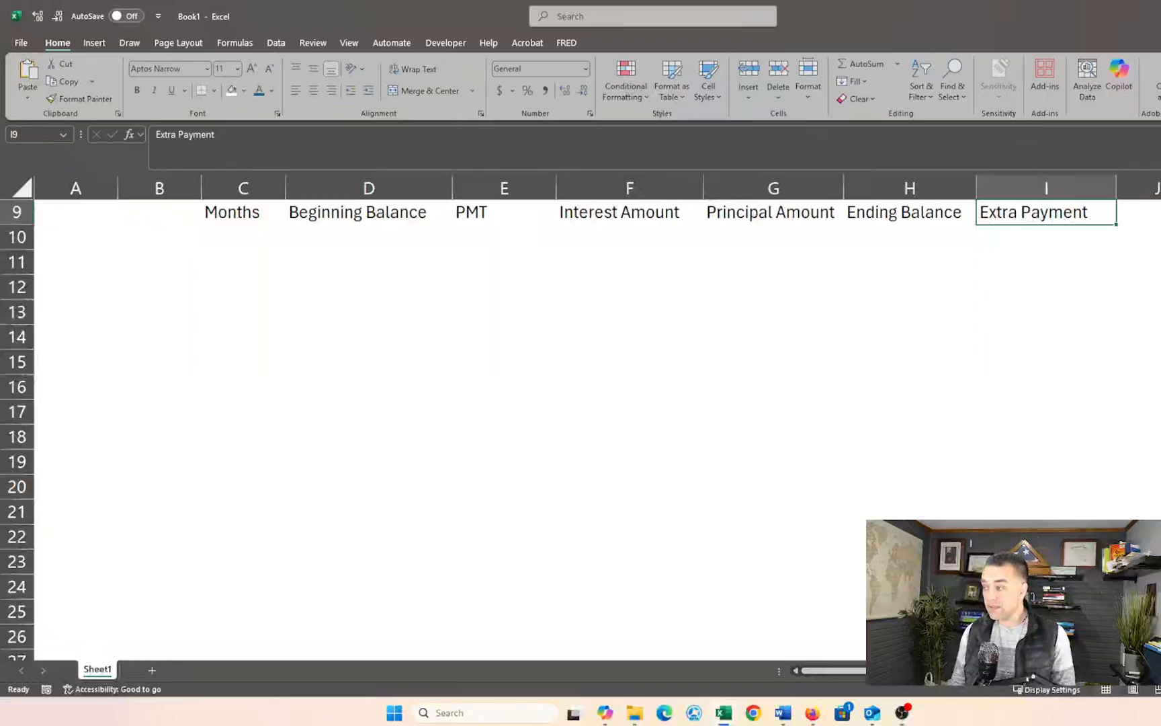
Test the row 800 markers by jumping along the Extra Payment and Months columns between the headers and the end of the range.
key("ctrl+Down")
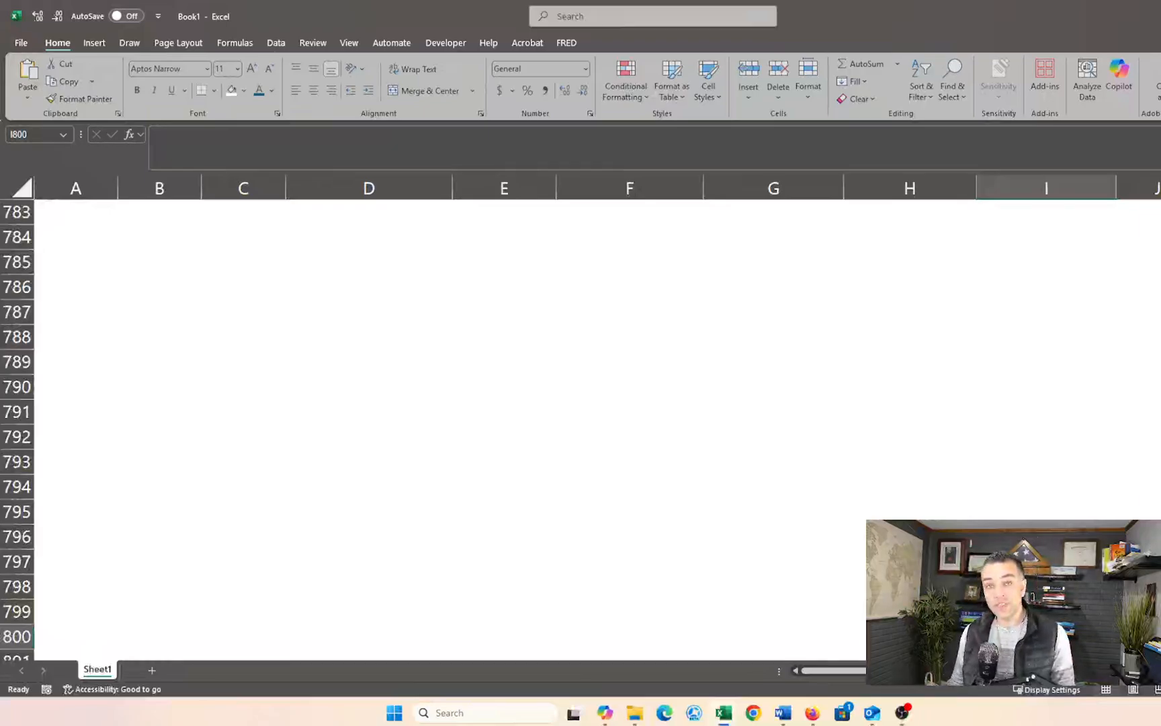
key("ctrl+Down")
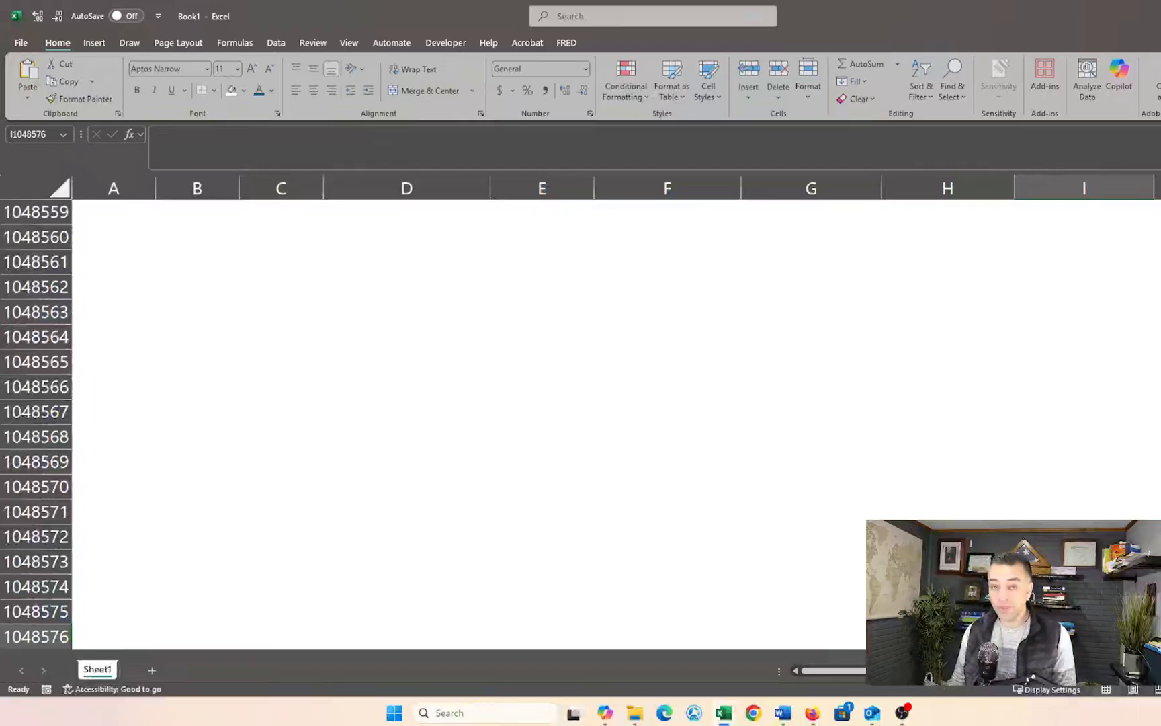
key("ctrl+Up")
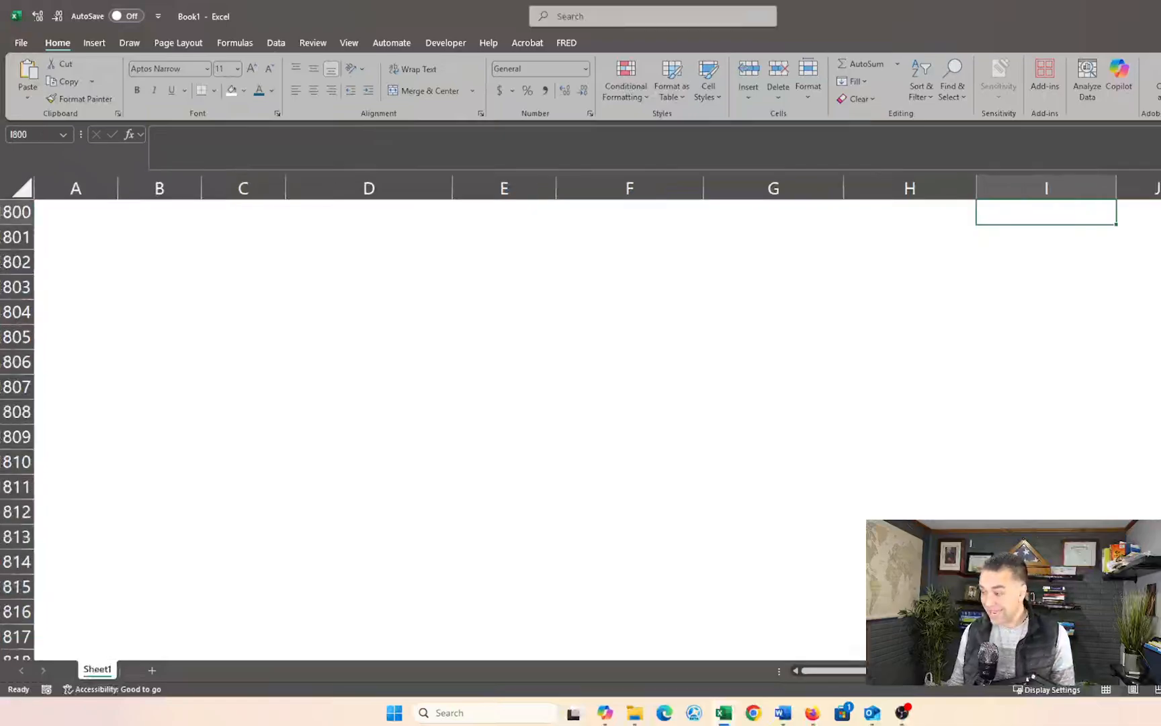
key("Left")
key("Left")
key("Left")
key("Left")
key("Left")
key("Left")
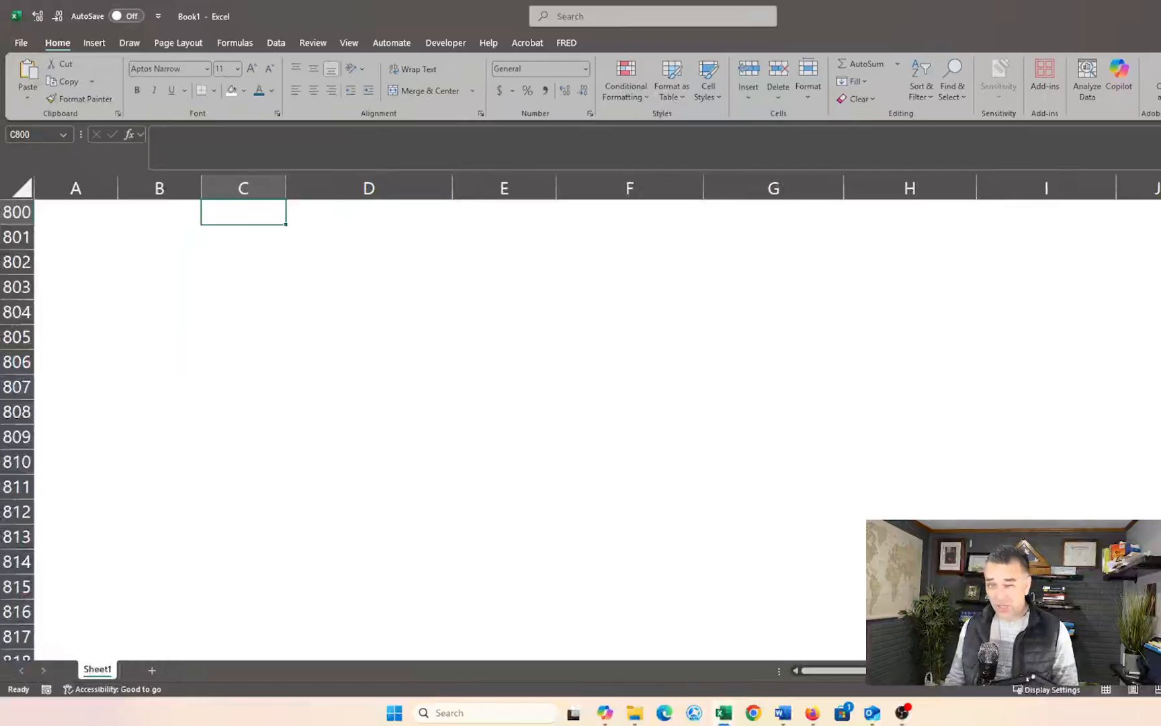
key("ctrl+Up")
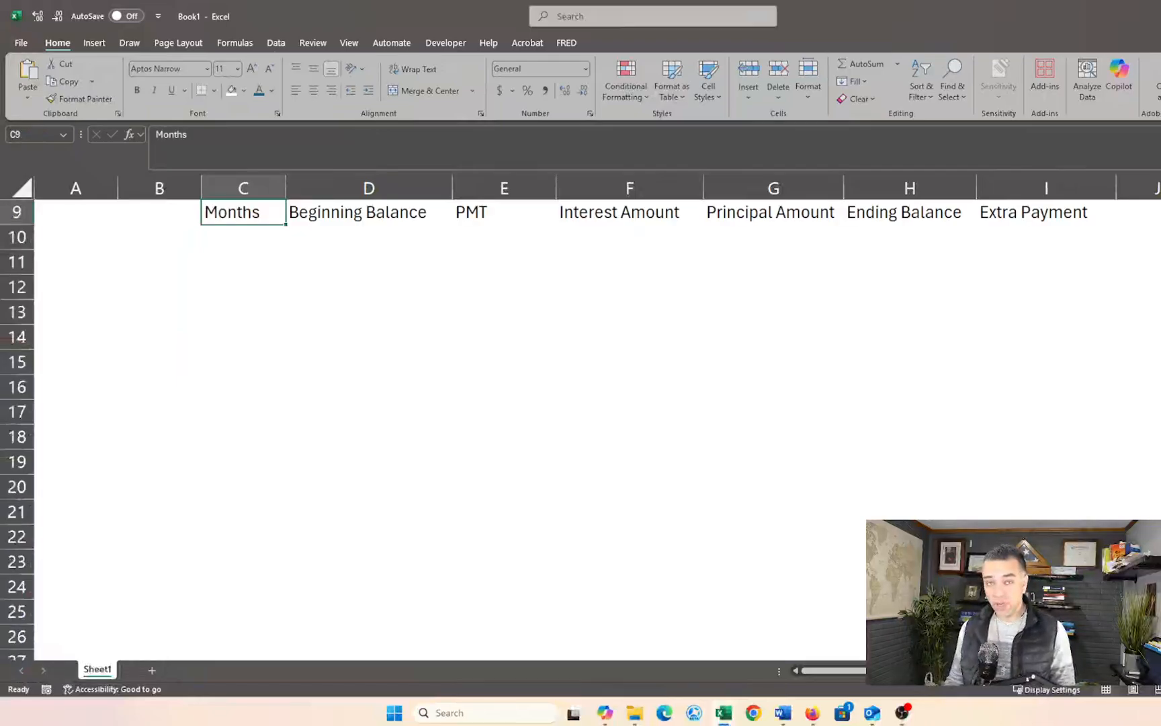
key("ctrl+Up")
key("ctrl+Up")
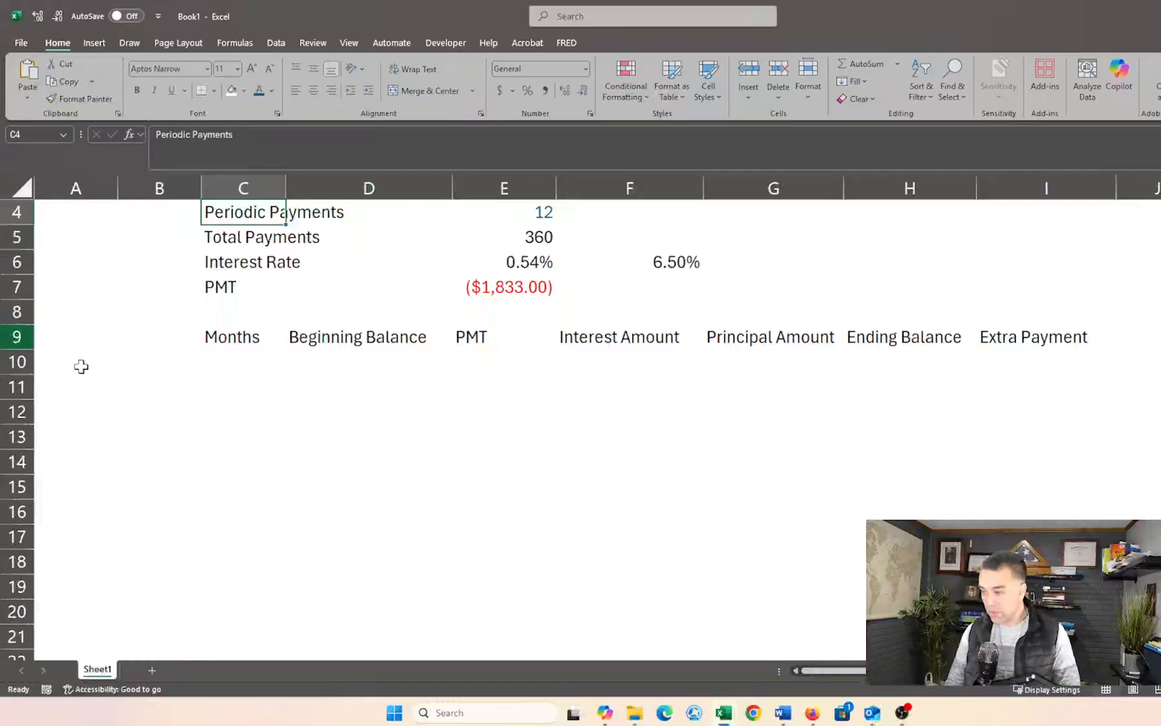
Enter the month numbers 1, 2 and 3 in cells C10 to C12.
left_click(216, 380)
left_click(226, 358)
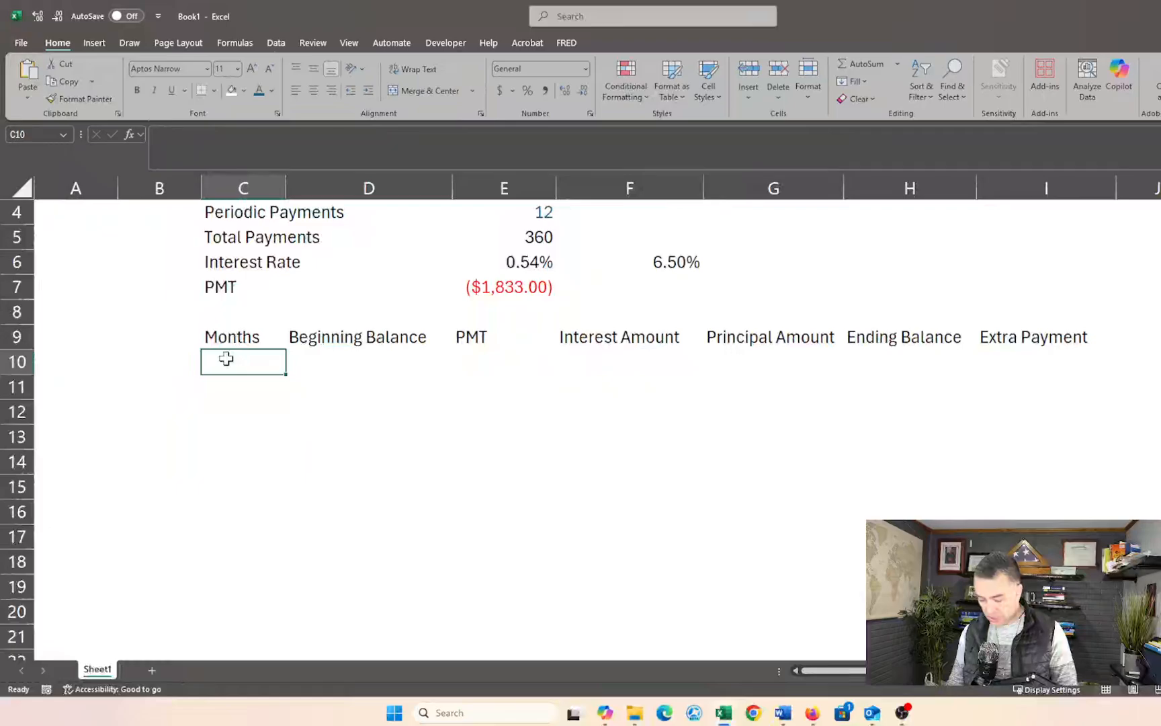
type("1")
key("Return")
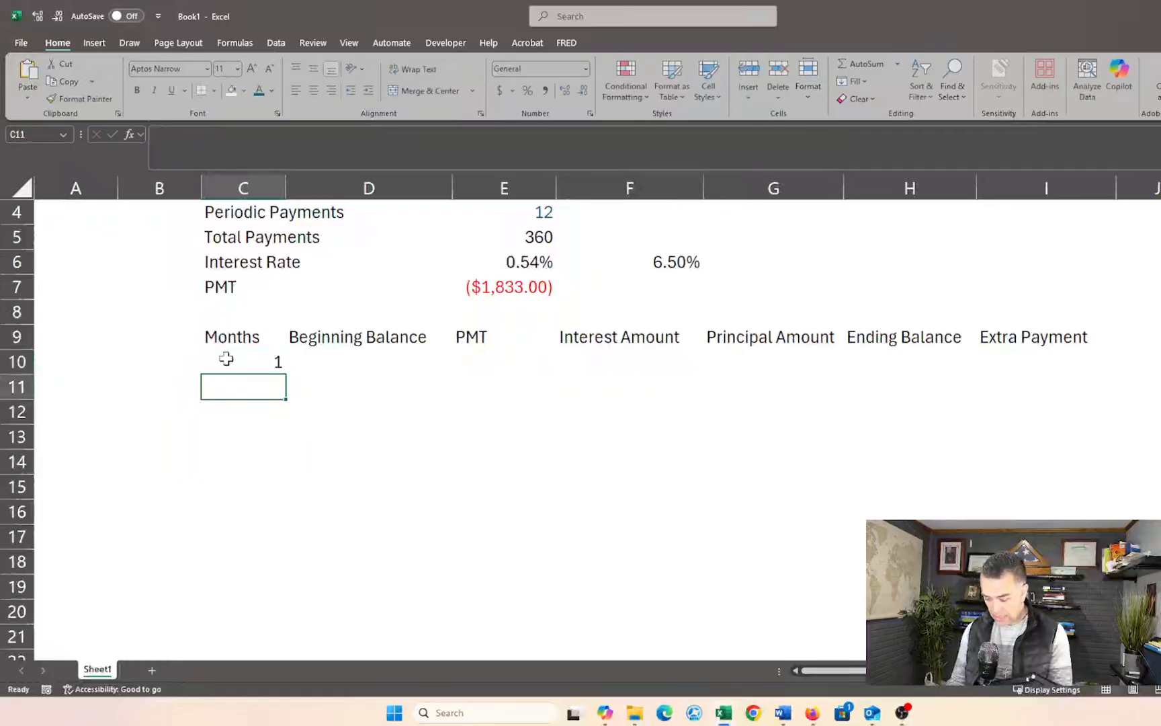
type("2")
key("Return")
type("3")
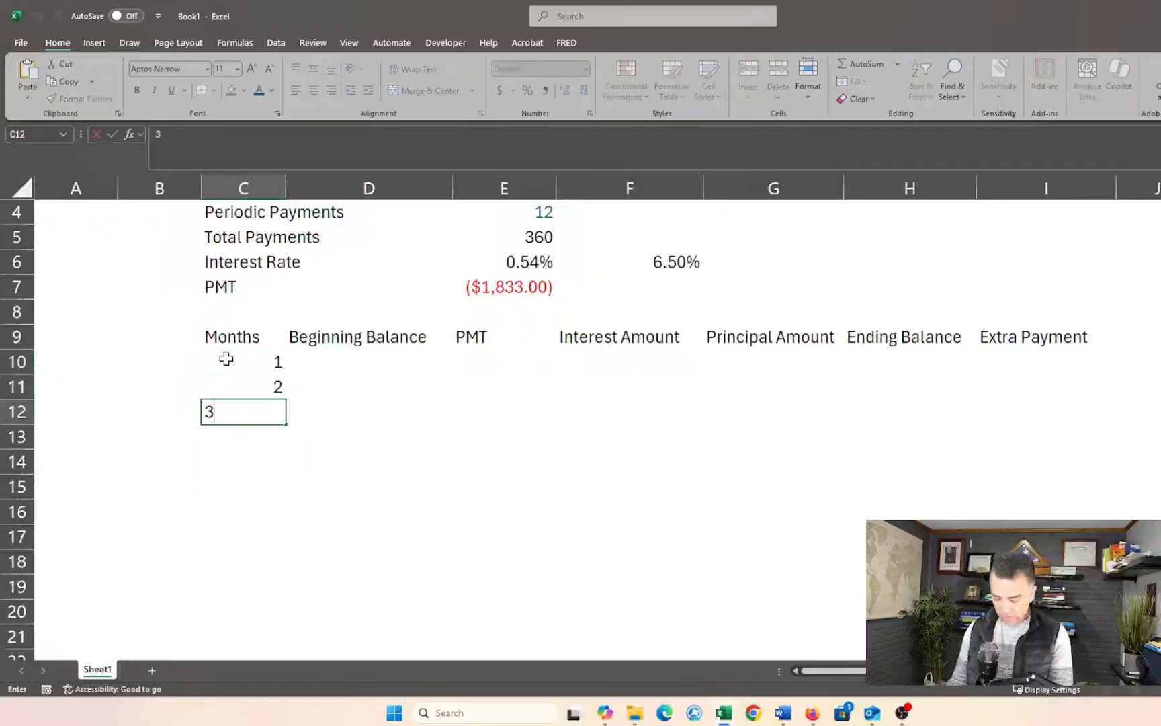
Extend the month number series from C10:C12 down to cell C800.
left_click(225, 358)
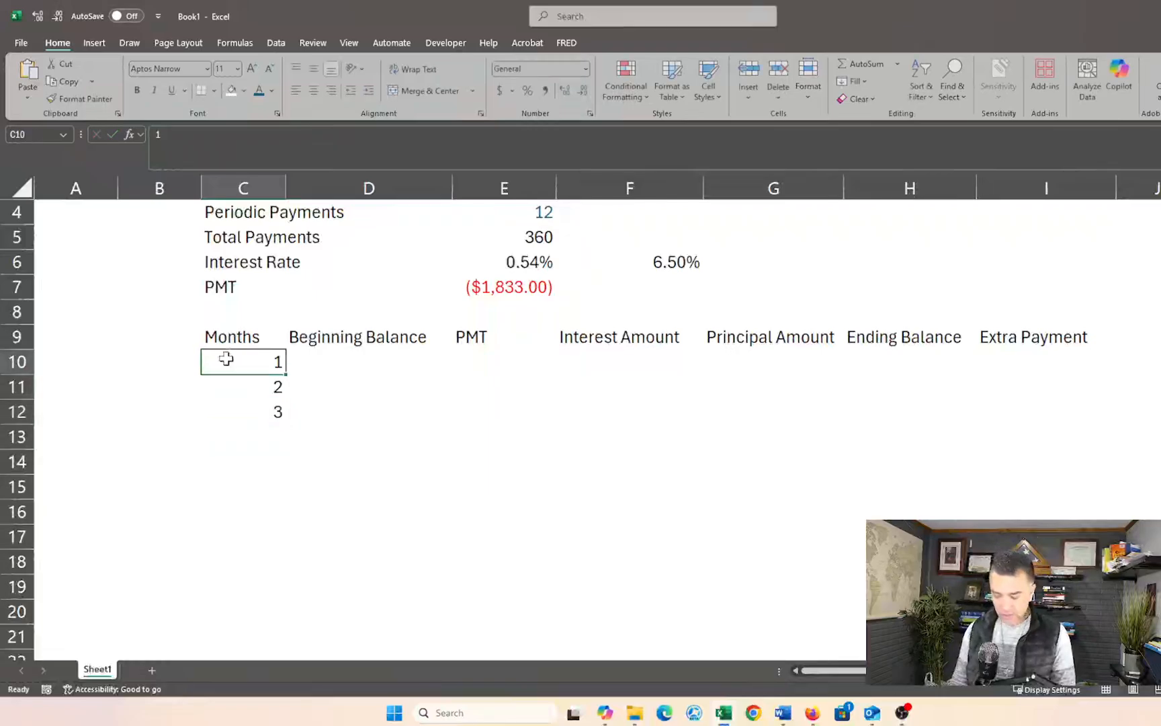
key("shift+Down")
key("shift+Down")
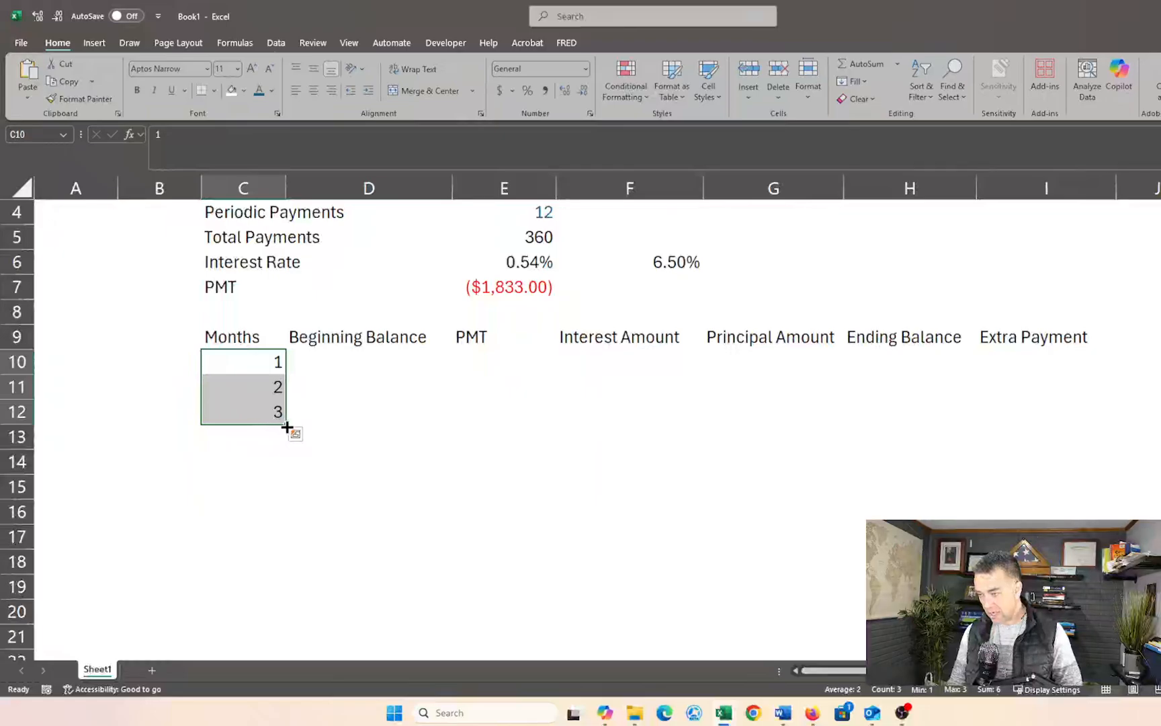
left_click_drag(287, 428, 263, 312)
left_click(261, 613)
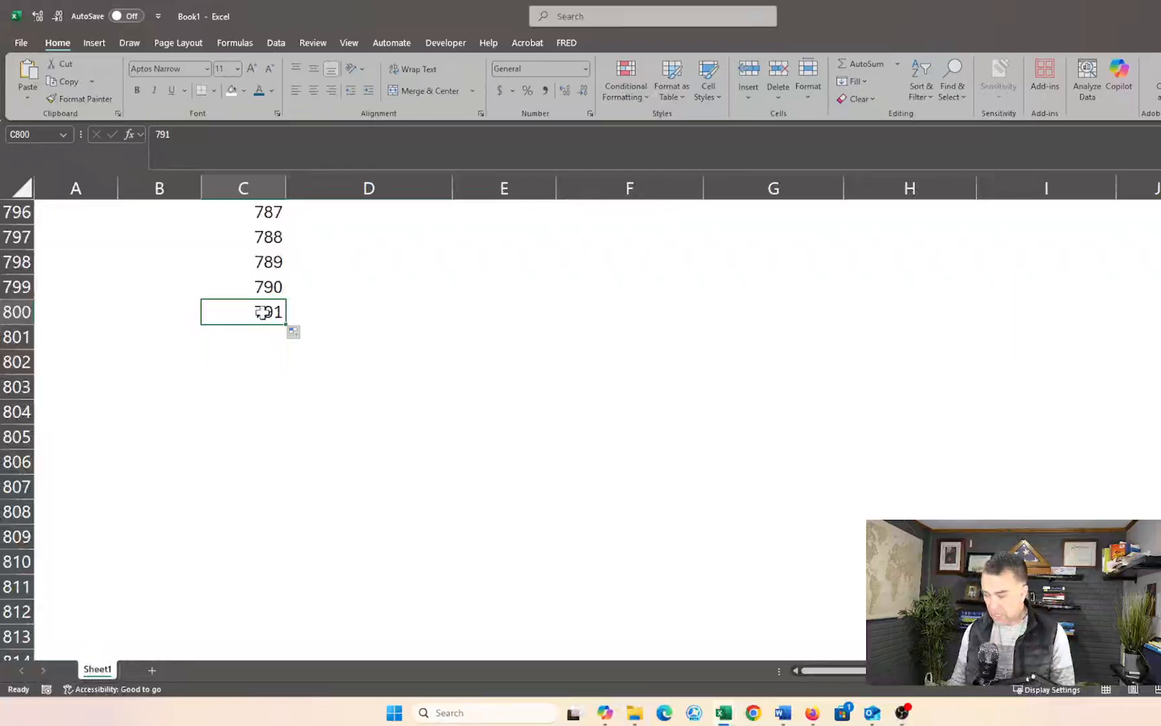
Link the first month's Beginning Balance in D10 to the amount borrowed with =E2.
key("ctrl+Up")
key("ctrl+Up")
key("ctrl+Up")
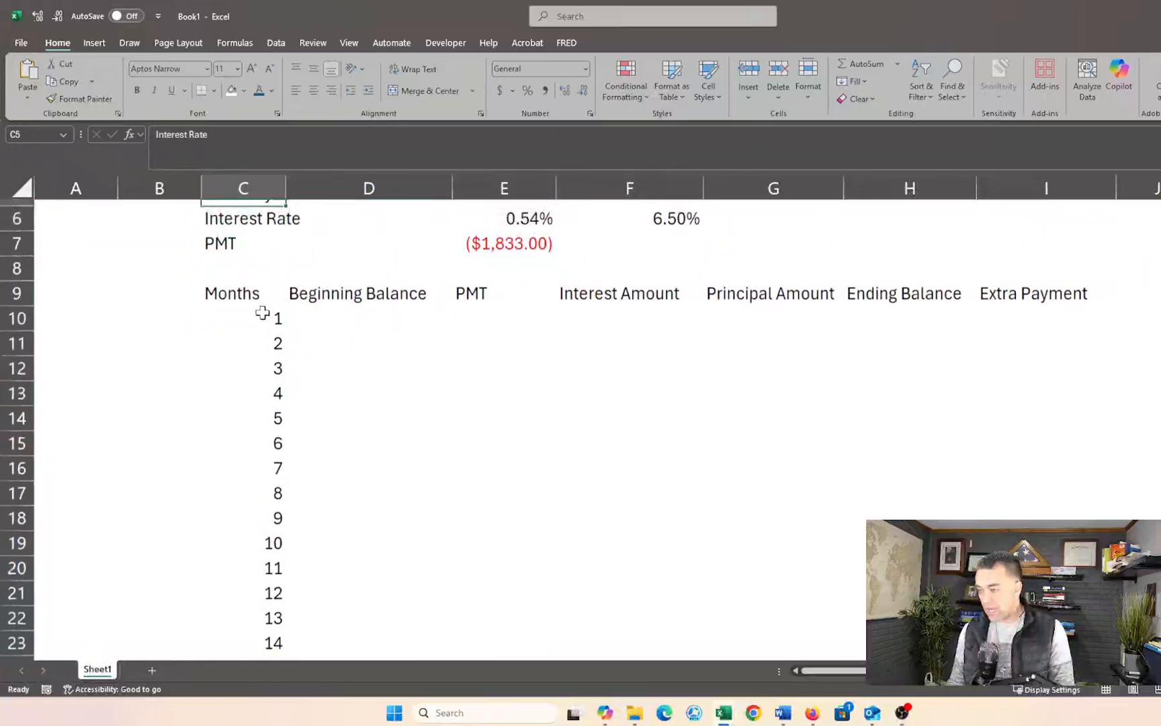
key("ctrl+Up")
key("ctrl+Up")
key("Down")
key("Down")
key("Down")
key("Down")
key("Down")
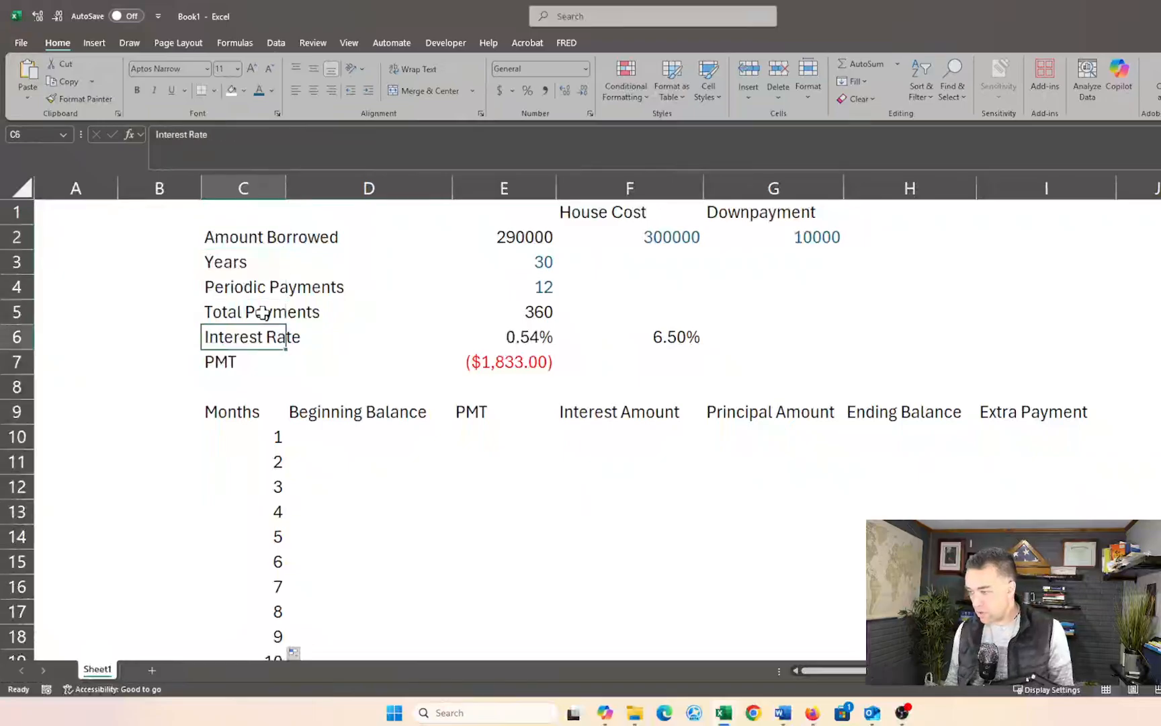
key("Down")
key("Down")
key("Down")
key("Down")
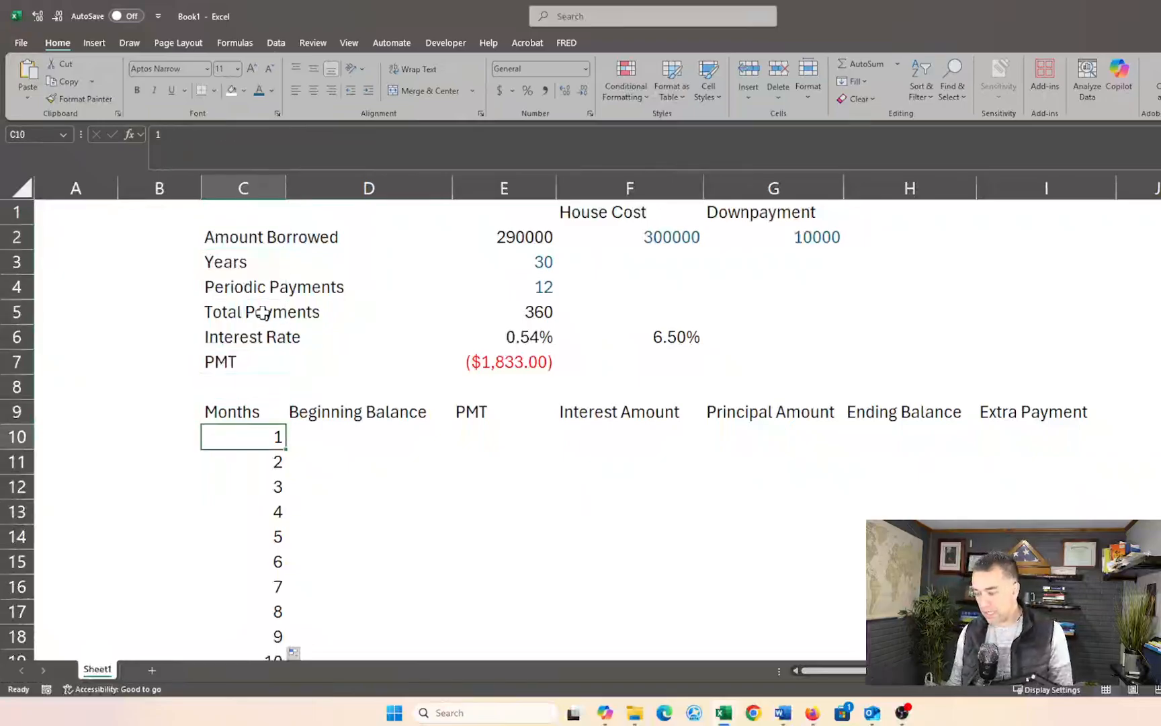
key("Right")
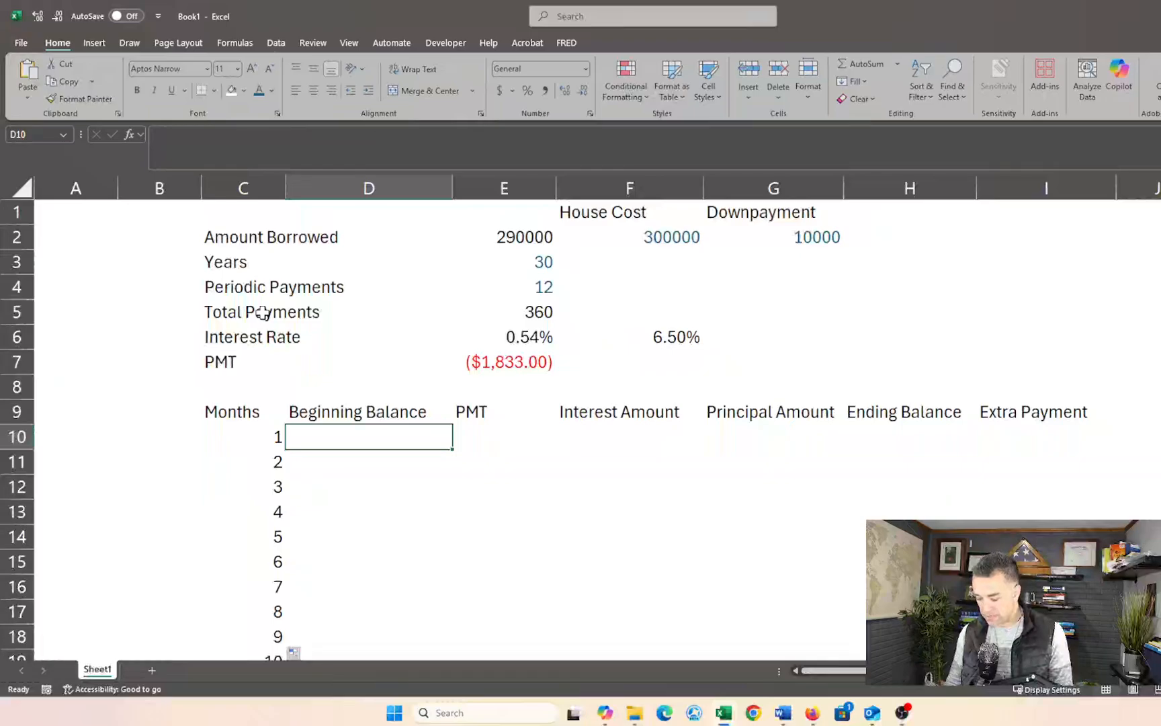
type("=")
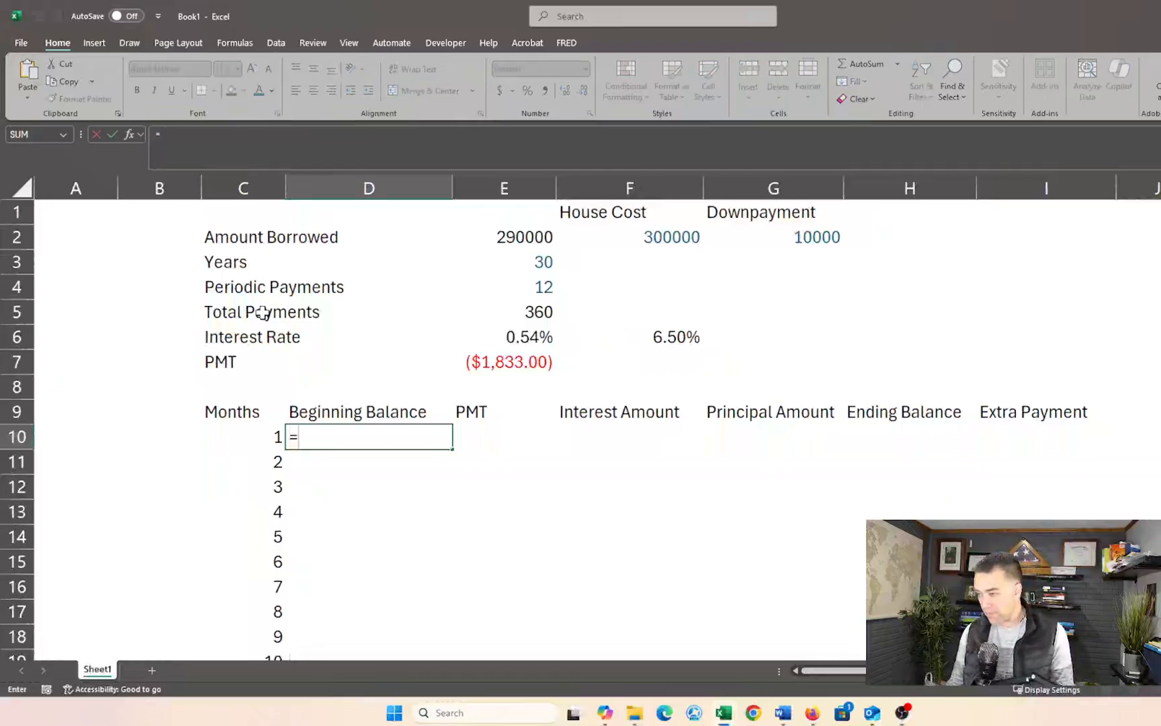
left_click(501, 238)
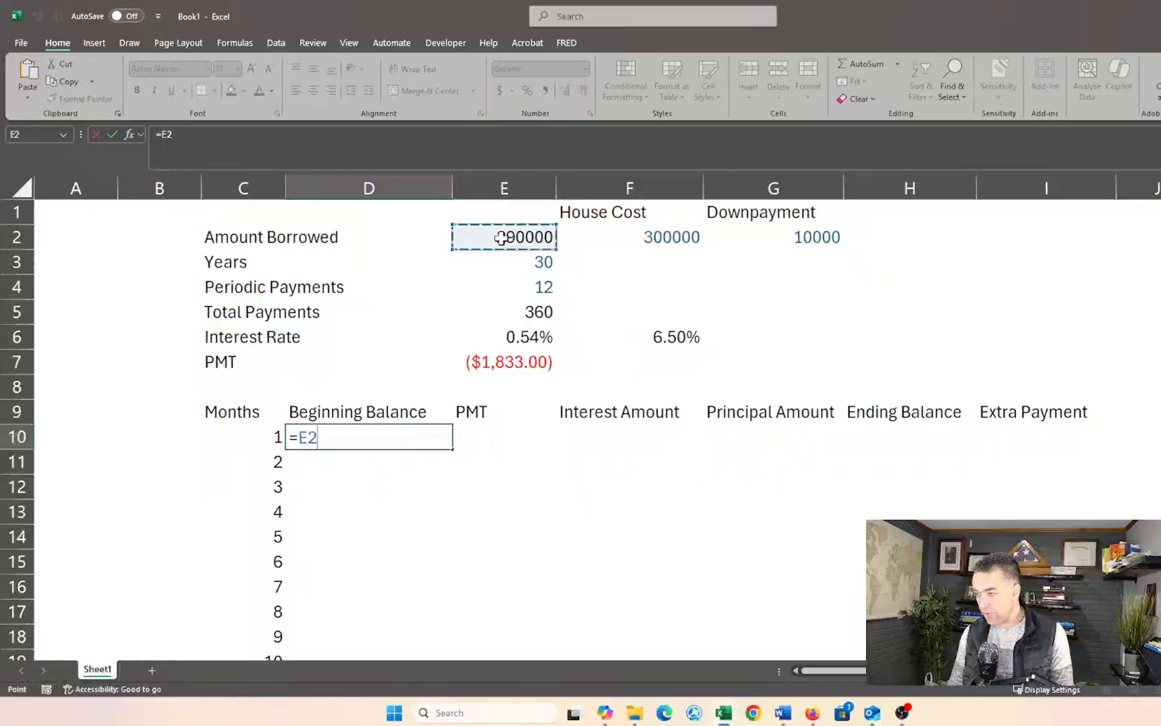
key("Return")
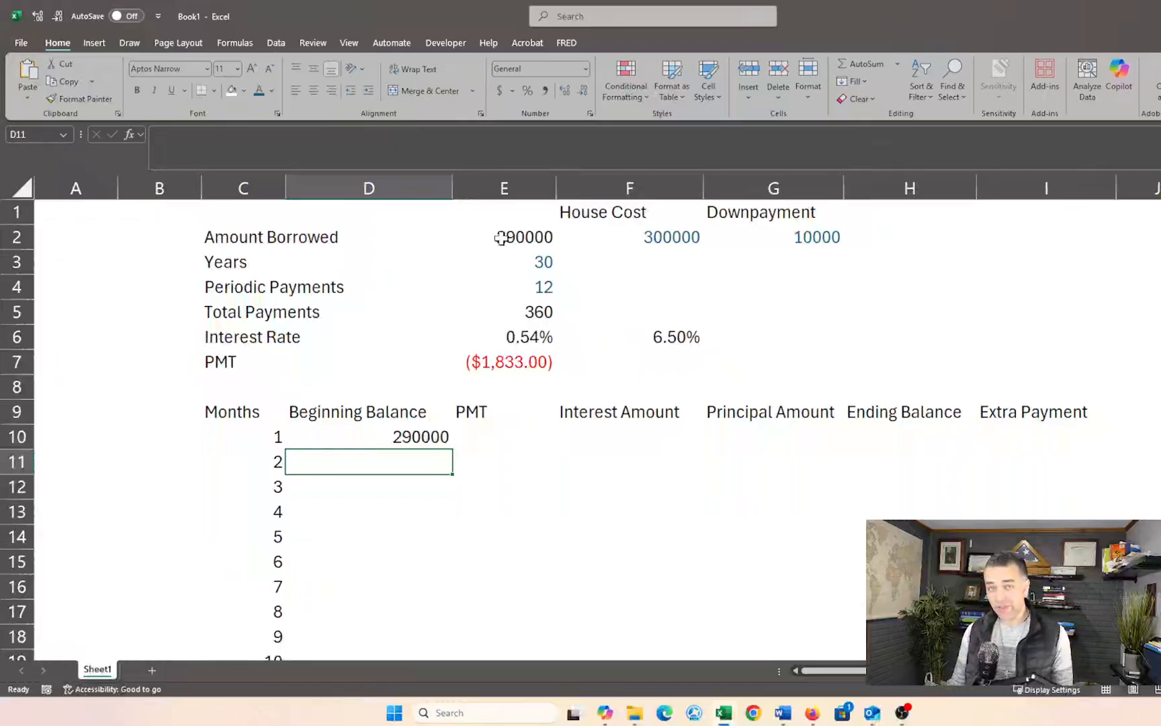
Enter the first month's payment in E10 as a positive amount with =-E7.
key("Up")
key("Right")
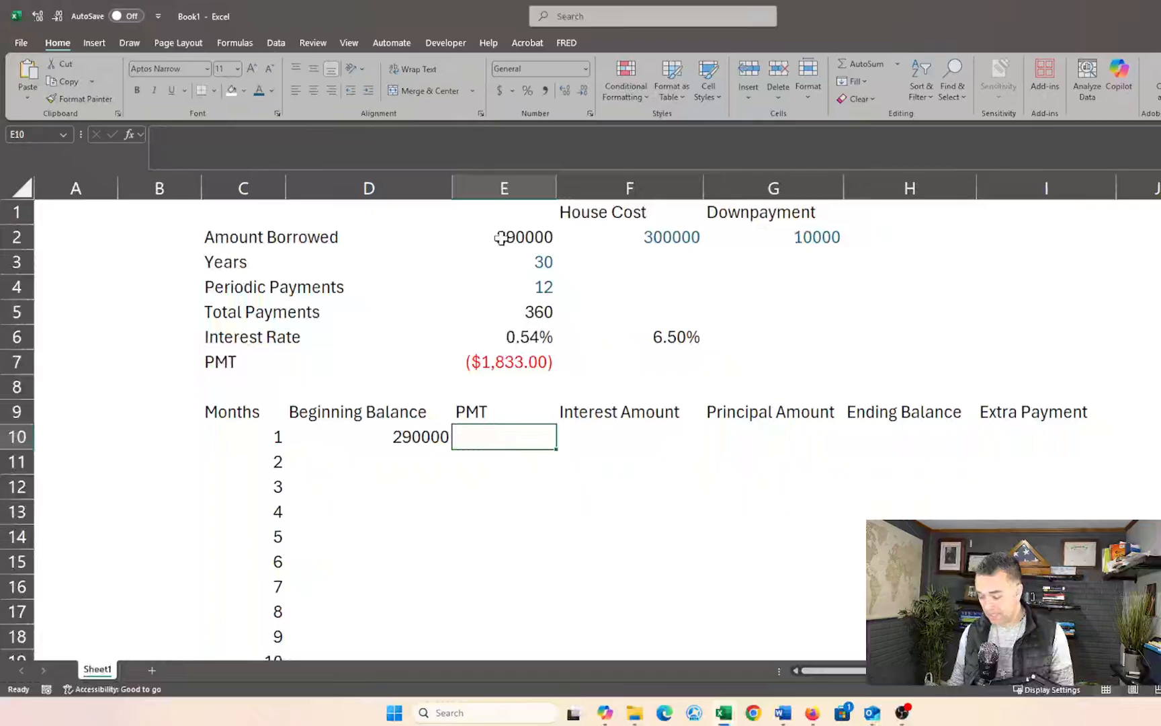
type("=")
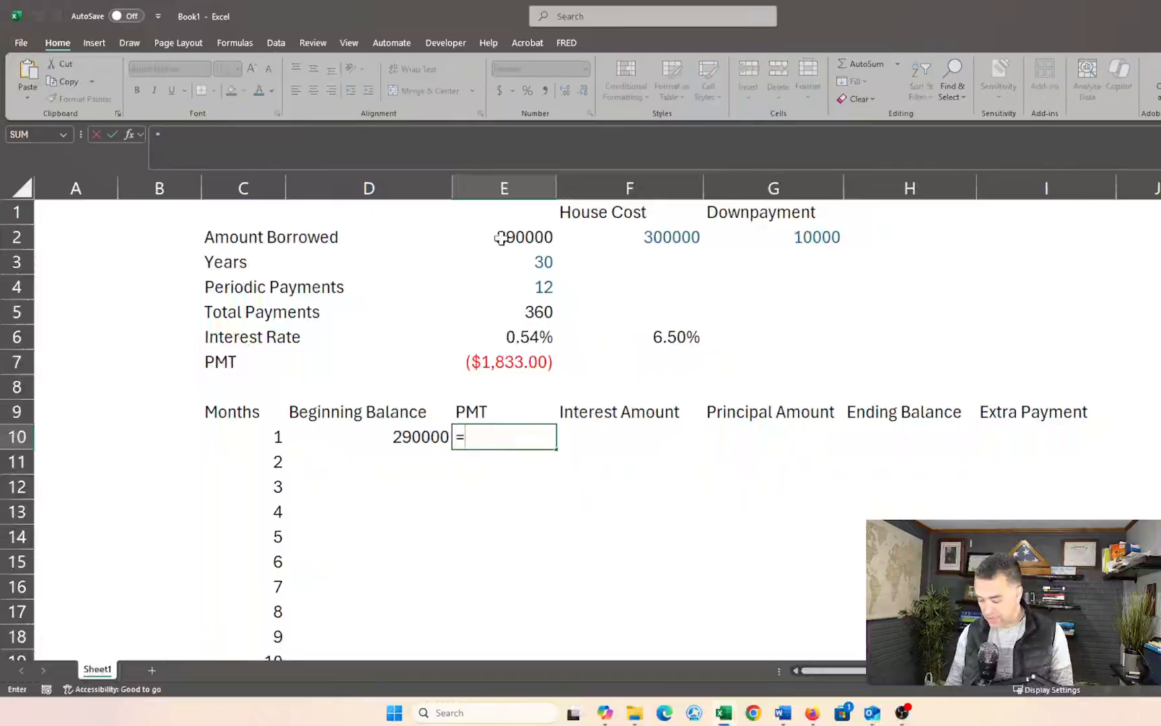
type("-")
key("Up")
key("Up")
key("Up")
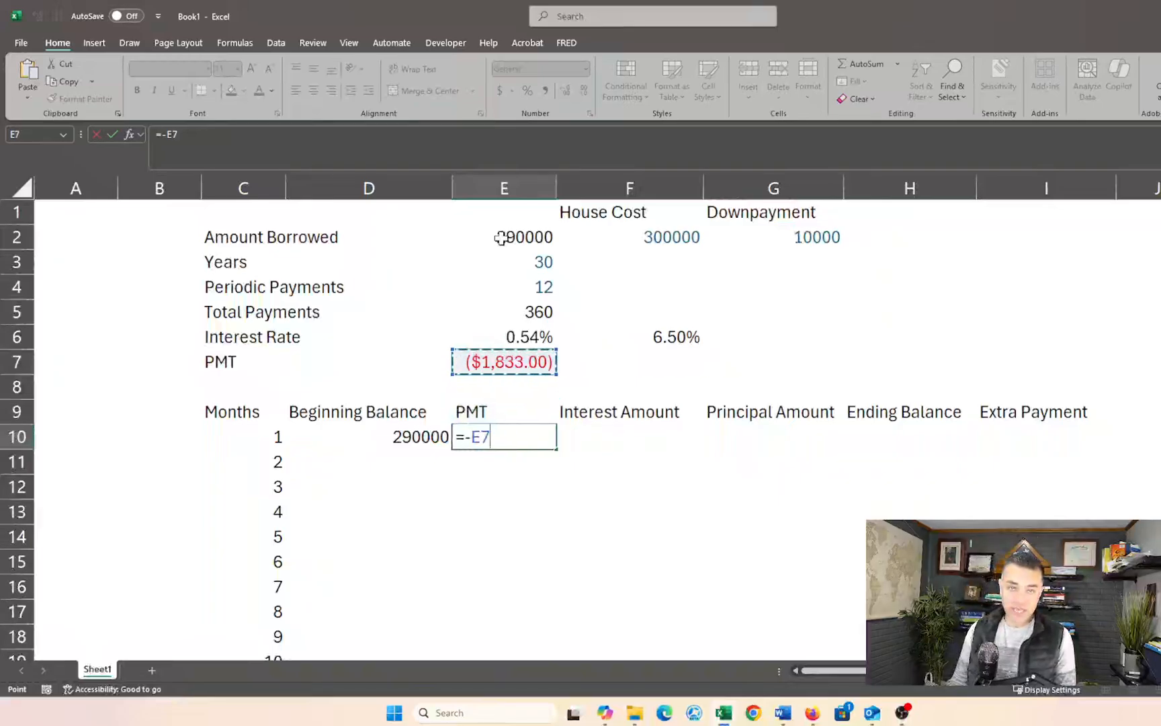
key("Return")
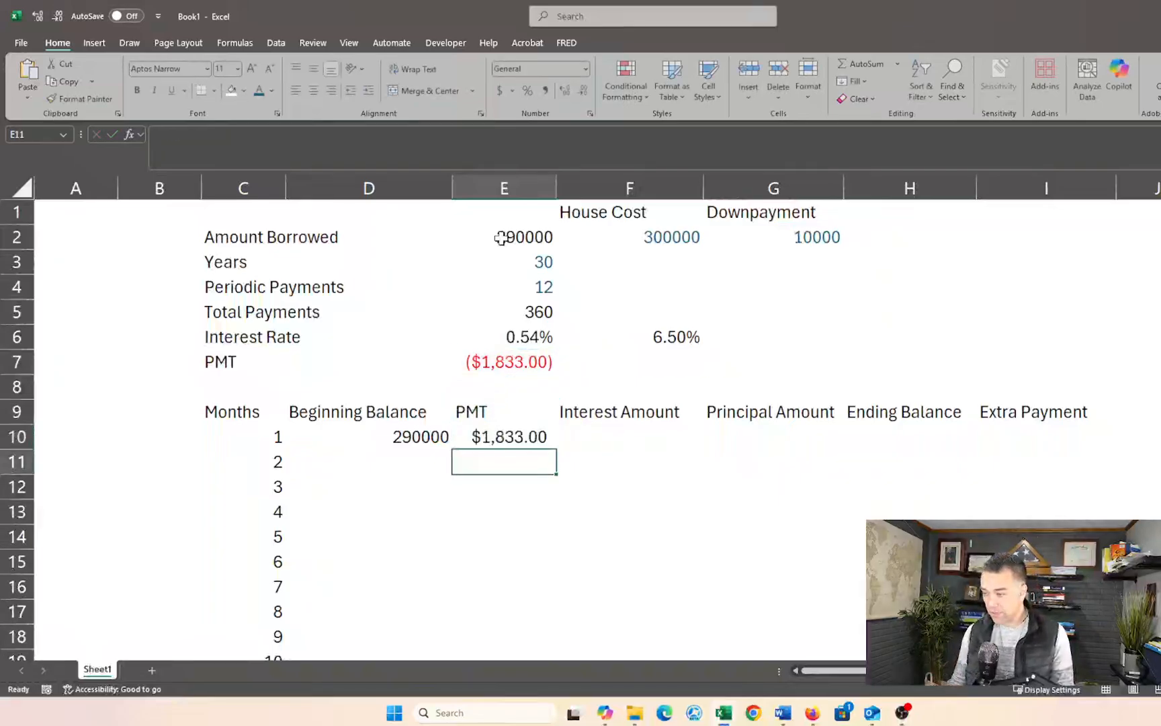
Make the PMT reference in E10 absolute so that the formula reads =-$E$7.
key("Up")
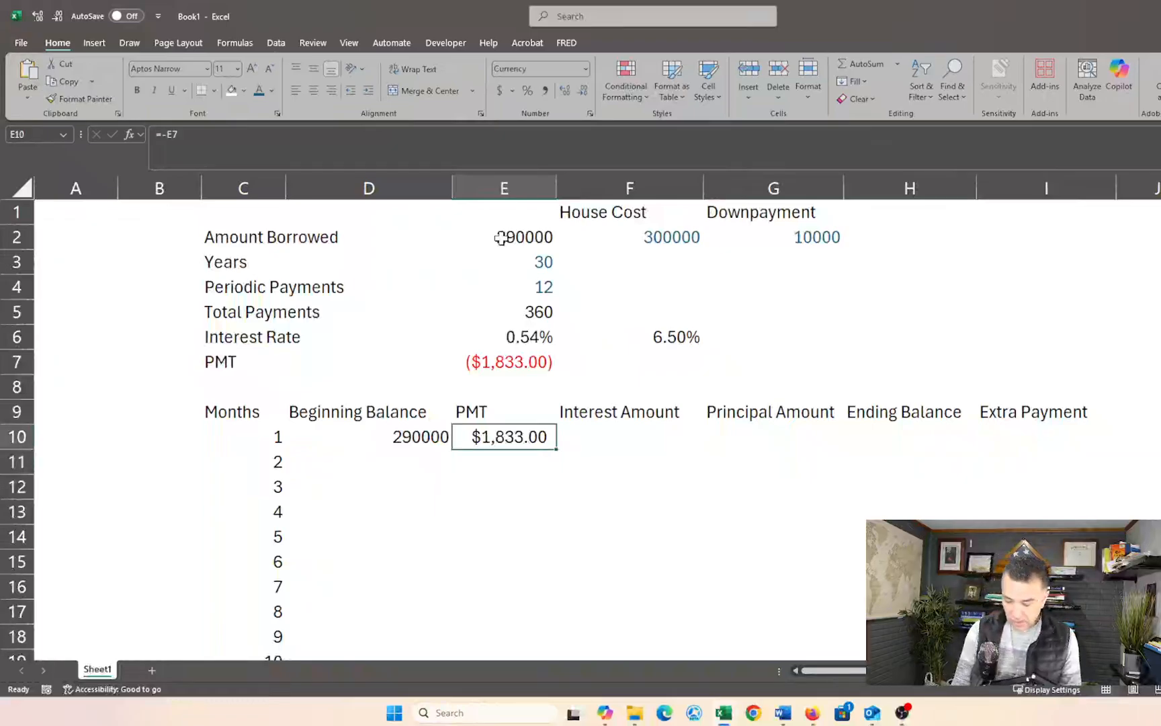
key("F2")
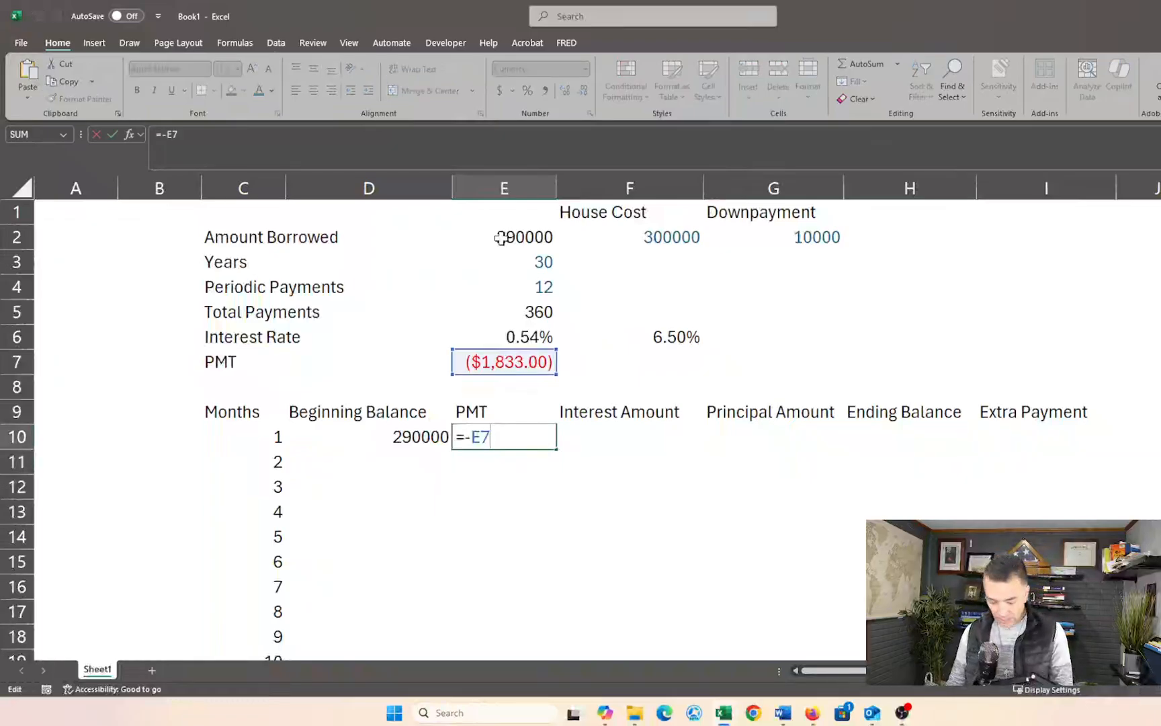
key("F4")
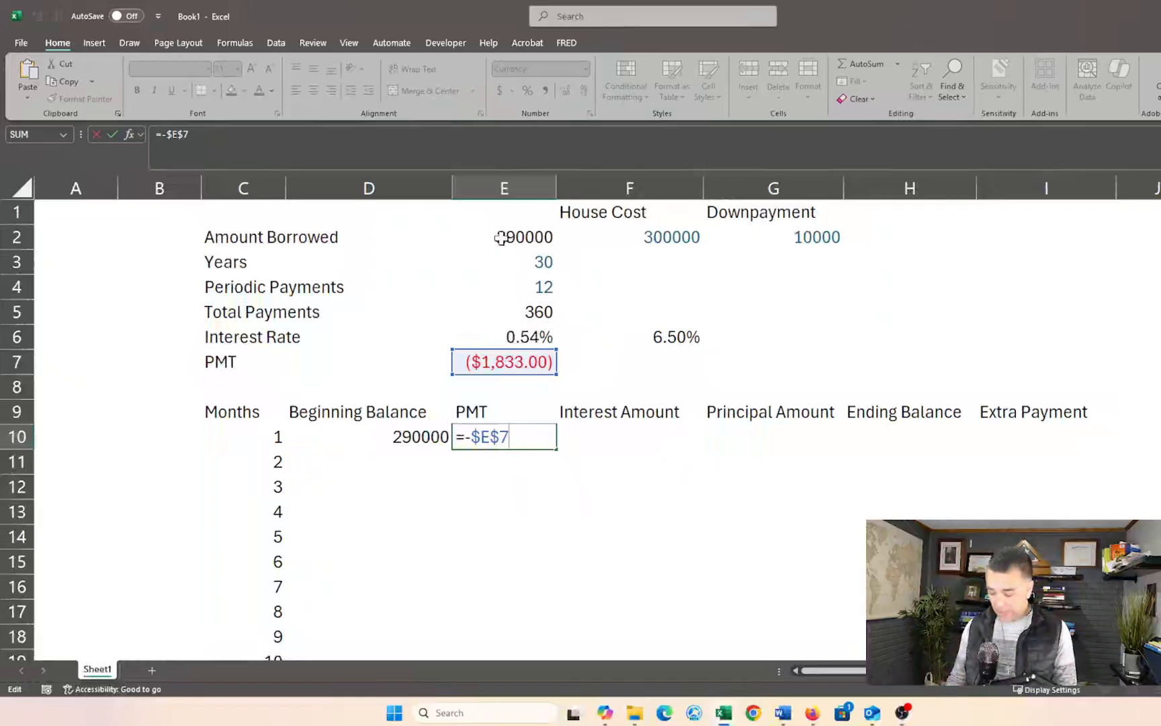
key("Return")
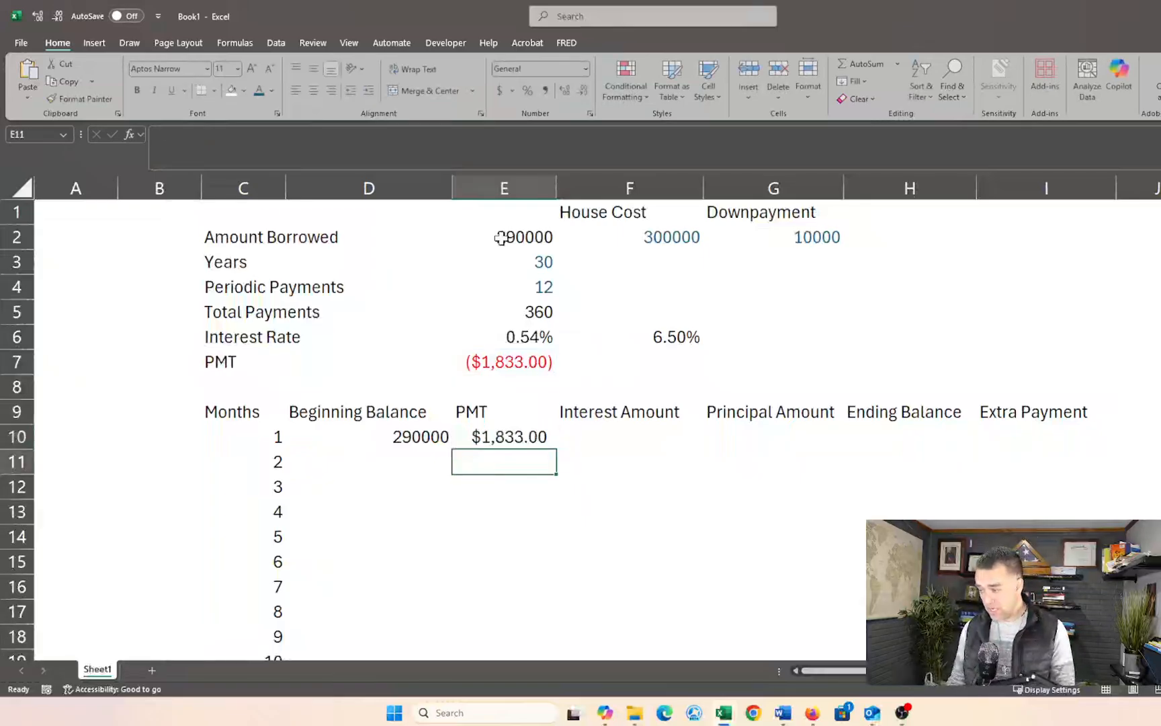
Calculate the first month's interest in F10 by multiplying rate and beginning balance with =E6*D10.
key("Up")
key("Right")
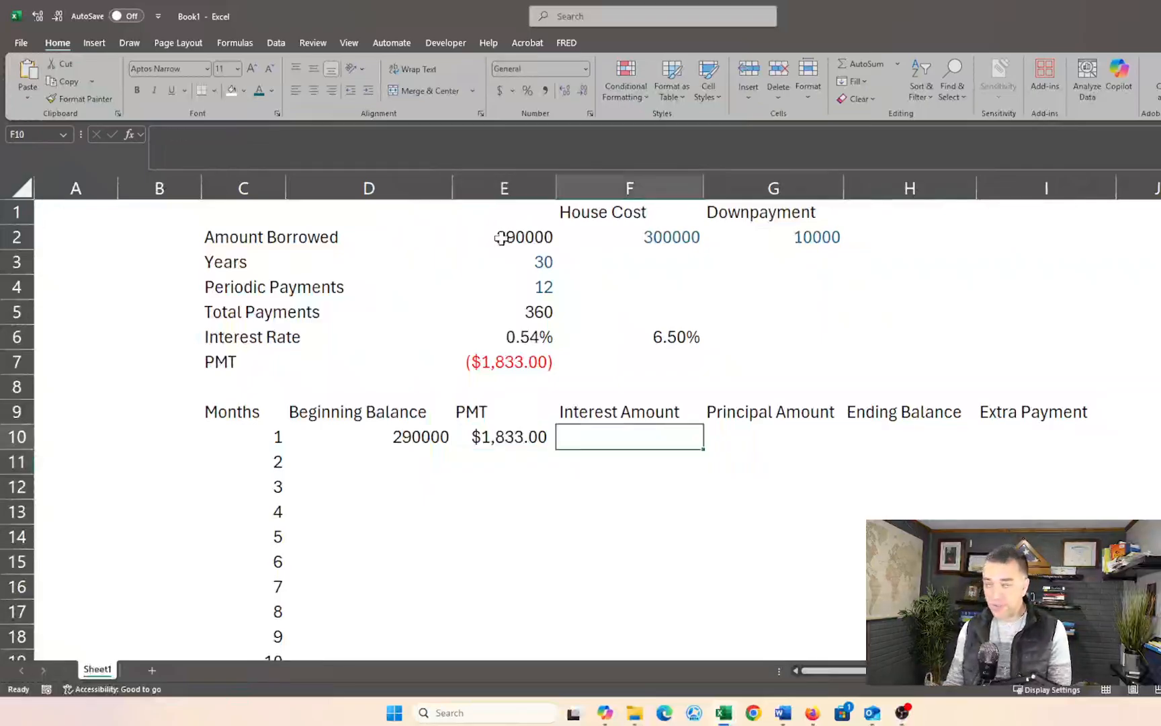
type("=")
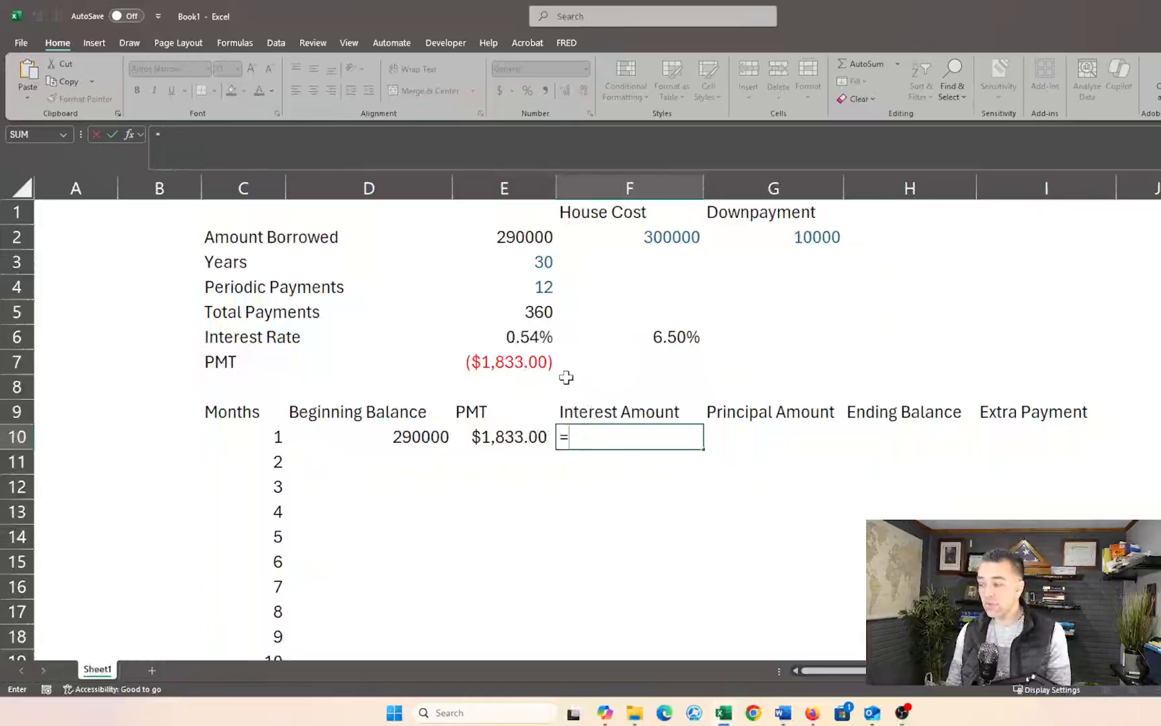
left_click(532, 337)
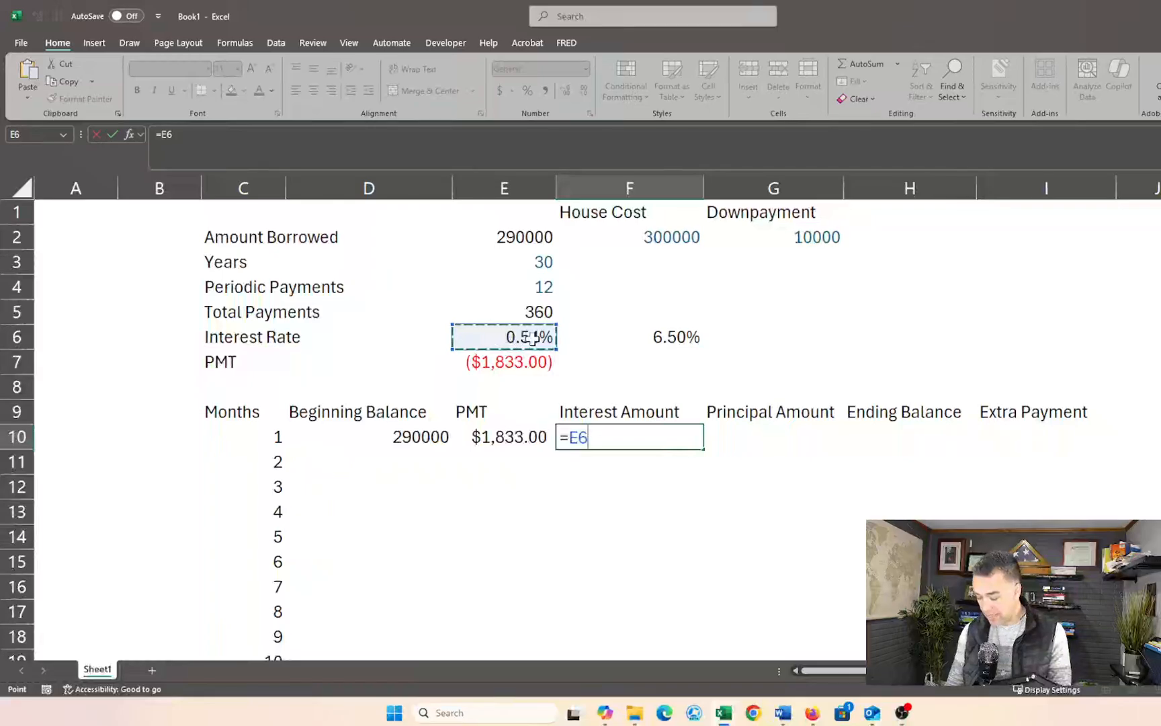
type("*")
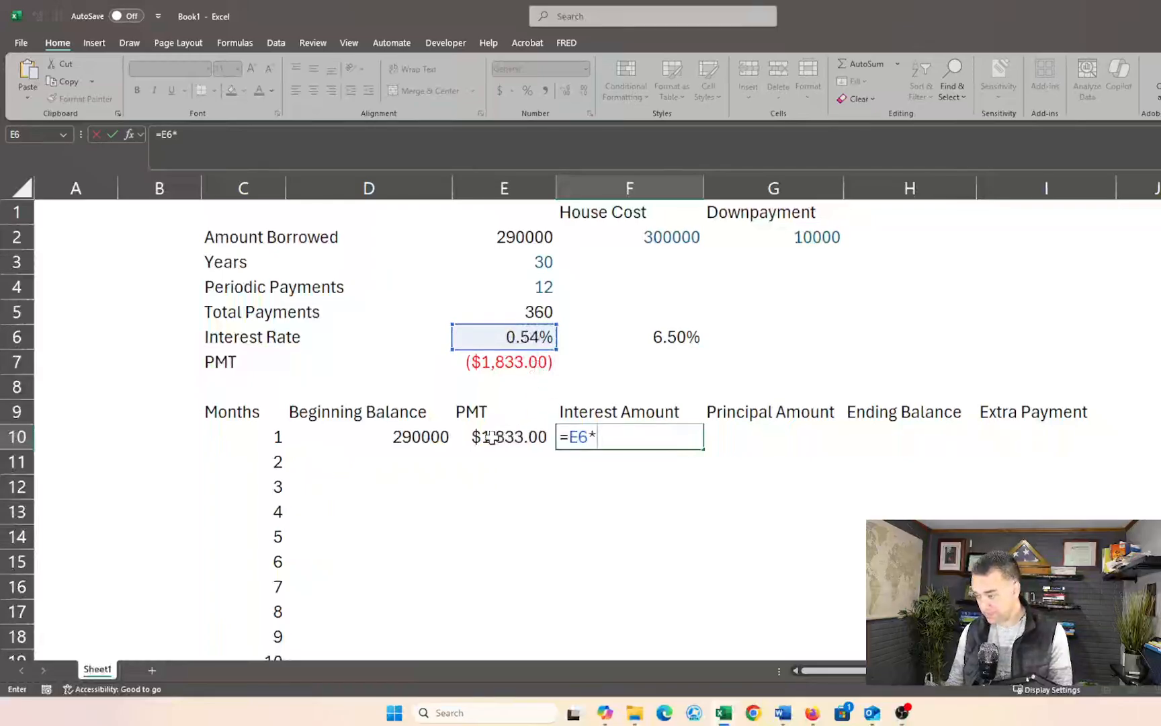
left_click(411, 435)
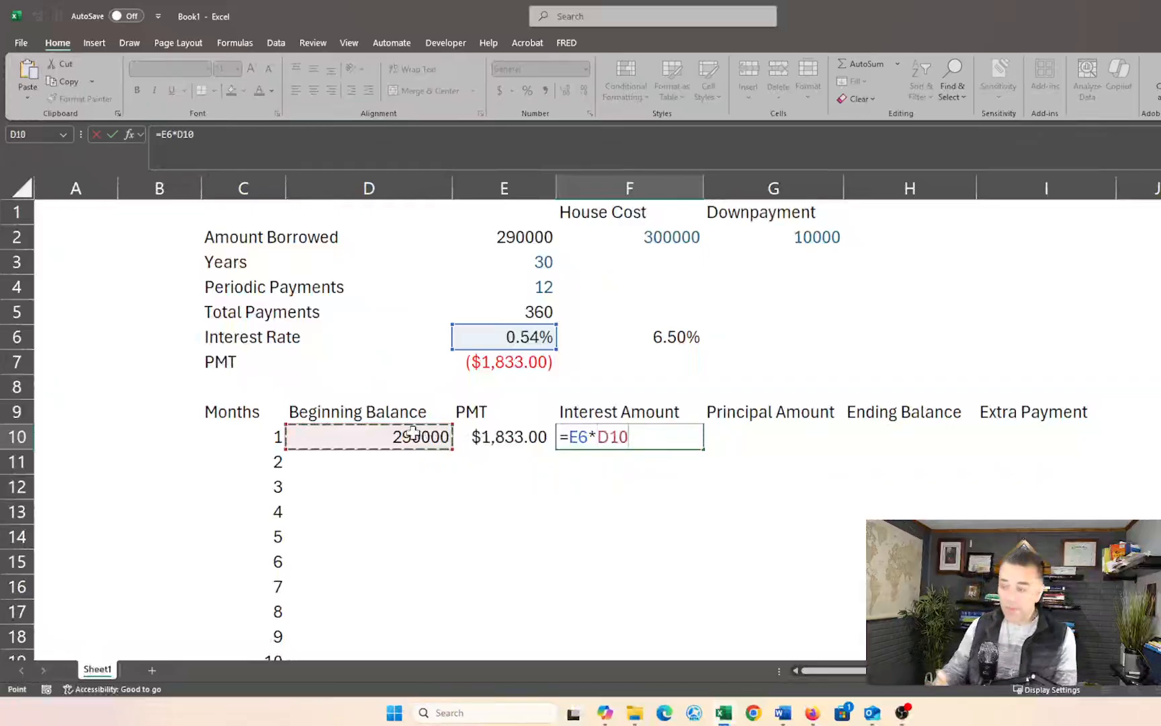
key("Return")
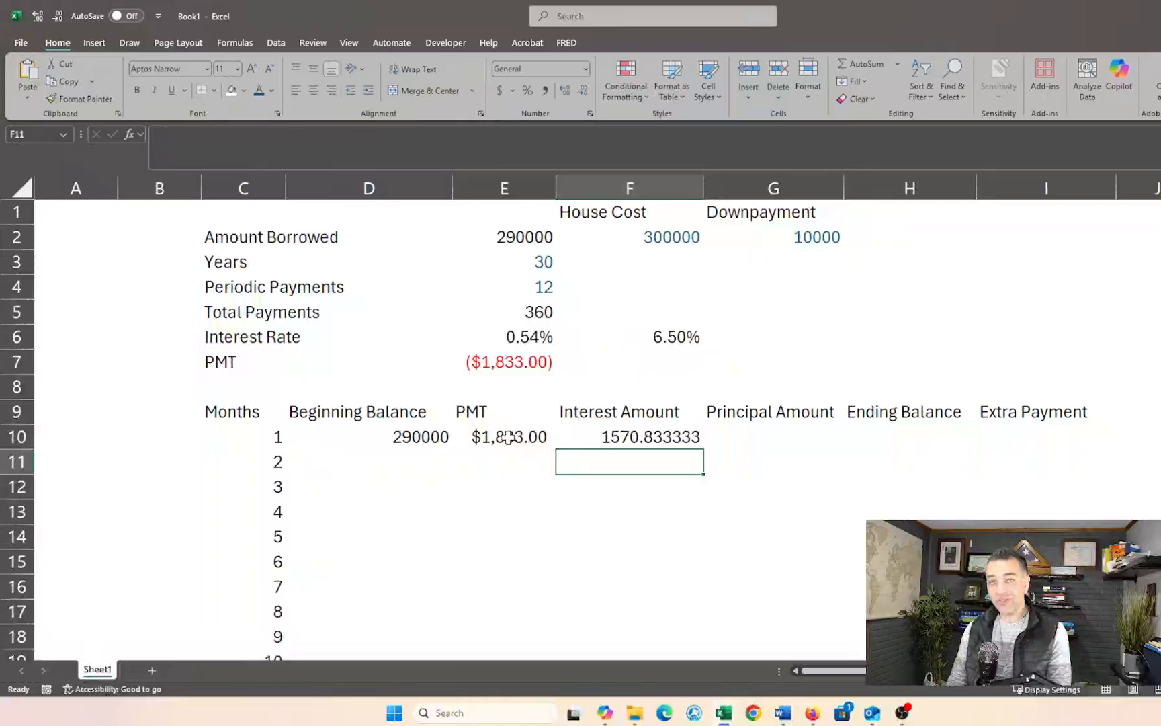
Calculate the first month's Interest Amount in F10 with the formula =IPMT($E$6,C10,E5,E2,0), replacing any existing formula.
left_click(623, 433)
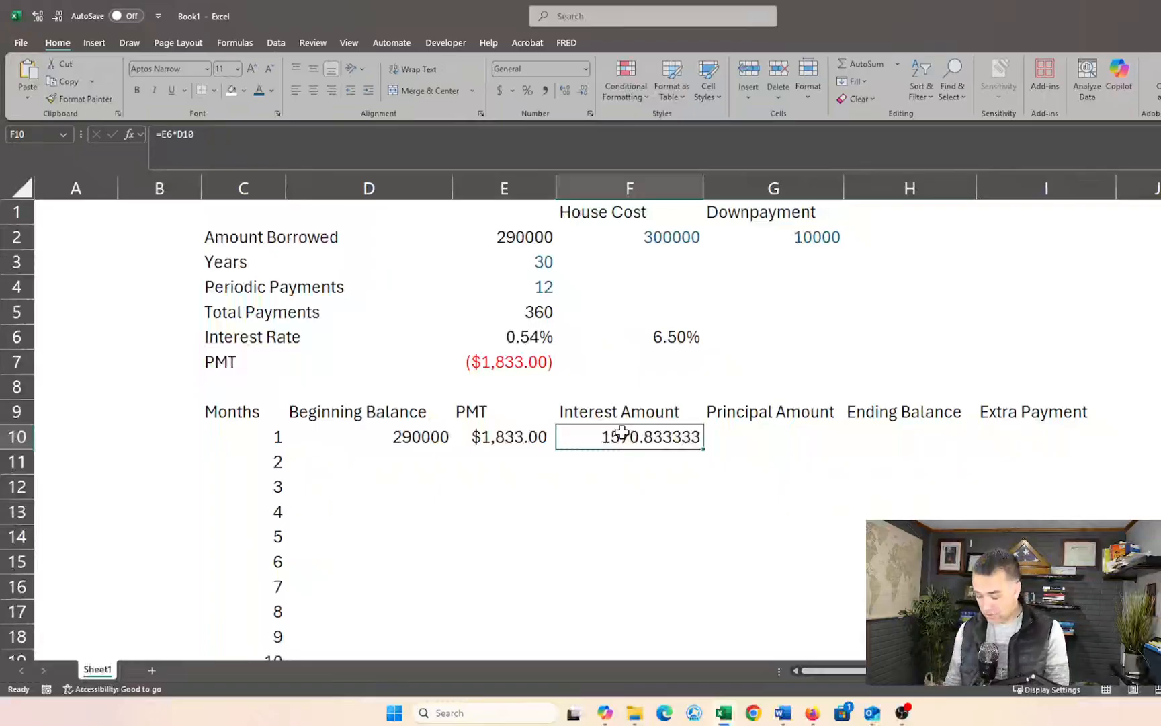
type("=")
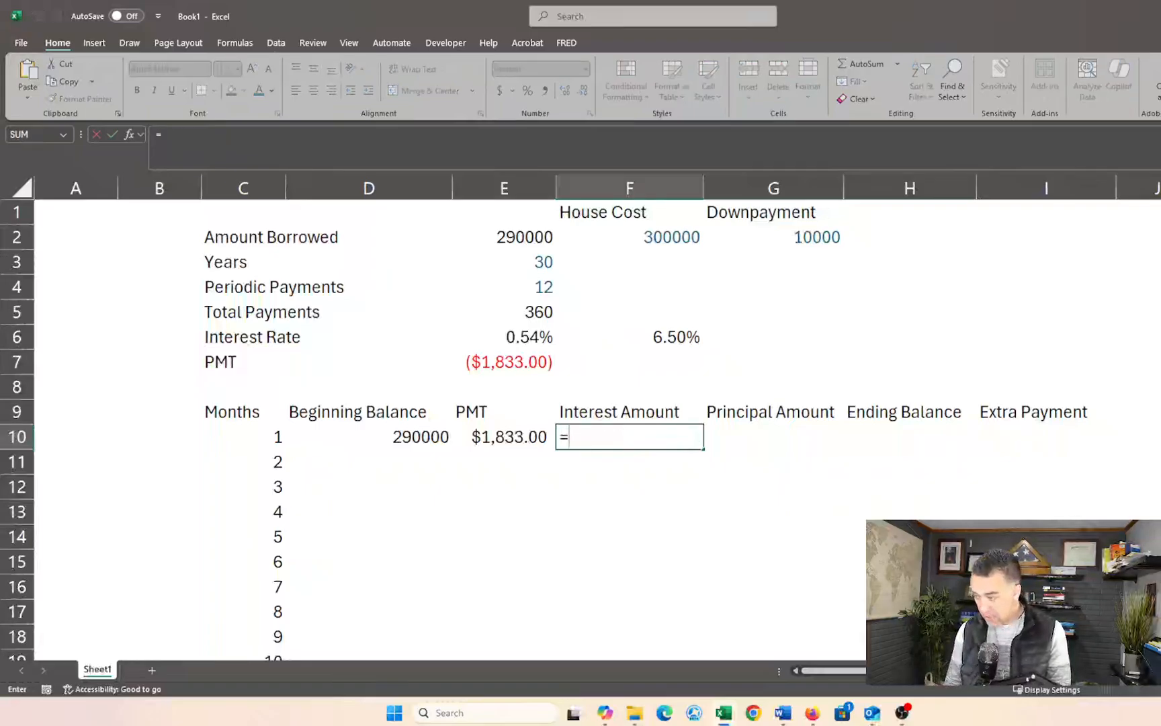
type("ip")
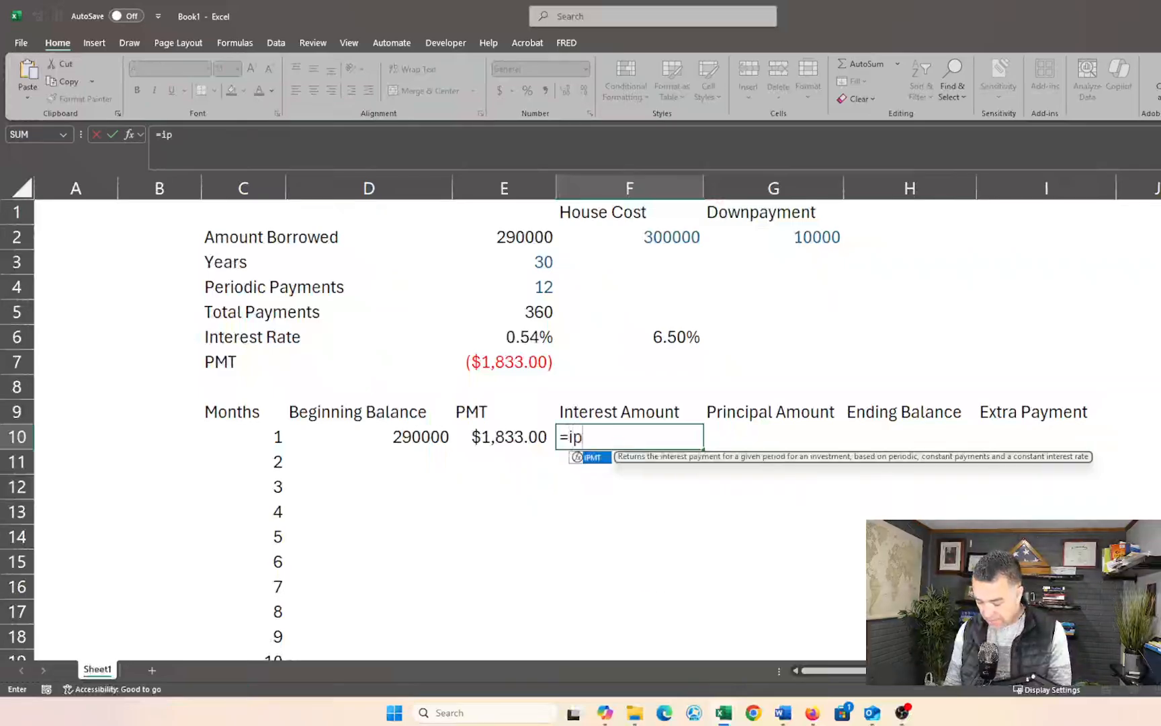
type("mt")
key("Tab")
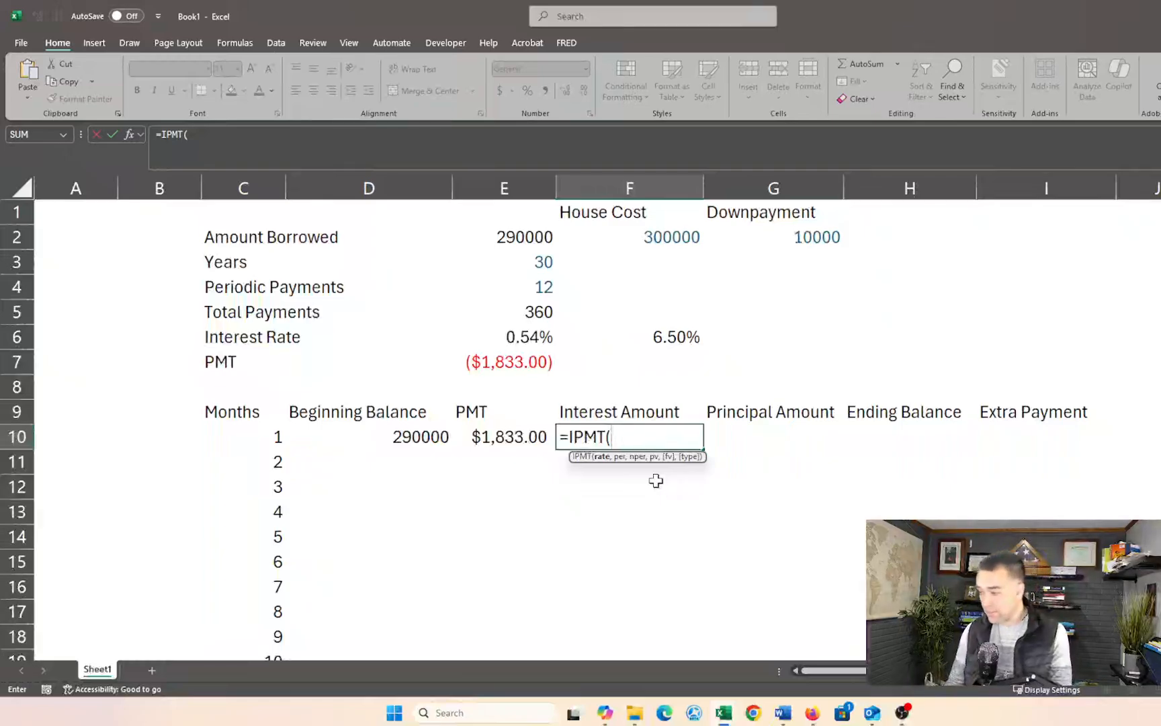
left_click(529, 338)
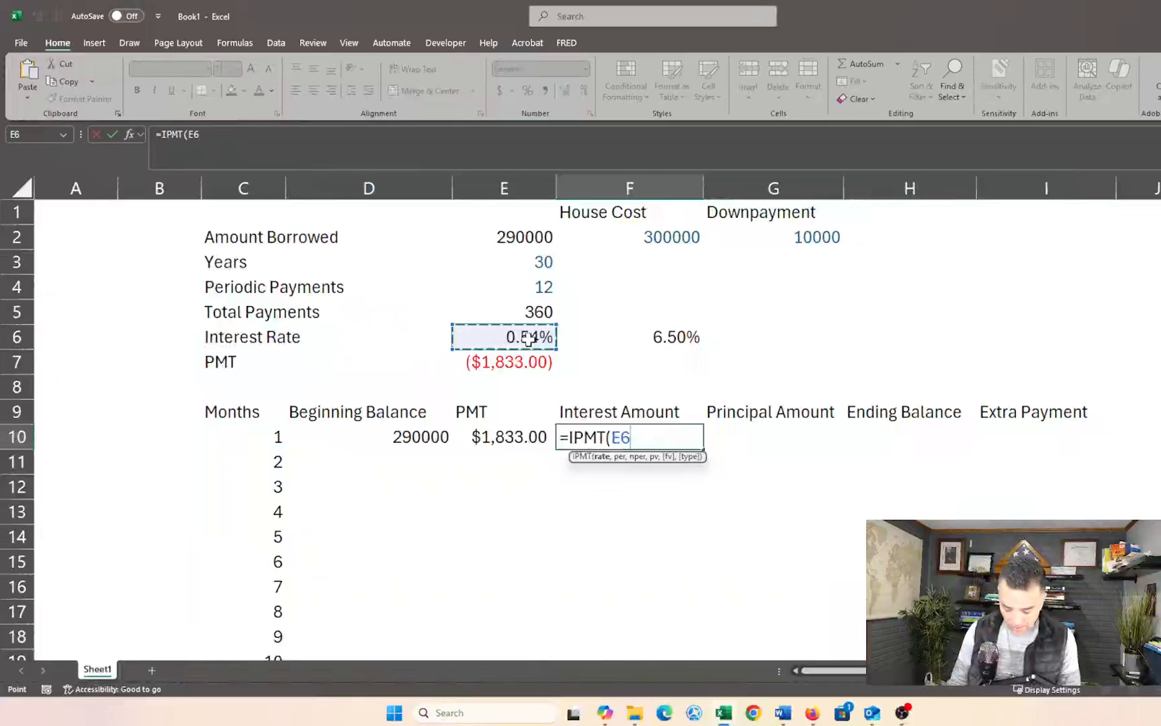
key("F4")
type(",")
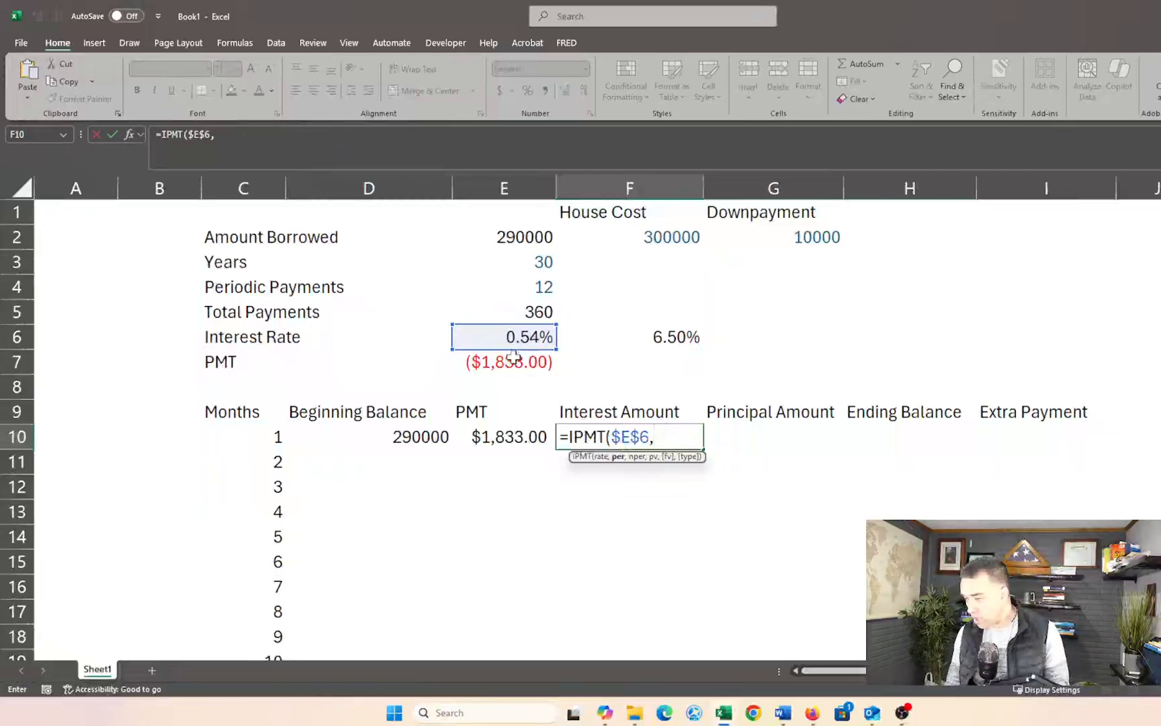
left_click(258, 432)
type(",")
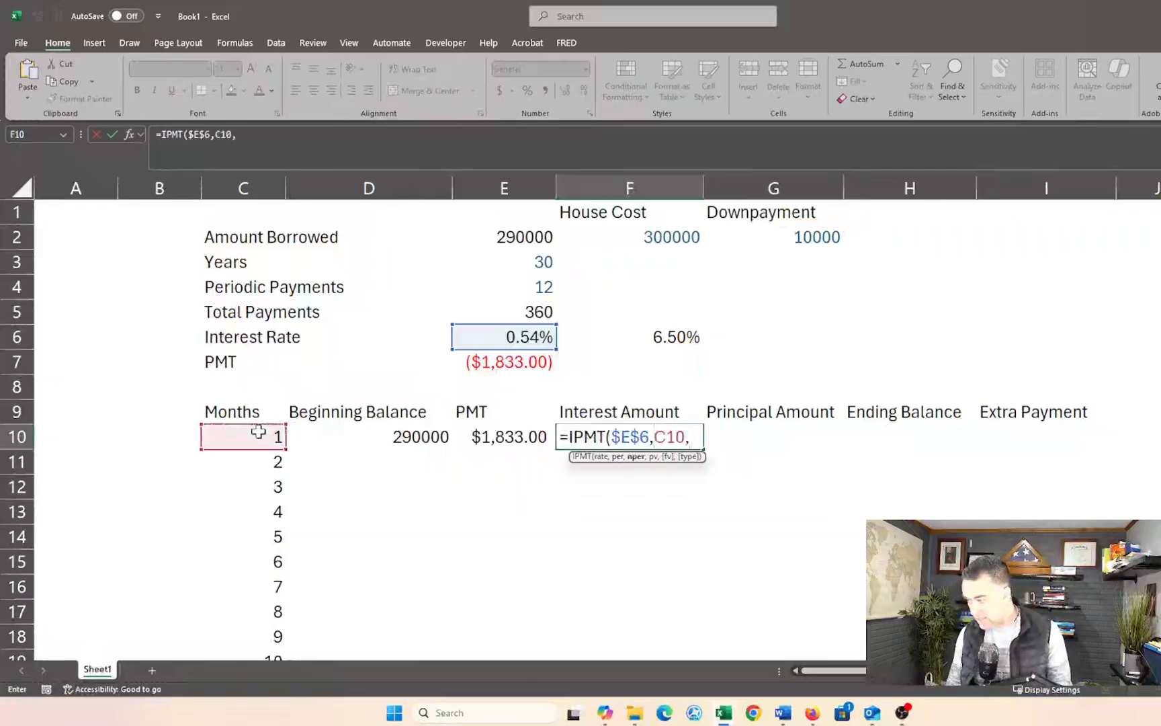
left_click(521, 310)
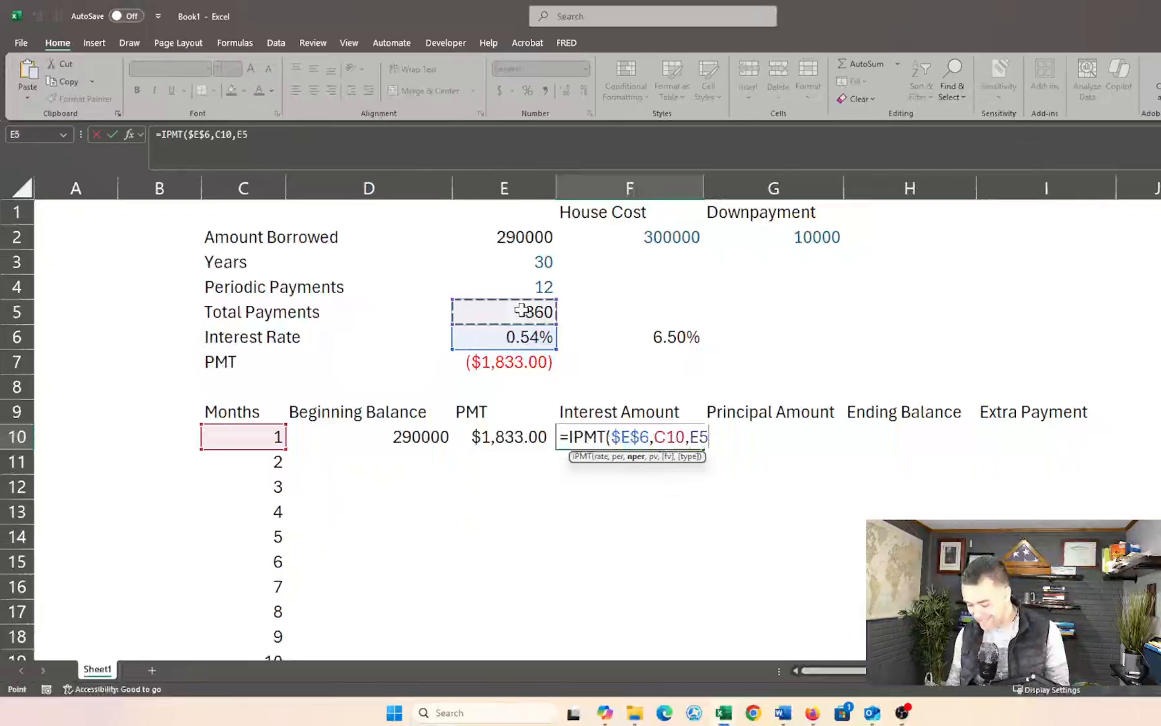
type(",")
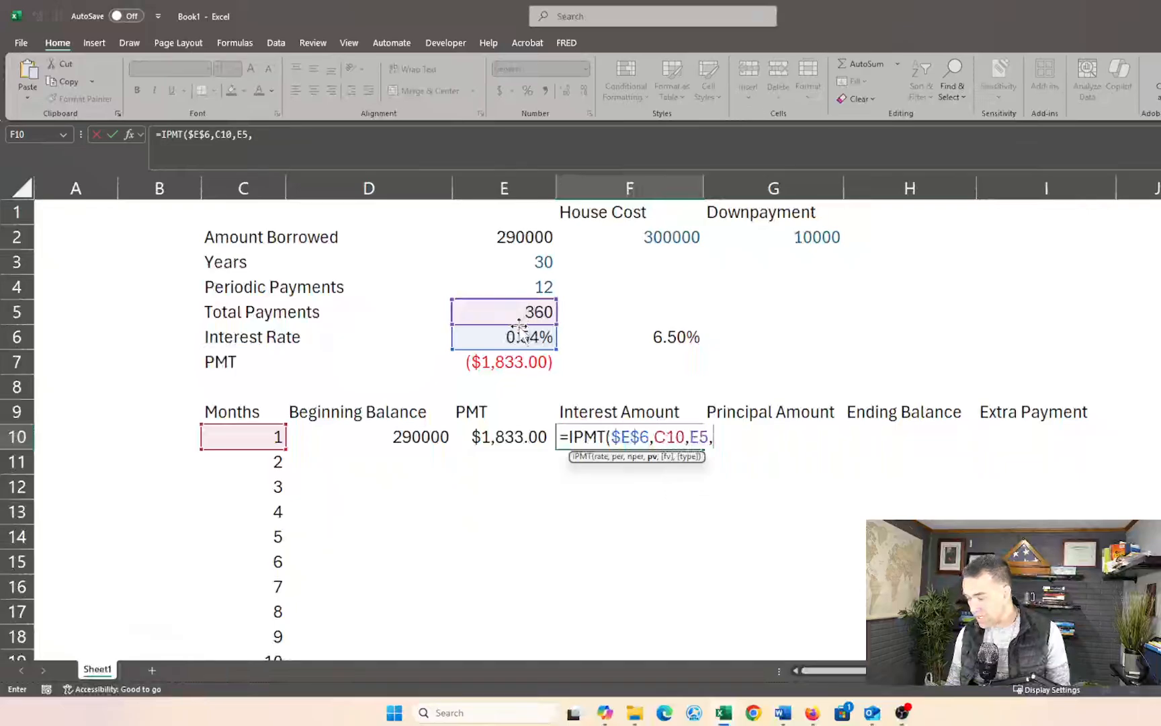
left_click(512, 238)
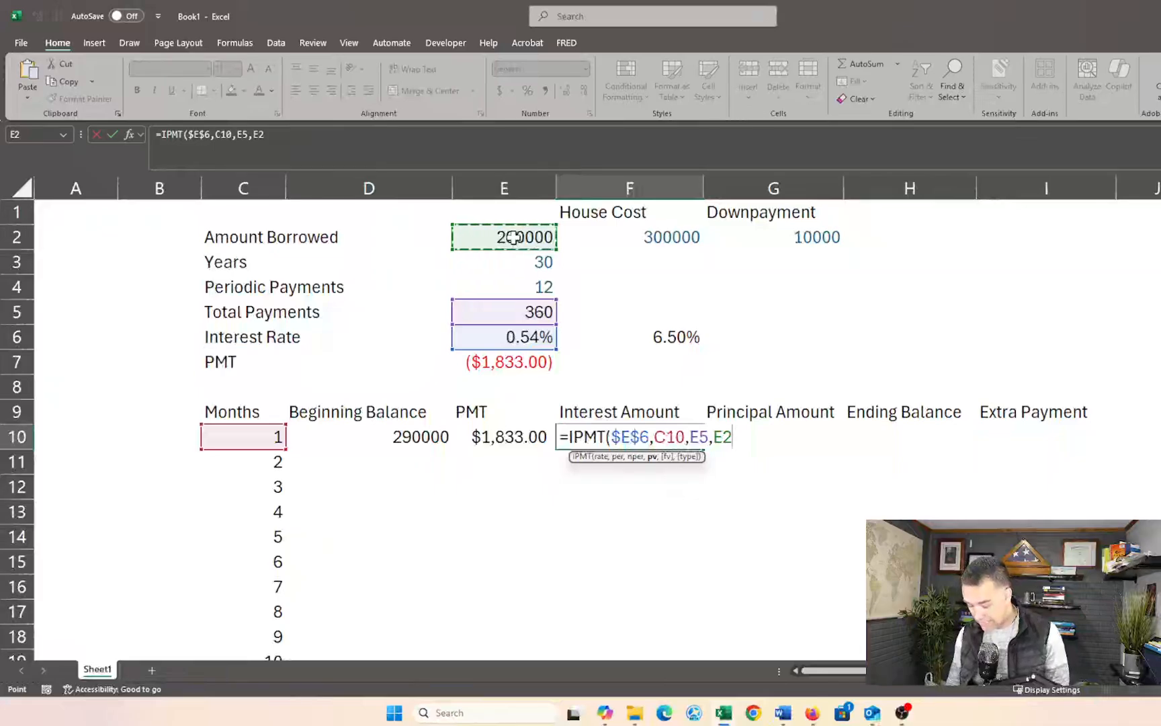
type(",0")
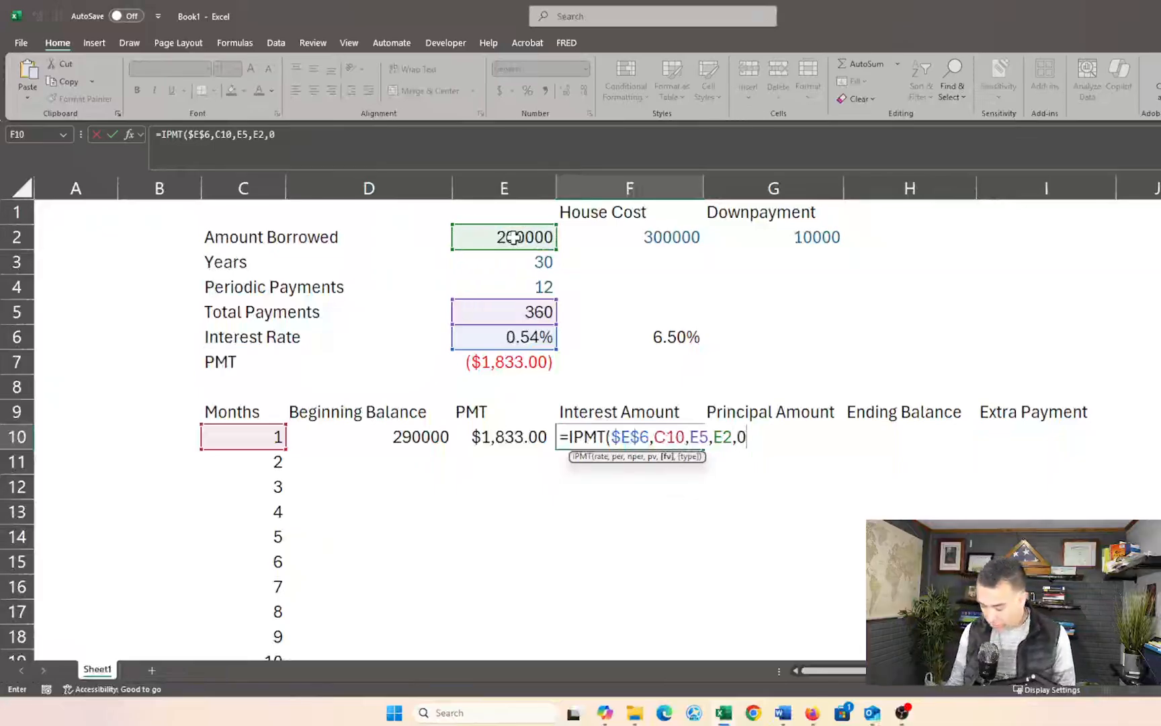
type(")")
key("Return")
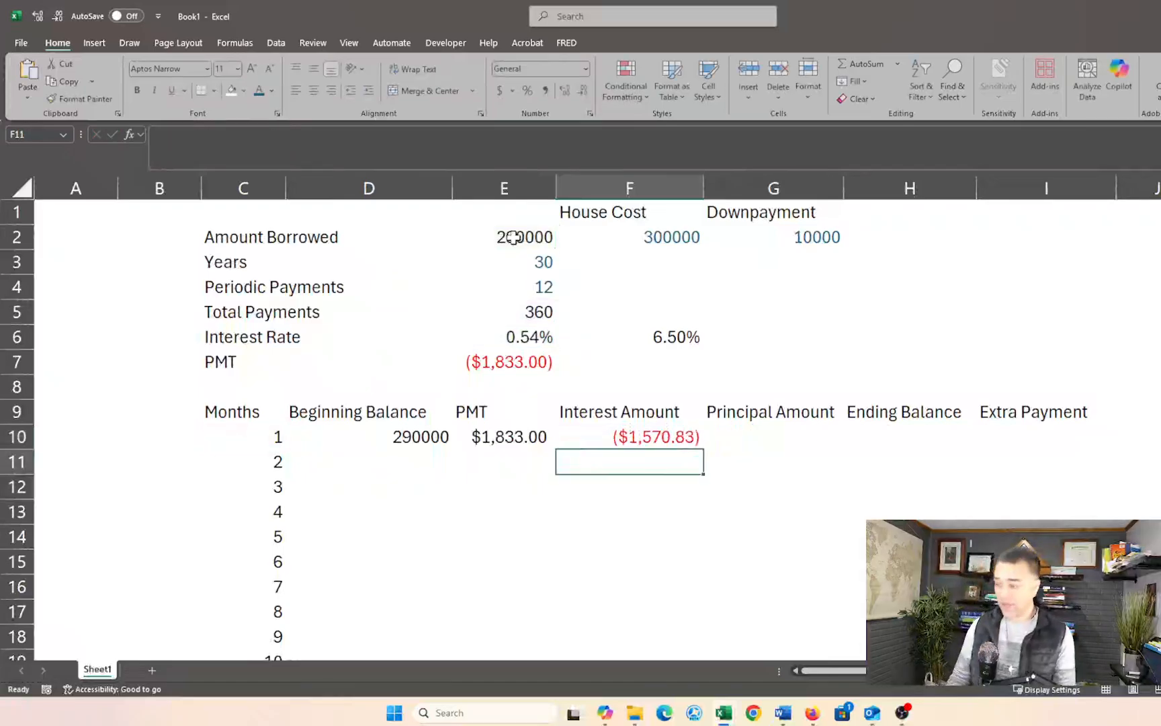
Calculate the first month's Principal Amount in G10 as payment minus interest with =E10-F10.
left_click(735, 432)
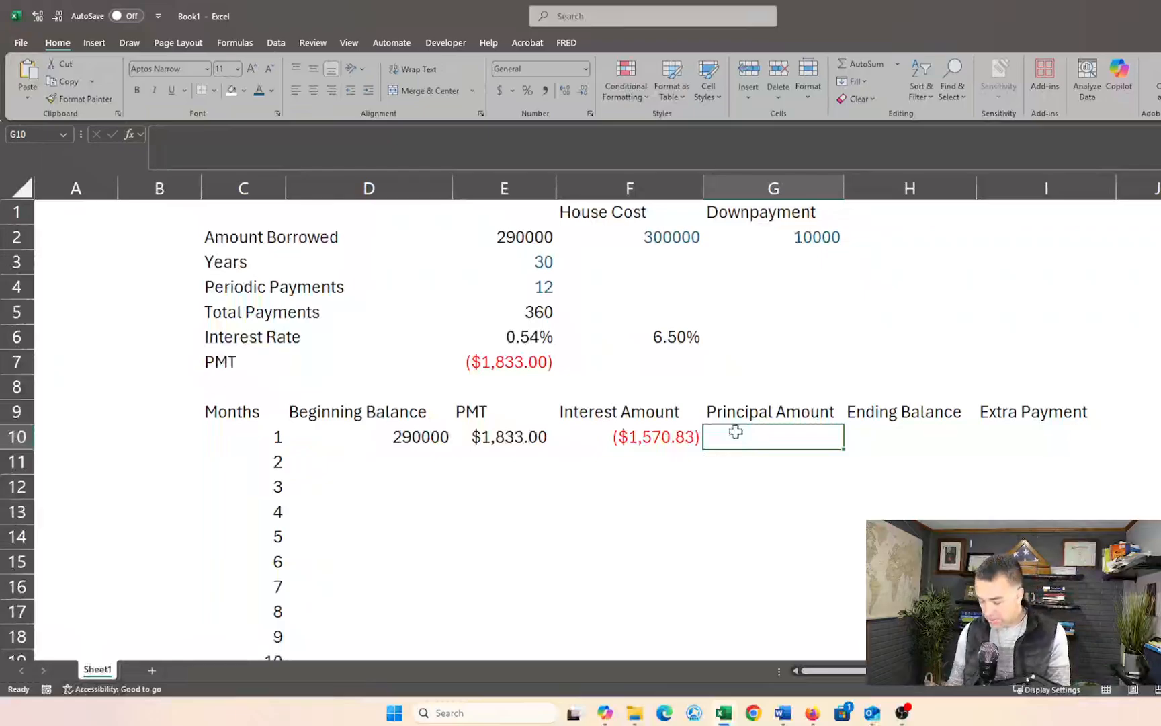
type("=")
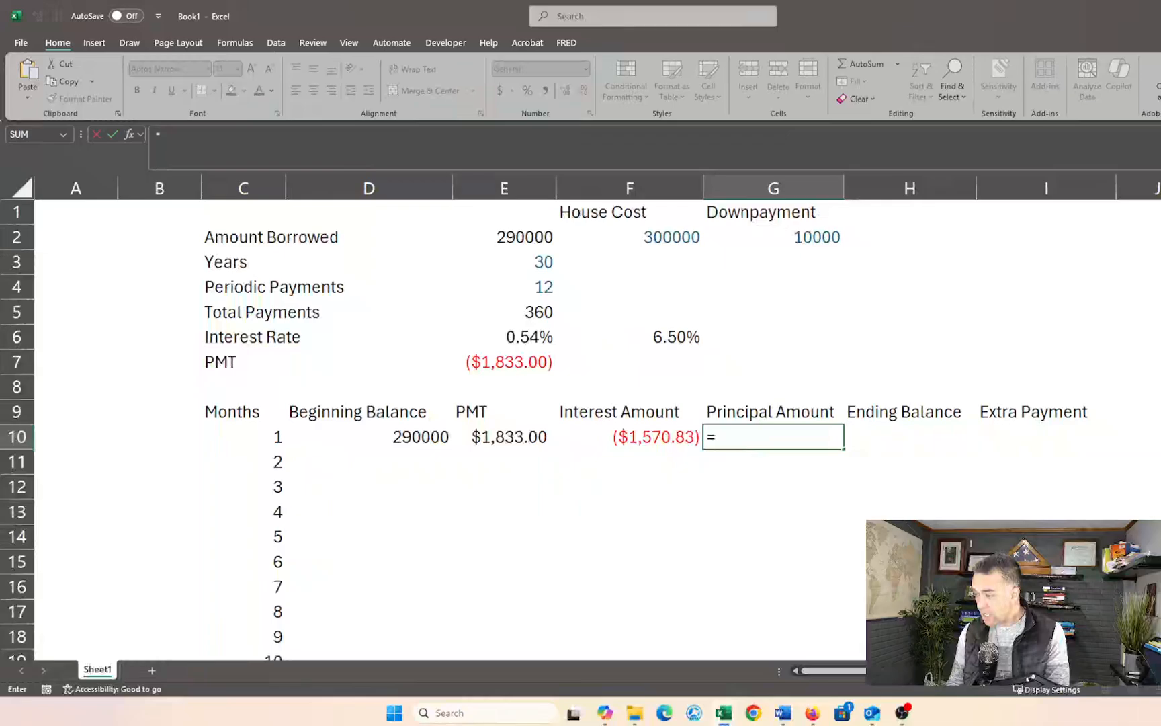
key("Left")
key("Left")
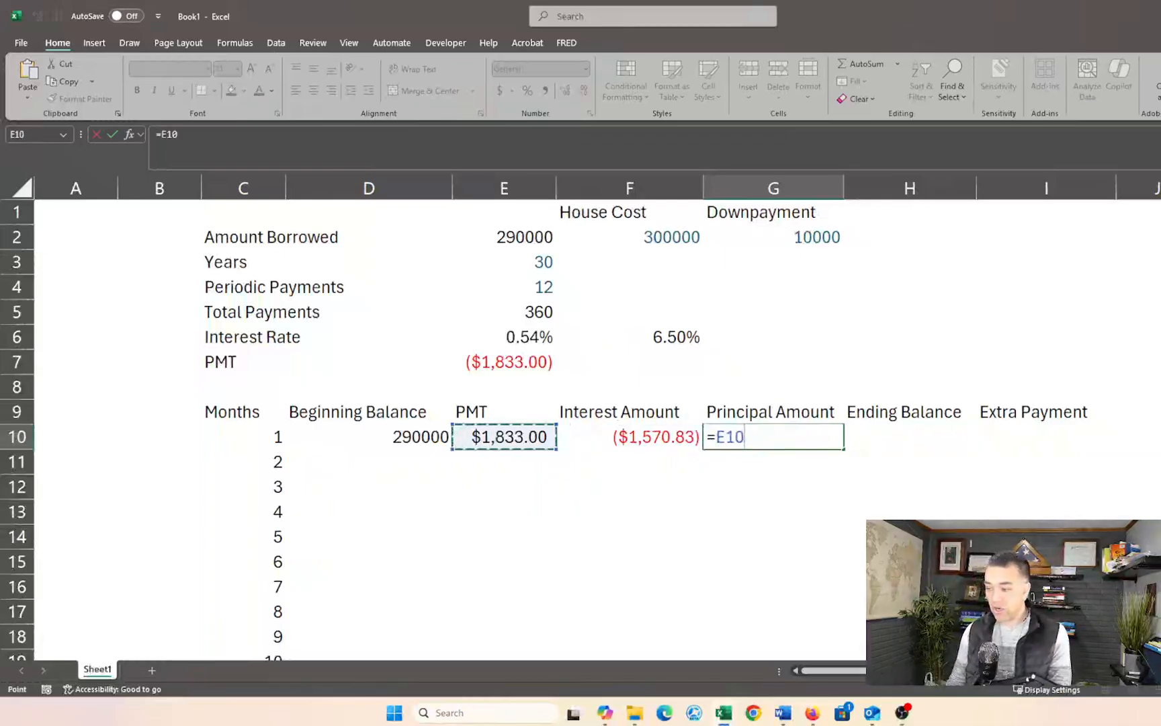
type("-")
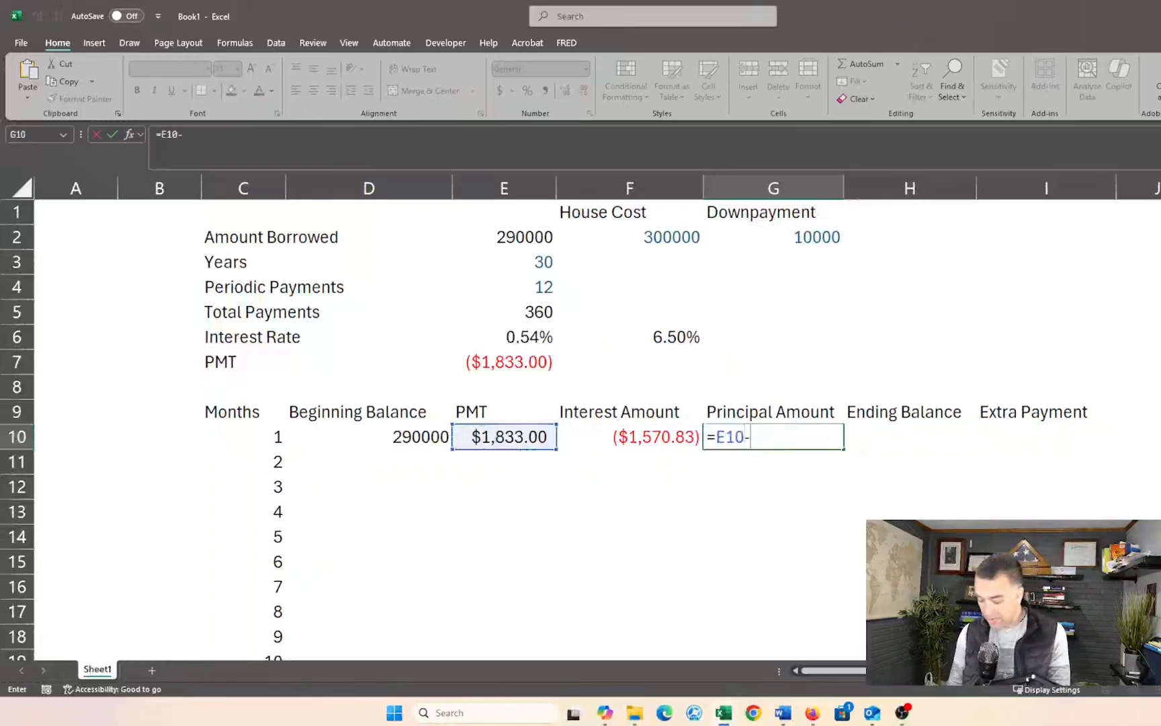
key("Left")
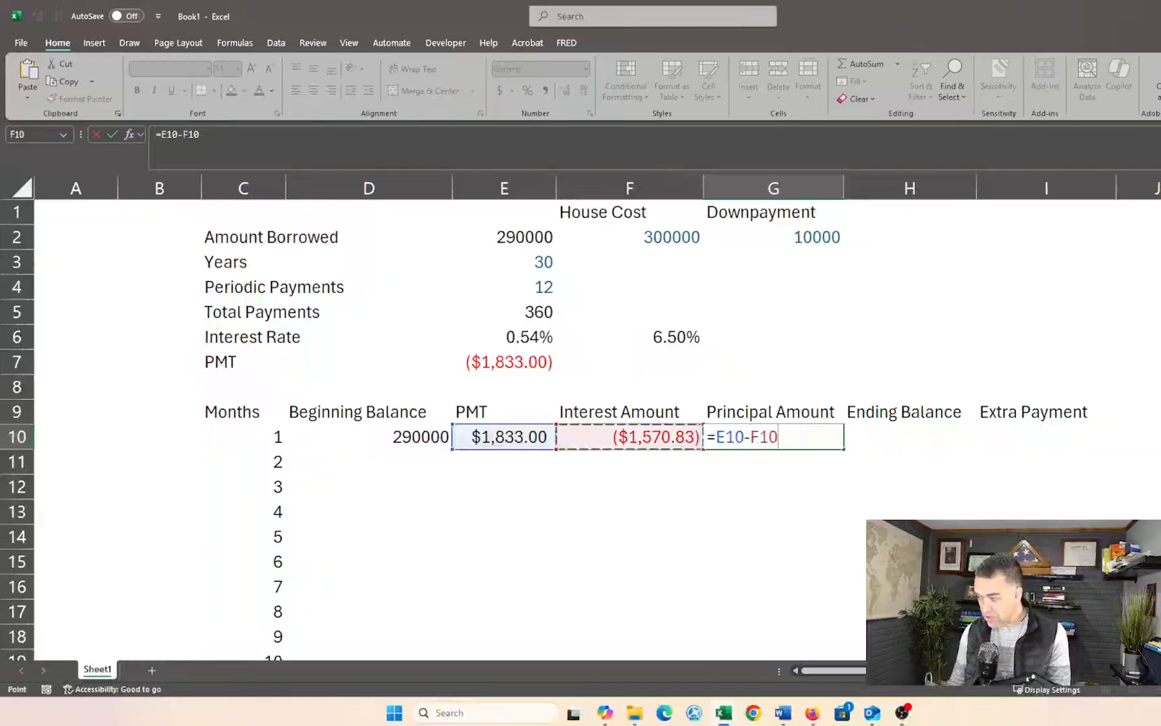
key("Return")
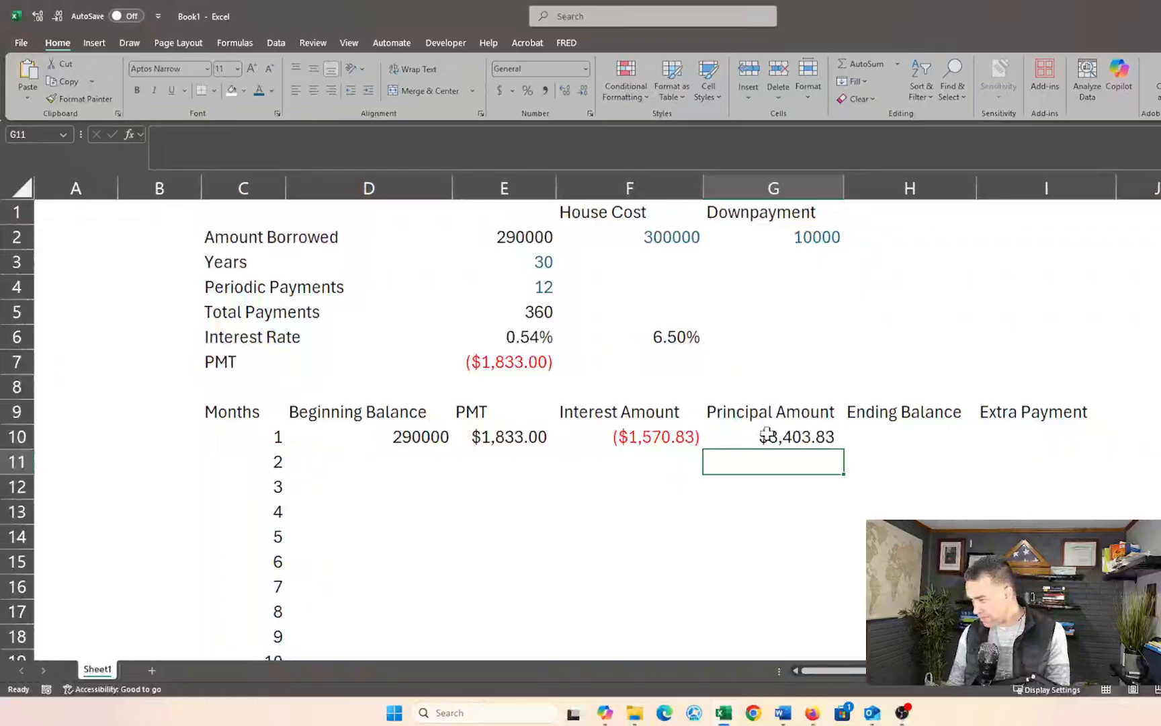
double_click(736, 435)
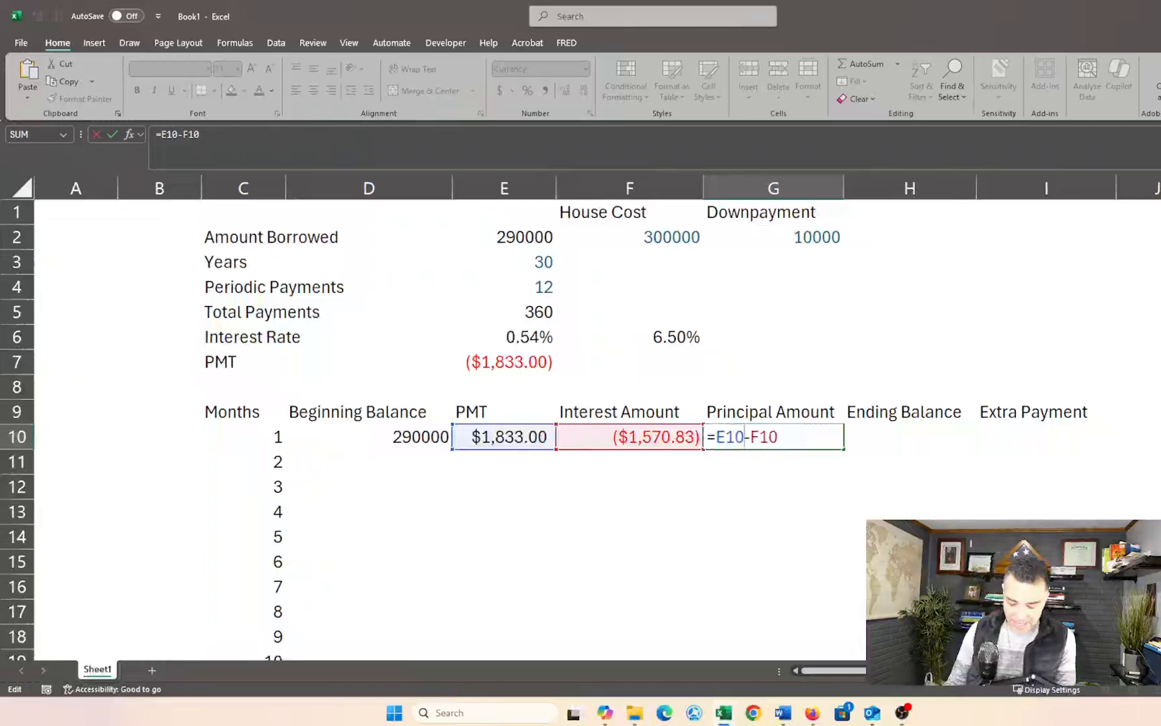
key("Return")
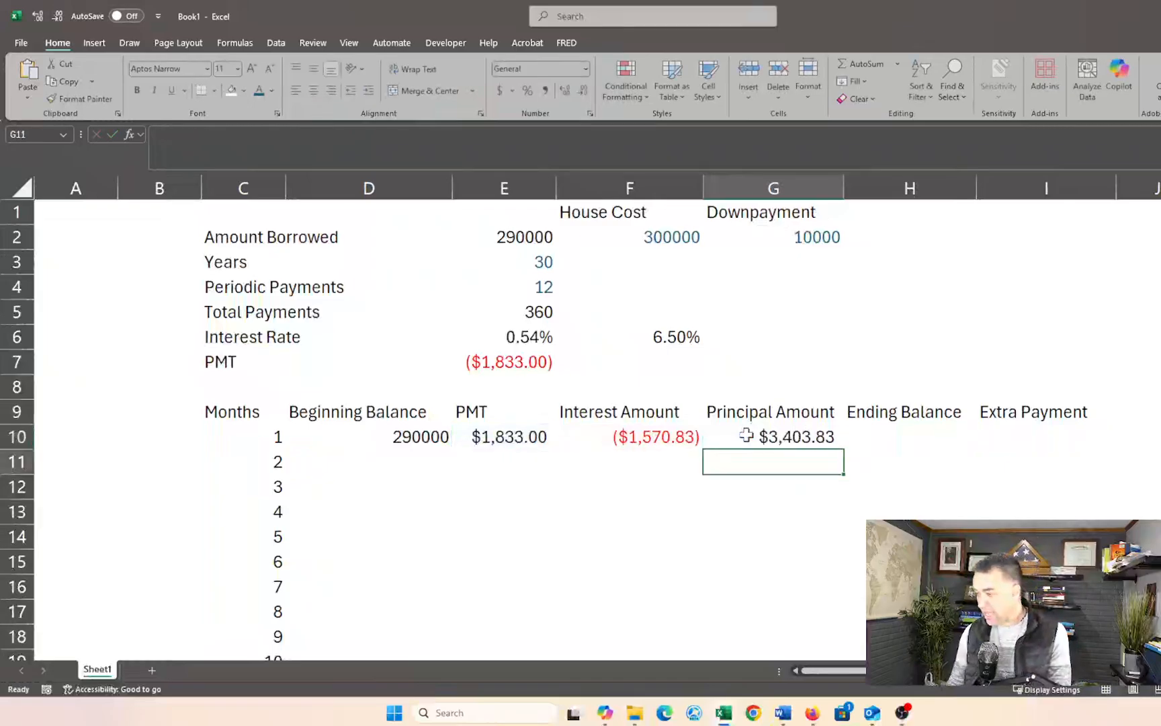
Negate the Interest Amount formula in F10 so that it reads =-IPMT($E$6,C10,E5,E2,0).
left_click(617, 437)
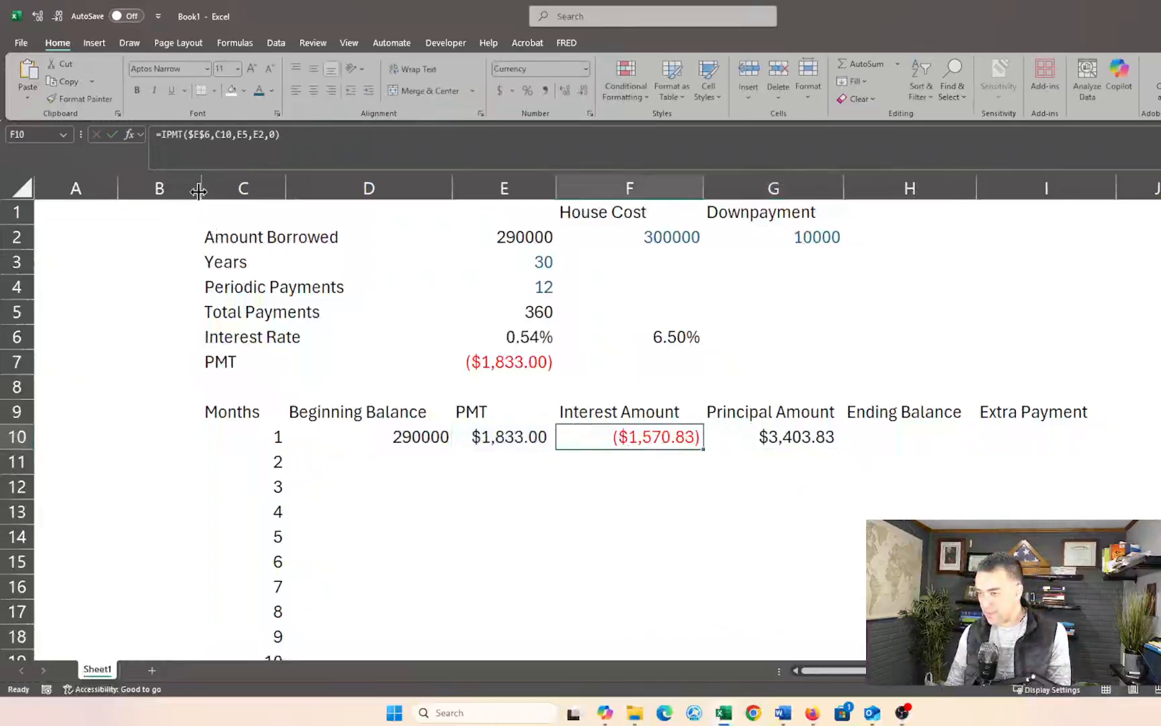
left_click(161, 135)
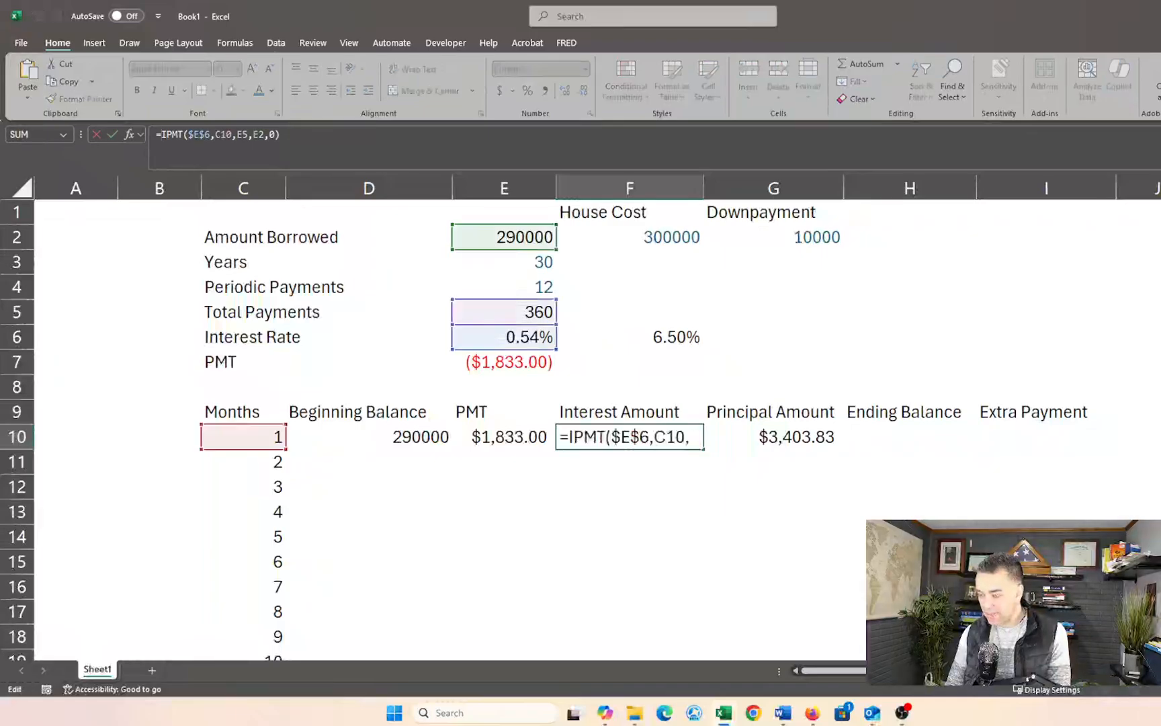
type("-")
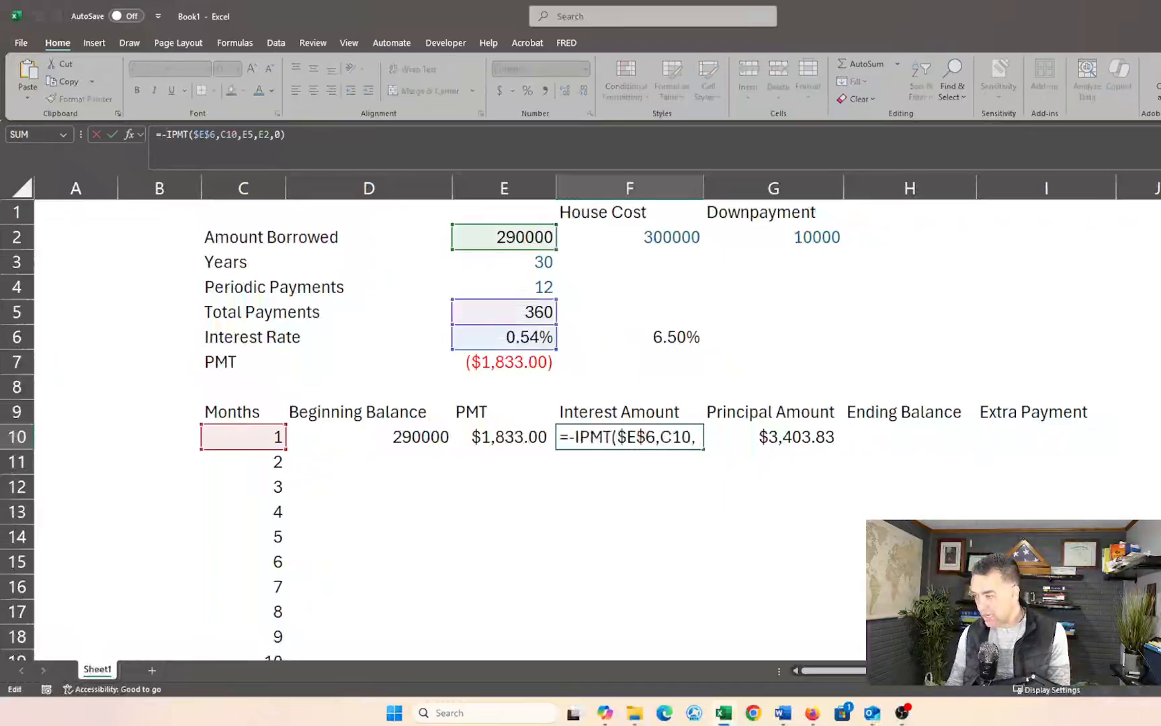
key("Return")
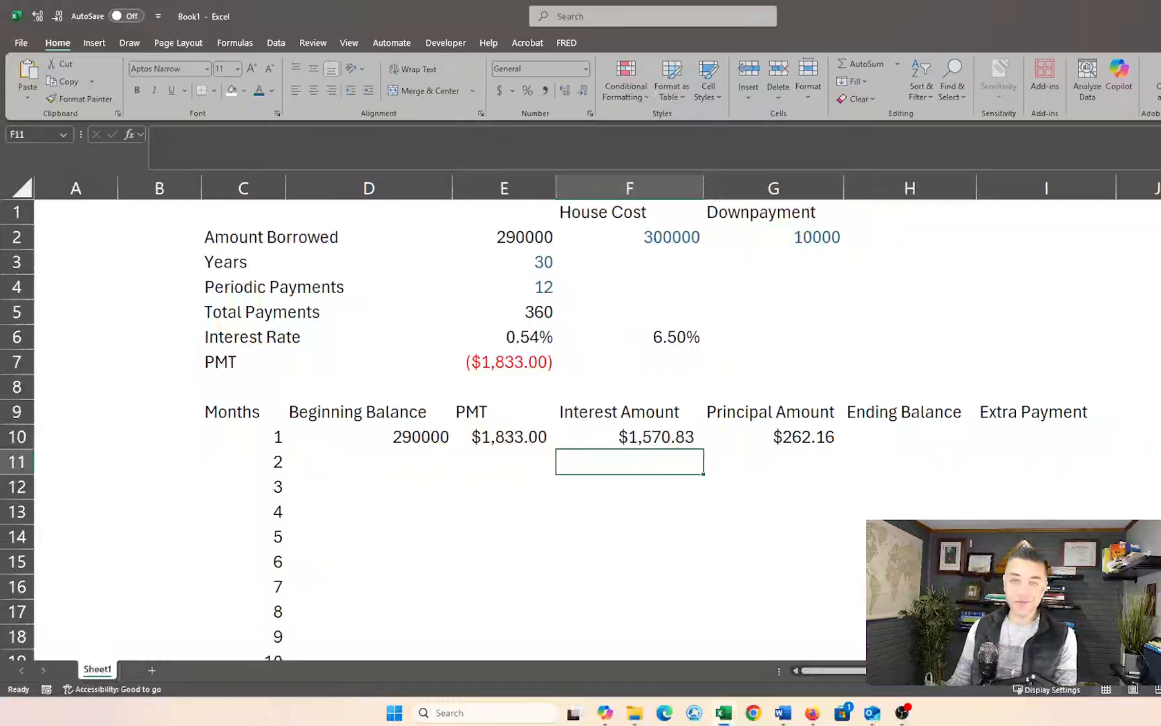
Calculate the first month's Ending Balance in H10 as beginning balance minus principal with =D10-G10.
key("Up")
key("Right")
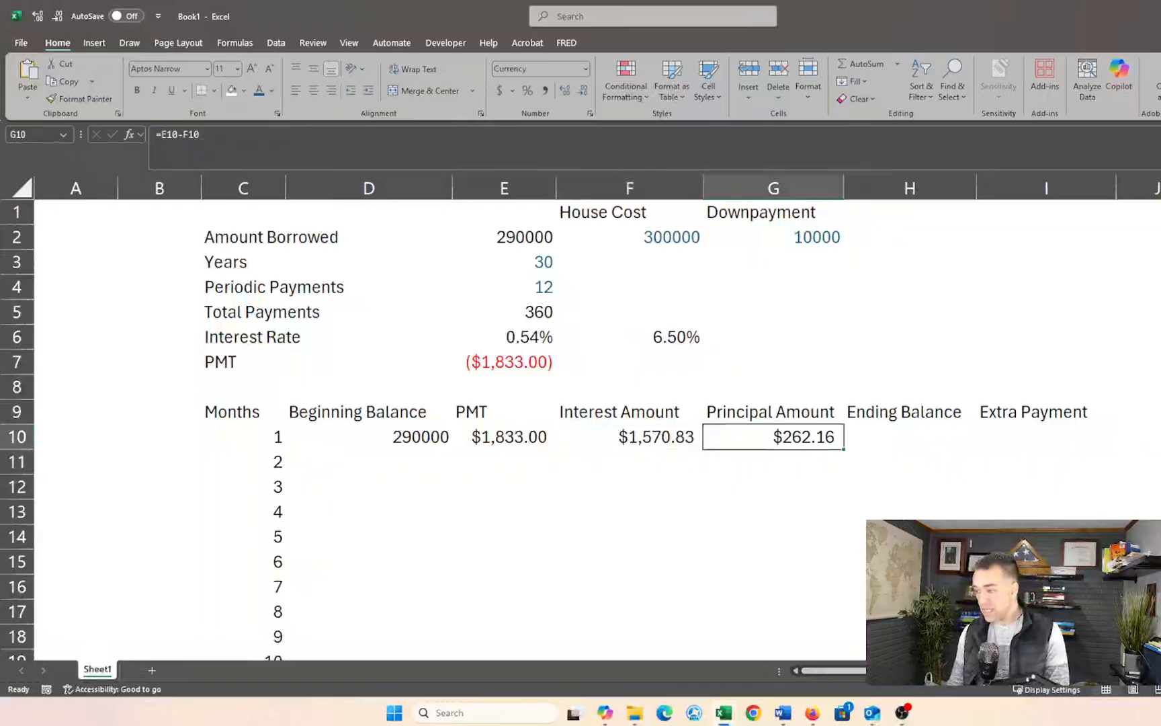
key("Left")
key("Left")
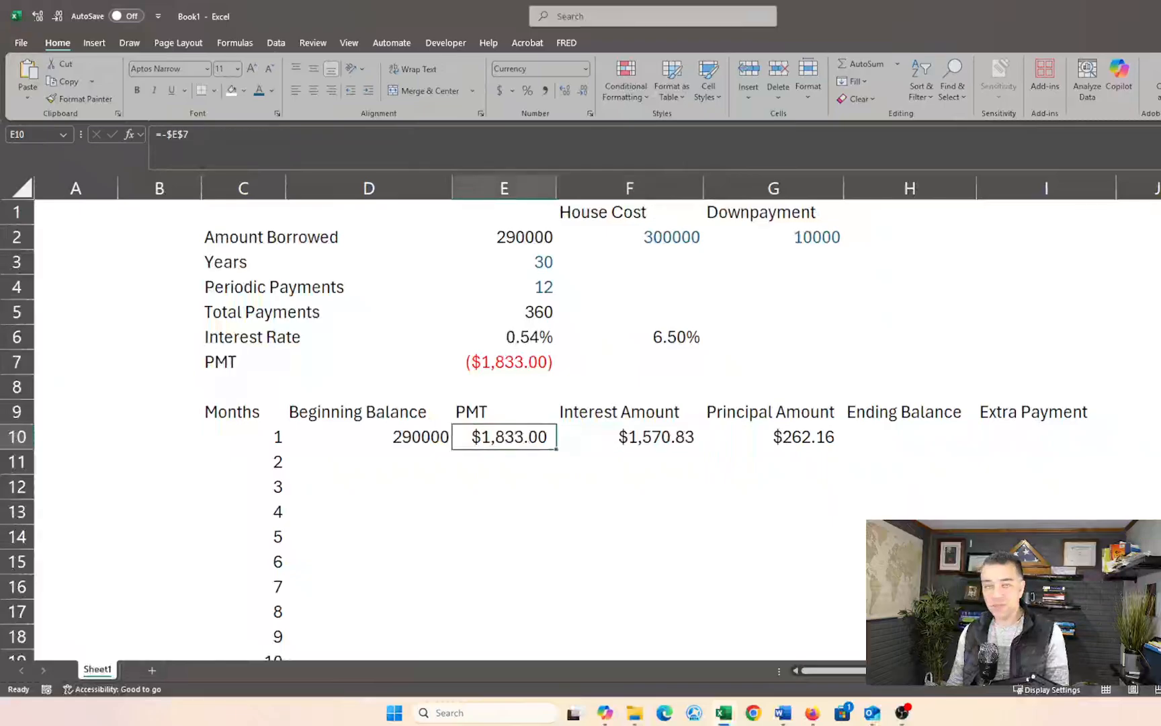
key("Right")
key("Right")
key("Right")
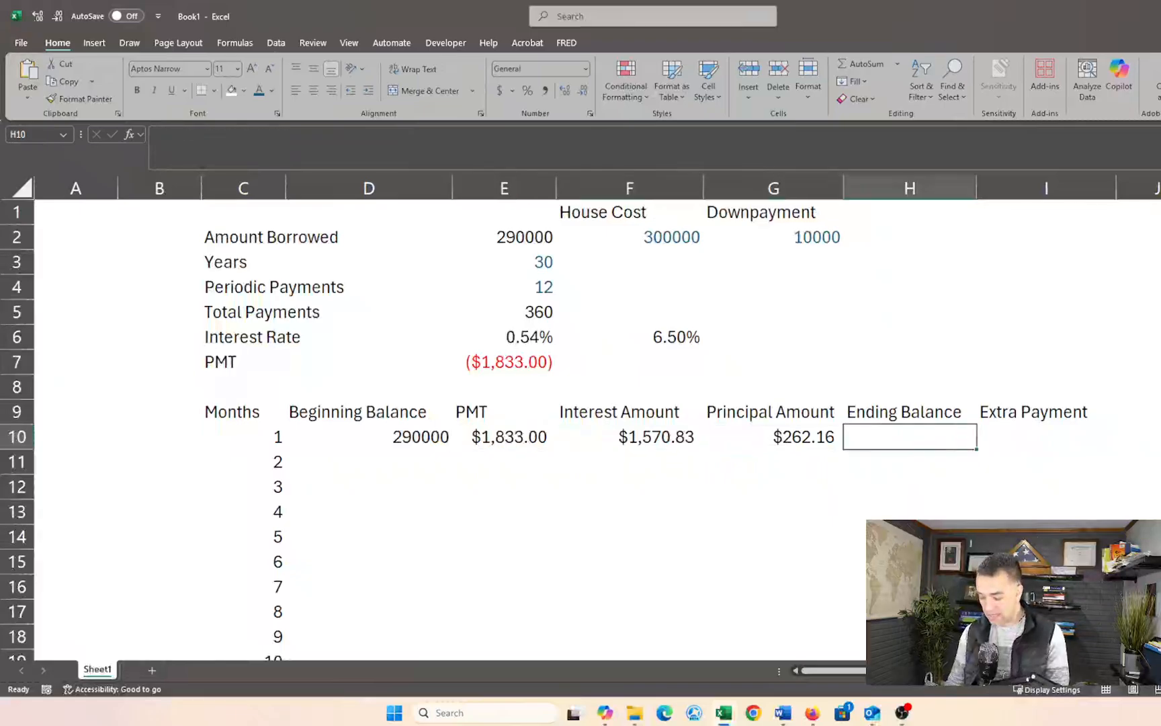
type("=")
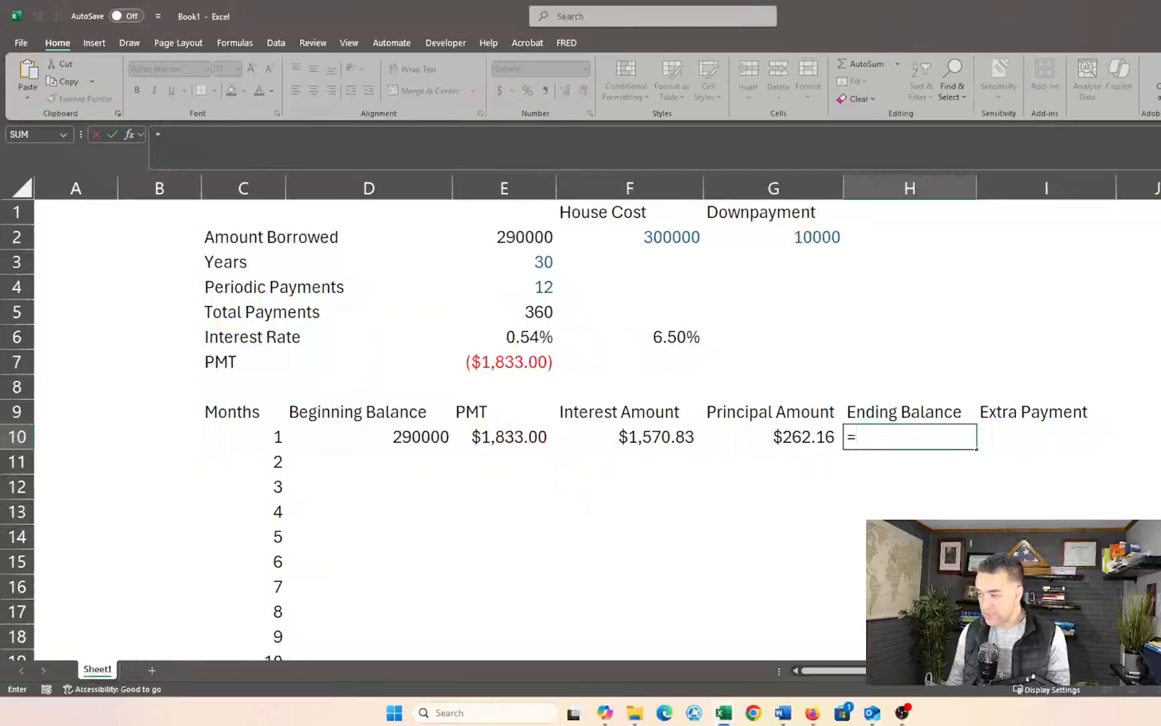
key("Left")
key("Left")
key("Left")
key("Left")
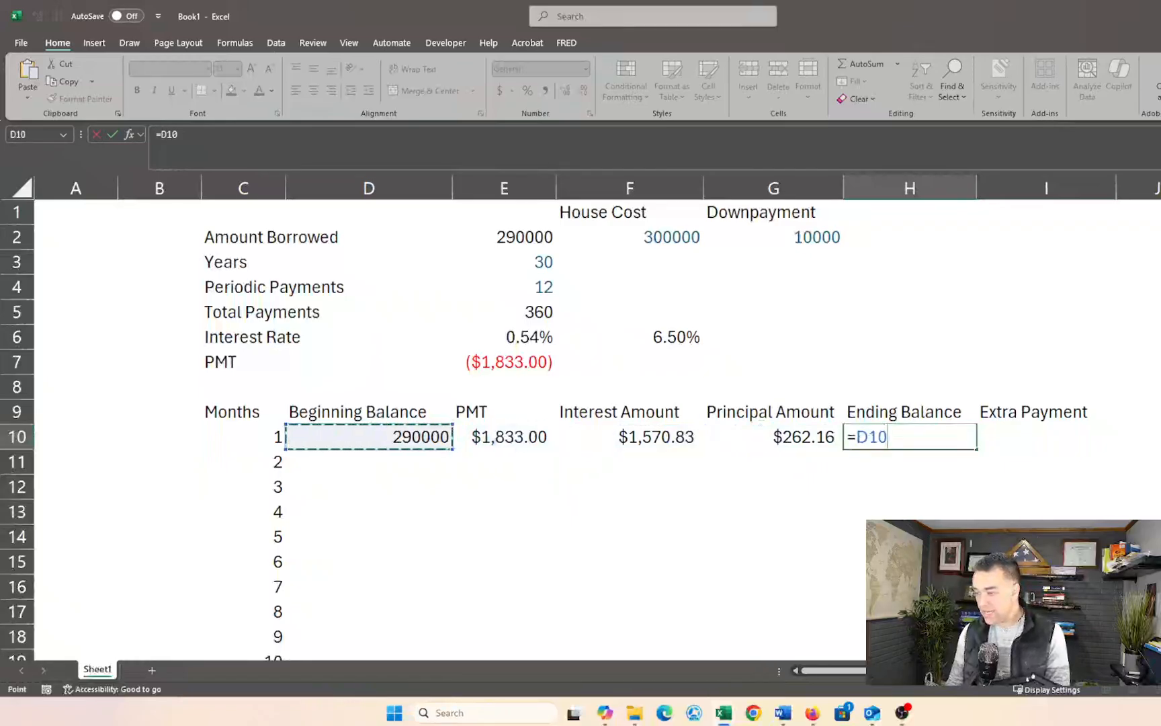
type("-")
key("Right")
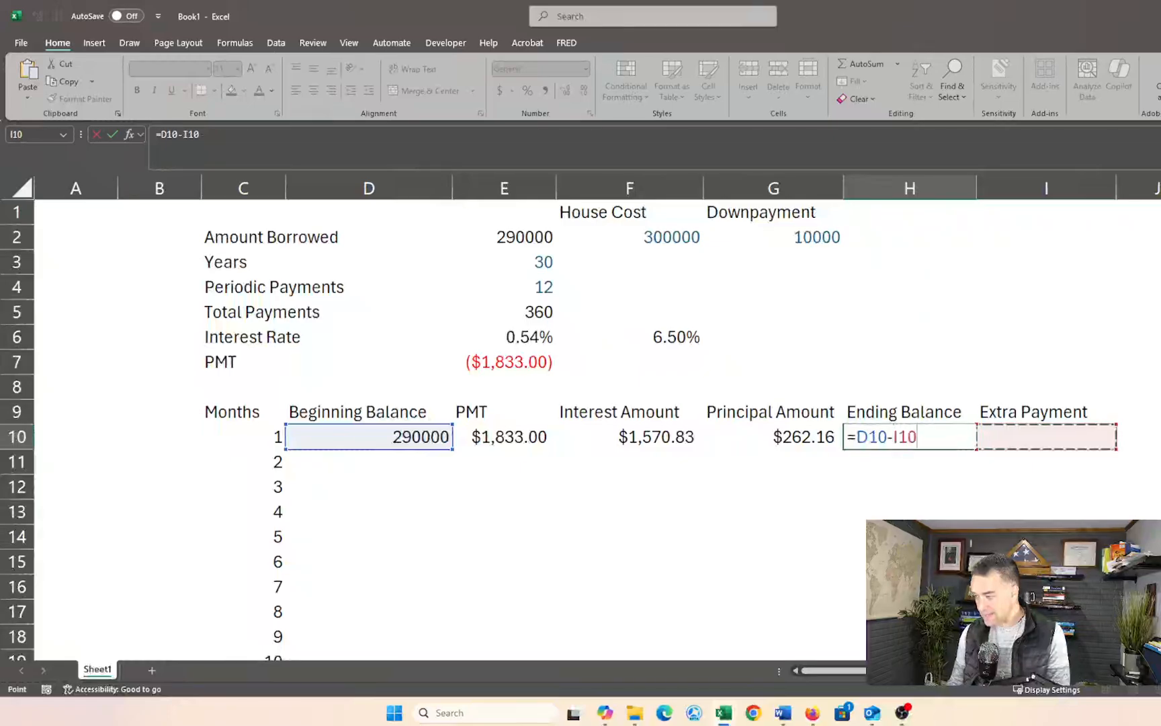
key("Left")
key("Left")
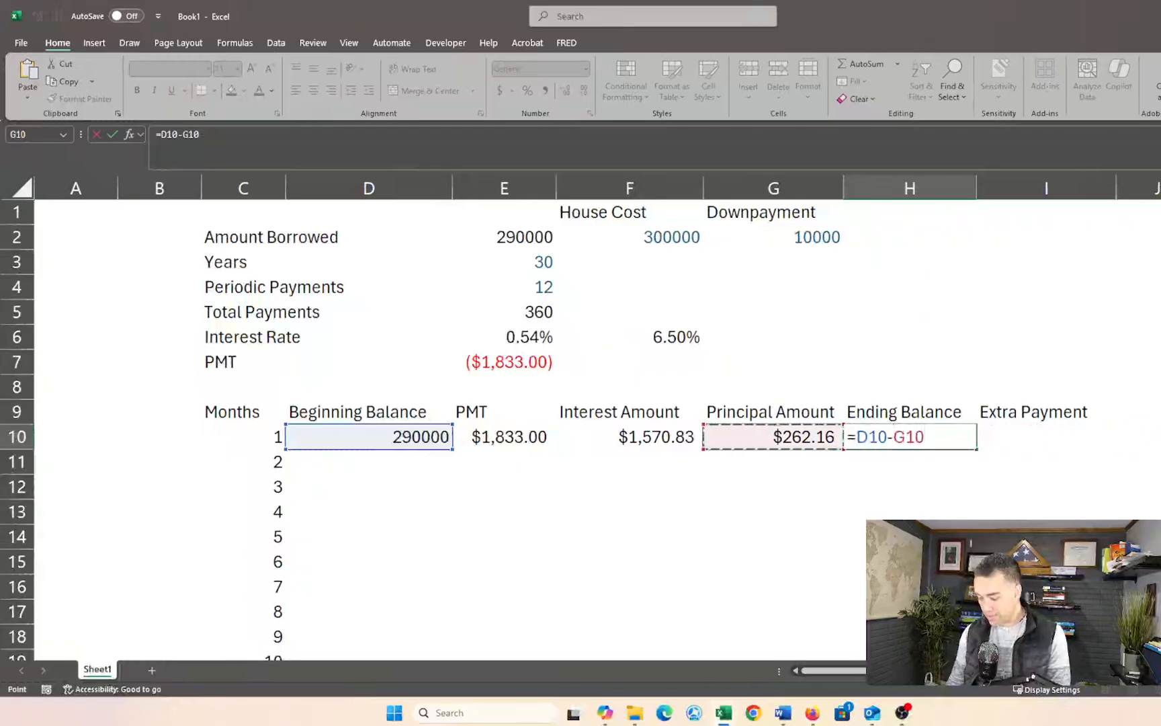
key("Return")
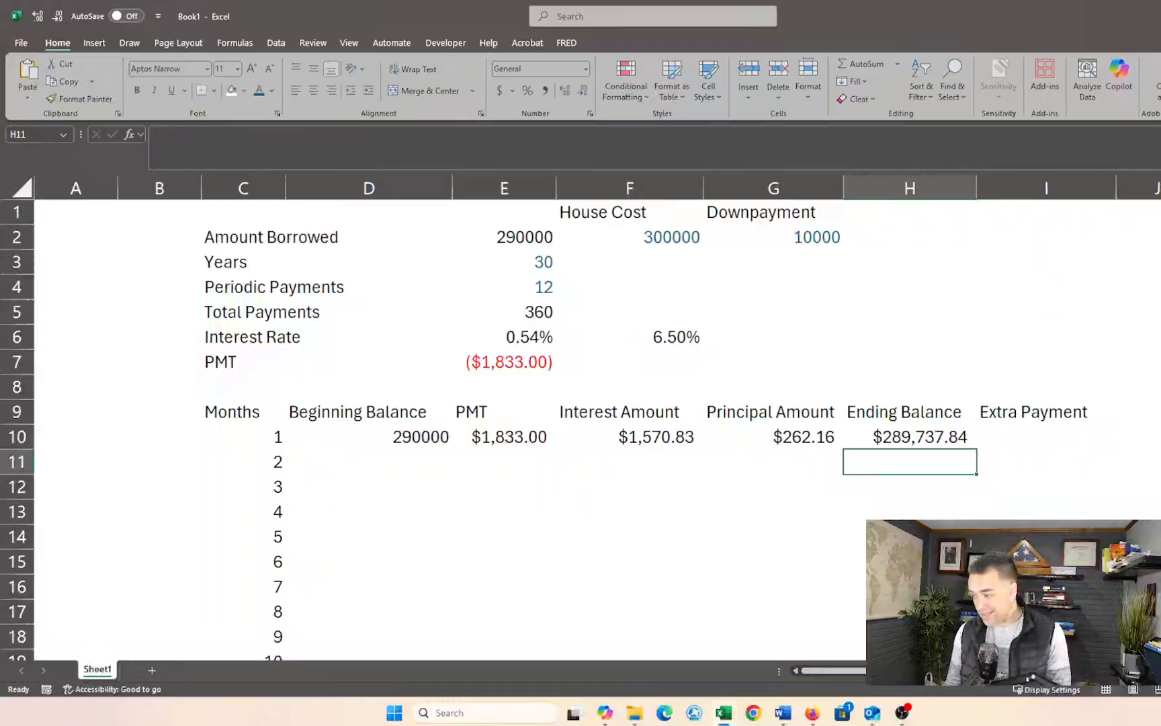
Link the second month's Beginning Balance in D11 to the first month's ending balance with =H10.
key("Up")
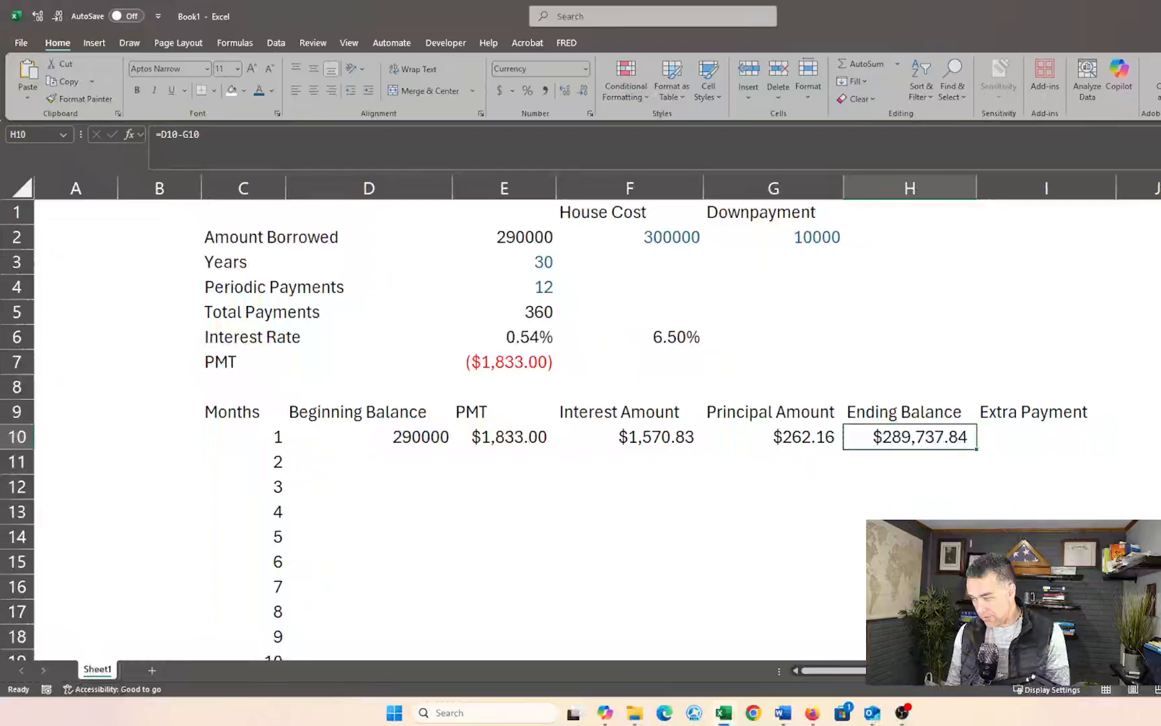
key("Left")
key("Left")
key("Left")
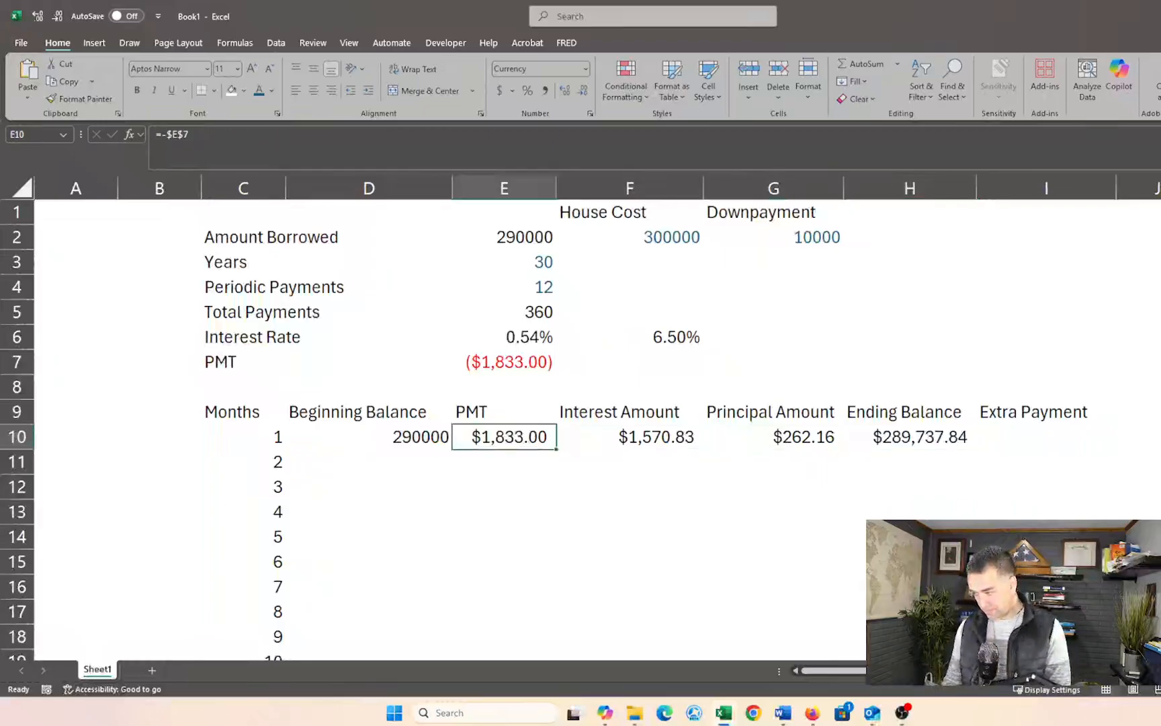
key("Left")
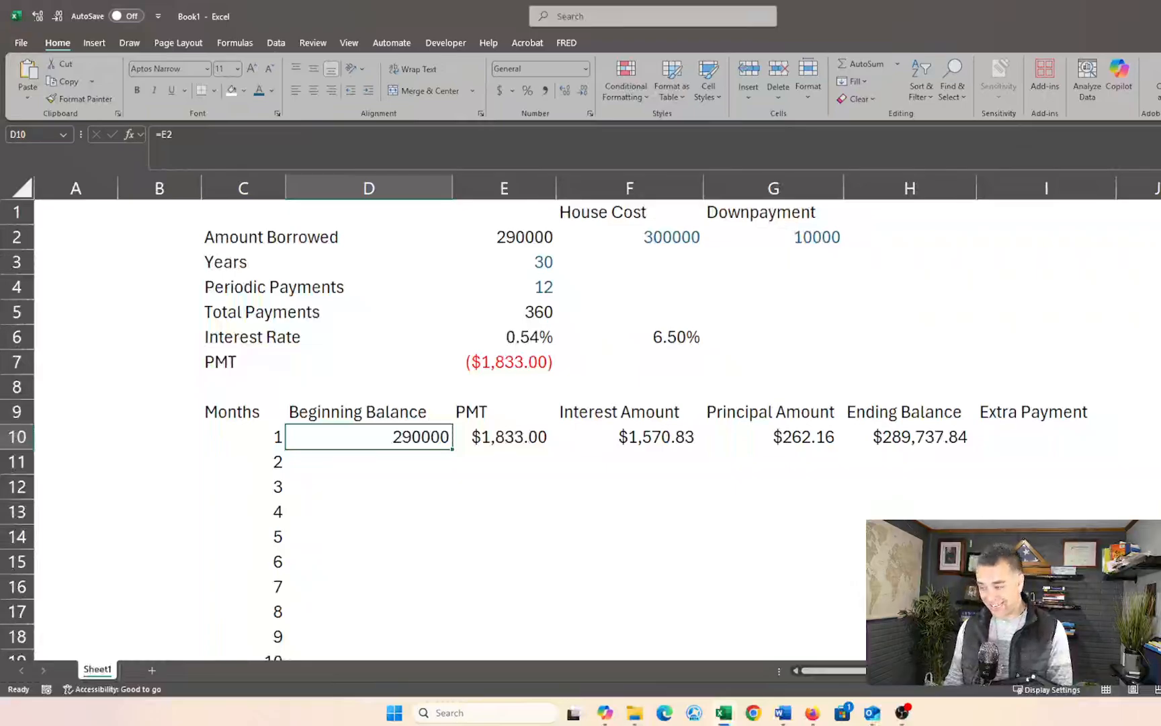
key("Down")
type("=")
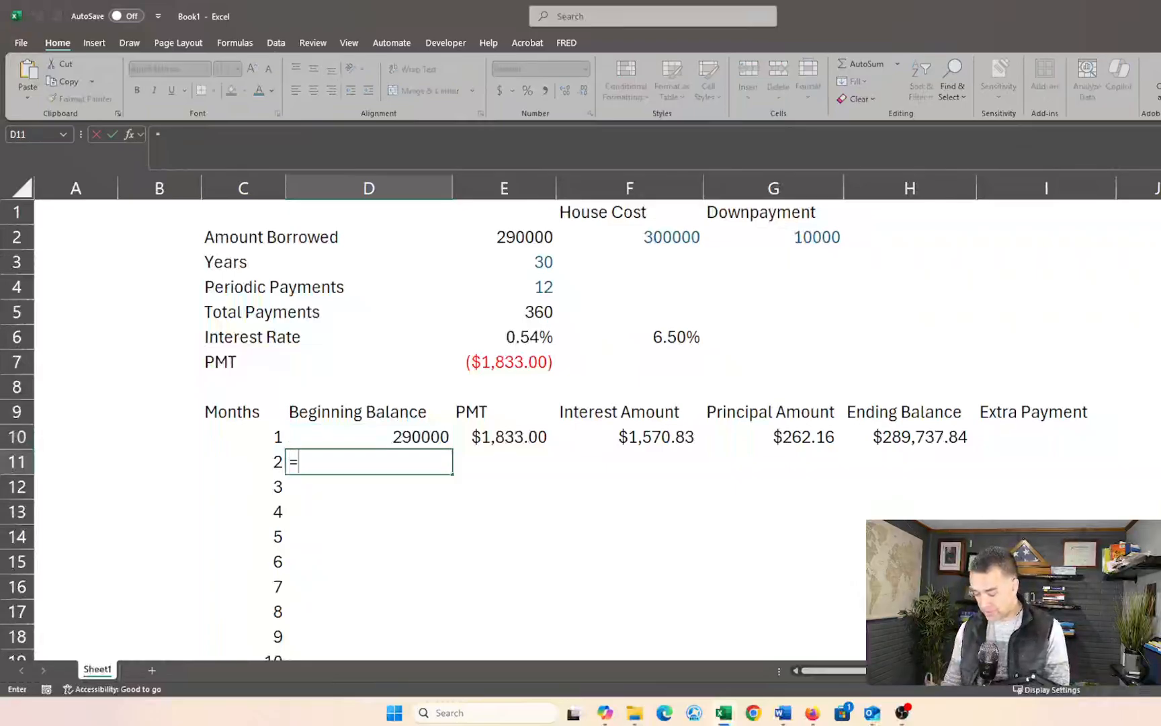
key("Right")
key("Right")
key("Right")
key("Right")
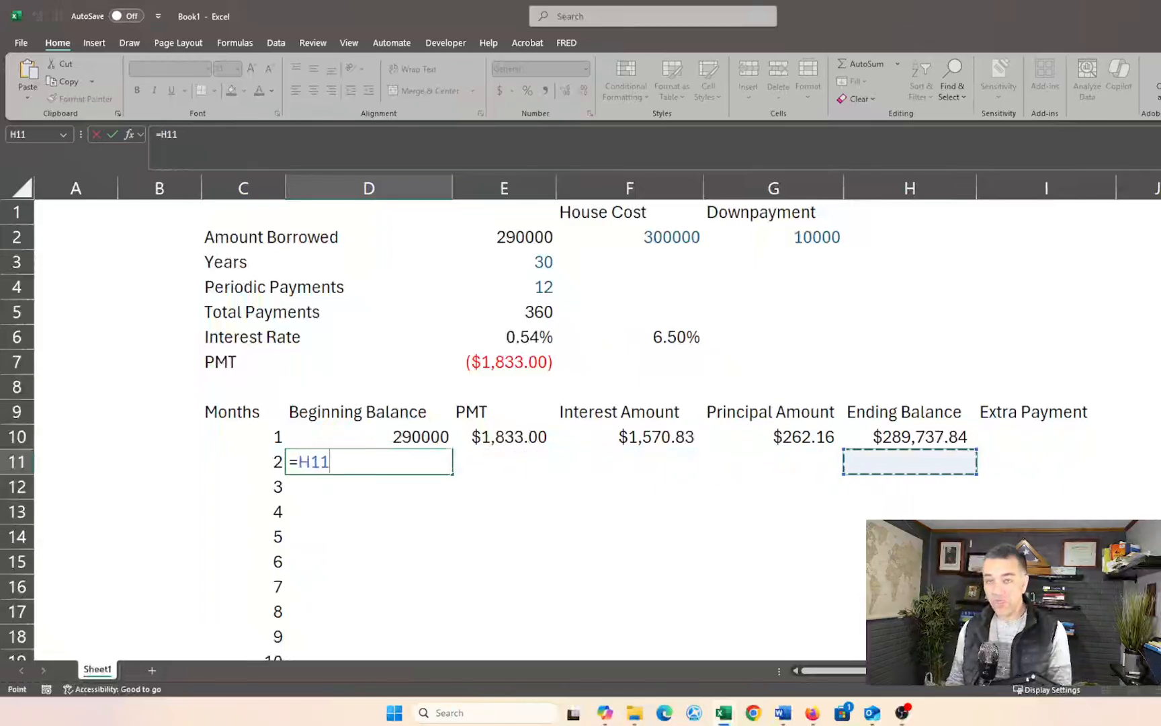
key("Up")
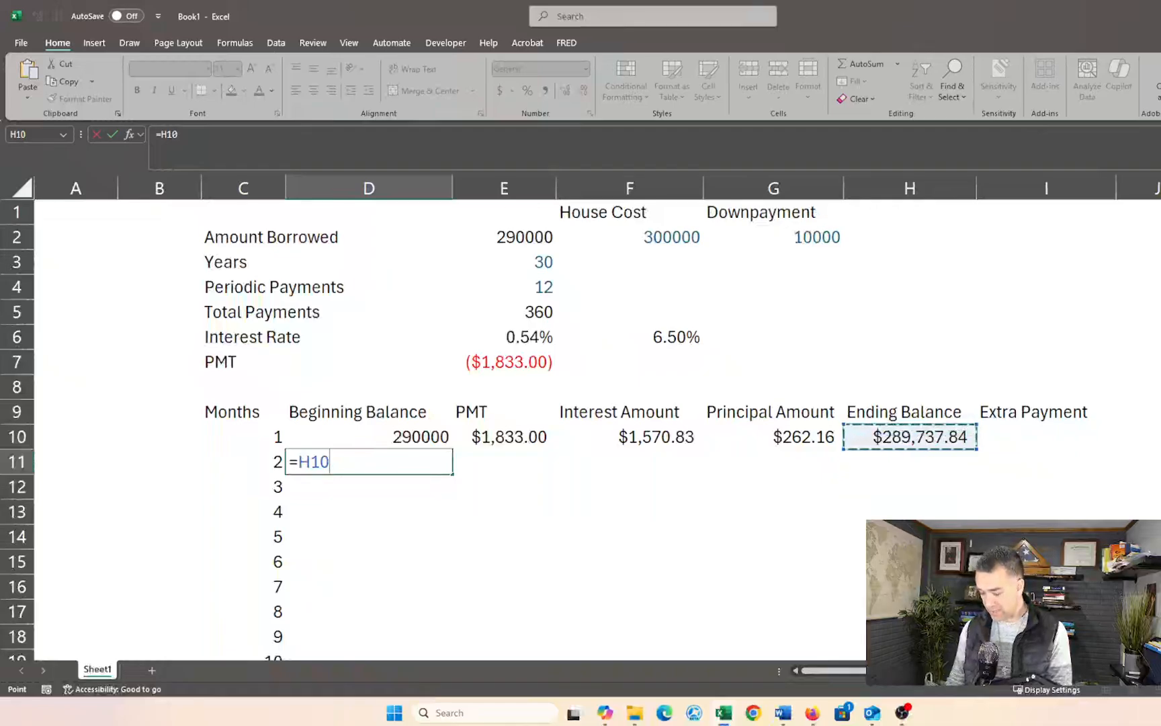
key("Return")
Fill the PMT formula from E10 down to the second month in E11.
key("Up")
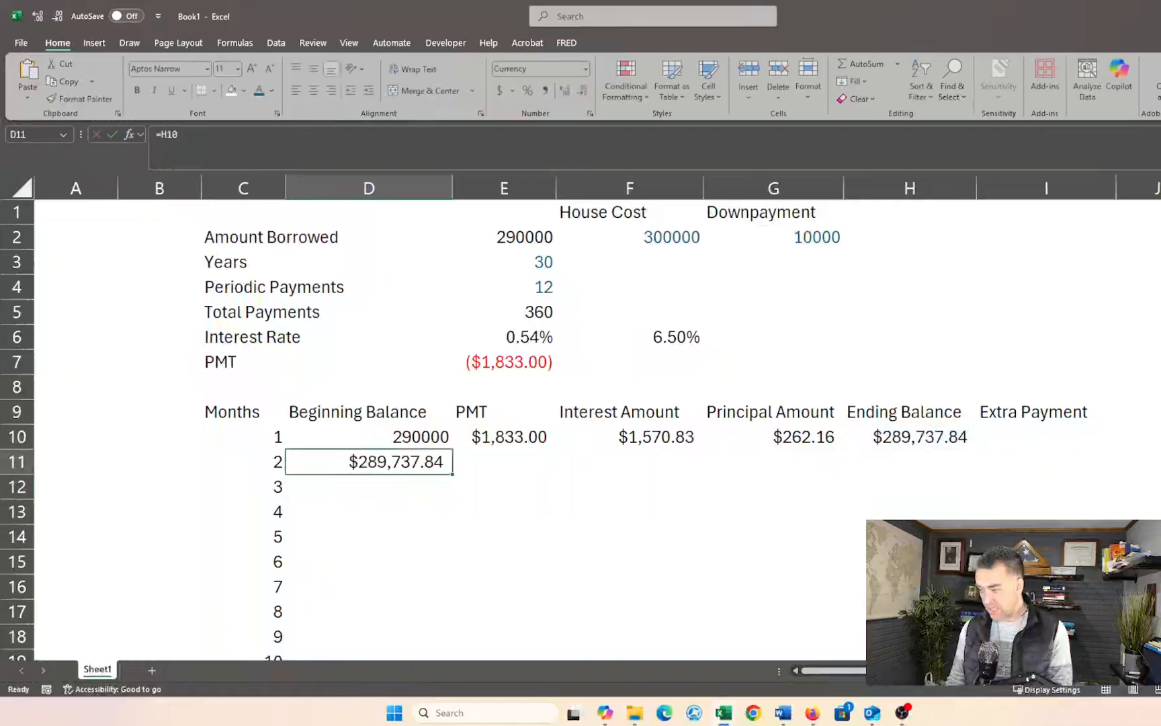
key("Right")
key("Up")
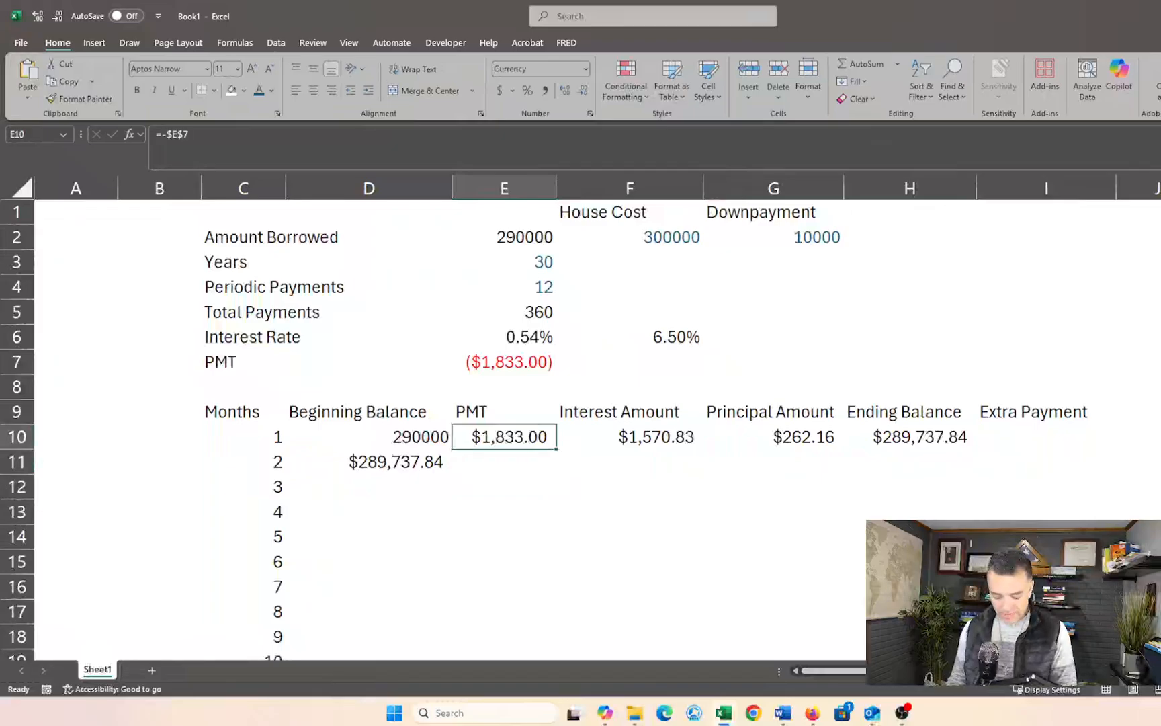
key("shift+Down")
key("ctrl+d")
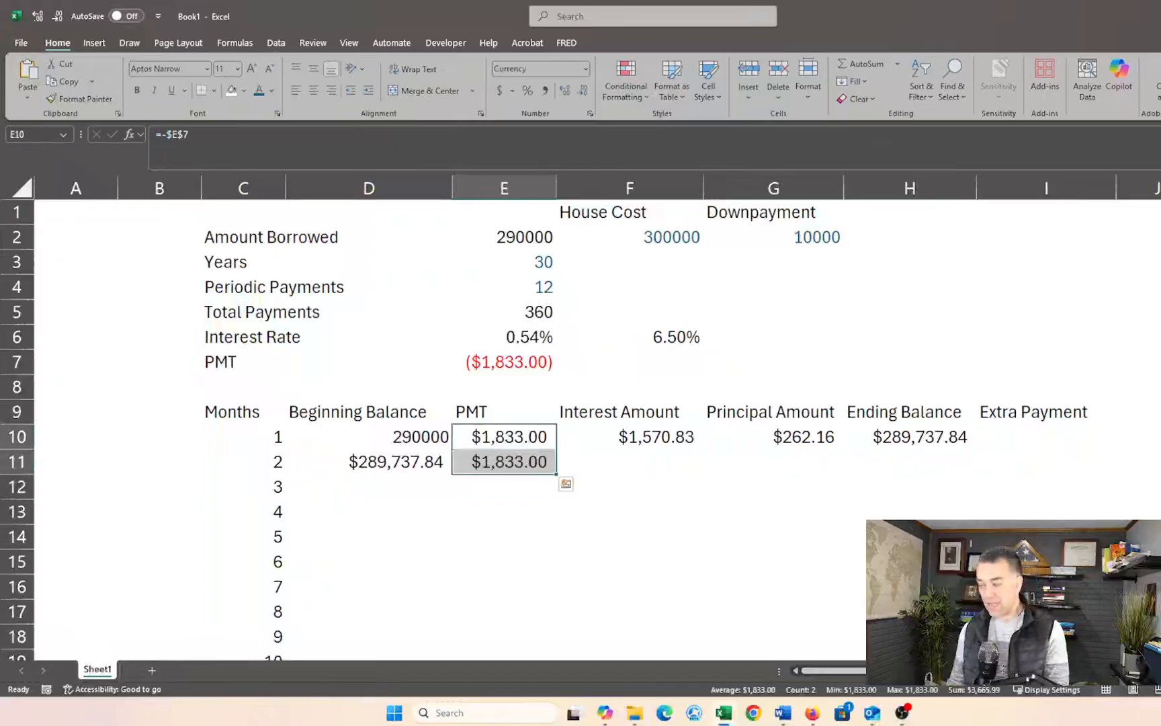
Calculate the second month's Interest Amount in F11 from the fixed rate and its beginning balance with =$E$6*D11.
key("Right")
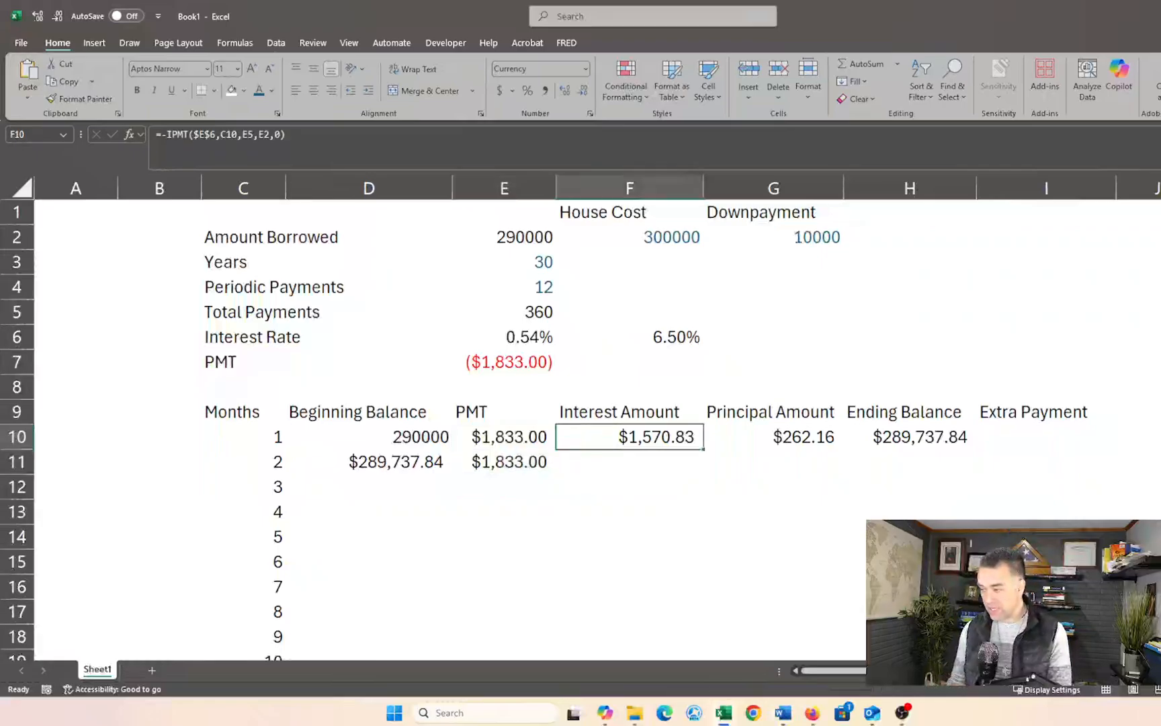
key("Down")
type("=")
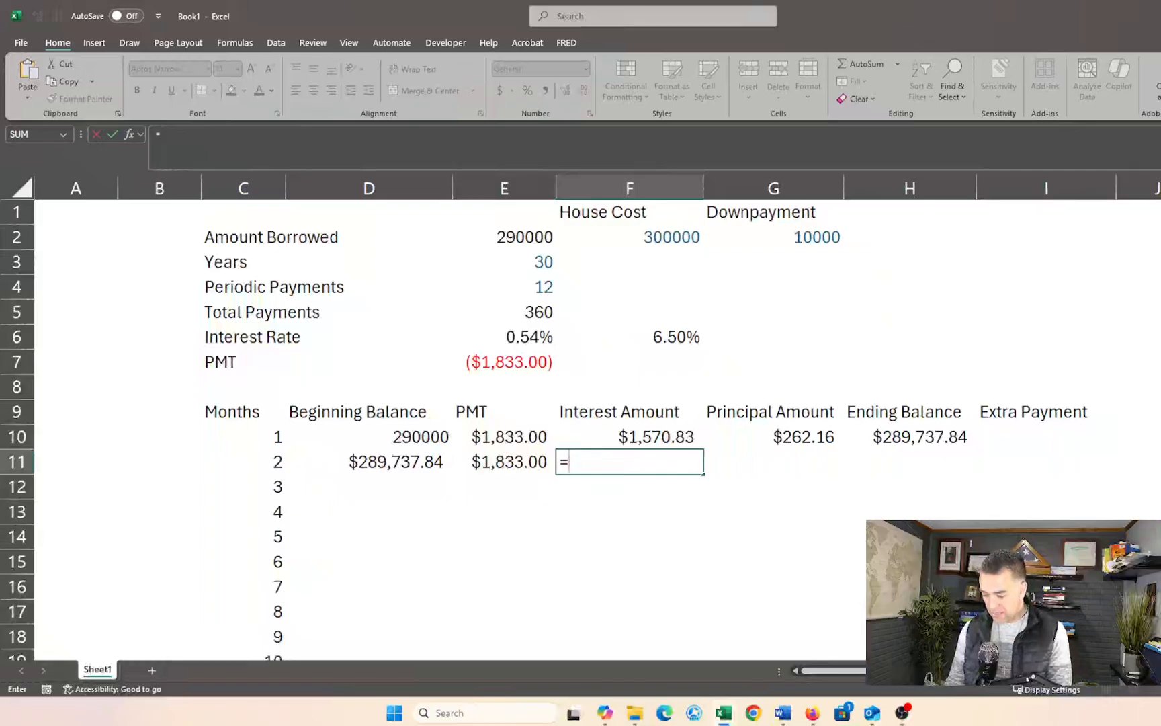
key("Up")
key("Up")
key("Up")
key("Up")
key("Up")
key("Left")
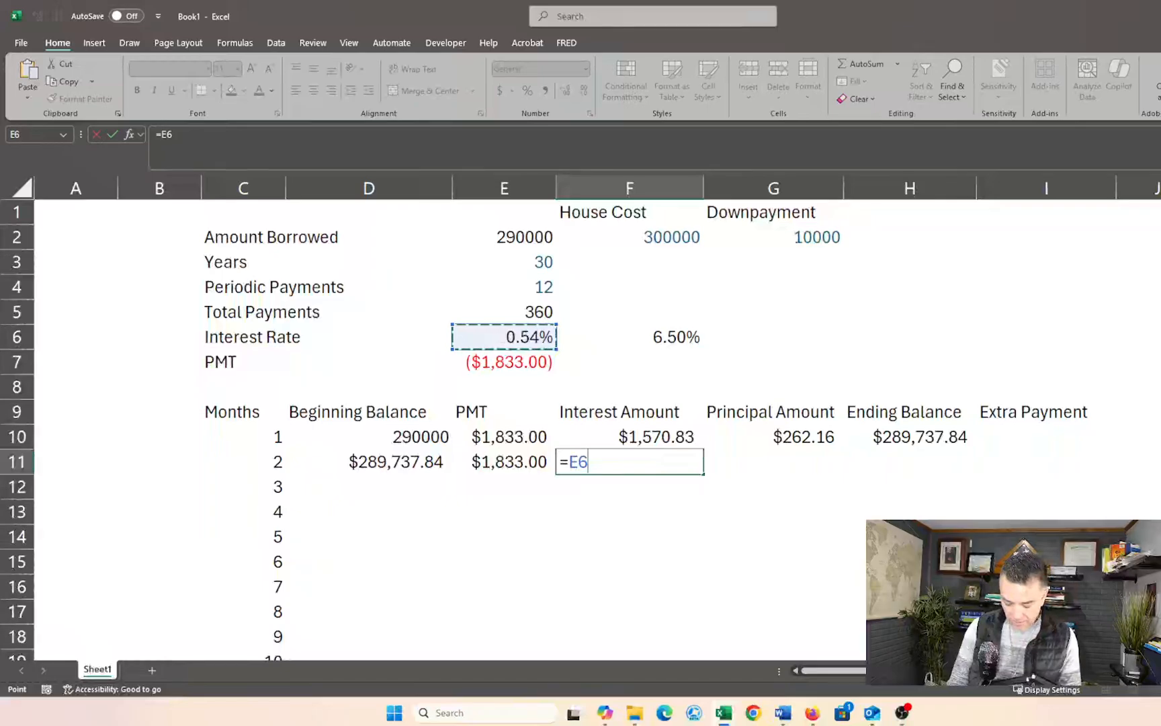
key("F4")
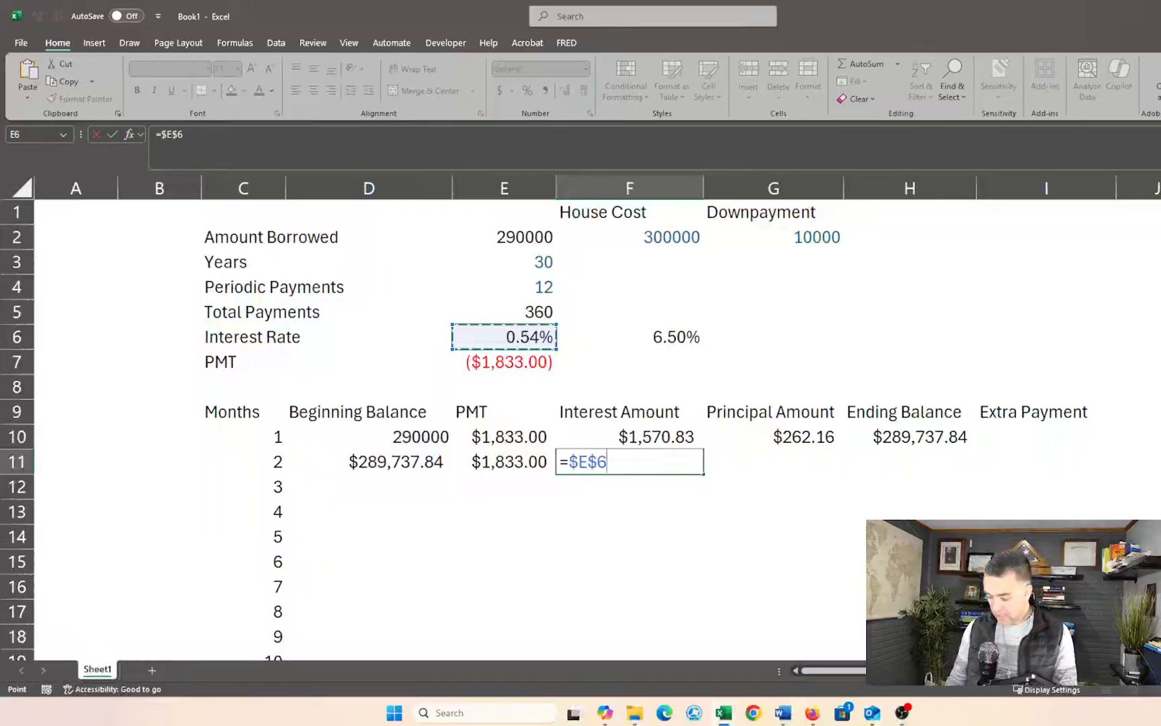
type("*")
key("Left")
key("Left")
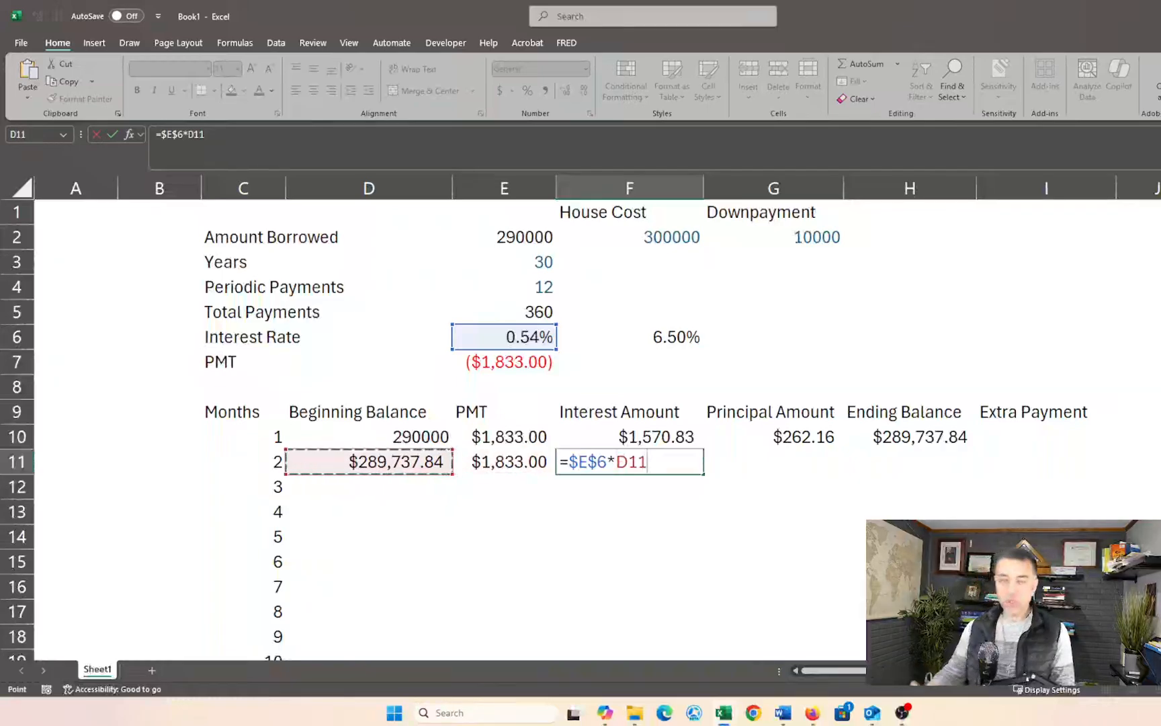
key("Return")
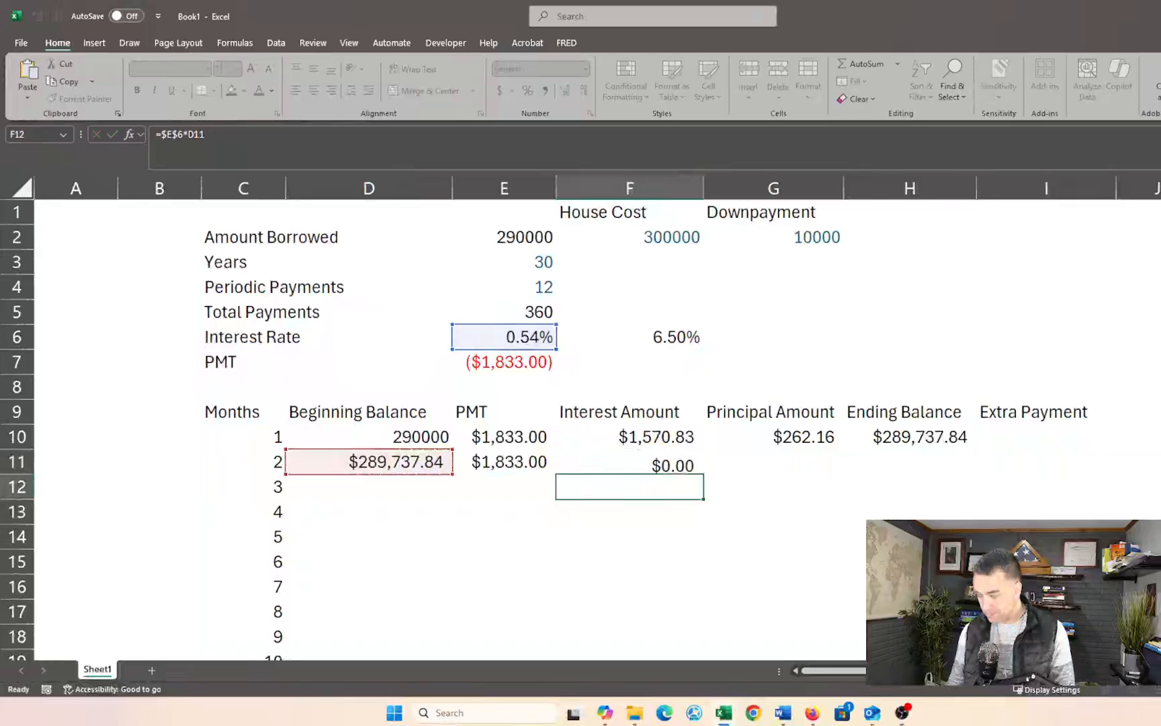
Calculate the second month's Principal Amount in G11 as payment minus interest with =E11-F11.
key("Up")
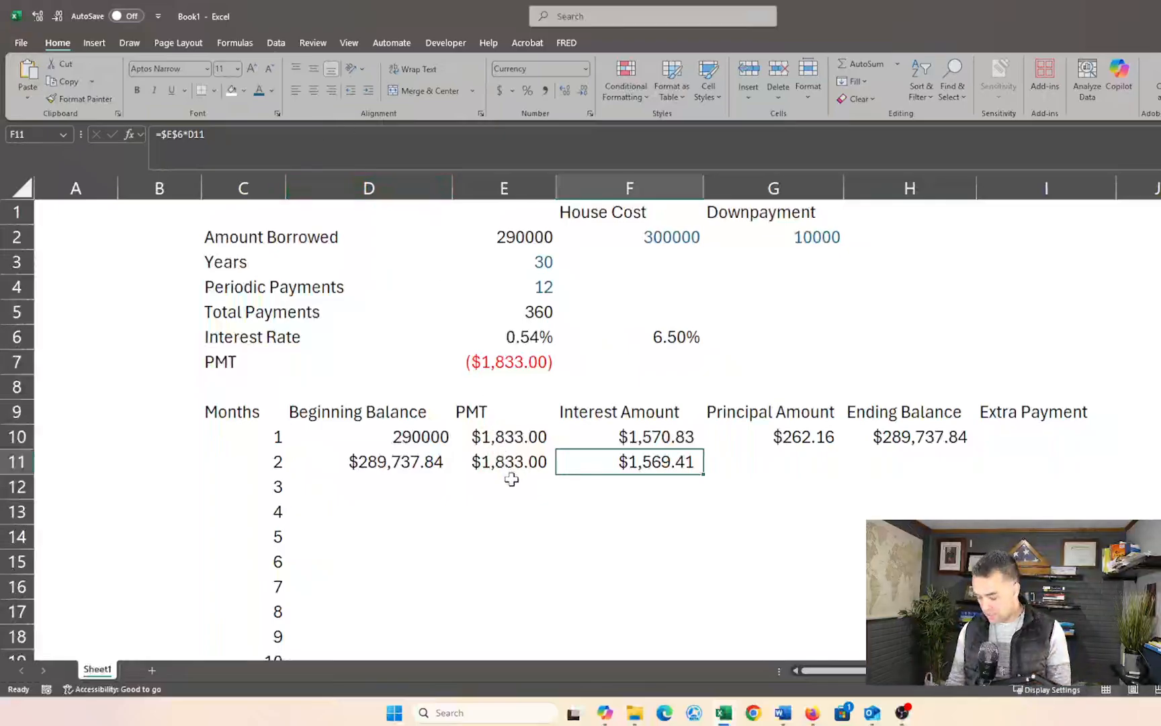
key("Right")
type("=")
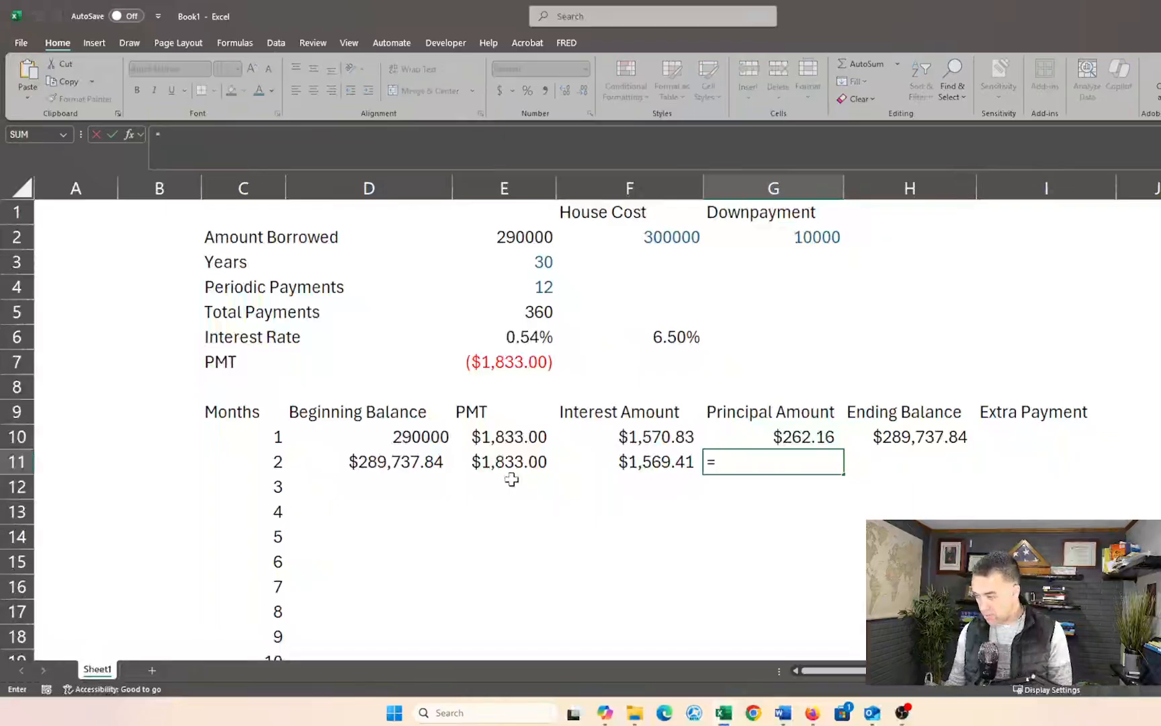
left_click(511, 474)
type("-")
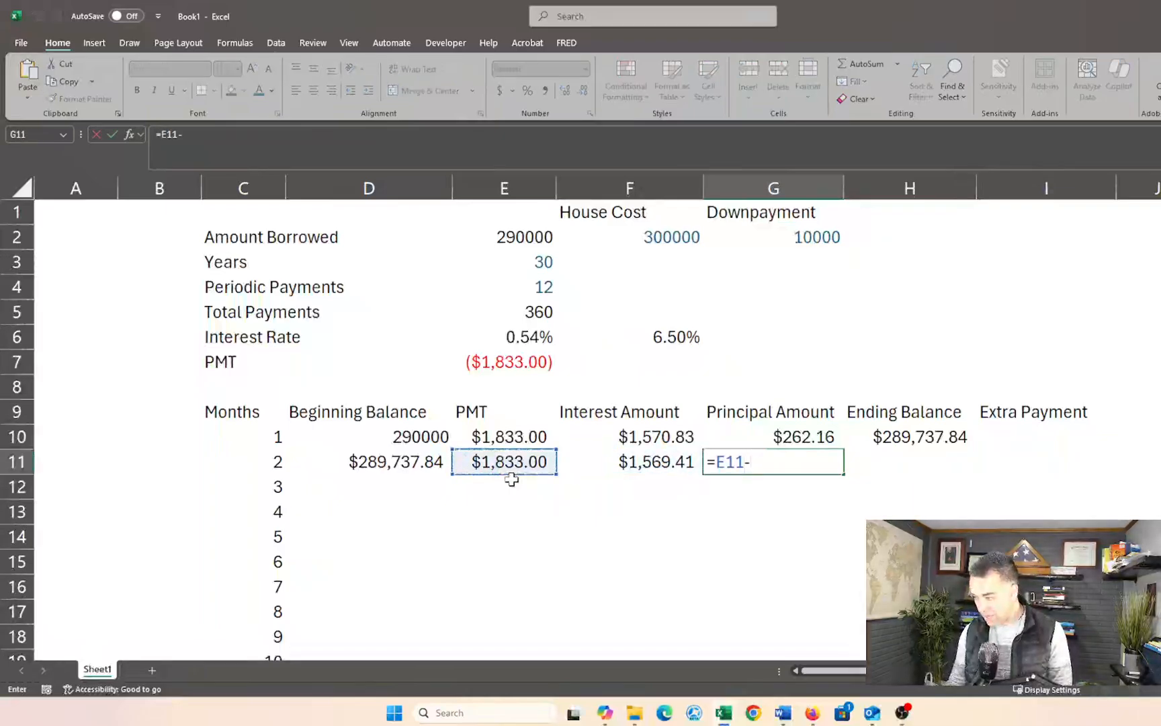
key("Left")
key("Return")
key("Up")
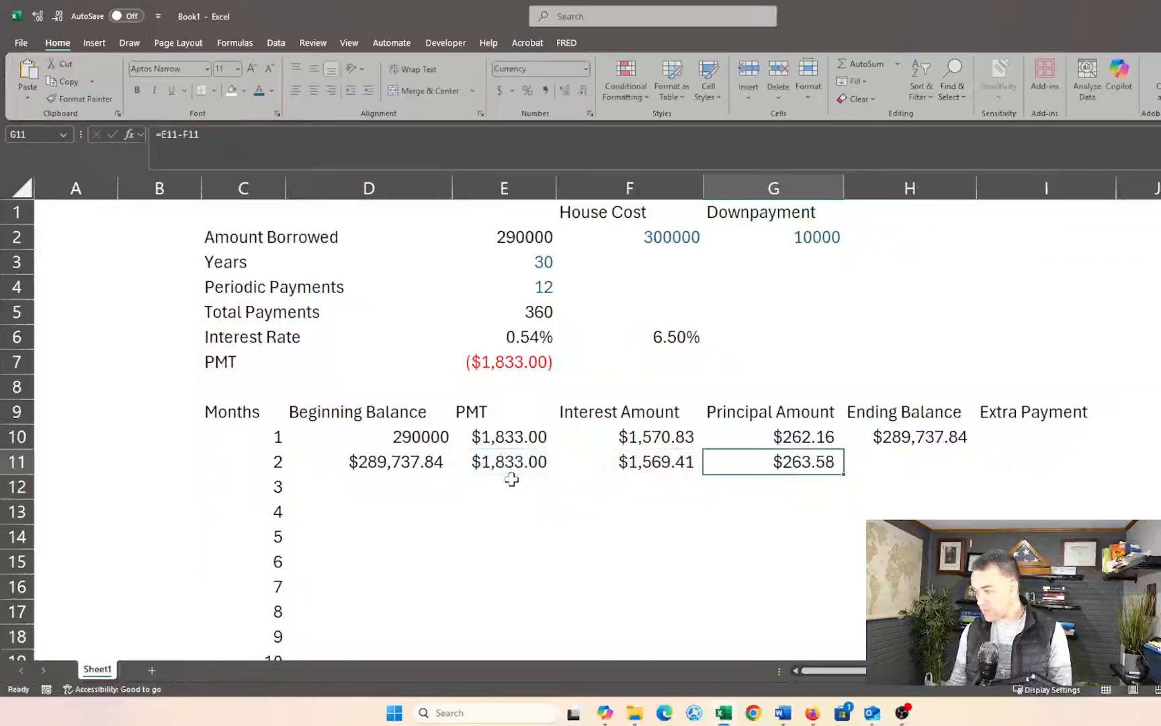
Calculate the second month's Ending Balance in H11 as beginning balance minus principal with =D11-G11.
key("Right")
type("=")
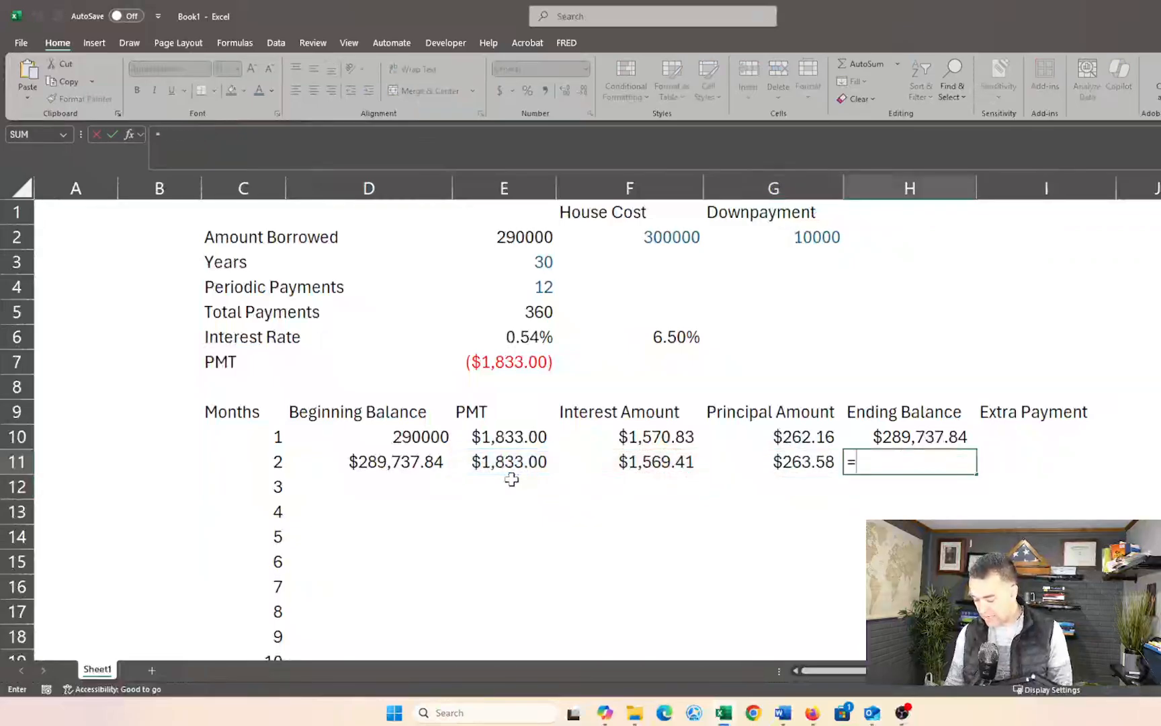
key("Left")
key("Left")
key("Left")
key("Left")
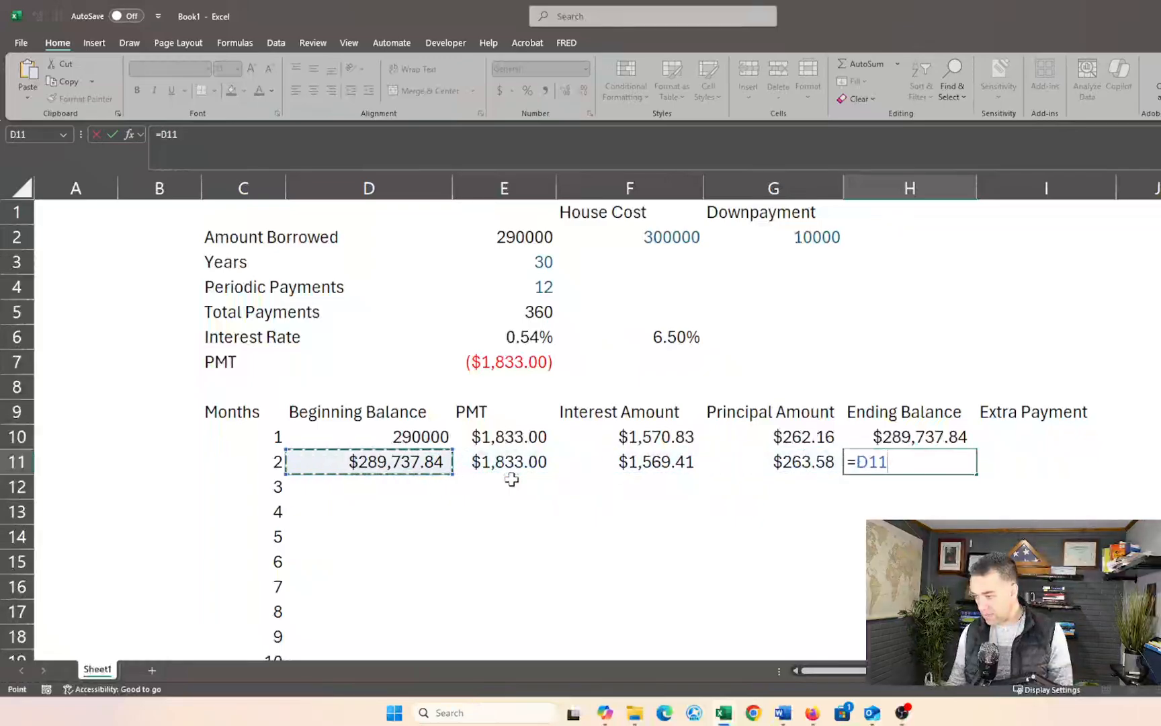
type("-")
key("Left")
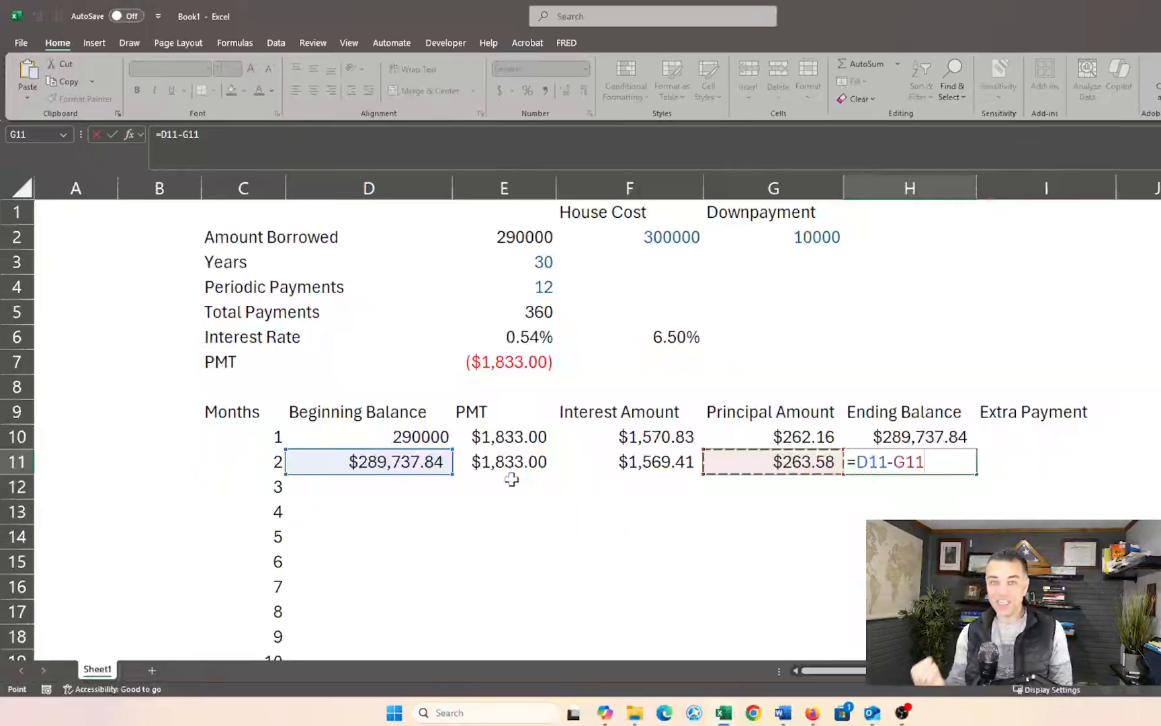
key("Return")
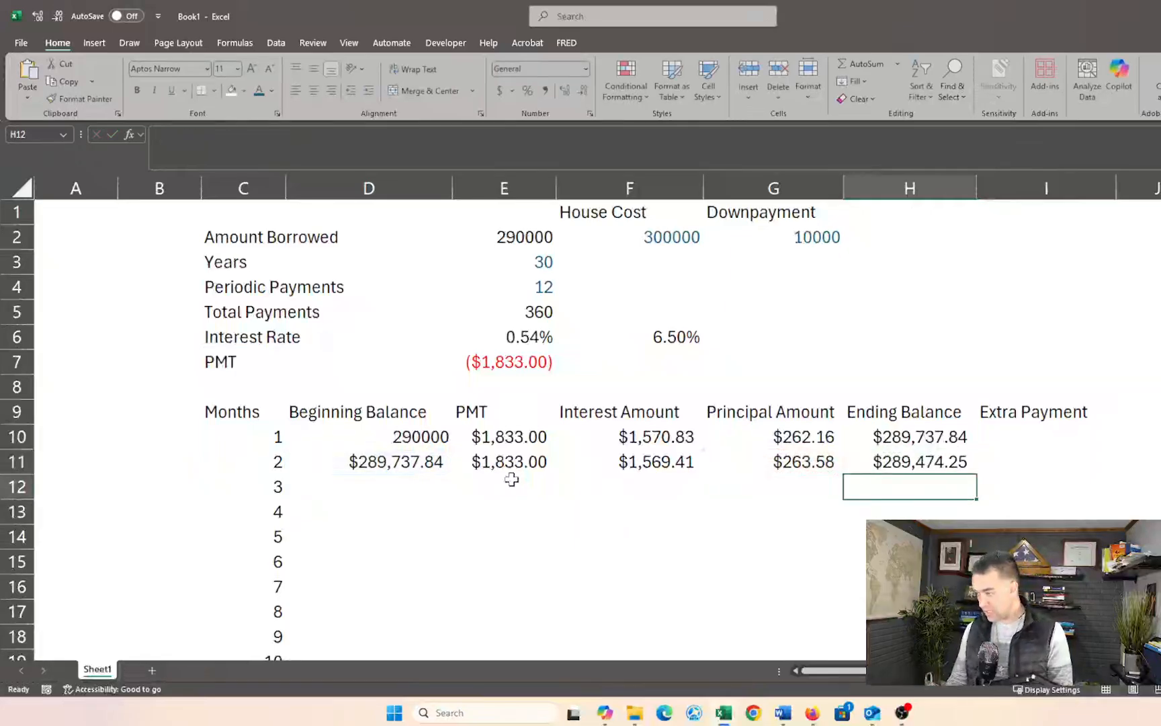
Review the second month's formulas one cell at a time, from Beginning Balance in D11 to Ending Balance in H11.
left_click(418, 461)
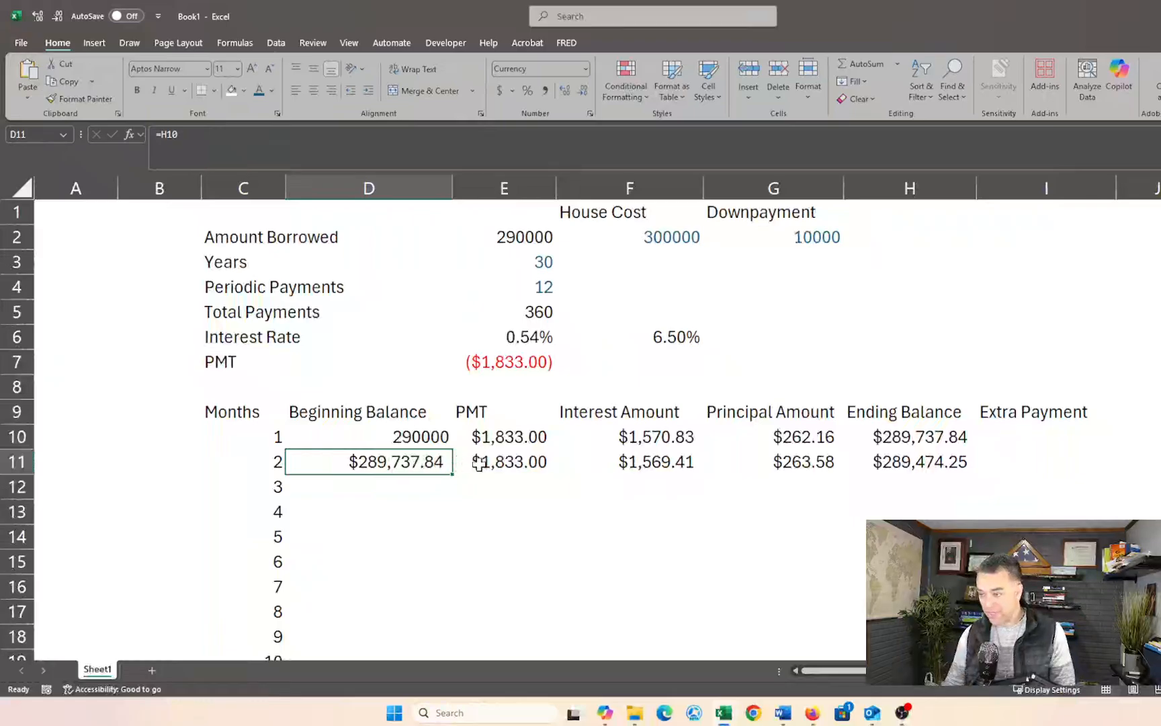
left_click(527, 461)
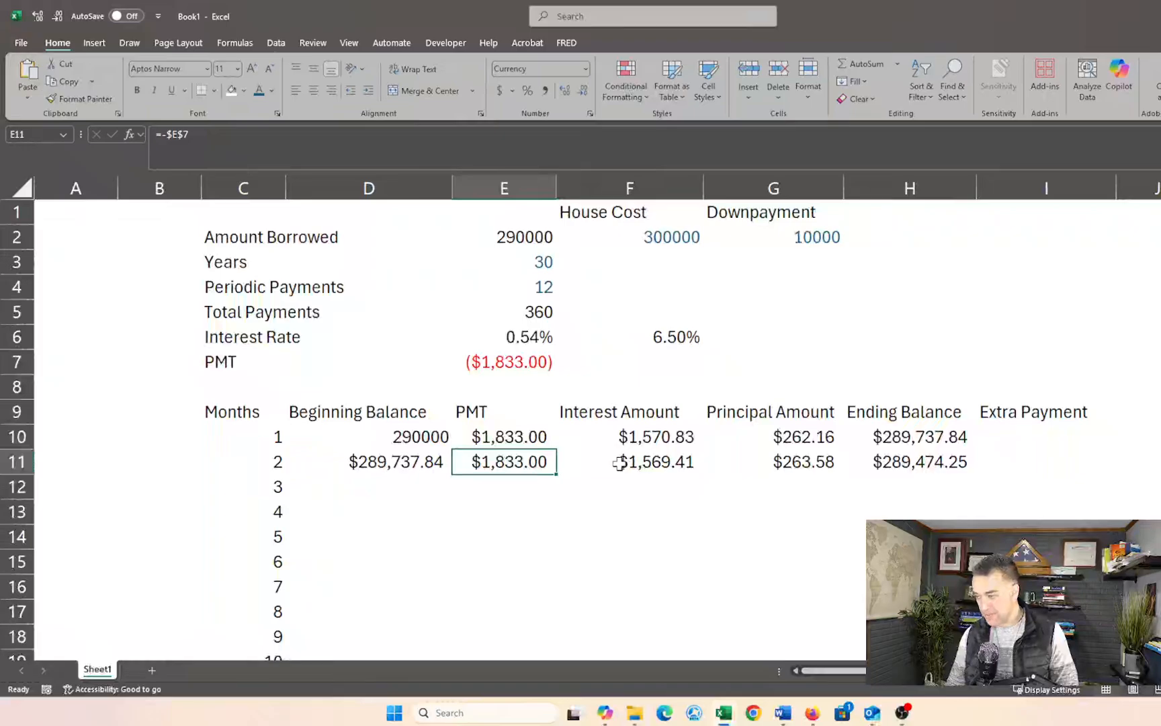
left_click(619, 463)
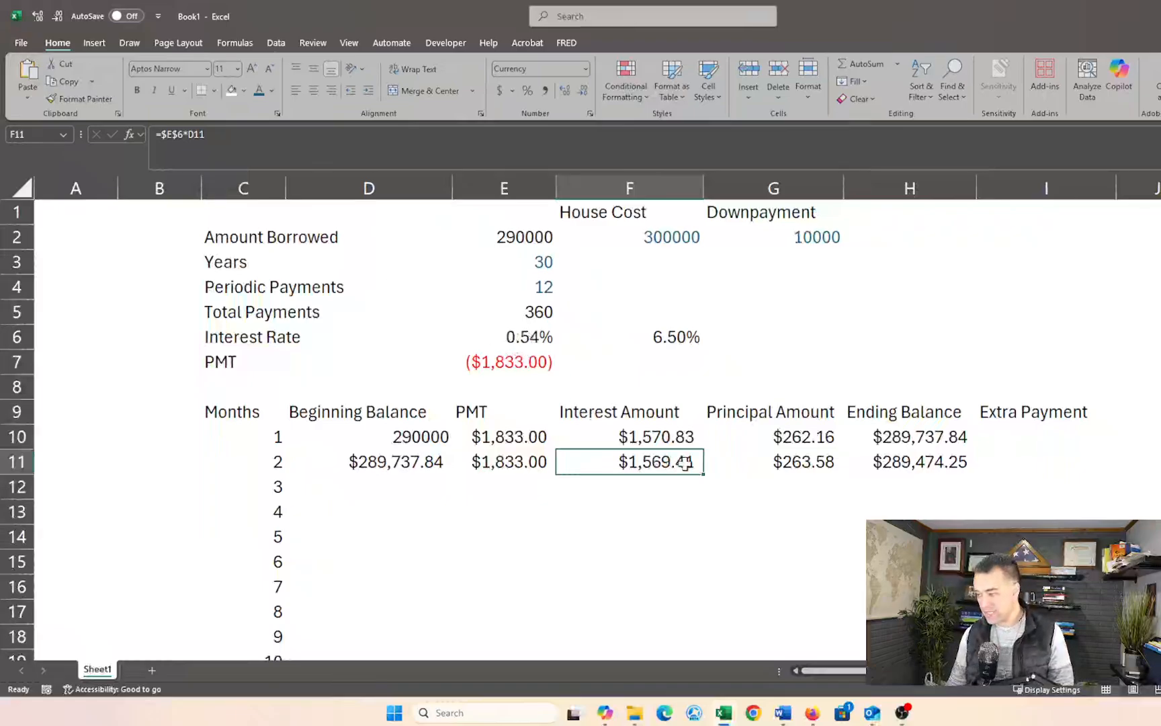
left_click(773, 466)
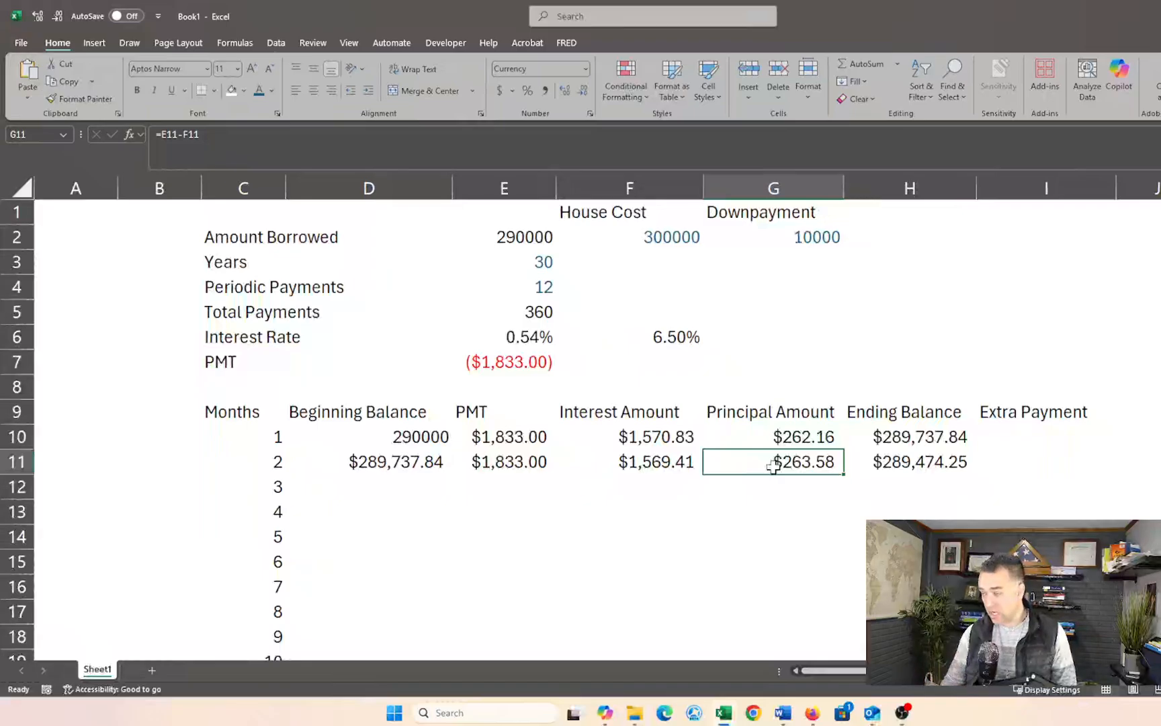
left_click(895, 460)
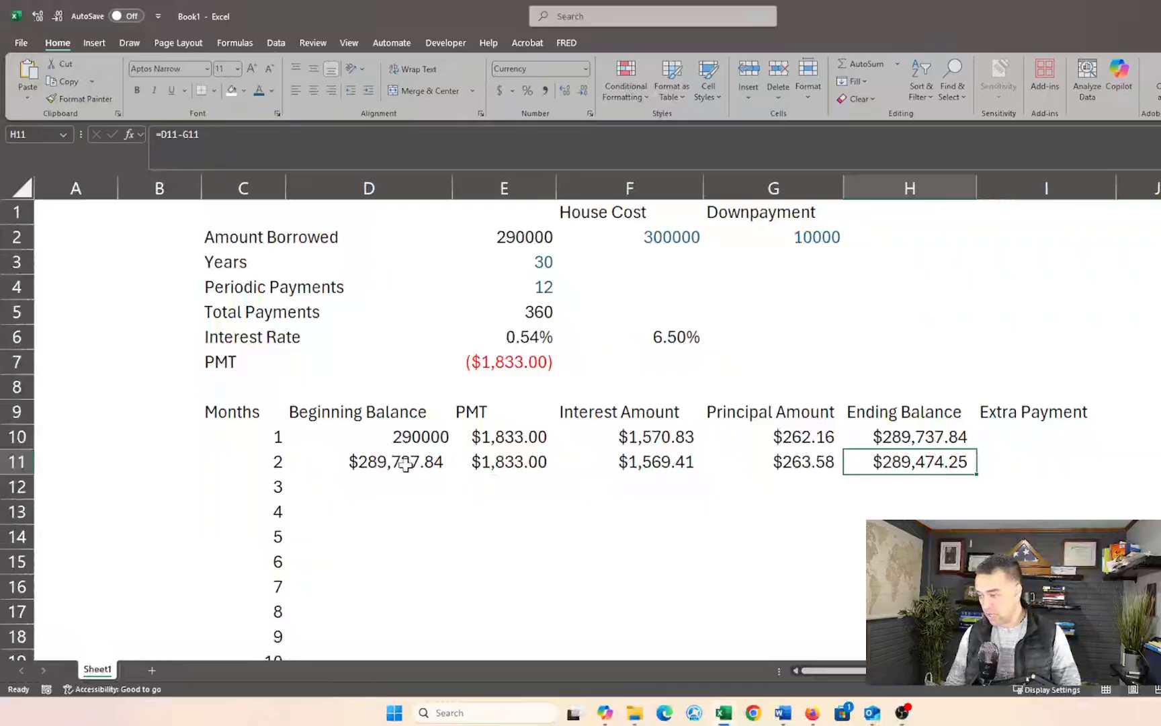
left_click(405, 464)
key("shift+Right")
key("shift+Right")
key("shift+Right")
key("shift+Right")
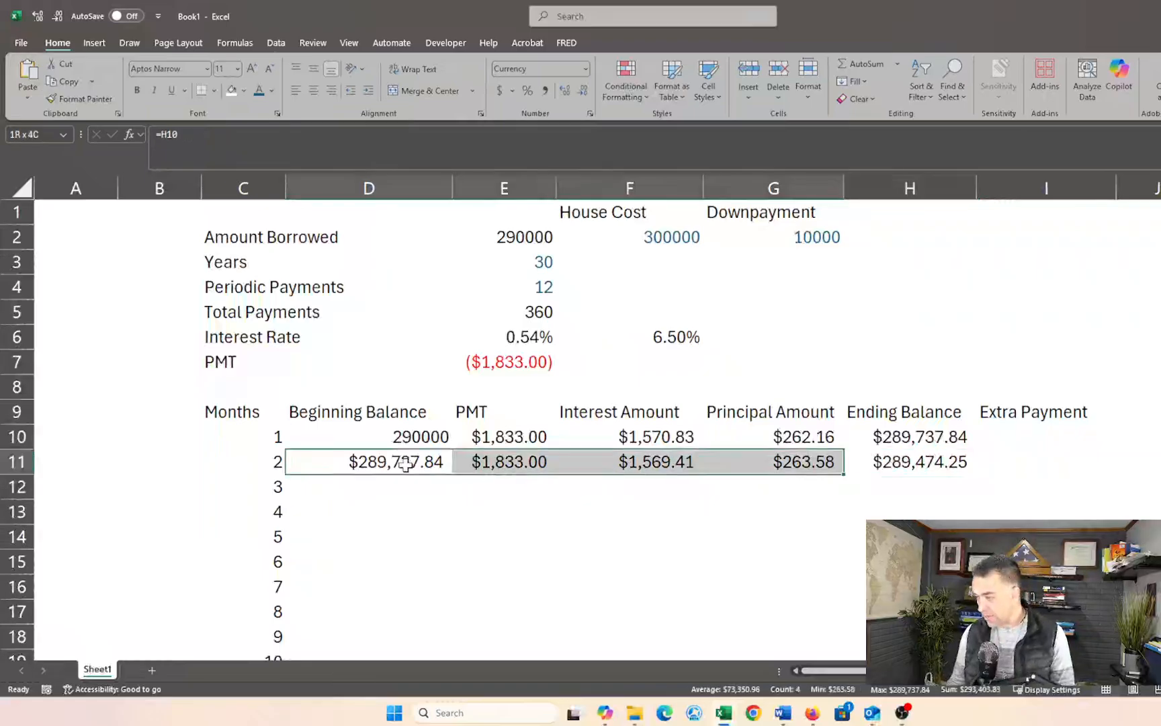
key("ctrl+q")
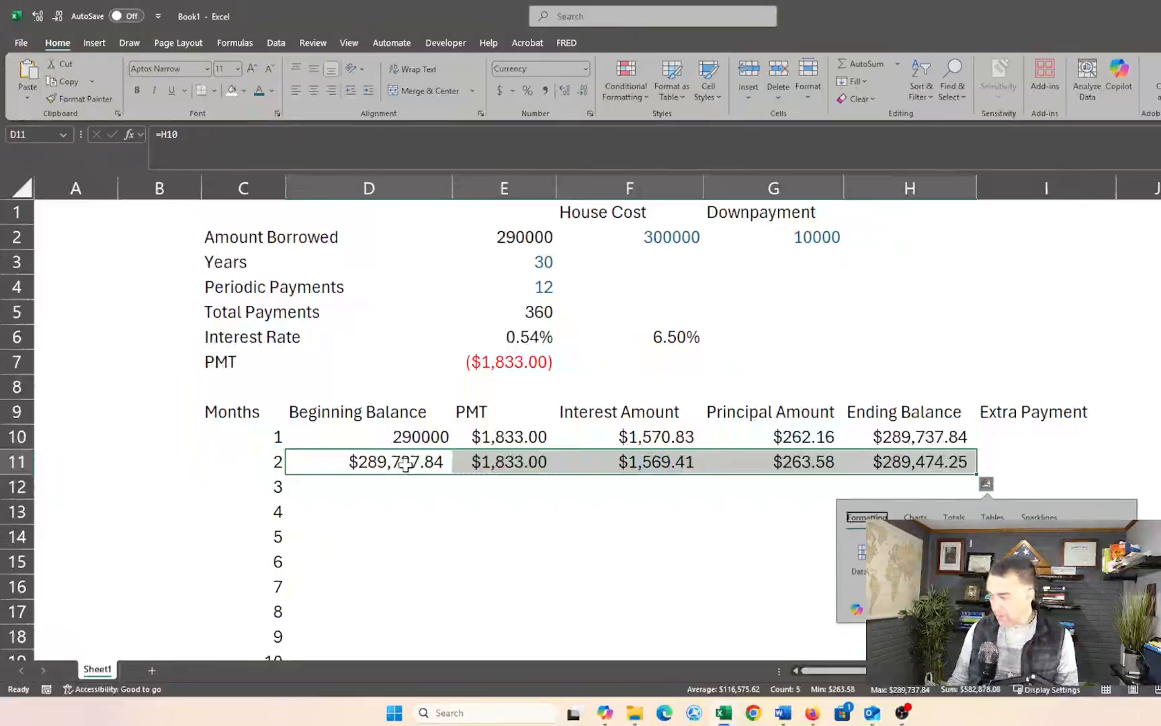
left_click(408, 511)
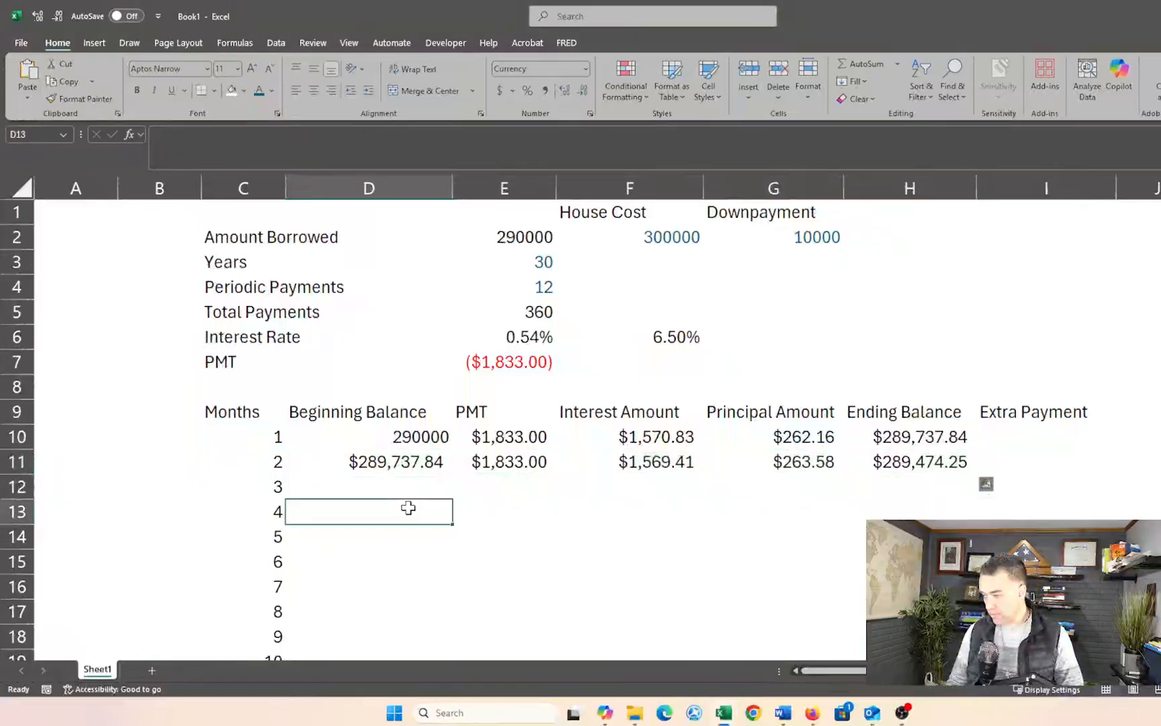
Fill the second month's formulas in D11:H11 down to the third month in row 12.
left_click(394, 466)
key("shift+Right")
key("shift+Right")
key("shift+Right")
key("shift+Right")
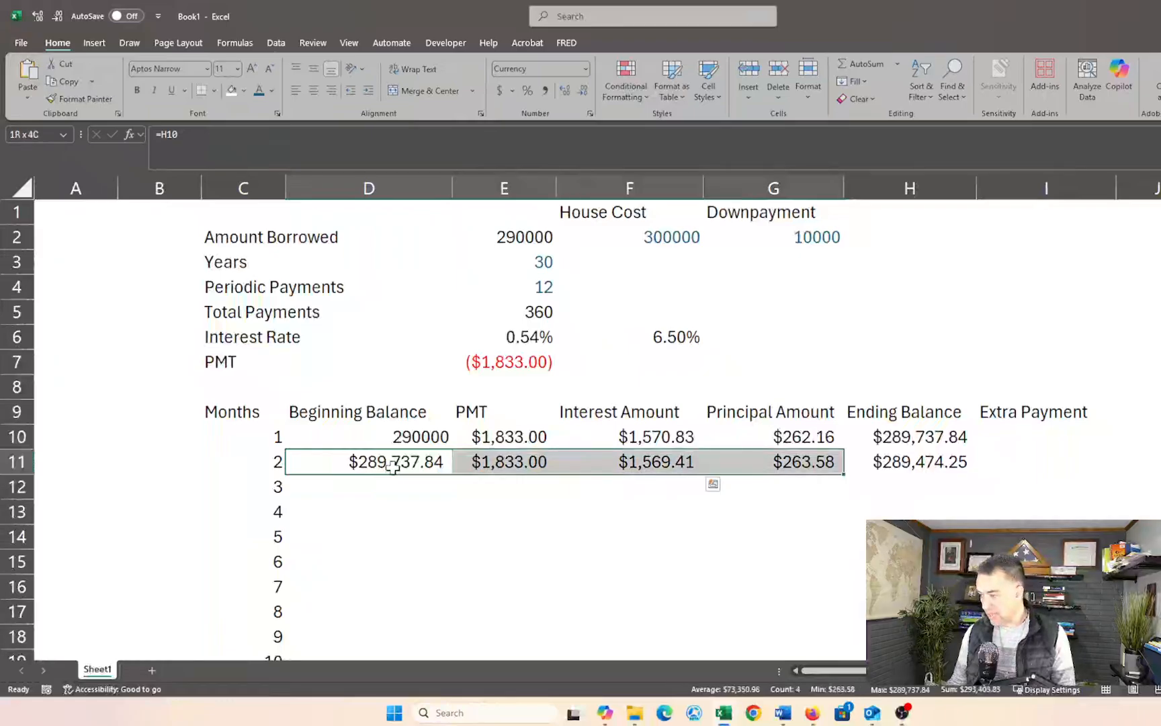
key("shift+Down")
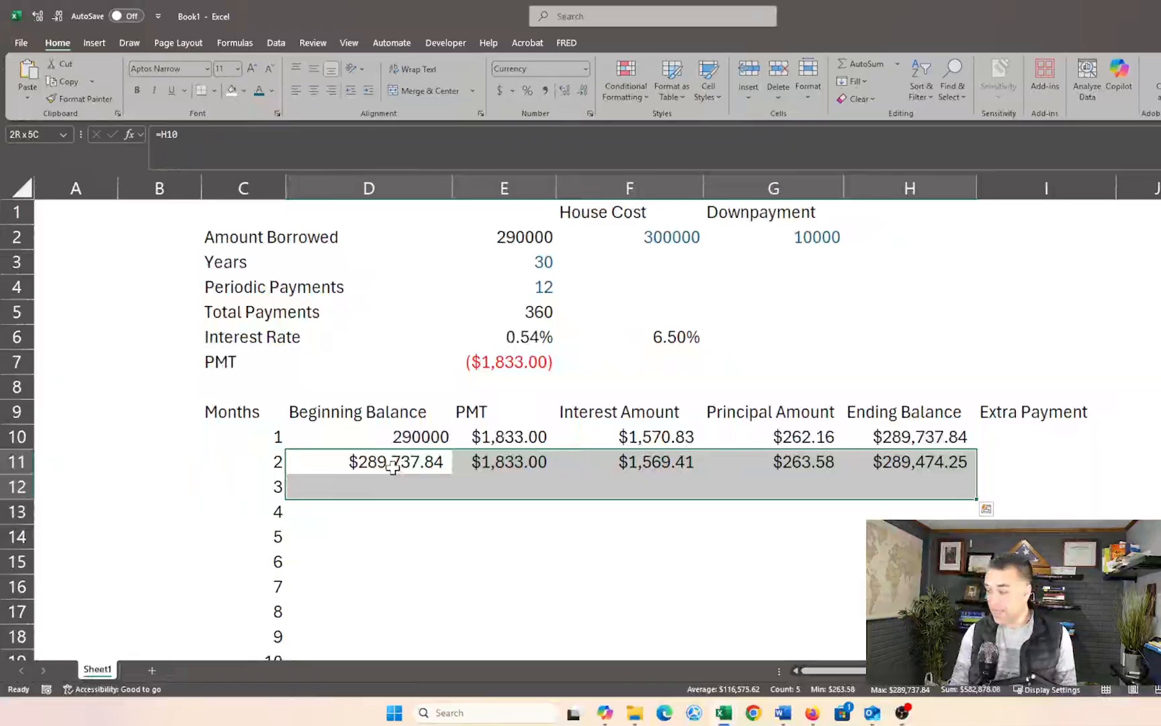
key("ctrl+d")
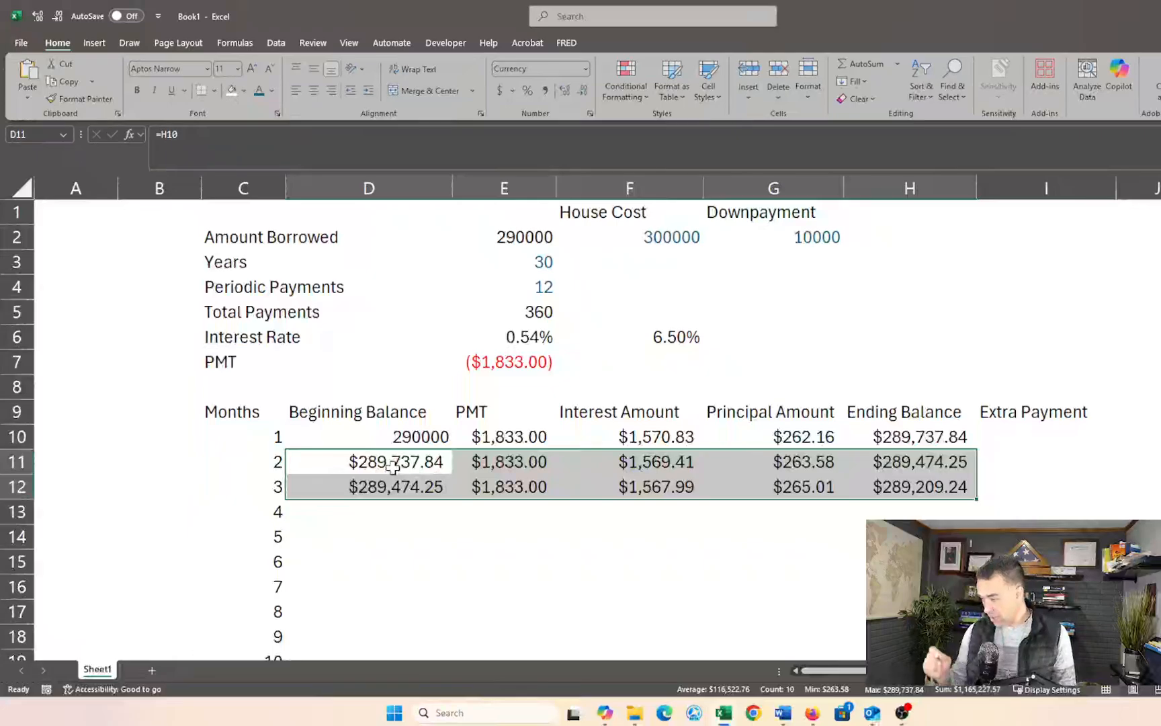
Extend the selection starting at the second month's formulas in D11:H11 down columns D to H through row 301, alongside the numbered months.
key("shift+Down")
key("shift+Down")
key("shift+Down")
key("shift+Down")
key("shift+Down")
key("shift+Down")
key("shift+Down")
key("shift+Down")
key("shift+Down")
key("shift+Down")
key("shift+Down")
key("shift+Down")
key("shift+Down")
key("shift+Down")
key("shift+Down")
key("shift+Down")
key("shift+Down")
key("shift+Down")
key("shift+Down")
key("shift+Down")
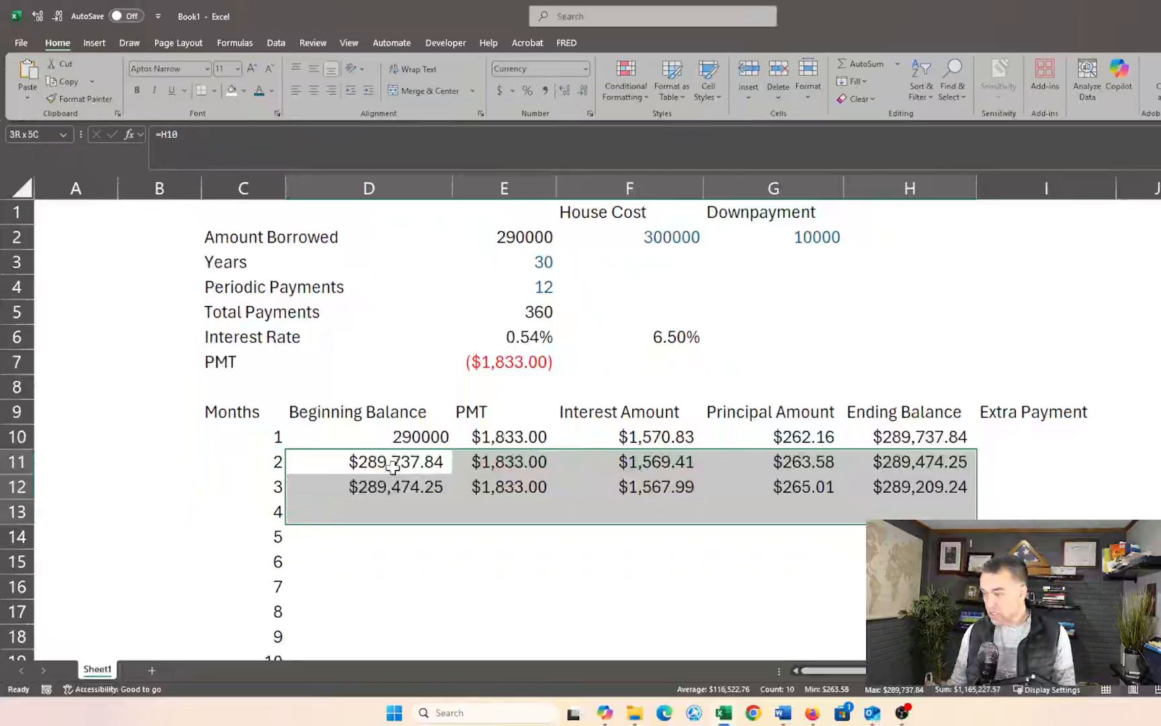
key("shift+Down")
key("shift+Down")
key("shift+Down")
key("shift+Down")
key("shift+Down")
key("shift+Down")
key("shift+Down")
key("shift+Down")
key("shift+Down")
key("shift+Down")
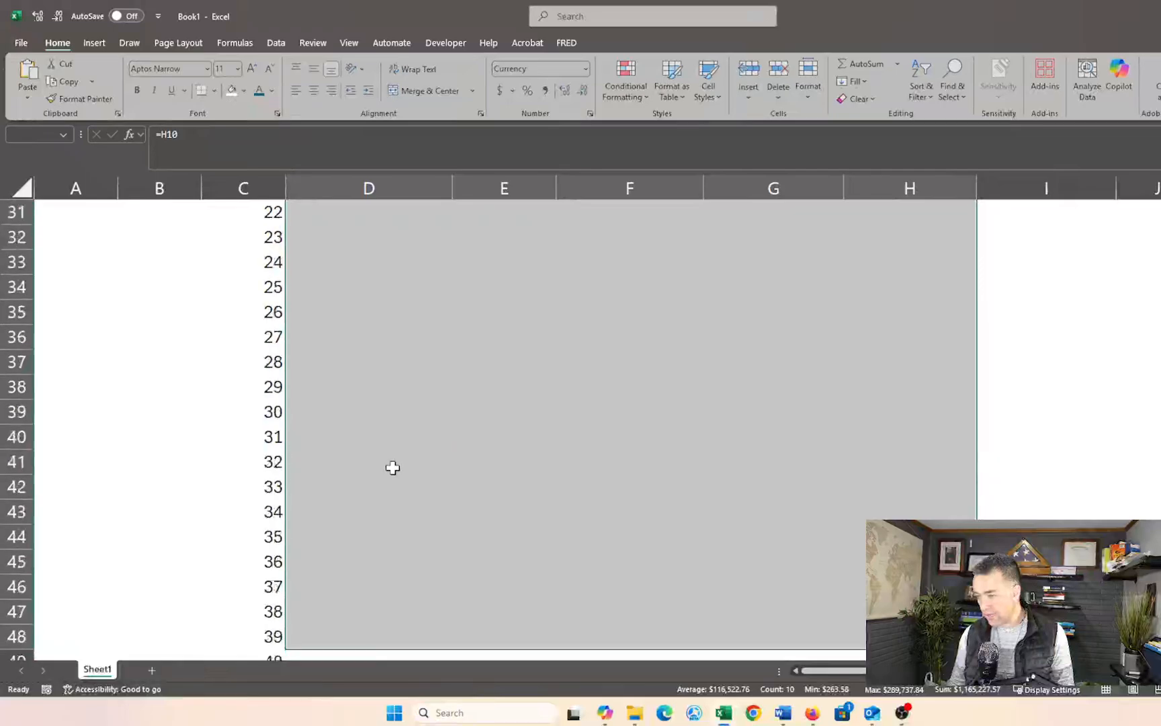
key("shift+Down")
key("shift+Down")
key("shift+Down")
key("shift+Down")
key("shift+Down")
key("shift+Down")
key("shift+Down")
key("shift+Down")
key("shift+Down")
key("shift+Down")
key("shift+Down")
key("shift+Down")
key("shift+Down")
key("shift+Down")
key("shift+Down")
key("shift+Down")
key("shift+Down")
key("shift+Down")
key("shift+Down")
key("shift+Down")
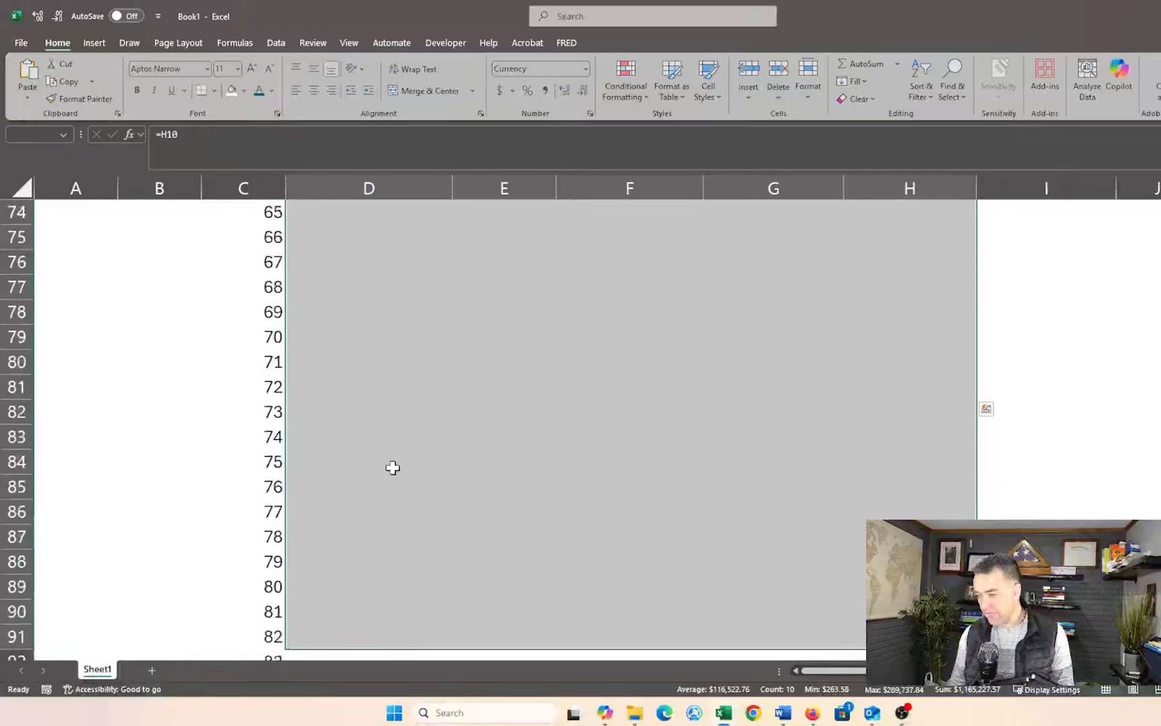
key("shift+Down")
key("shift+Down")
key("shift+Down")
key("shift+Down")
key("shift+Down")
key("shift+Down")
key("shift+Down")
key("shift+Down")
key("shift+Down")
key("shift+Down")
key("shift+Down")
key("shift+Down")
key("shift+Down")
key("shift+Down")
key("shift+Down")
key("shift+Down")
key("shift+Down")
key("shift+Down")
key("shift+Down")
key("shift+Down")
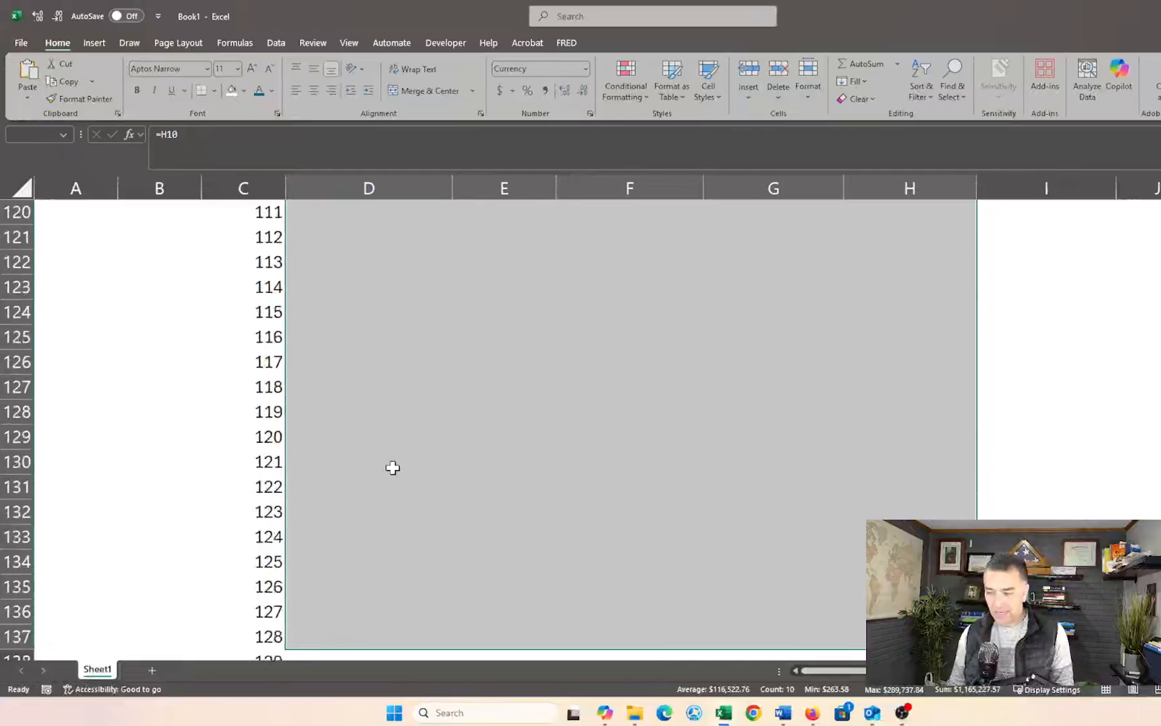
key("shift+Down")
key("shift+Down")
key("shift+Down")
key("shift+Down")
key("shift+Down")
key("shift+Down")
key("shift+Down")
key("shift+Down")
key("shift+Down")
key("shift+Down")
key("shift+Down")
key("shift+Down")
key("shift+Down")
key("shift+Down")
key("shift+Down")
key("shift+Down")
key("shift+Down")
key("shift+Down")
key("shift+Down")
key("shift+Down")
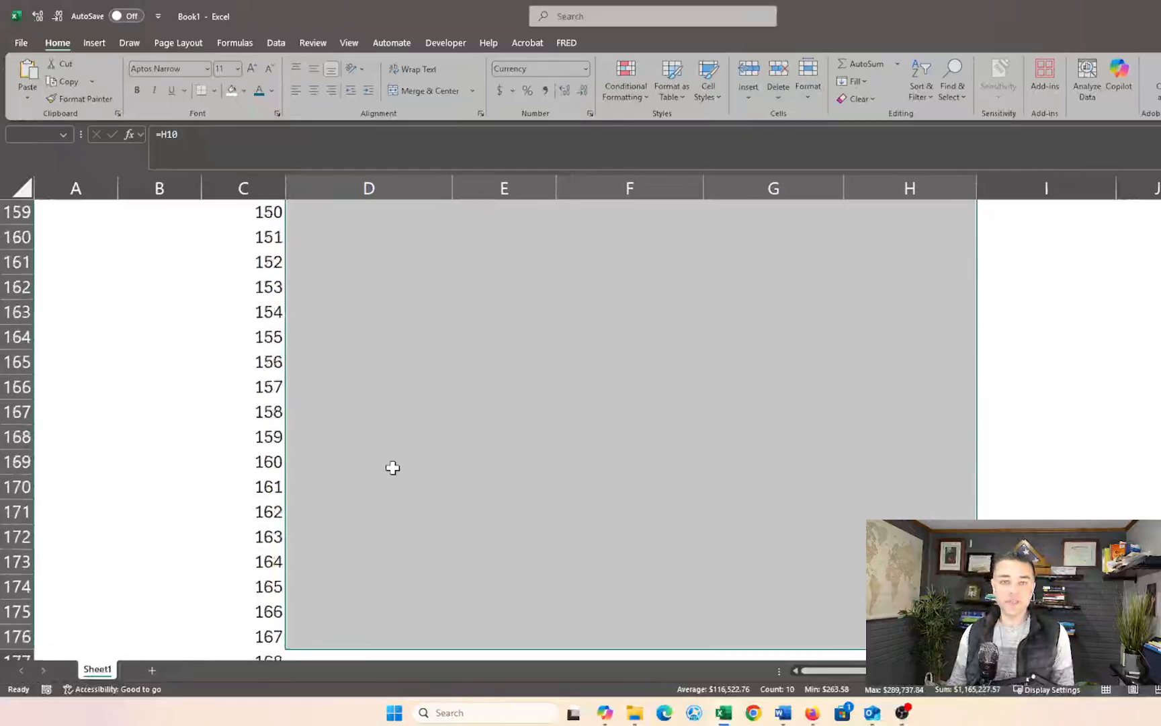
key("shift+Down")
key("shift+Down")
key("shift+Down")
key("shift+Down")
key("shift+Down")
key("shift+Down")
key("shift+Down")
key("shift+Down")
key("shift+Down")
key("shift+Down")
key("shift+Down")
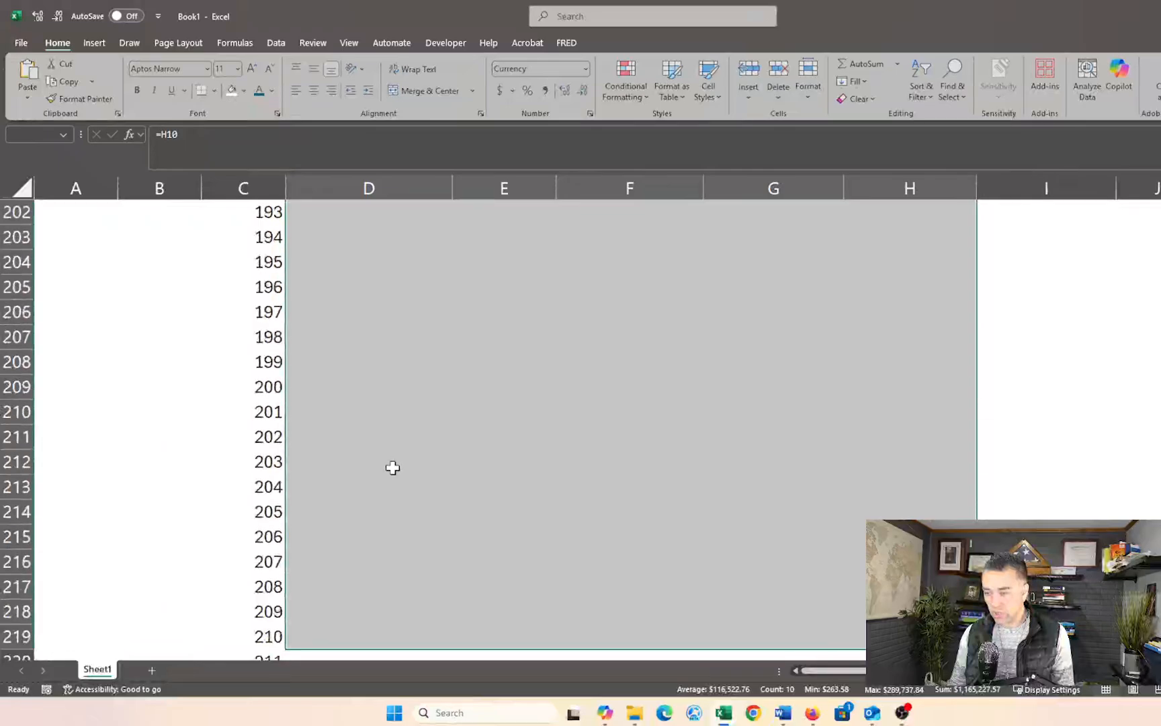
key("shift+Down")
key("shift+Down")
key("shift+Down")
key("shift+Down")
key("shift+Down")
key("shift+Down")
key("shift+Down")
key("shift+Down")
key("shift+Down")
key("shift+Down")
key("shift+Down")
key("shift+Down")
key("shift+Down")
key("shift+Down")
key("shift+Down")
key("shift+Down")
key("shift+Down")
key("shift+Down")
key("shift+Down")
key("shift+Down")
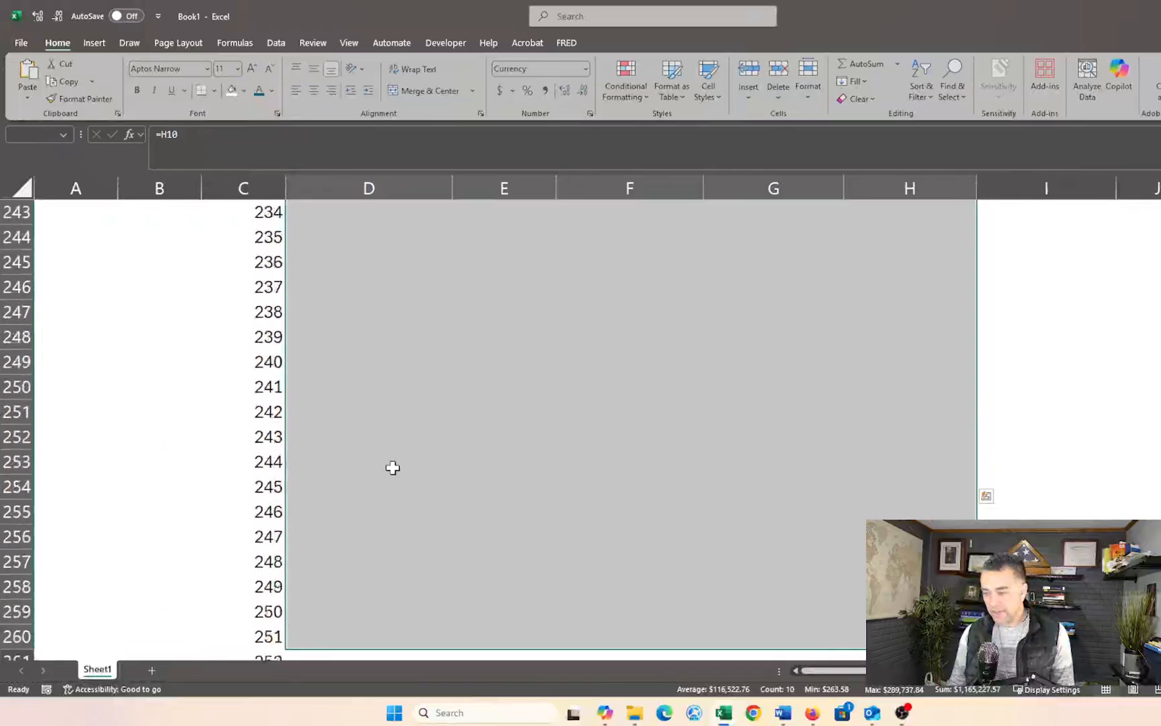
key("shift+Down")
key("shift+Down")
key("shift+Down")
key("shift+Down")
key("shift+Down")
key("shift+Down")
key("shift+Down")
key("shift+Down")
key("shift+Down")
key("shift+Down")
key("shift+Down")
key("shift+Down")
key("shift+Down")
key("shift+Down")
key("shift+Down")
key("shift+Down")
key("shift+Down")
key("shift+Down")
key("shift+Down")
key("shift+Down")
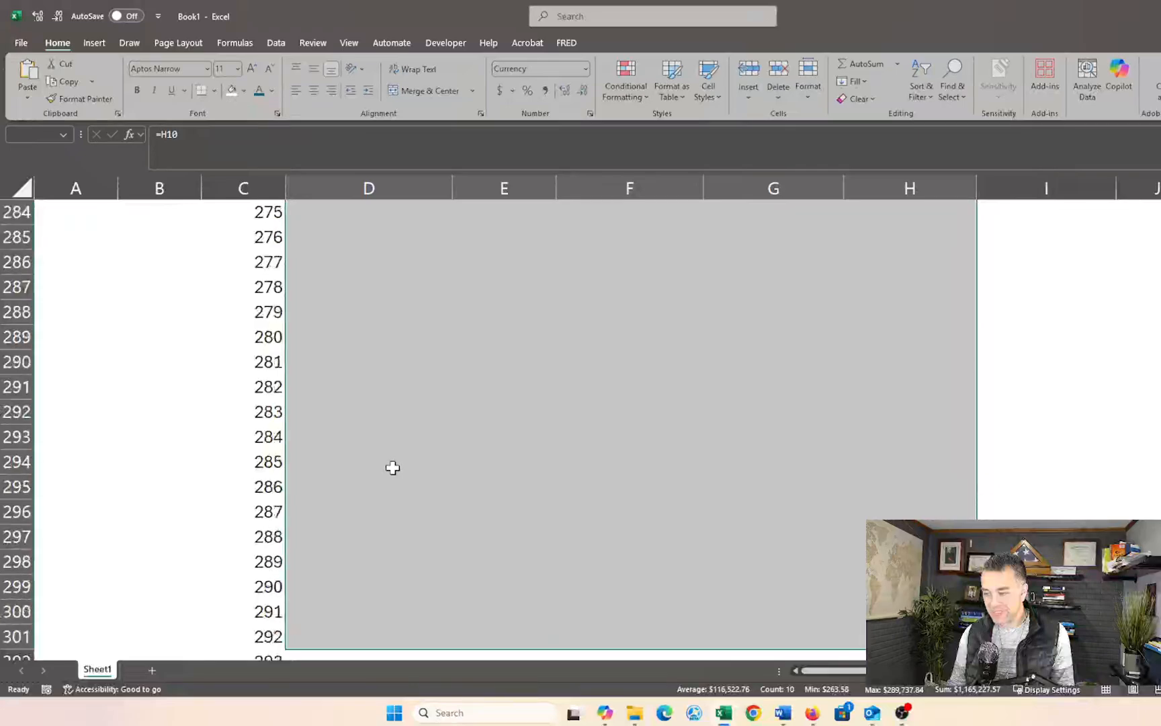
Extend the selection in columns D to H down to row 370 and fill the second month's formulas through month 361.
key("shift+Down")
key("shift+Down")
key("shift+Down")
key("shift+Down")
key("shift+Down")
key("shift+Down")
key("shift+Down")
key("shift+Down")
key("shift+Down")
key("shift+Down")
key("shift+Down")
key("shift+Down")
key("shift+Down")
key("shift+Down")
key("shift+Down")
key("shift+Down")
key("shift+Down")
key("shift+Down")
key("shift+Down")
key("shift+Down")
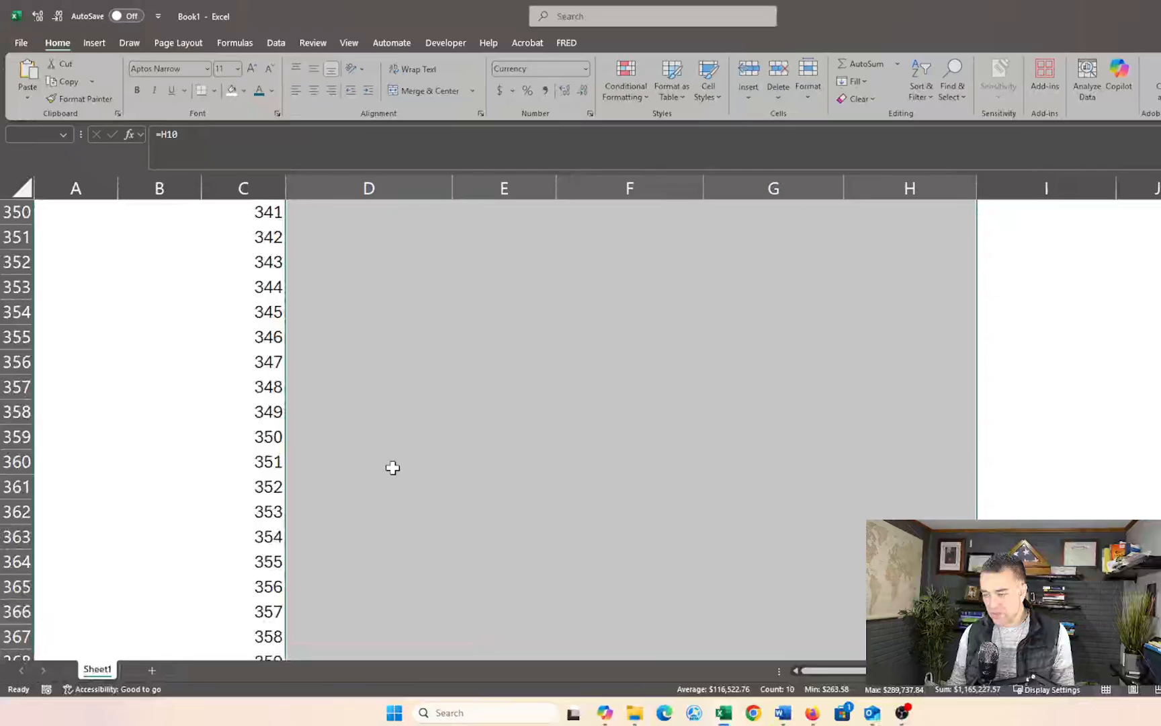
key("shift+Down")
key("shift+Down")
key("shift+Down")
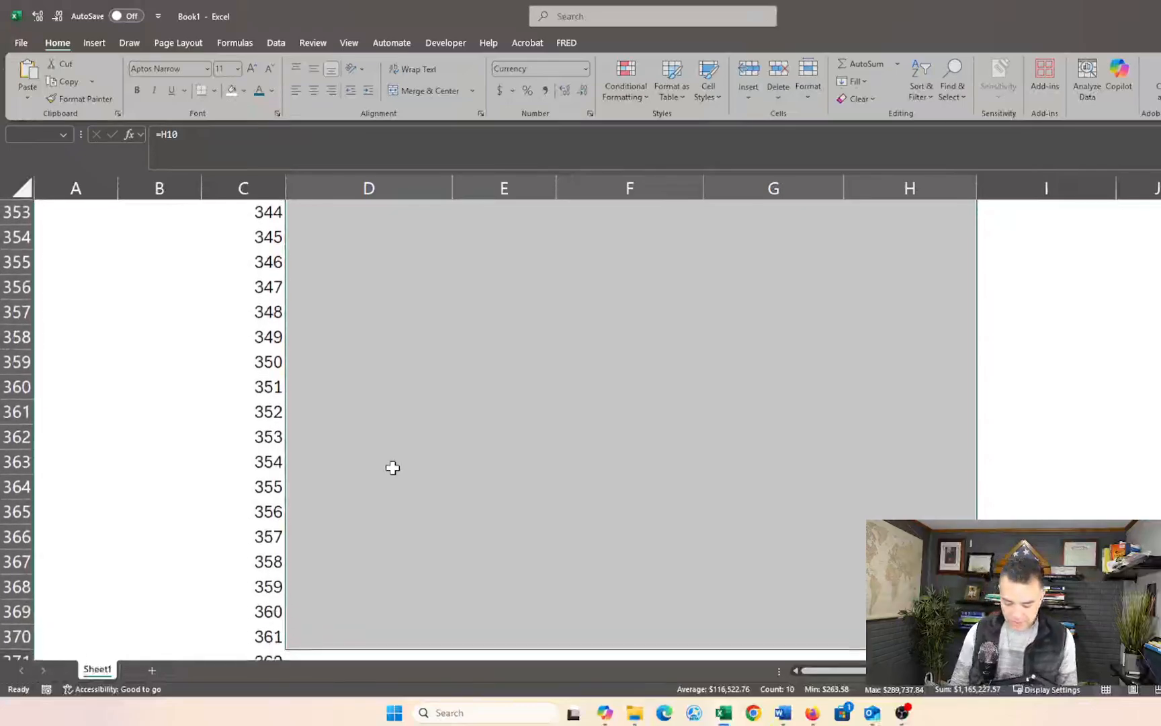
key("ctrl+d")
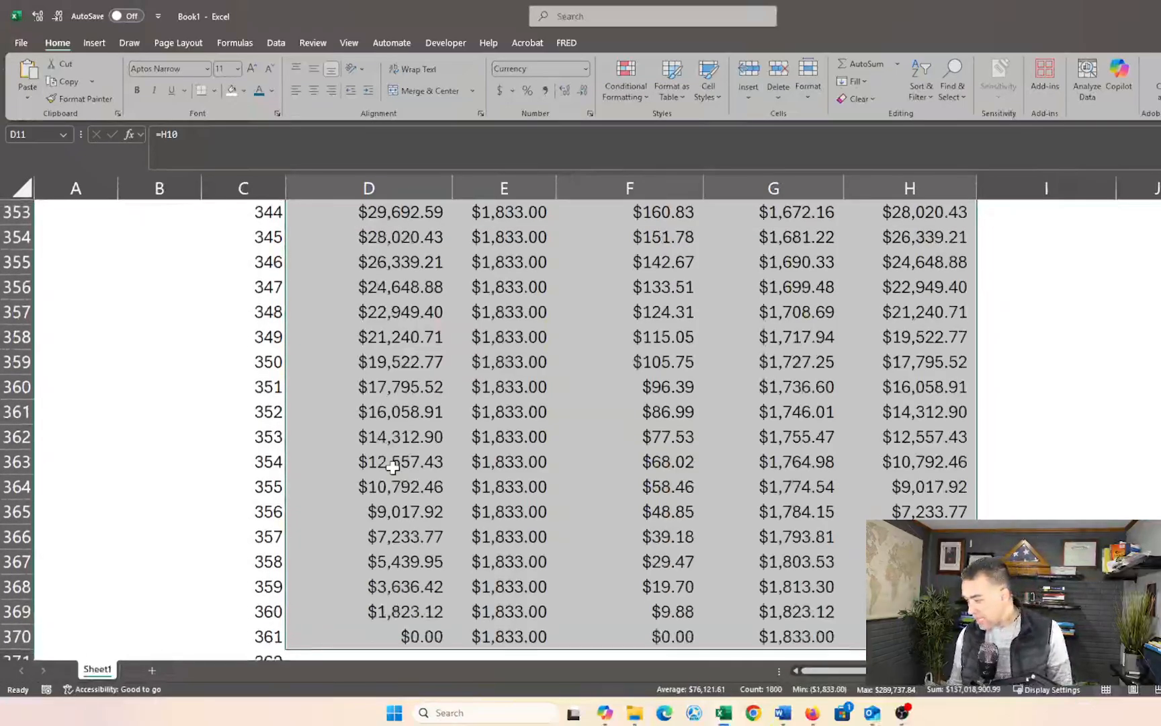
Go to the end of the filled schedule and review month 360 in row 369, from its month number to the Ending Balance.
key("Down")
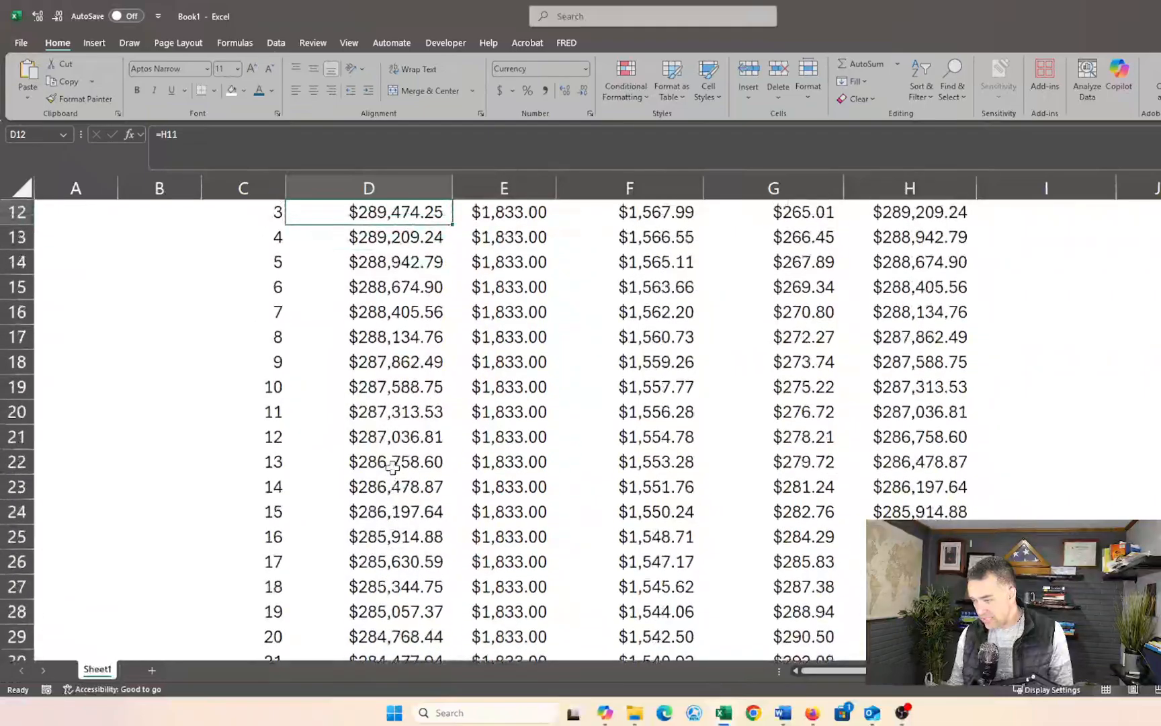
key("ctrl+Down")
scroll(393, 465, "down", 1)
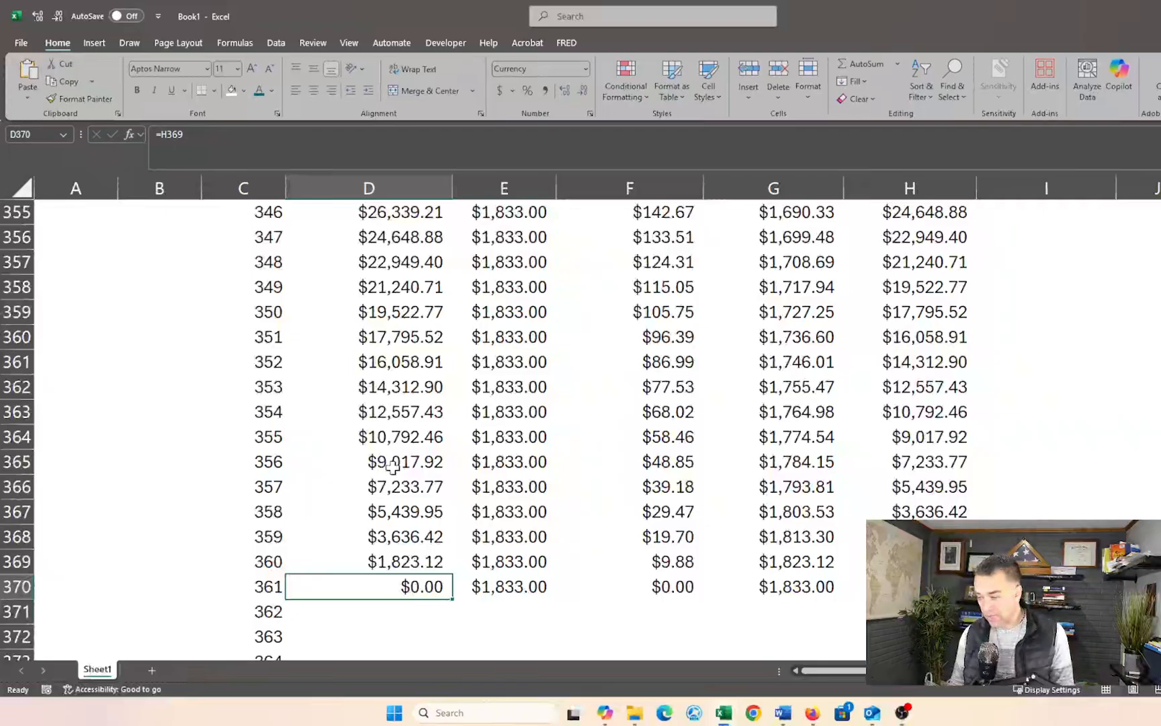
key("Up")
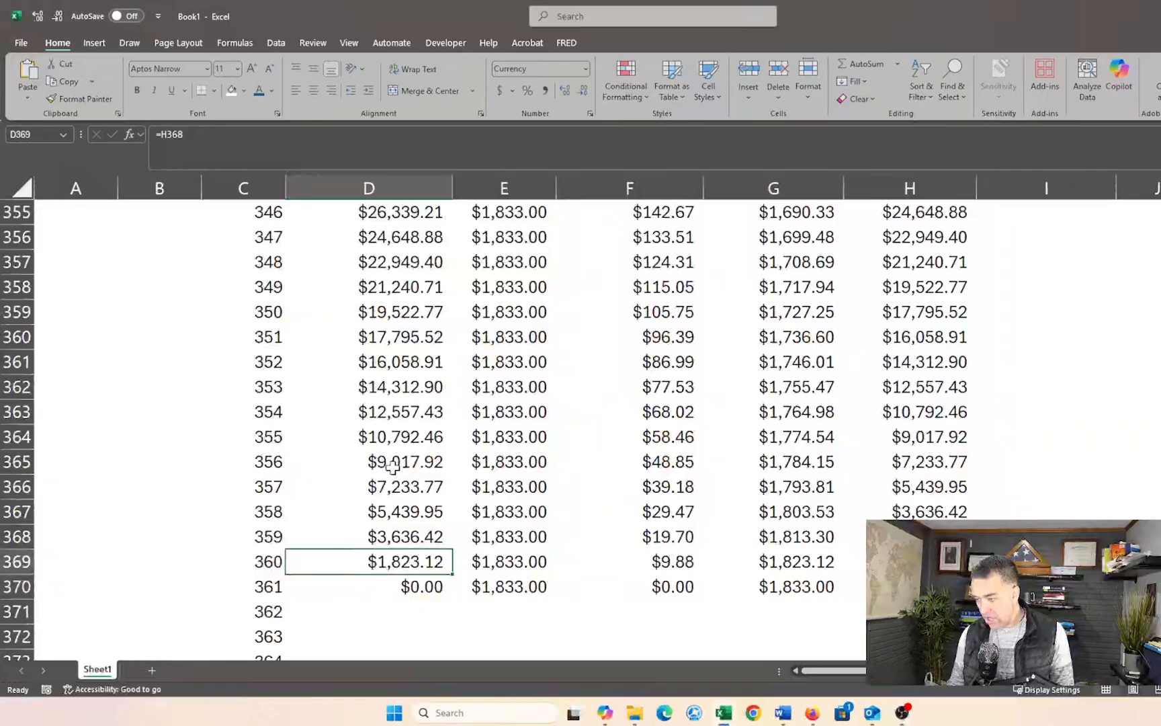
key("Left")
key("Right")
key("Left")
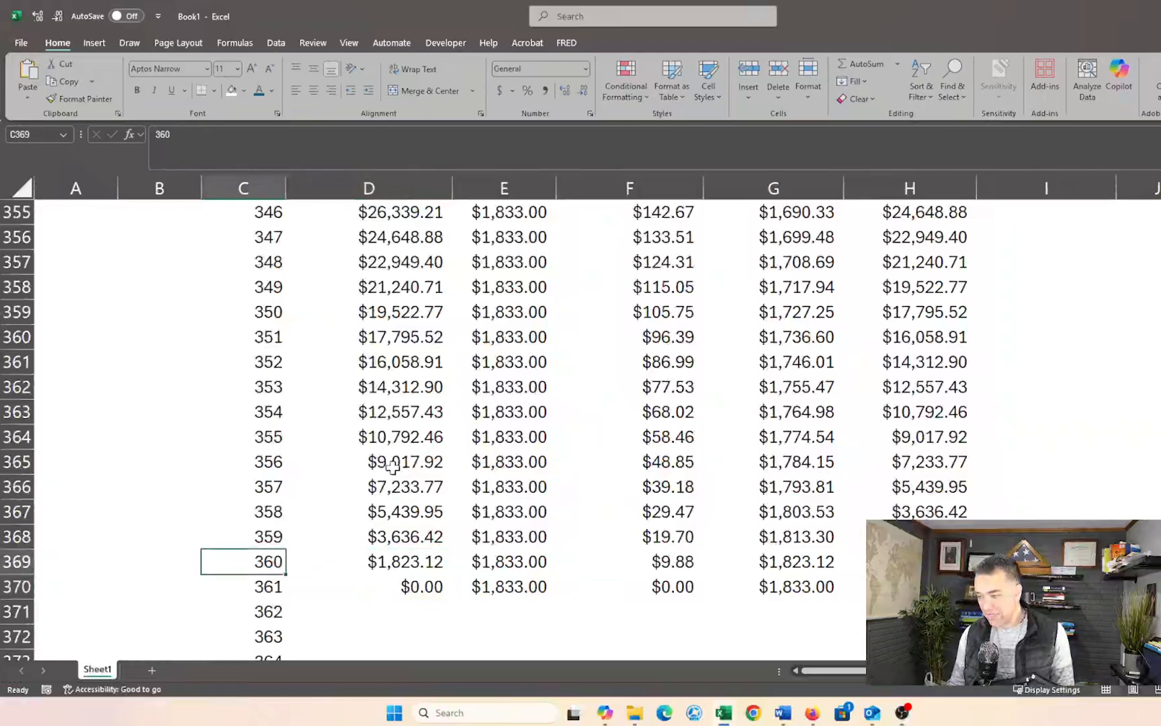
key("Right")
key("Right")
key("Right")
key("Right")
key("Right")
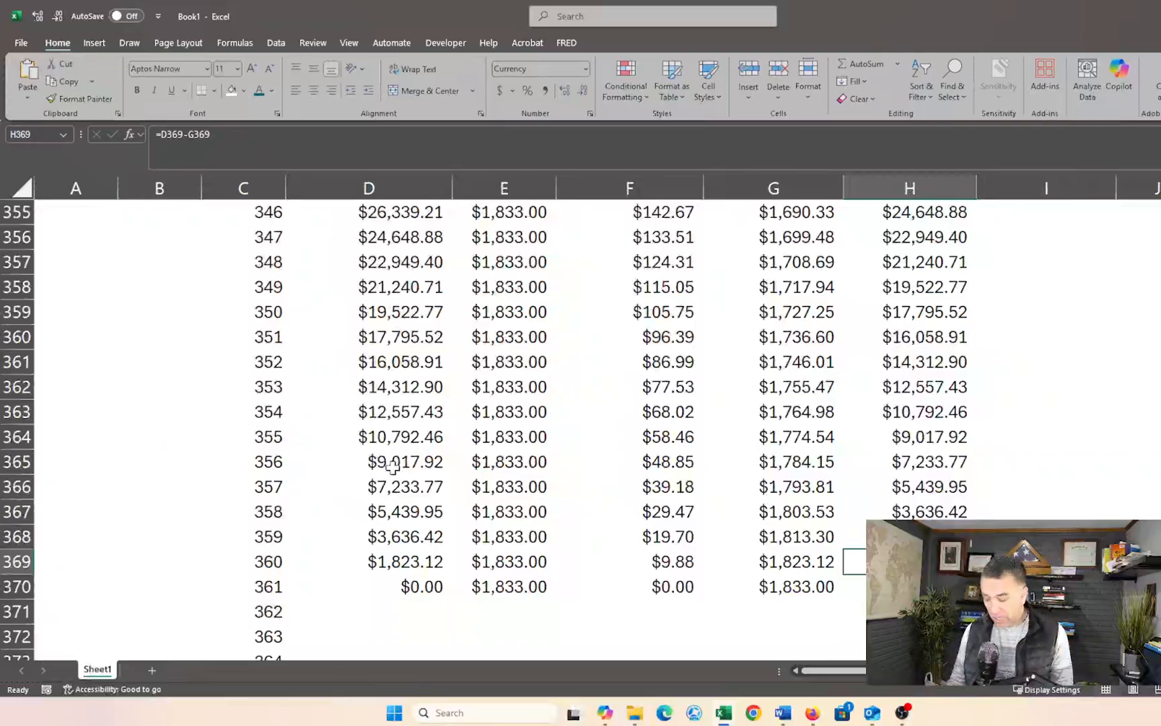
key("Left")
key("Left")
key("Left")
key("Left")
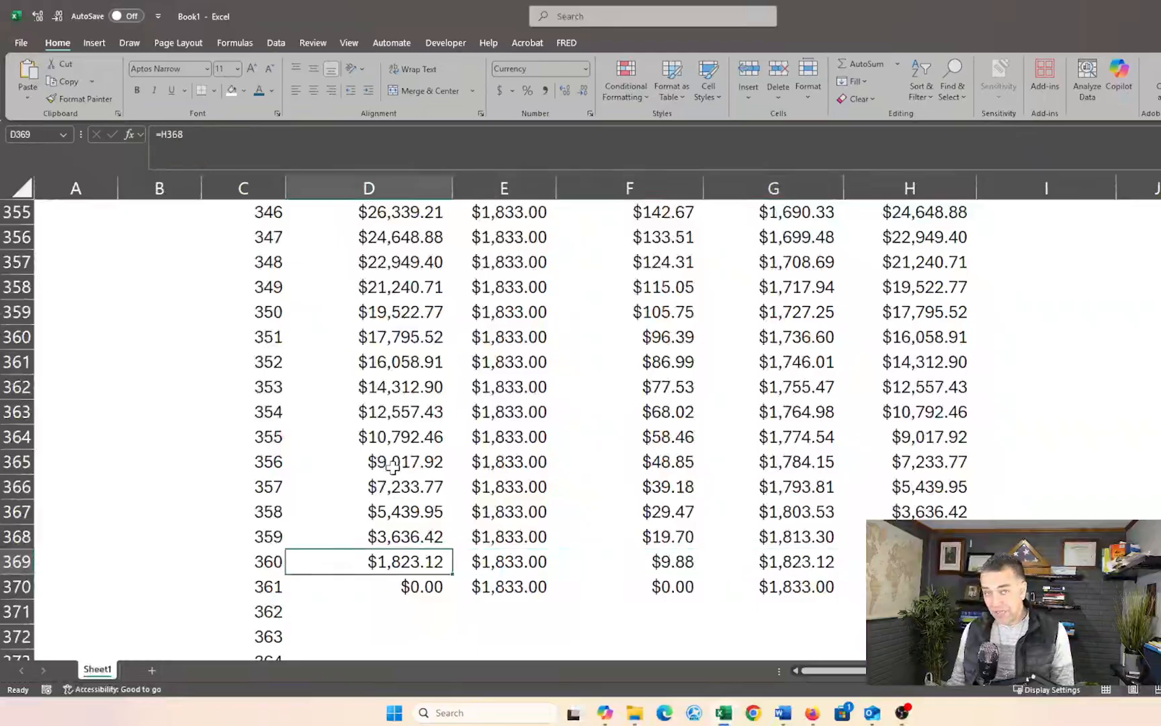
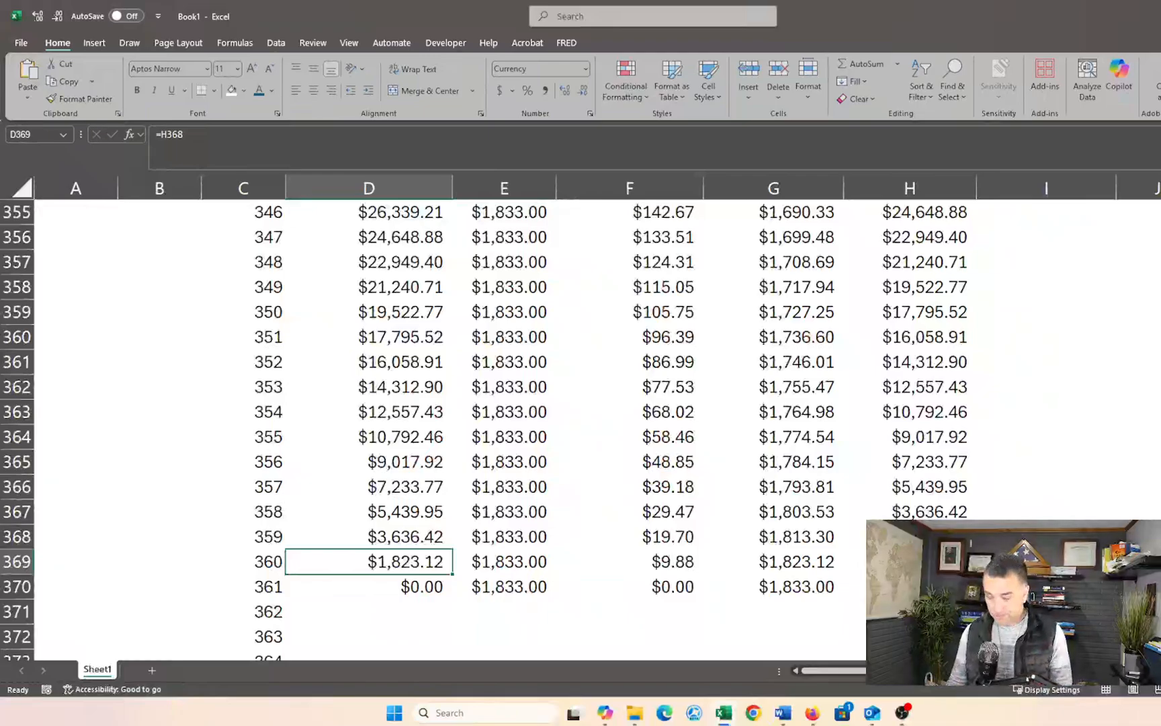
Fill the month 361 formulas in D370:H370 down to row 800, alongside the rest of the numbered months.
key("Down")
key("shift+Right")
key("shift+Right")
key("shift+Right")
key("shift+Right")
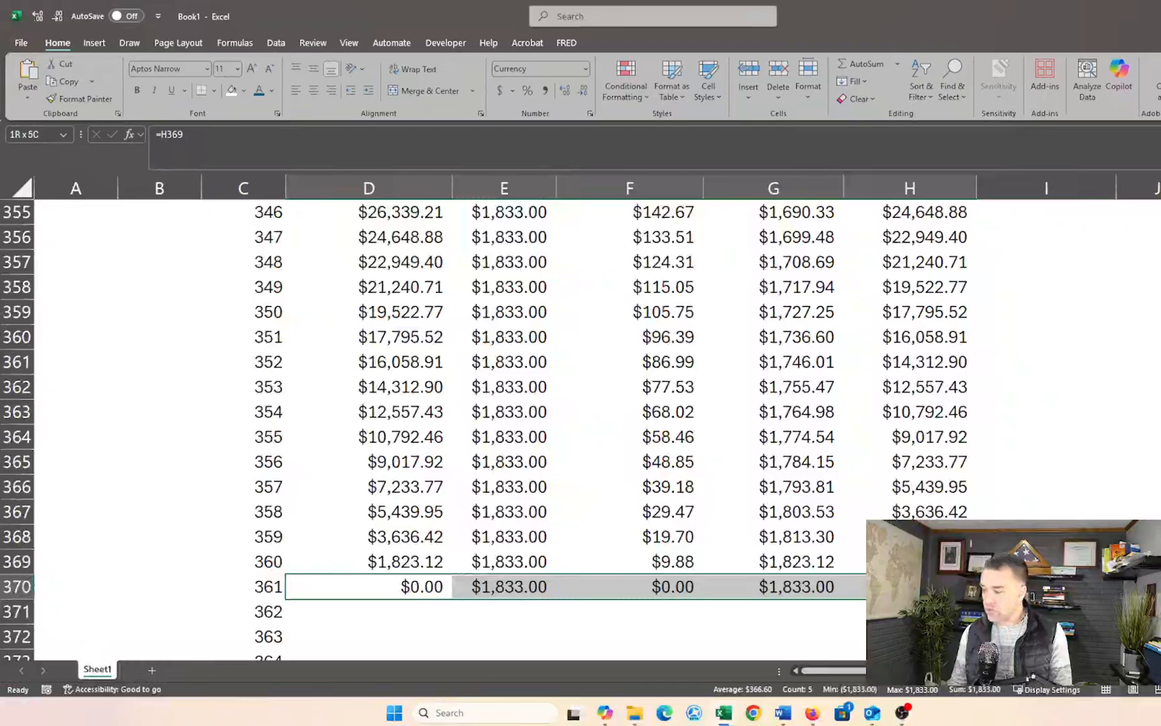
key("ctrl+shift+Down")
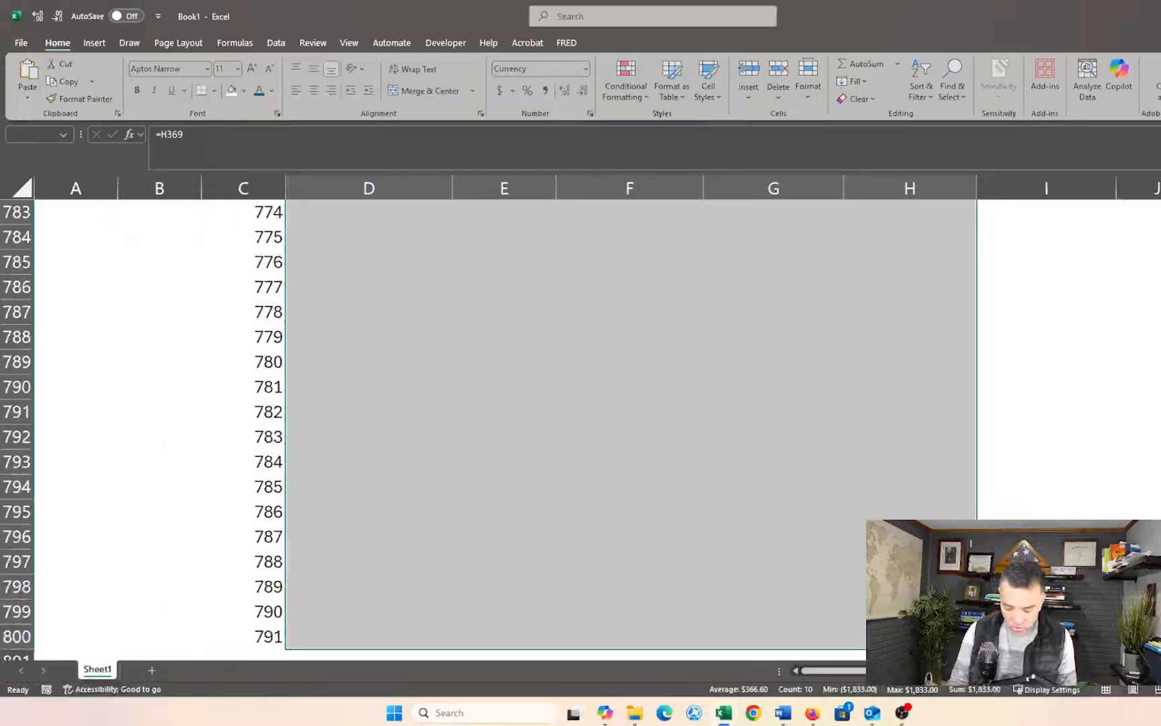
key("ctrl+d")
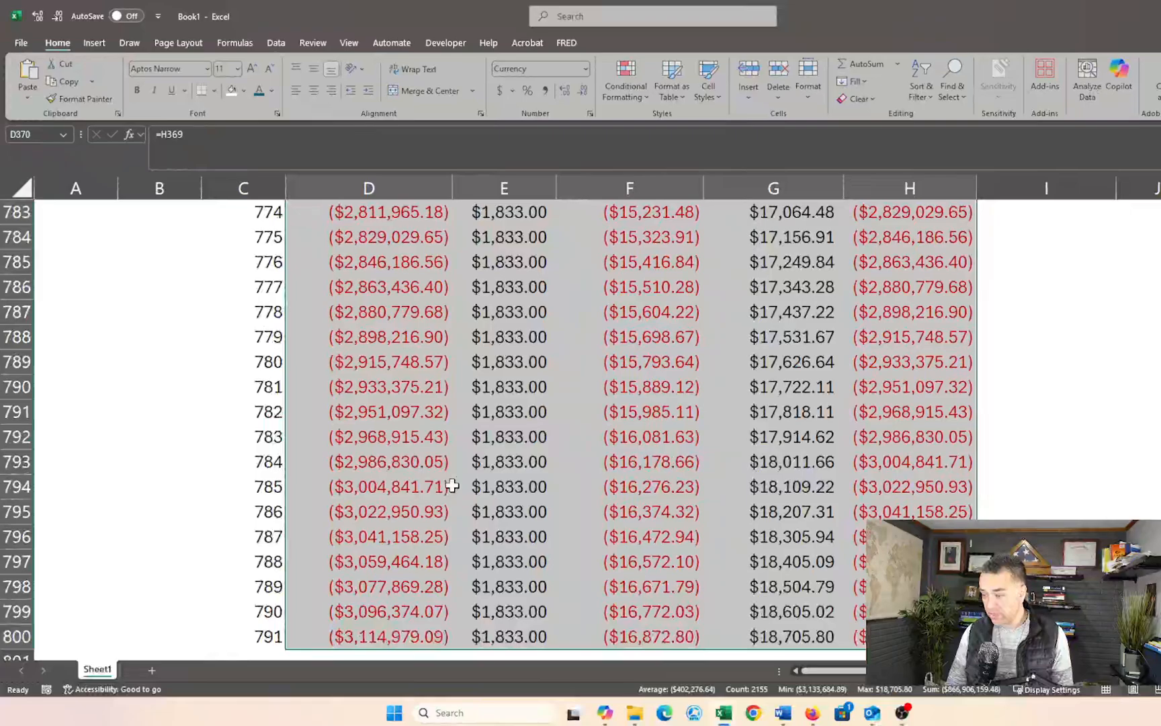
Inspect the balances and interest formulas near the schedule's last months and return to the loan inputs above it.
left_click(436, 462)
scroll(635, 408, "up", 5)
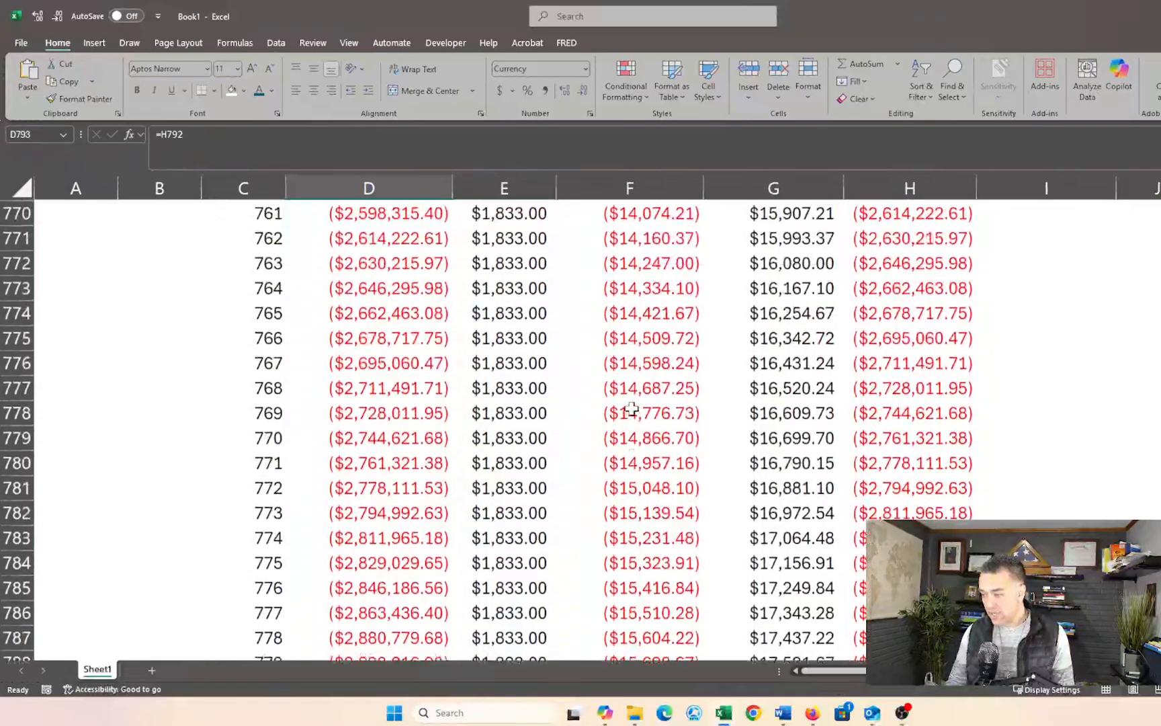
left_click(632, 409)
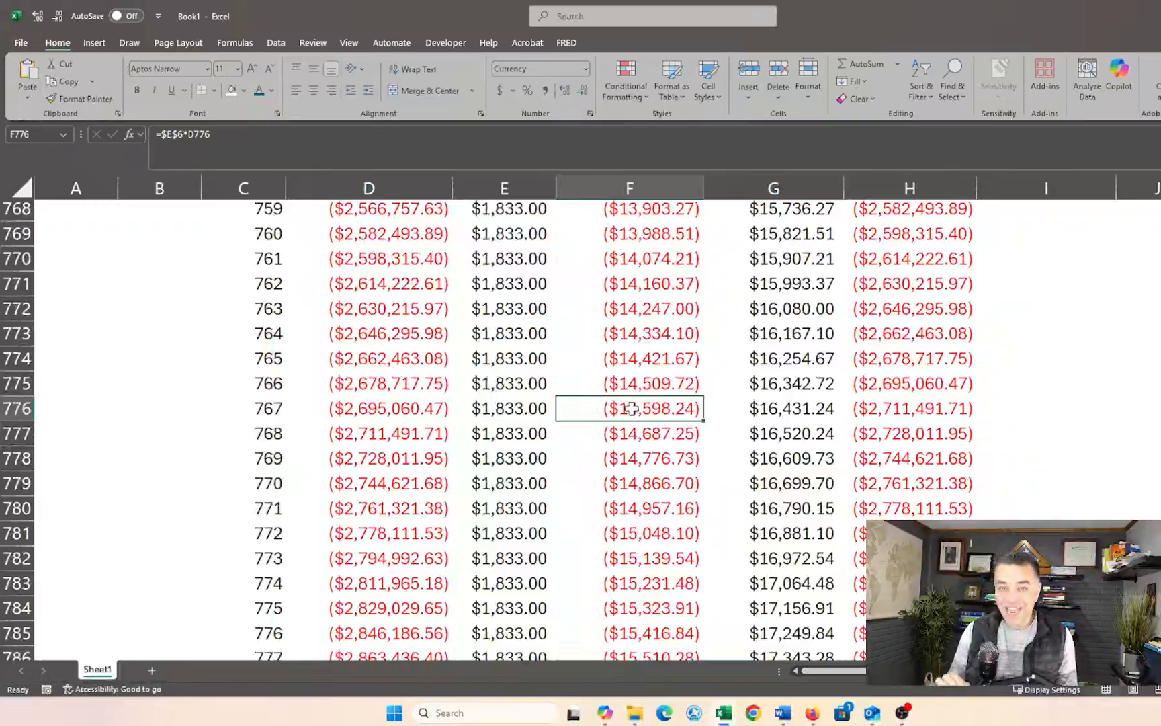
key("ctrl+Up")
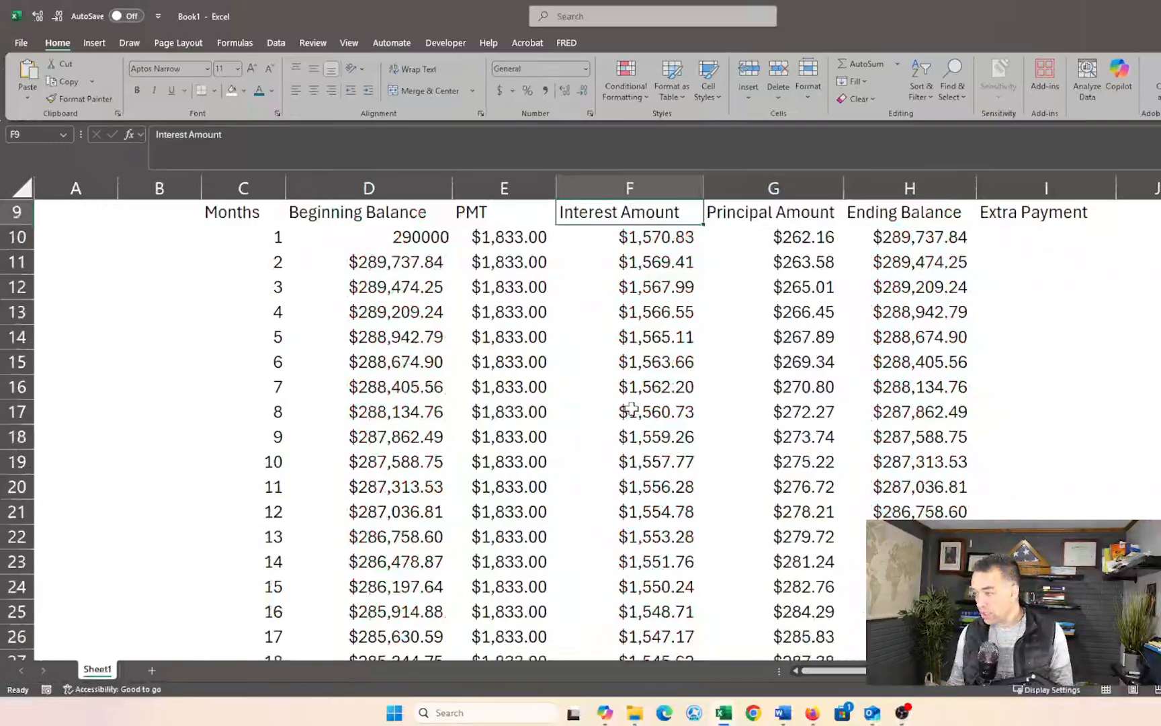
key("ctrl+Up")
key("ctrl+Up")
key("ctrl+Up")
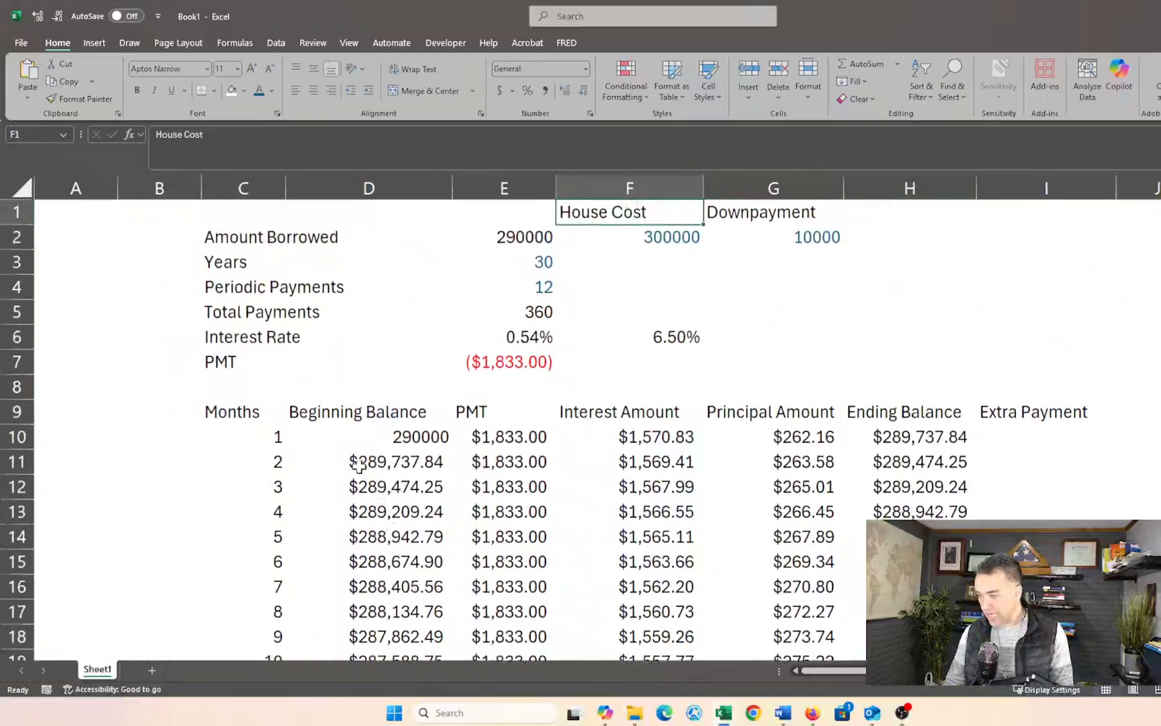
Center the contents of the whole schedule, from the Months heading in C9 to the Extra Payment column at row 800.
left_click(231, 408)
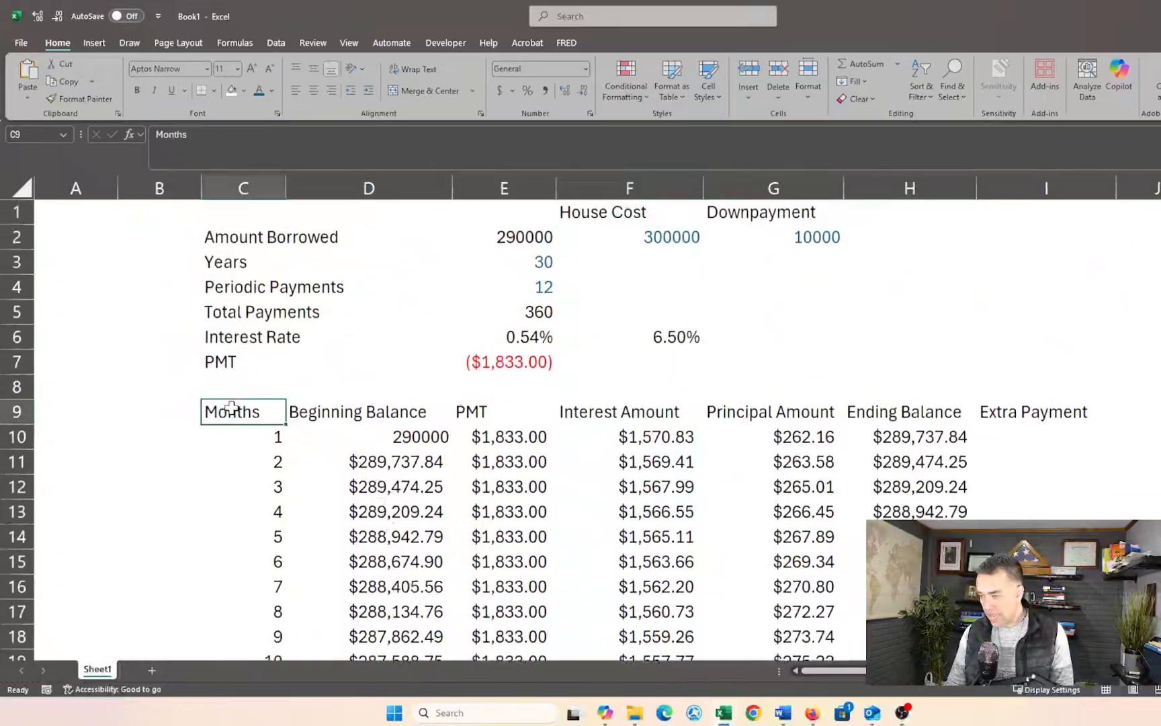
key("shift+Right")
key("shift+Right")
key("shift+Right")
key("shift+Right")
key("shift+Right")
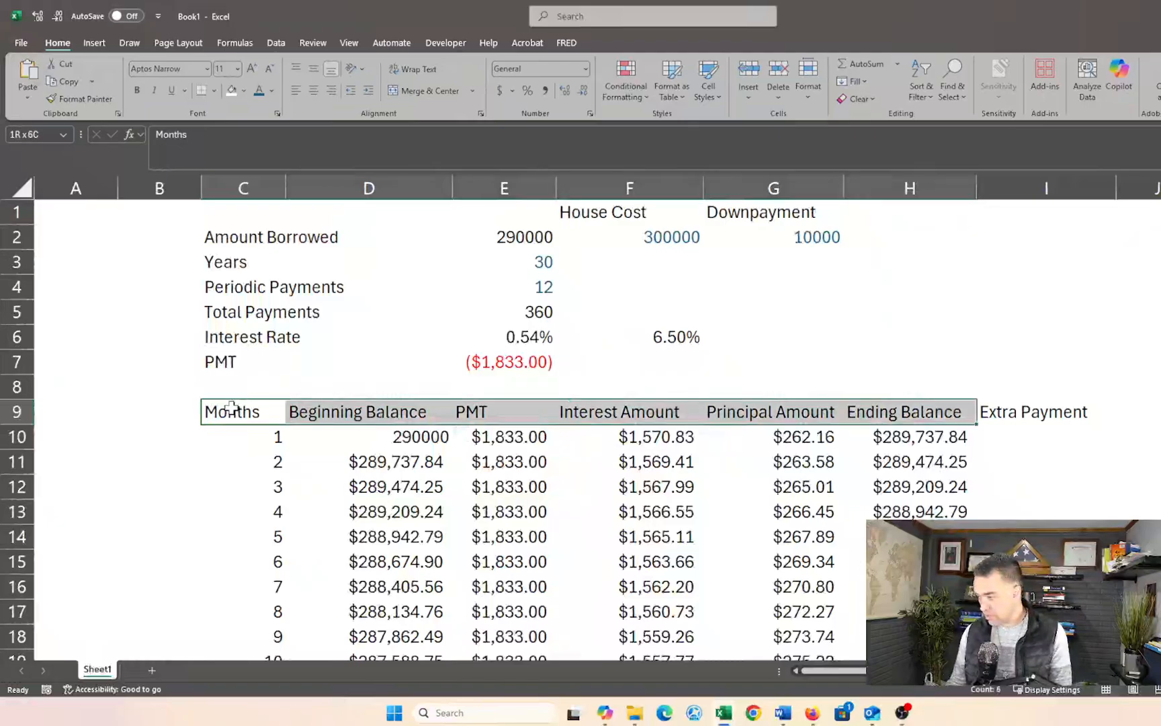
key("shift+Right")
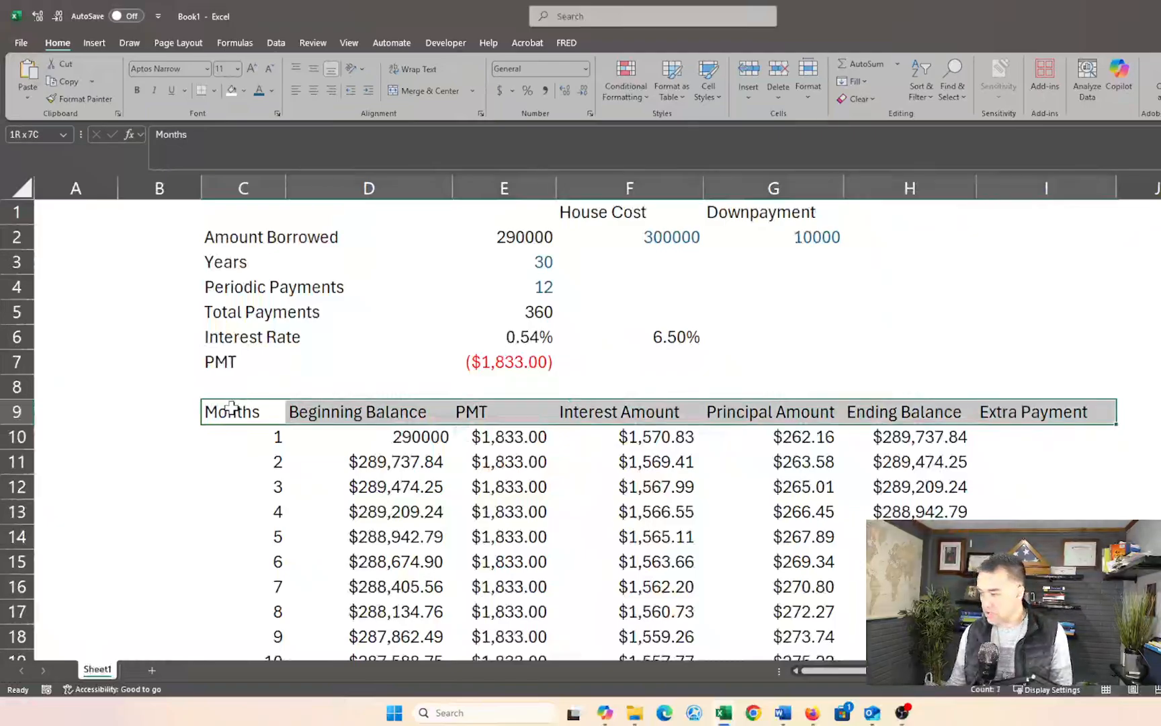
key("ctrl+shift+Down")
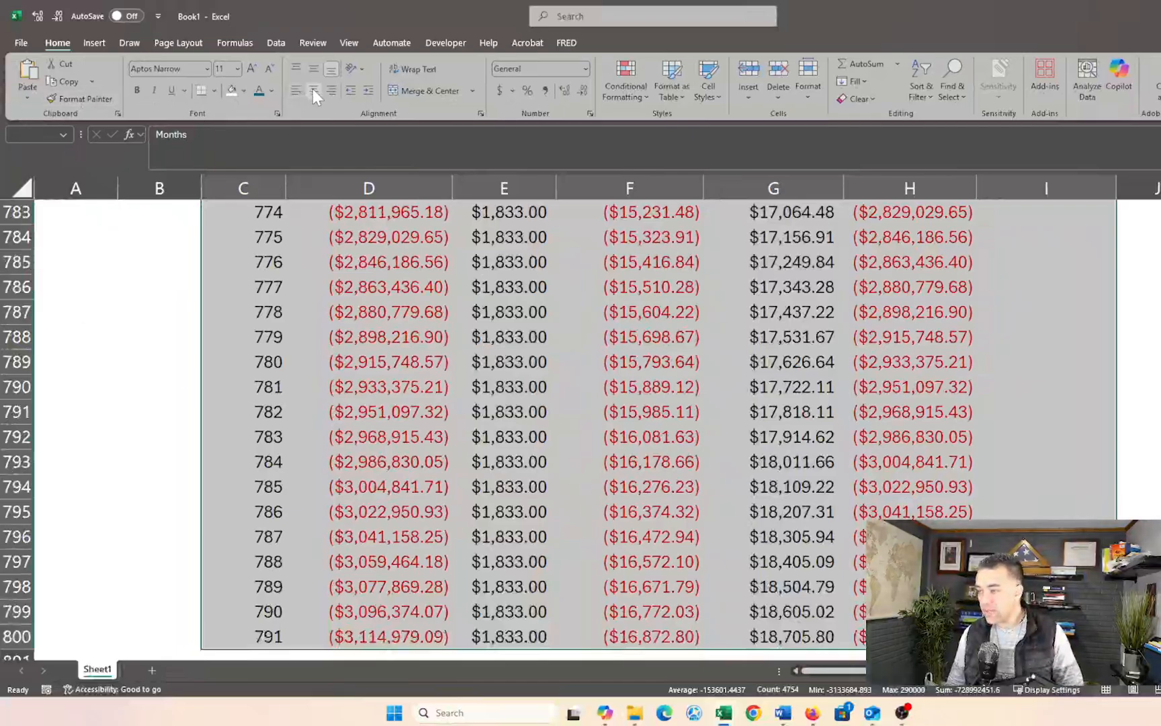
key("ctrl+BackSpace")
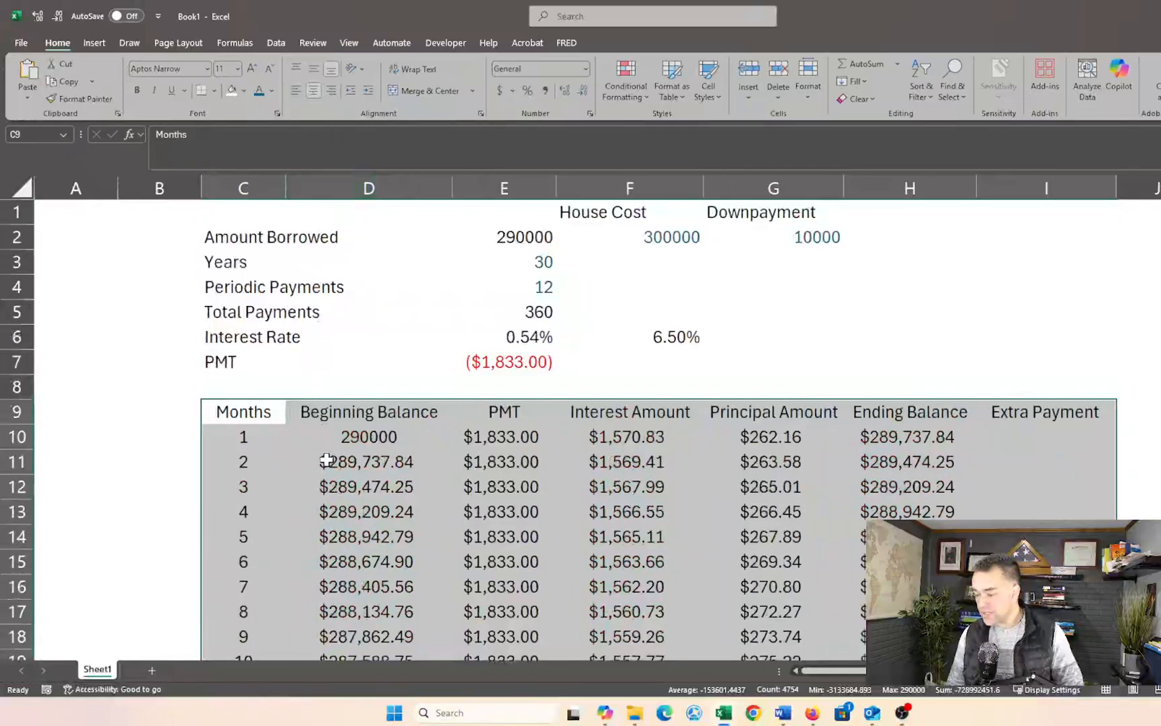
Add a thick bottom border under the schedule's headings in C9:I9.
left_click(254, 412)
left_click_drag(254, 411, 1028, 413)
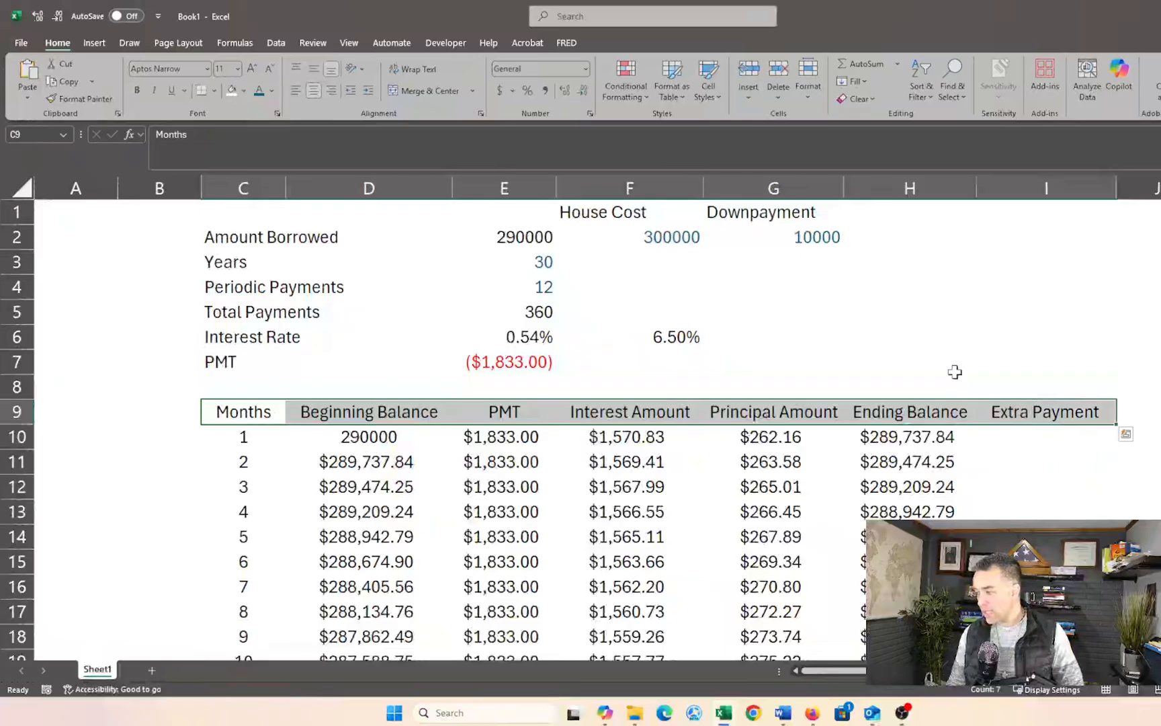
left_click(213, 90)
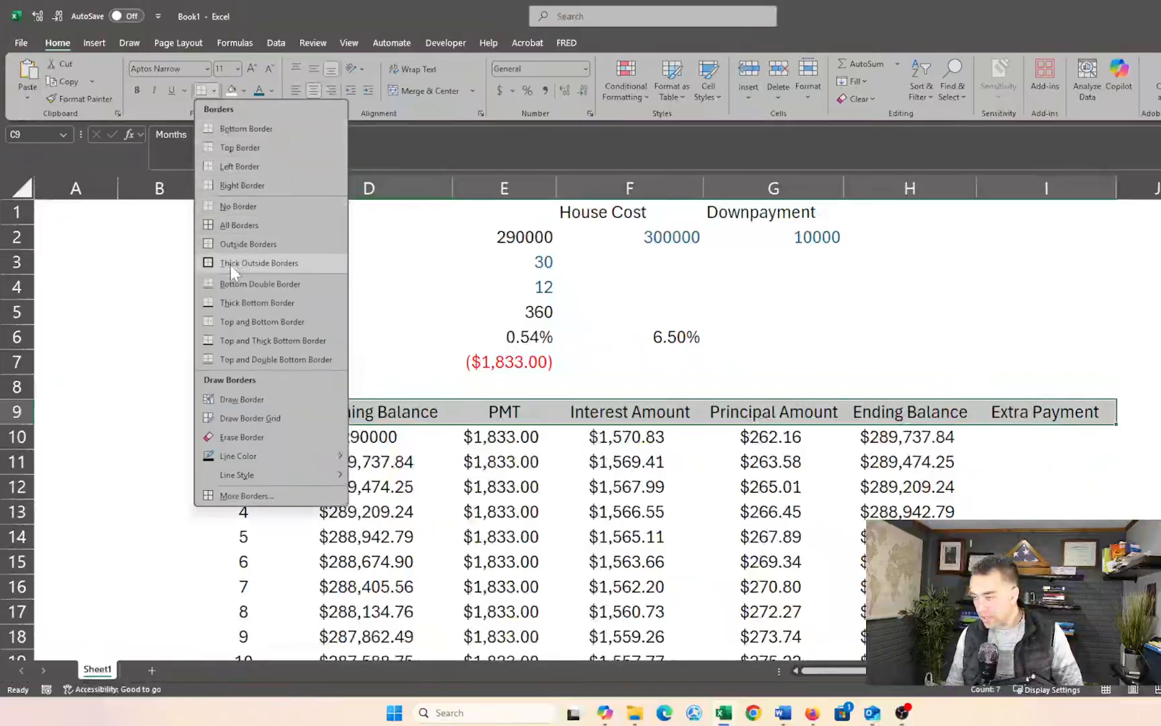
left_click(241, 301)
left_click(475, 489)
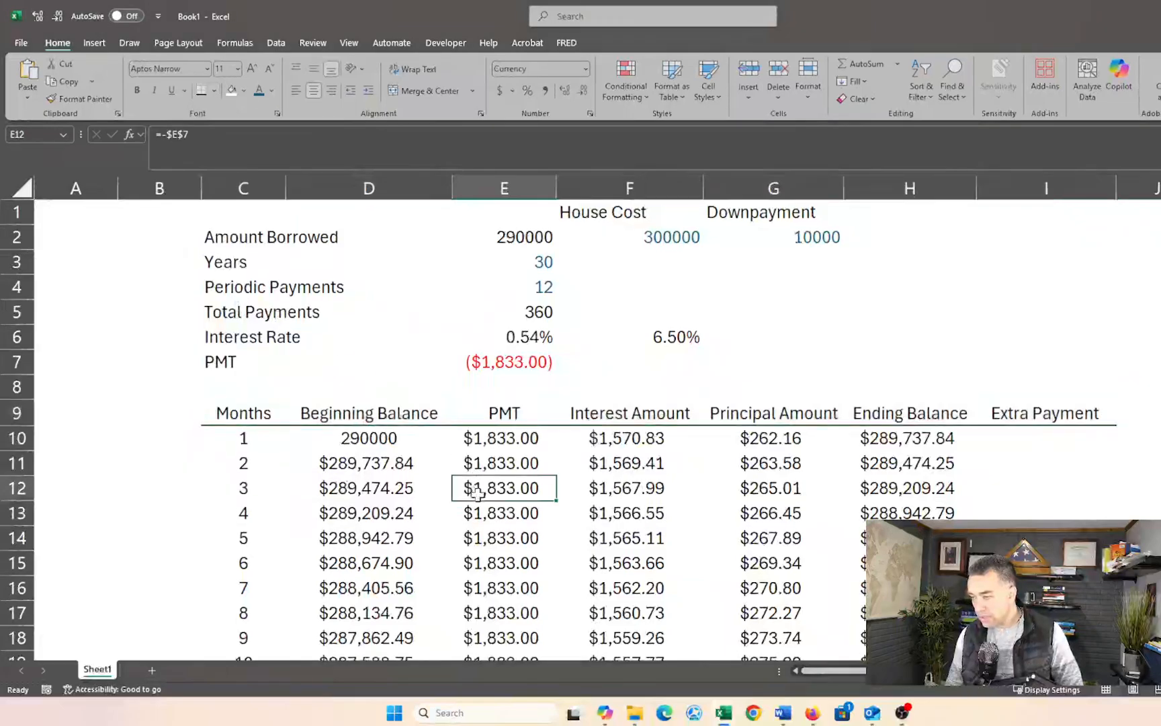
Enter 1 in B10, B11 and B12, beside the first three months.
left_click(173, 442)
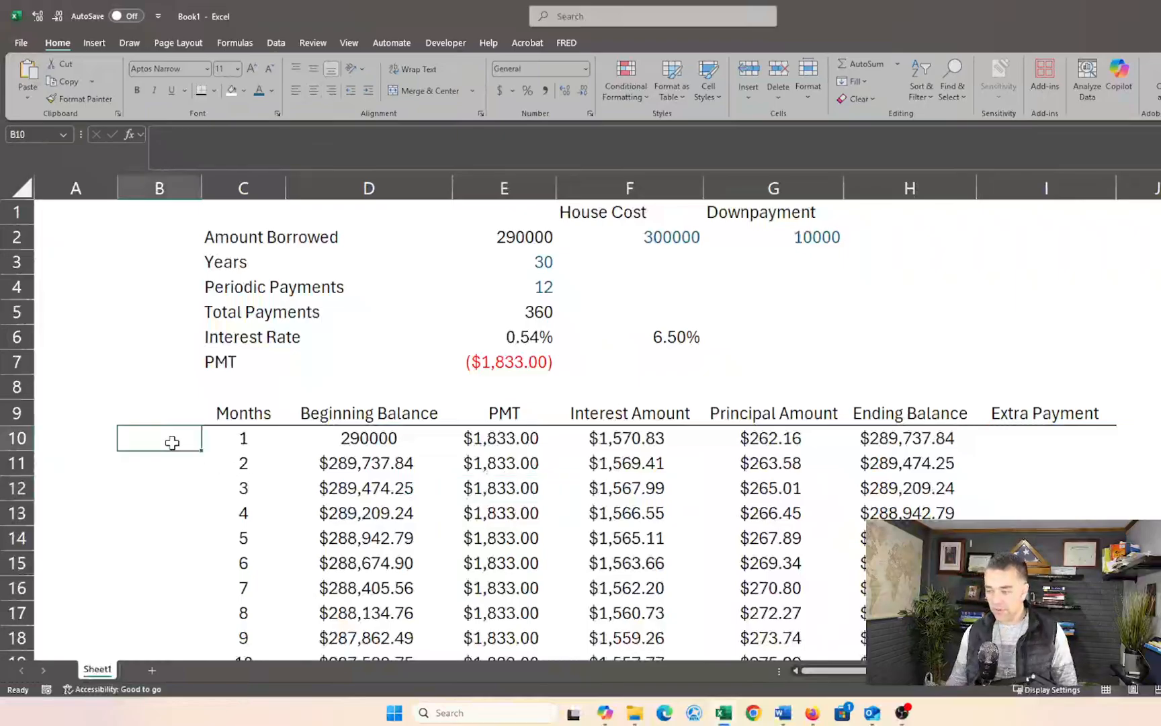
type("1")
key("Return")
type("1")
key("Return")
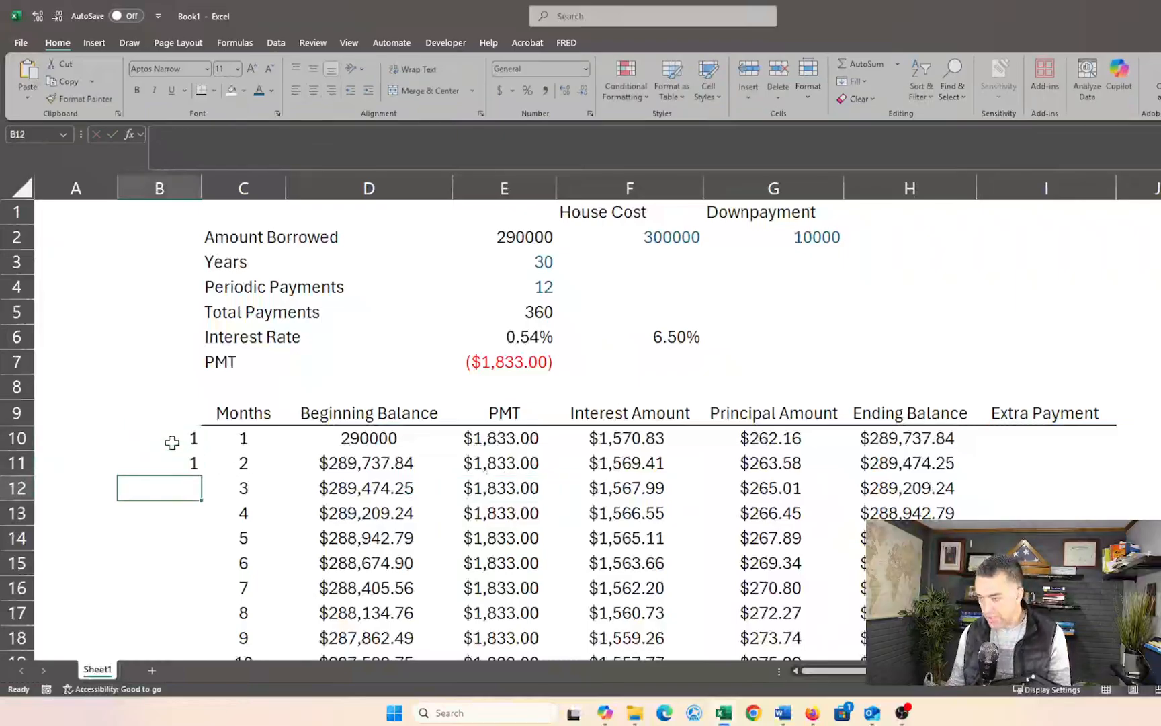
type("1")
key("Return")
key("Up")
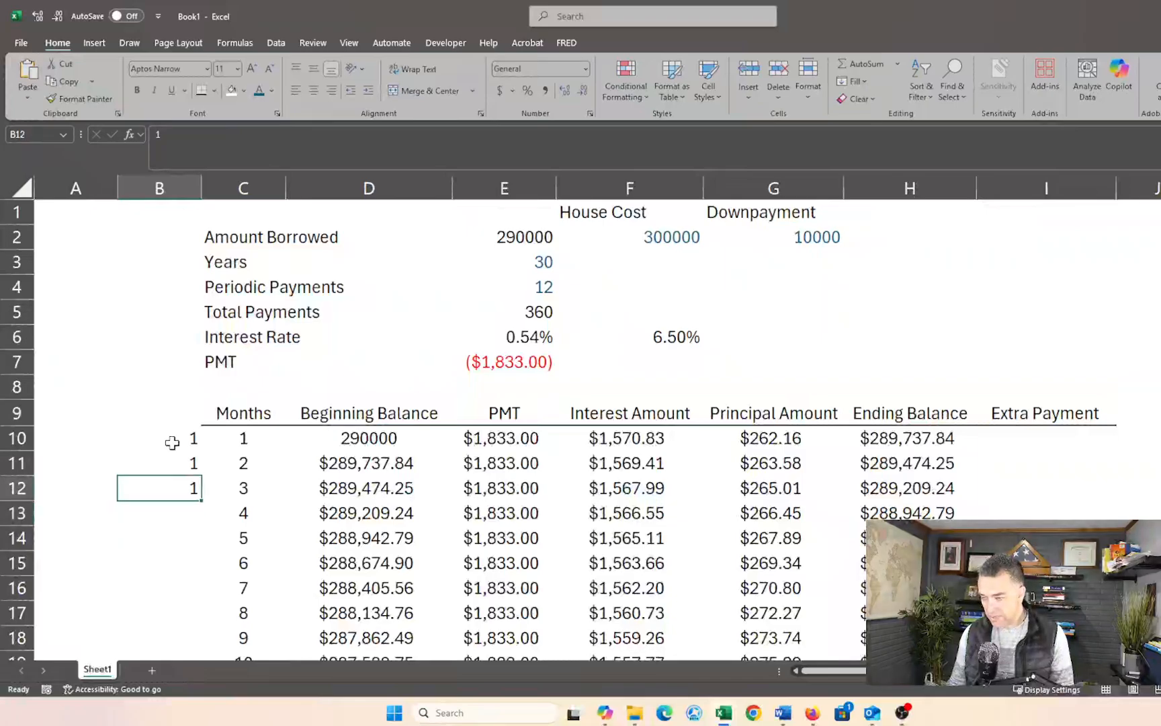
key("Up")
key("Up")
key("shift+Down")
key("shift+Down")
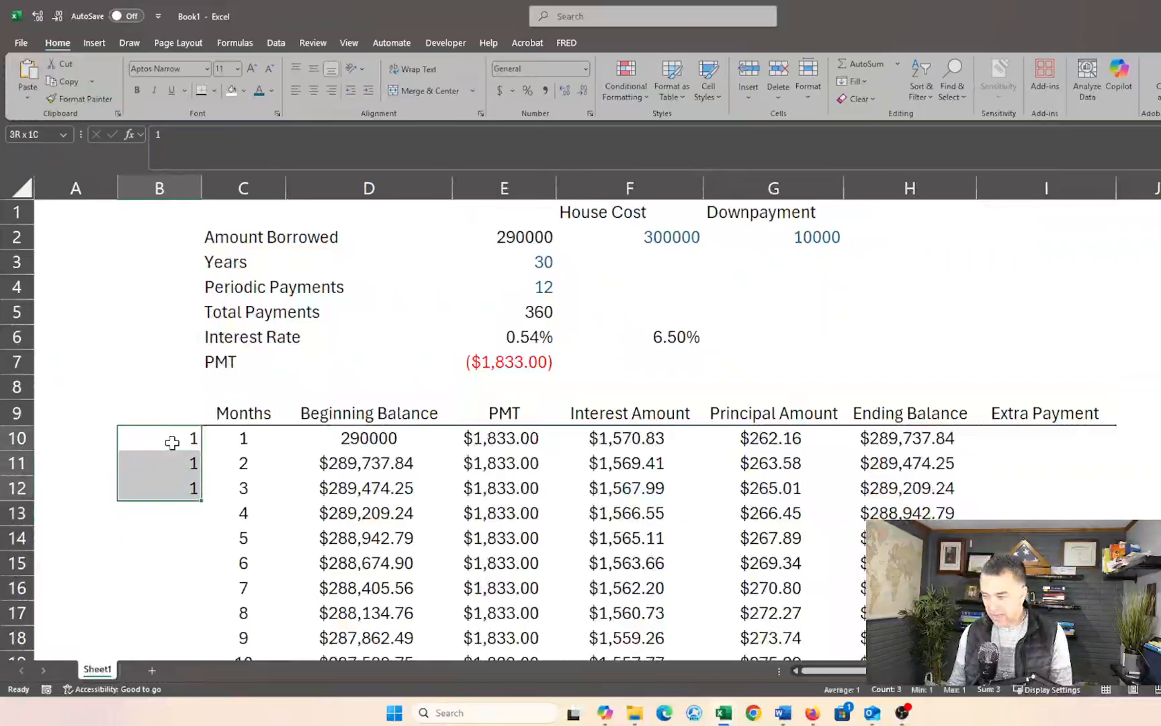
key("ctrl+shift+Down")
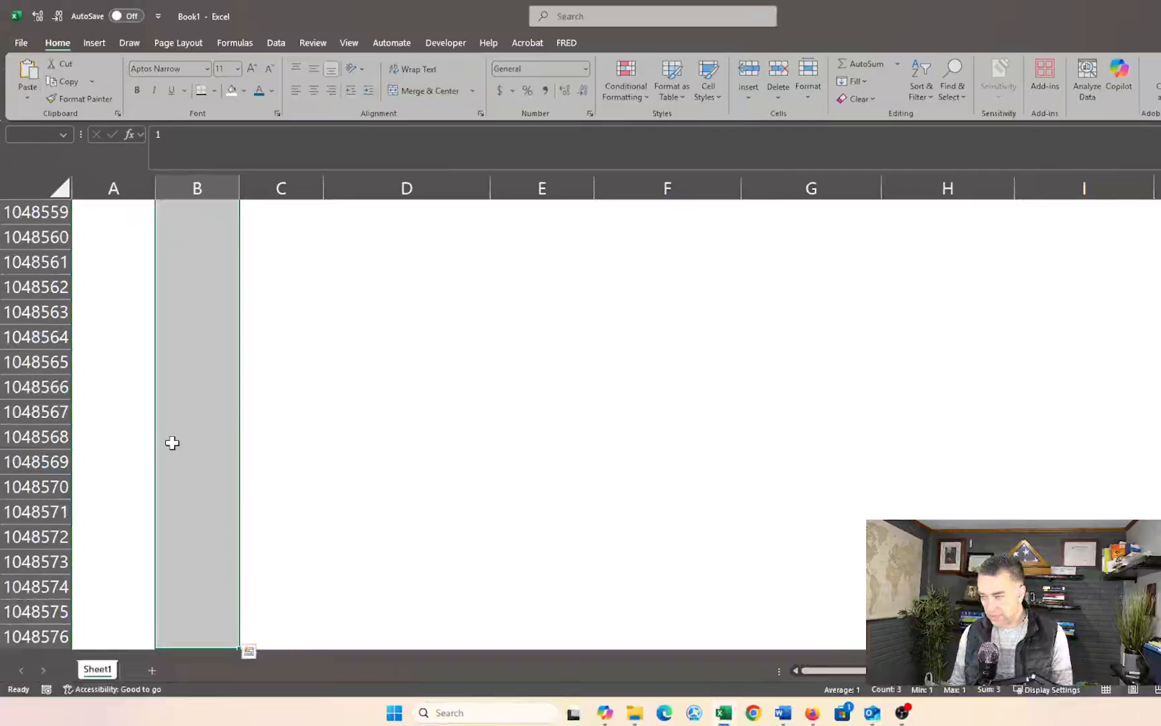
key("Up")
key("Down")
key("Down")
key("Right")
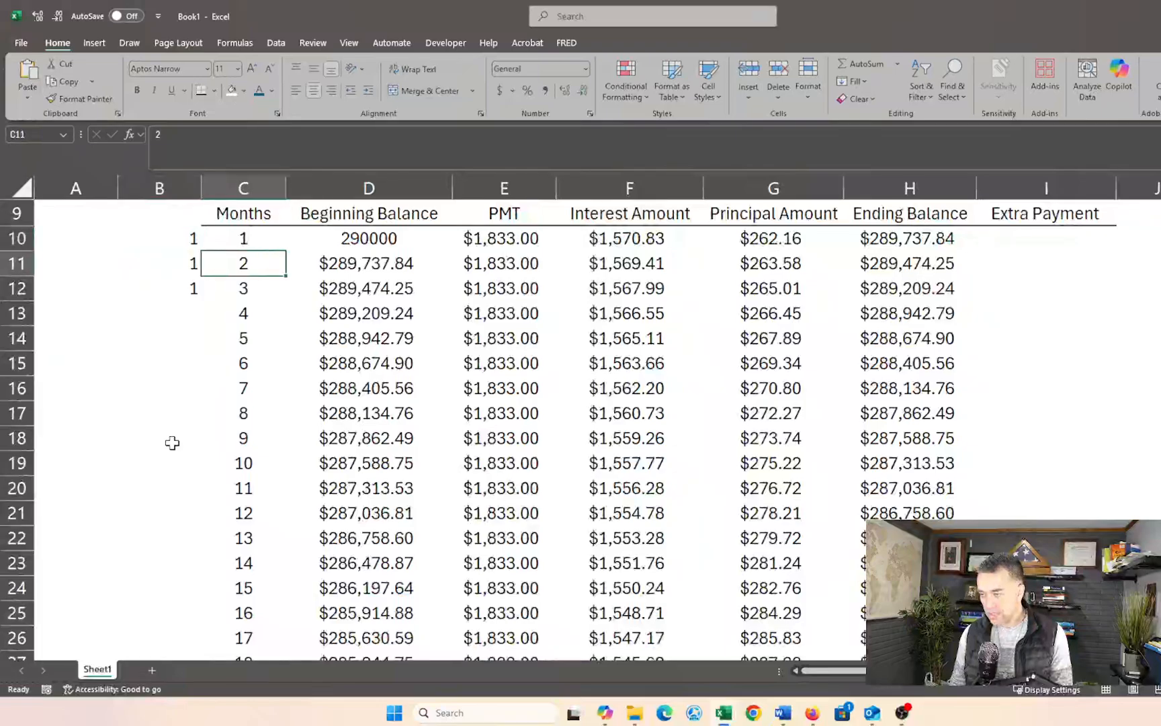
key("ctrl+Down")
key("Left")
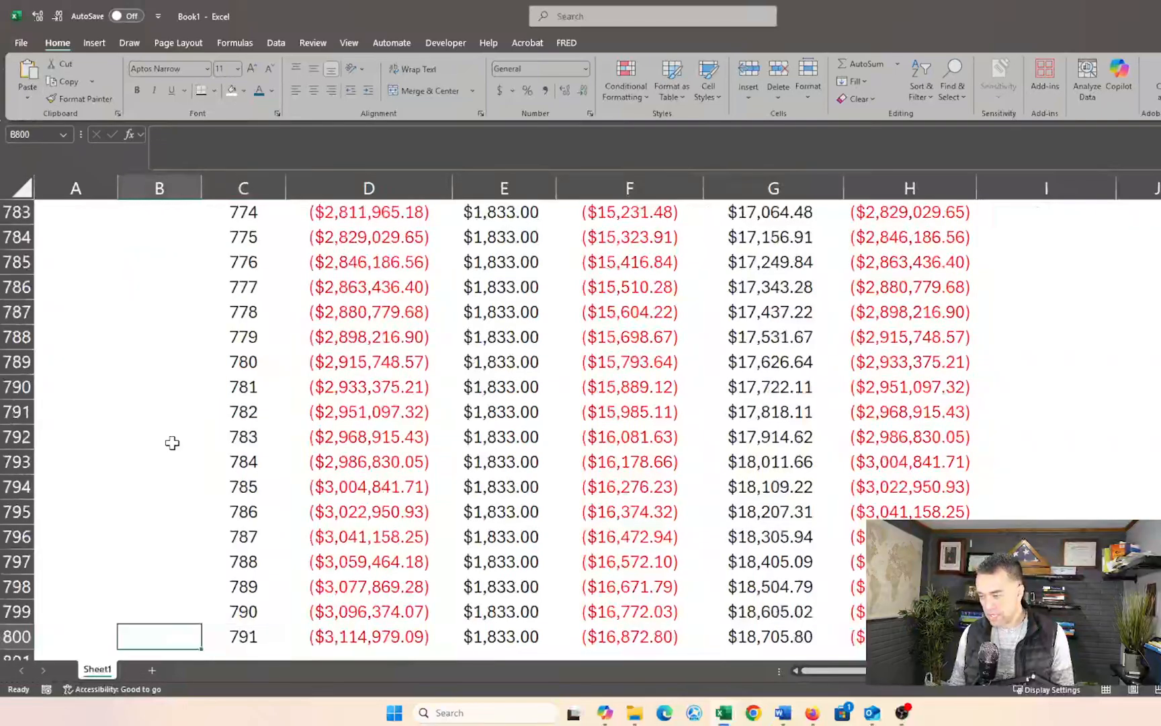
key("Up")
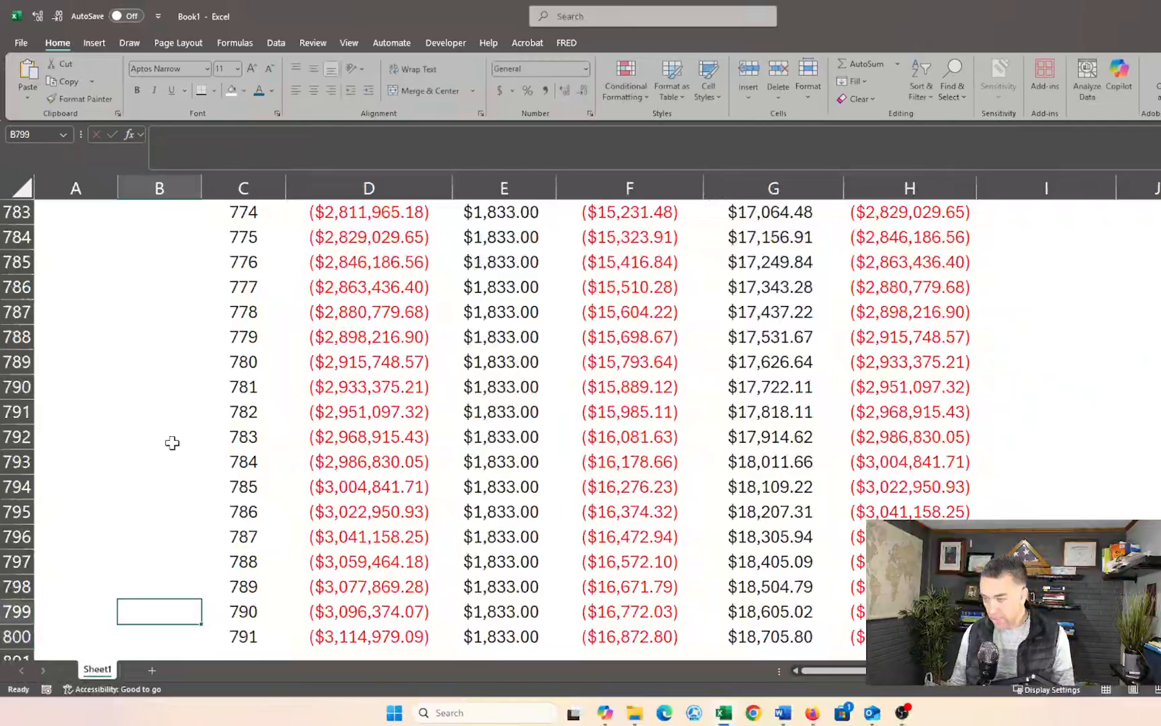
Fill the value 1 down the helper column from B10 to B800.
key("ctrl+Up")
key("Up")
key("Up")
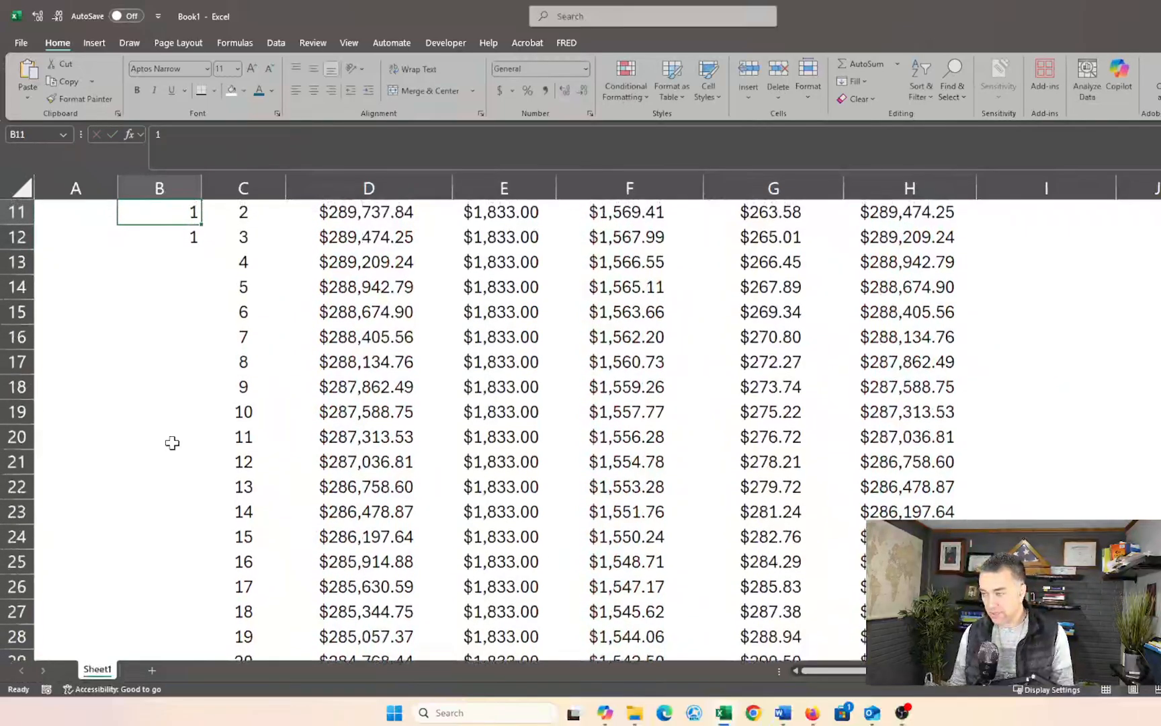
key("shift+Down")
key("shift+Down")
key("shift+Down")
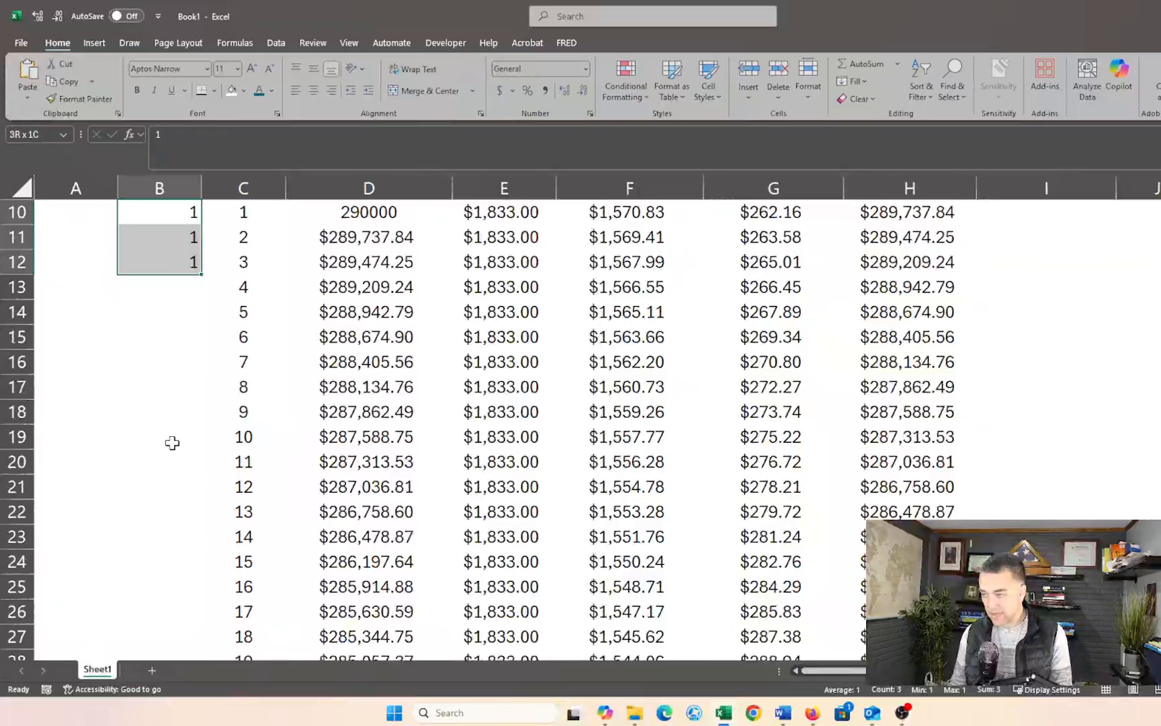
key("Up")
key("Down")
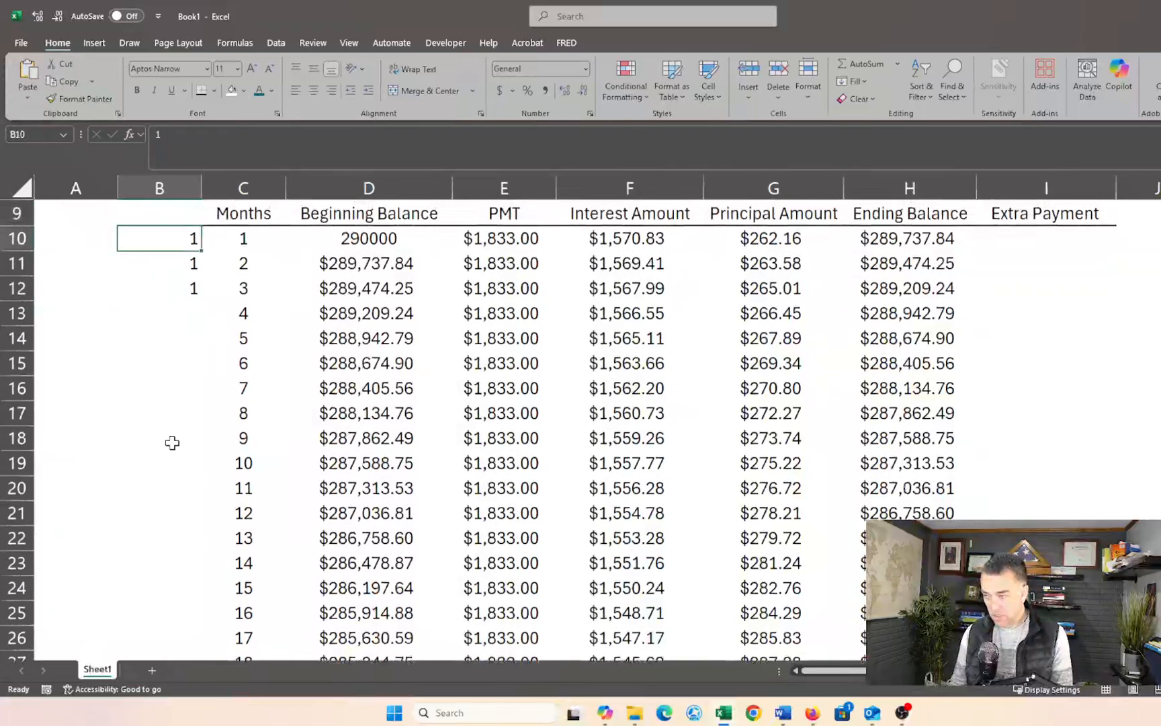
key("shift+Down")
key("shift+Down")
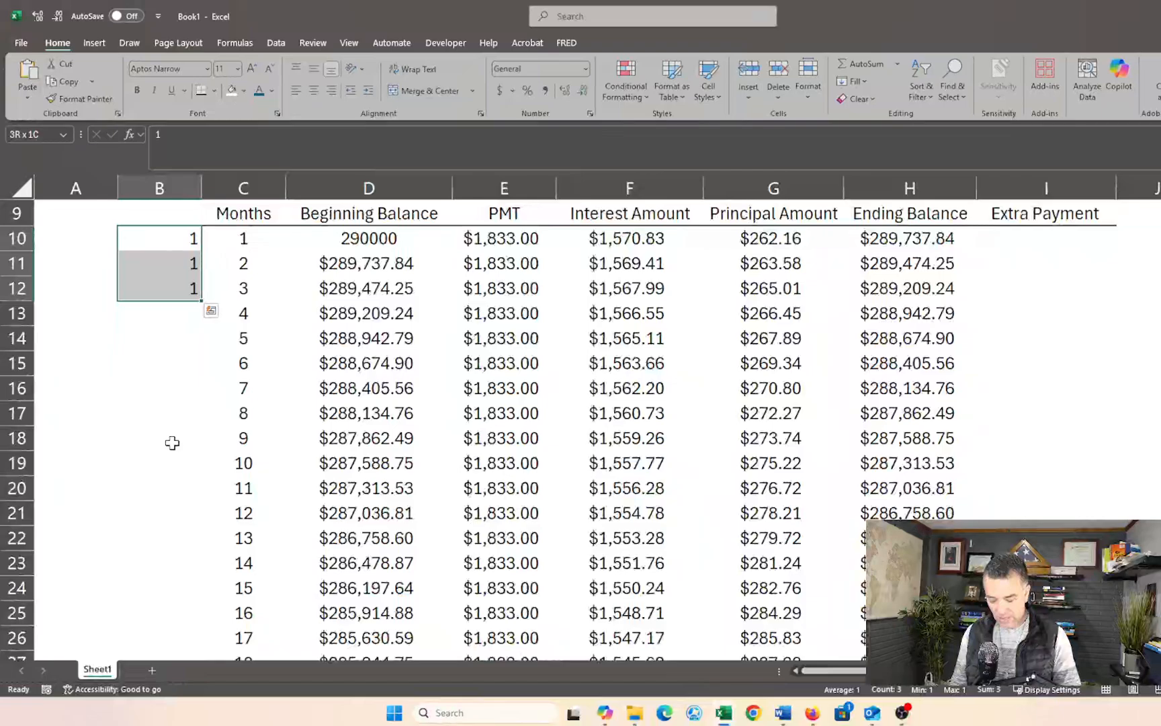
key("ctrl+shift+Down")
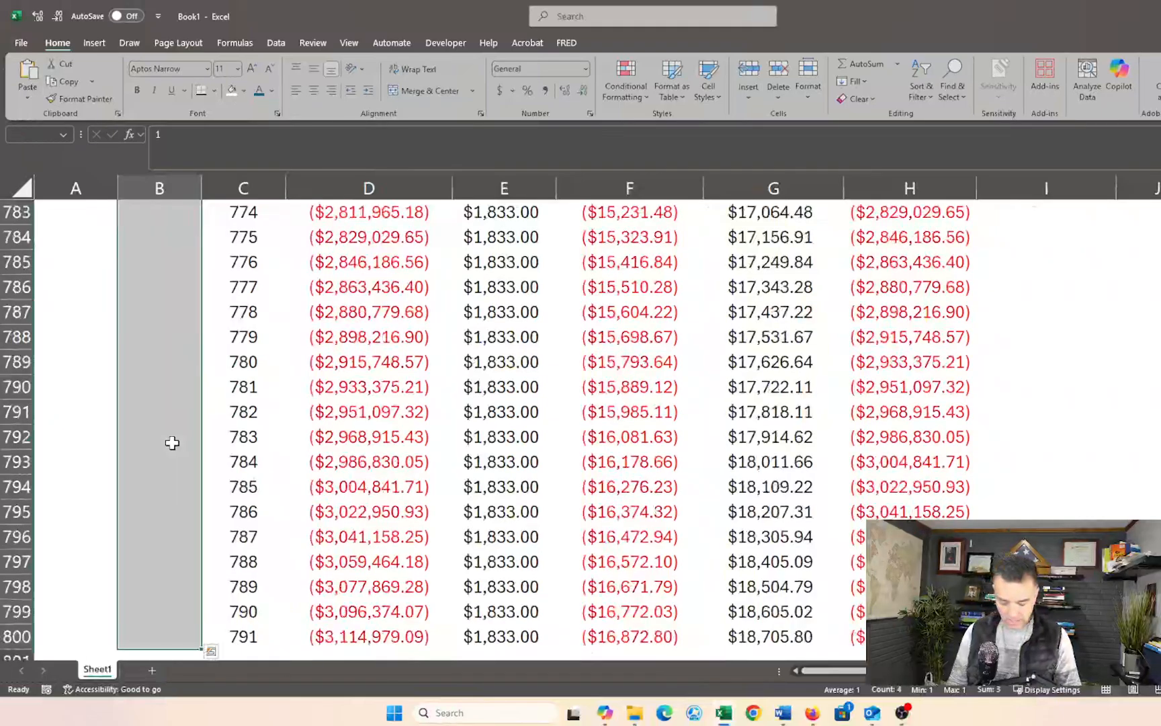
key("ctrl+d")
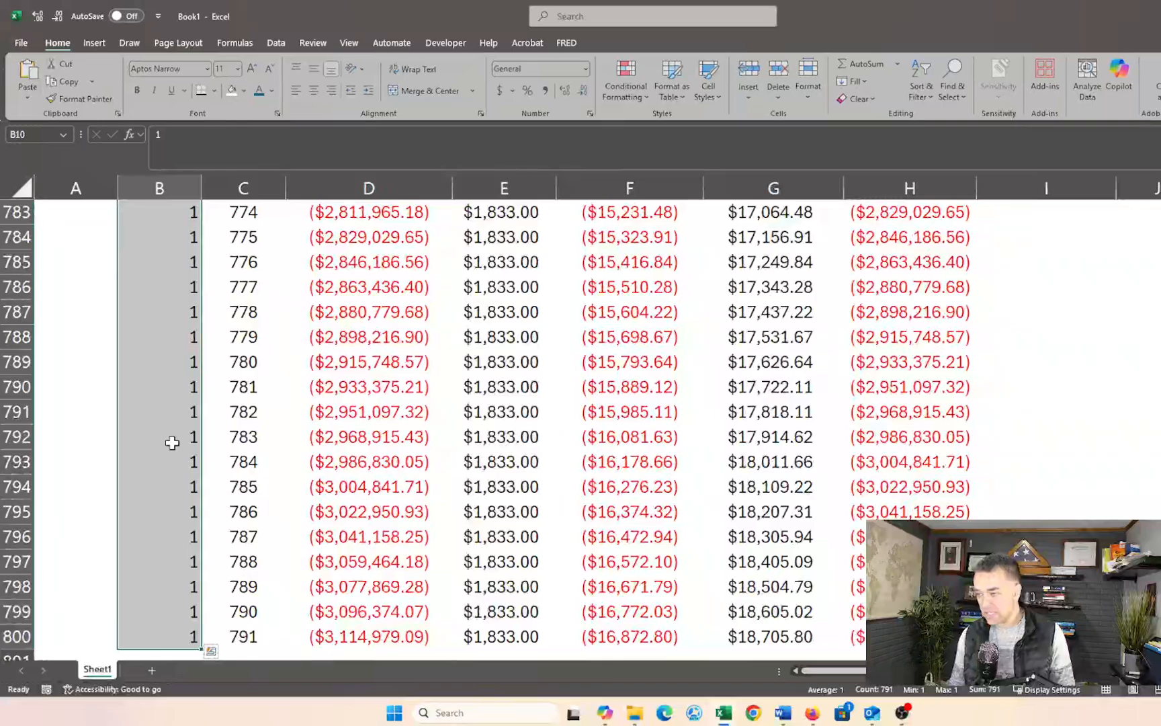
key("ctrl+Up")
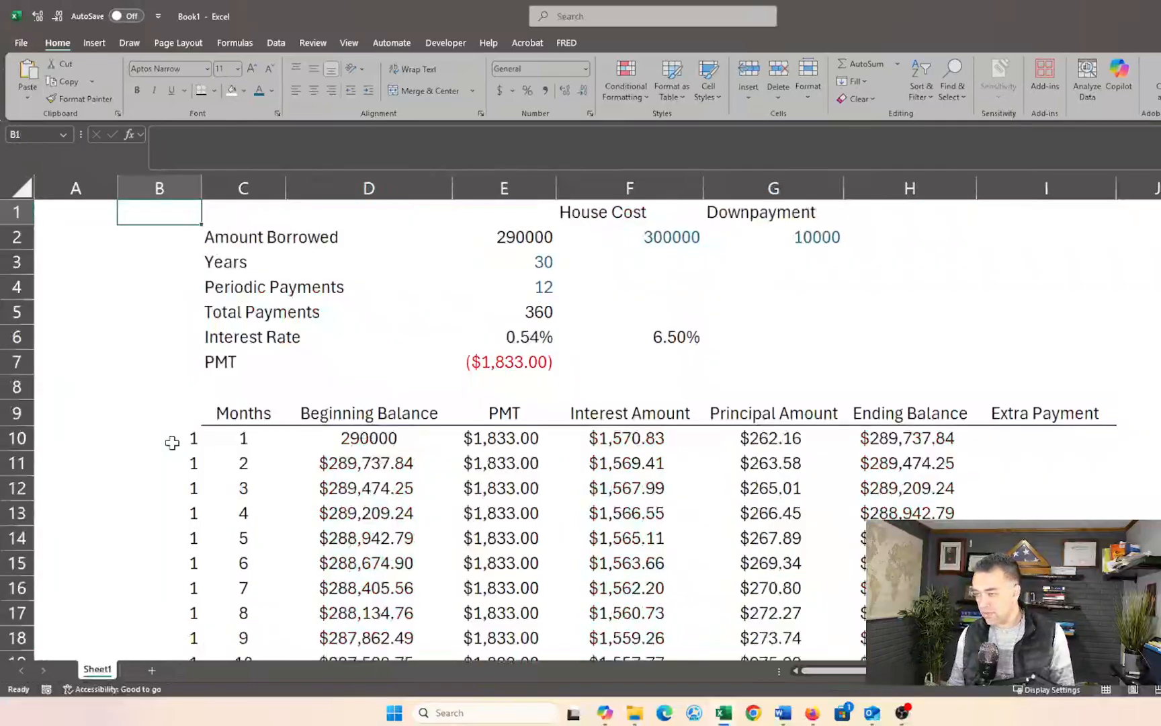
scroll(565, 363, "down", 1)
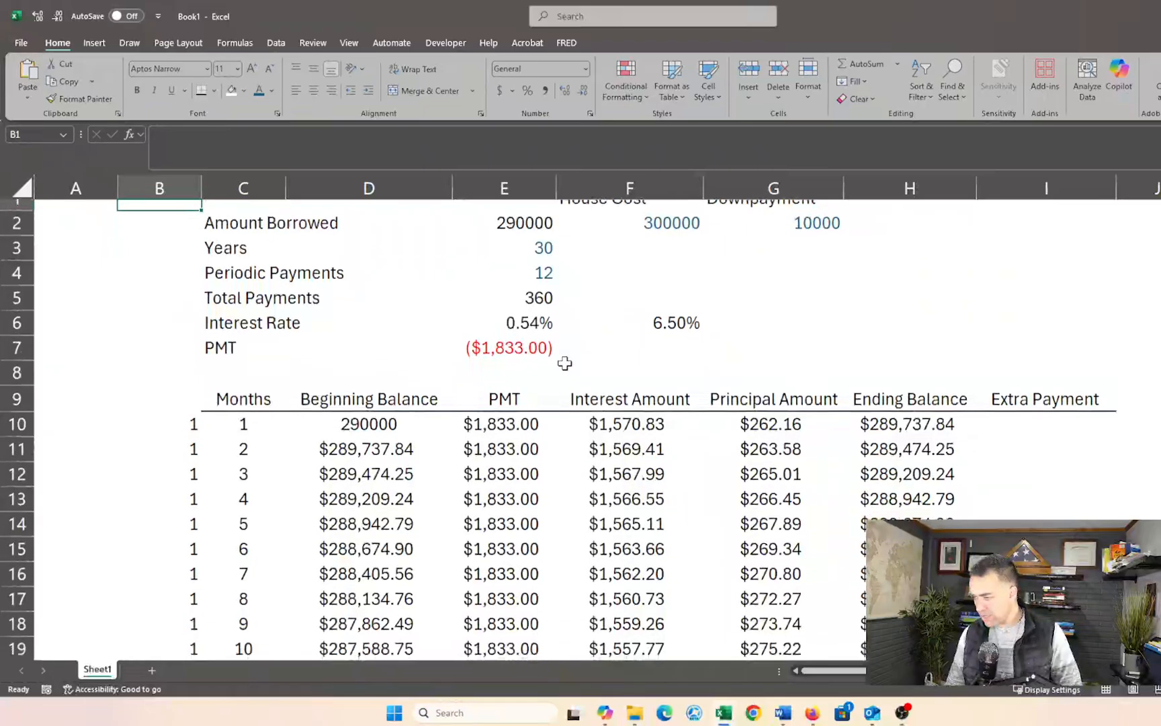
scroll(564, 363, "up", 1)
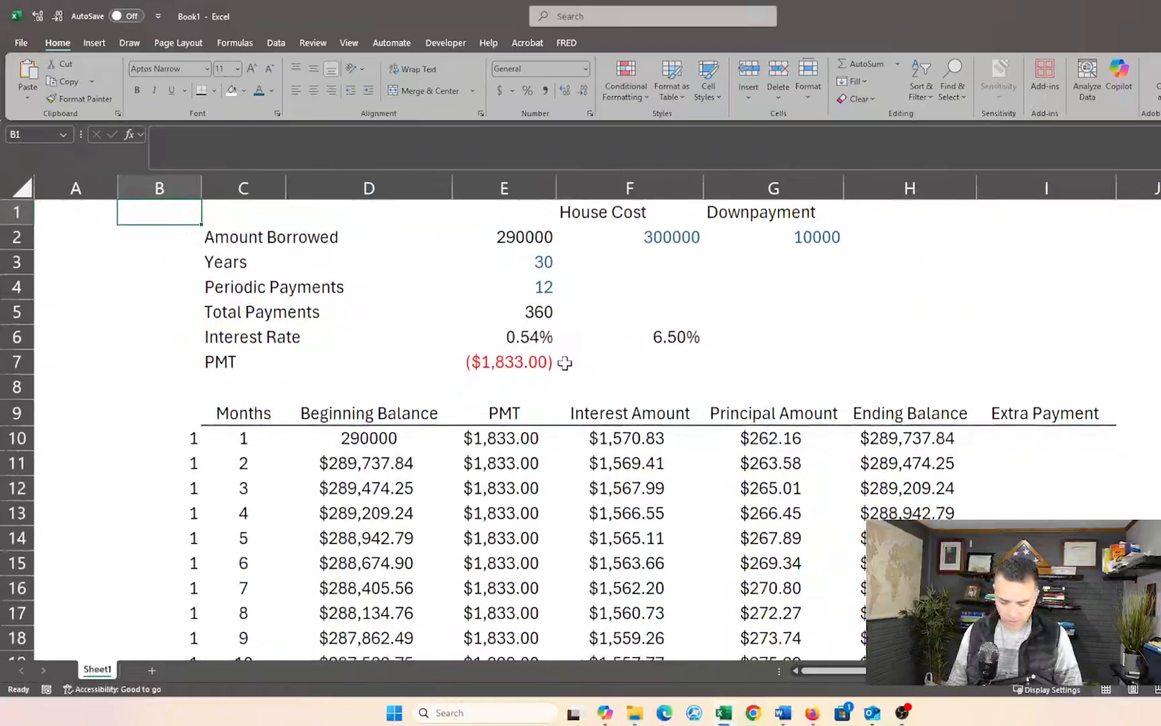
scroll(571, 381, "up", 1)
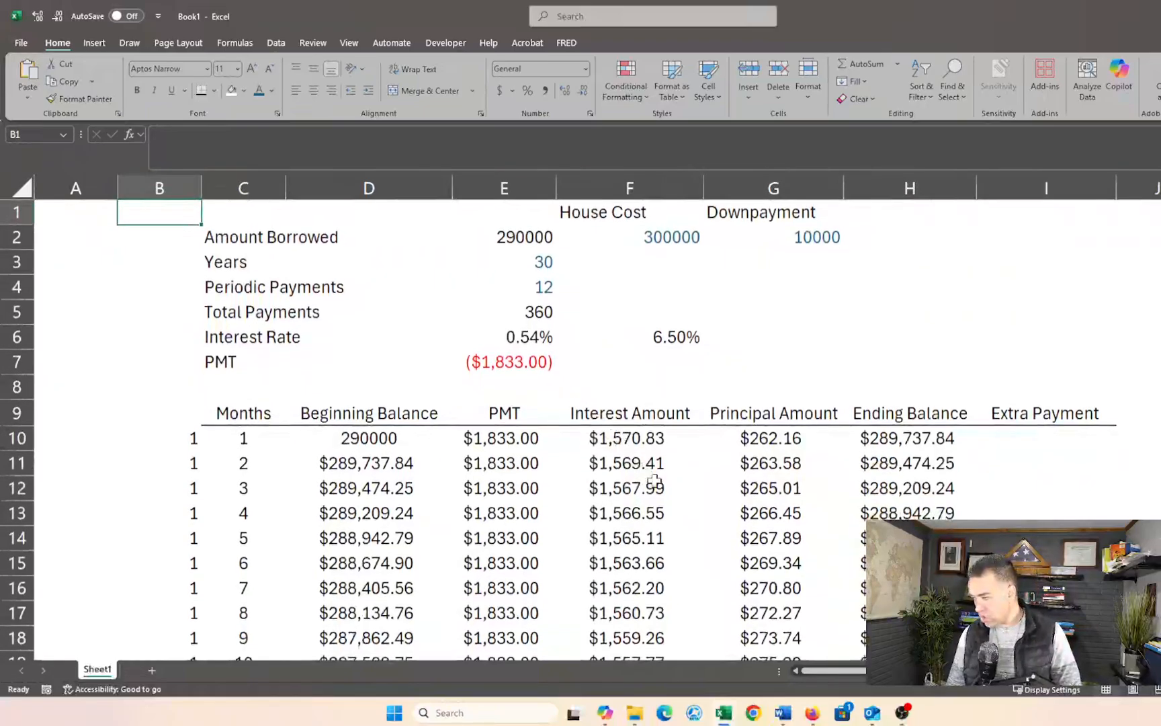
Apply a light blue font color to the Extra Payment cells I10:I800.
left_click(1040, 437)
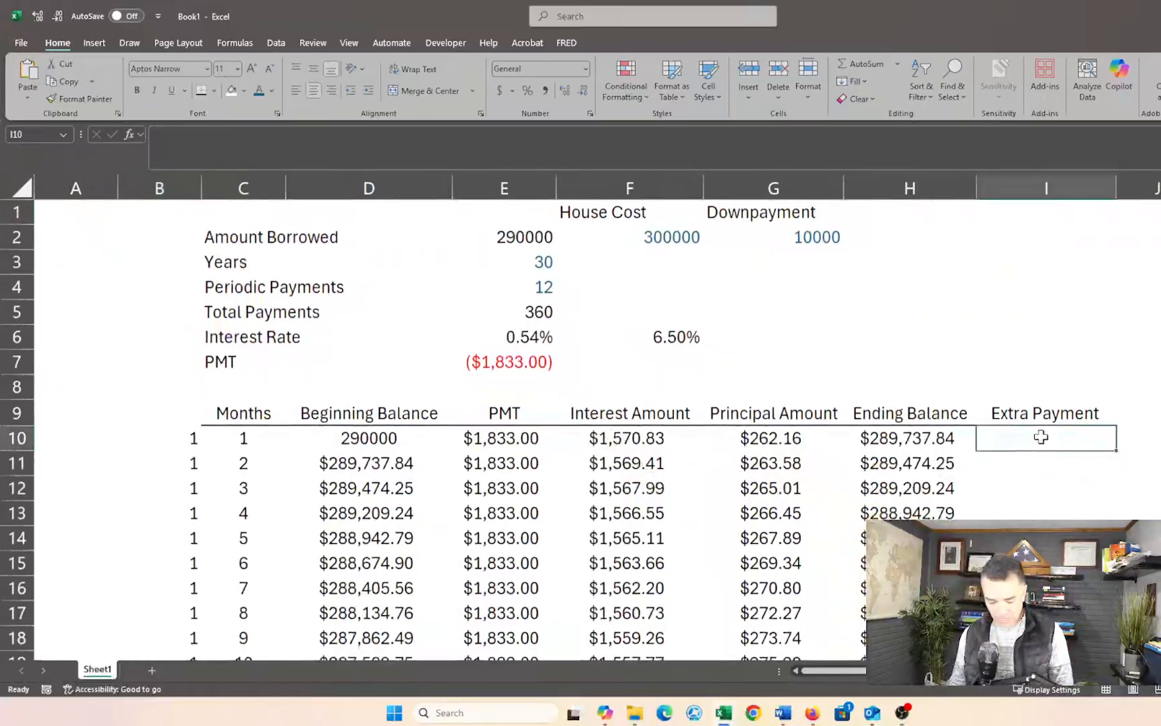
key("ctrl+shift+Down")
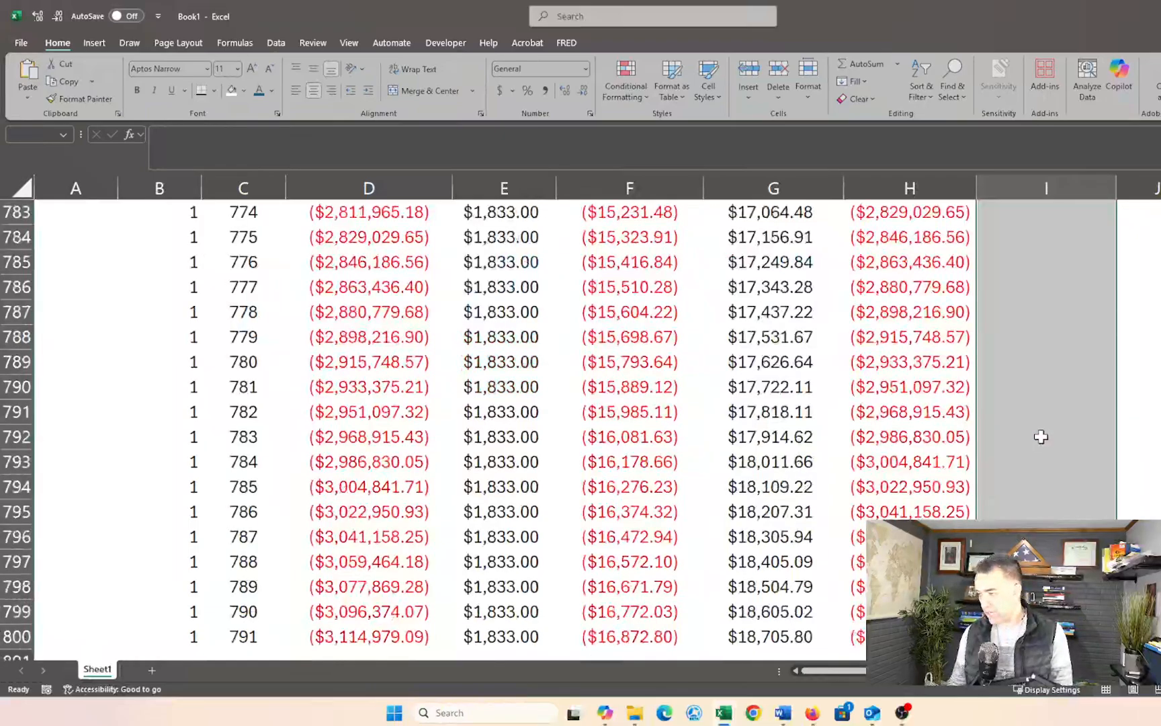
left_click(272, 92)
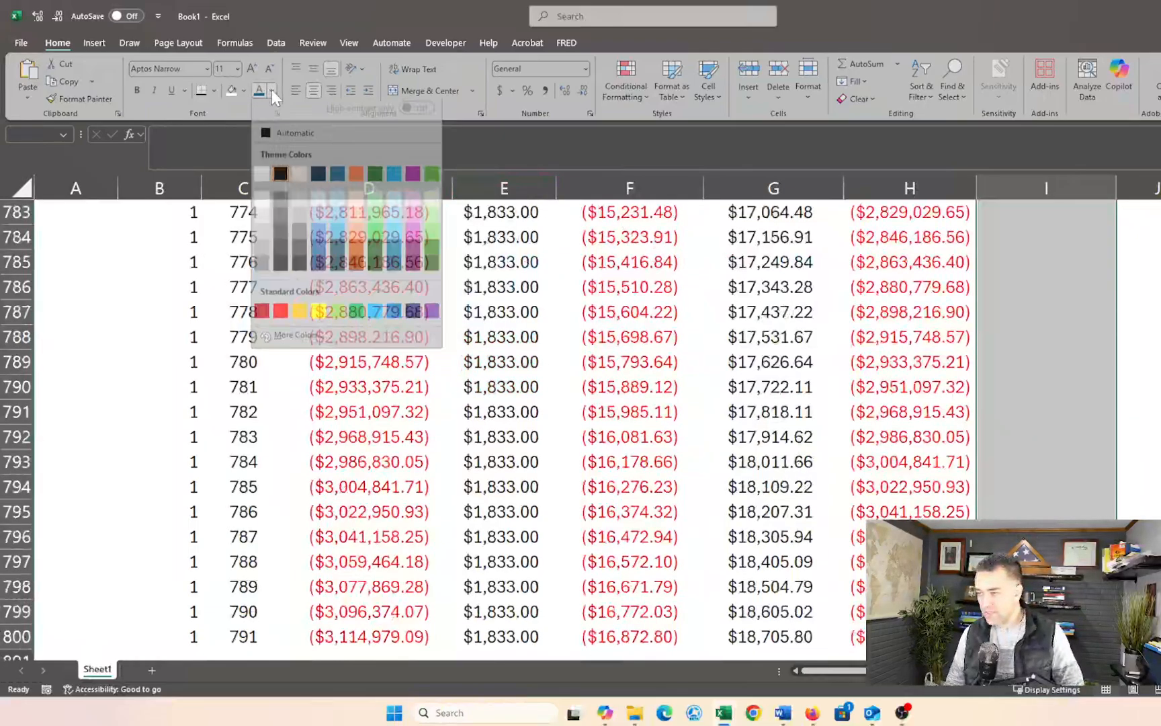
left_click(319, 206)
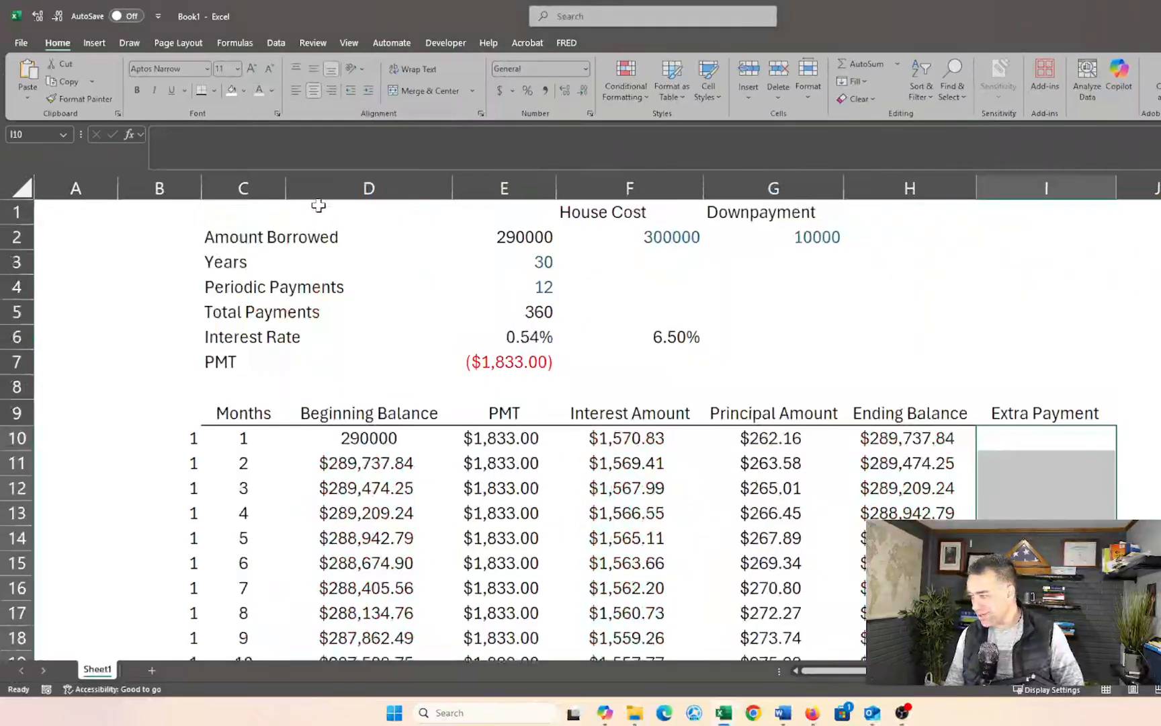
left_click(926, 377)
Shade the Extra Payment cells I10:I800 with a light blue fill and set their font color to Automatic.
left_click(1017, 434)
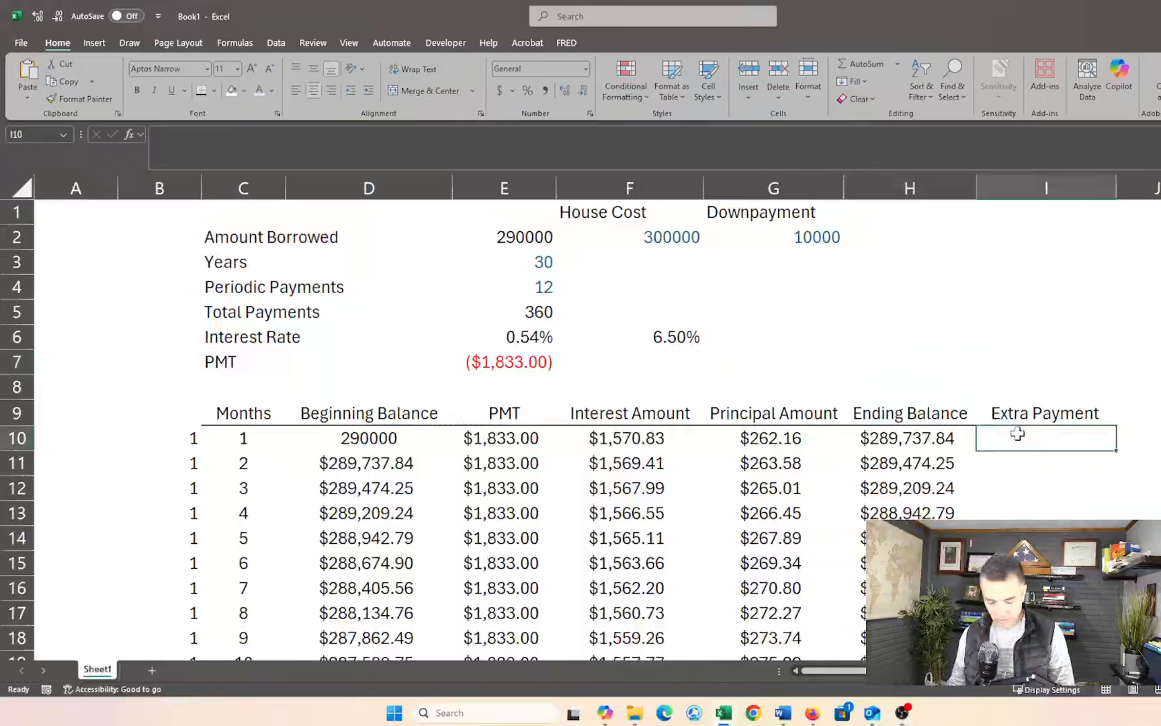
key("ctrl+shift+End")
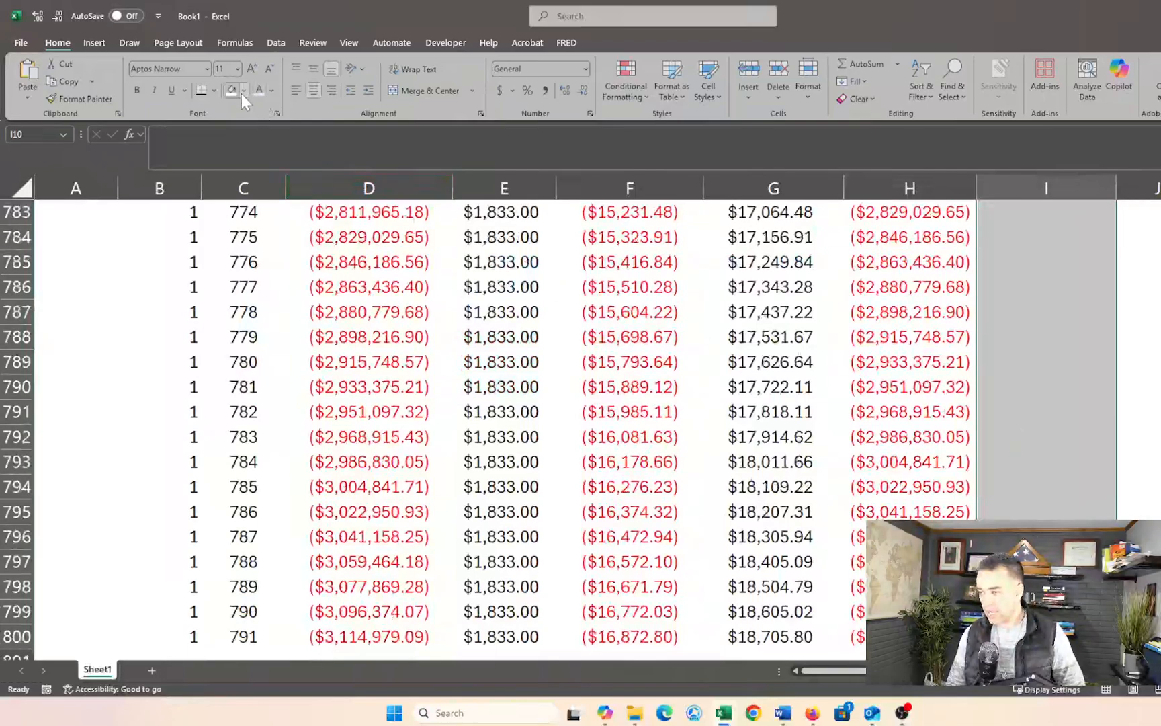
left_click(242, 92)
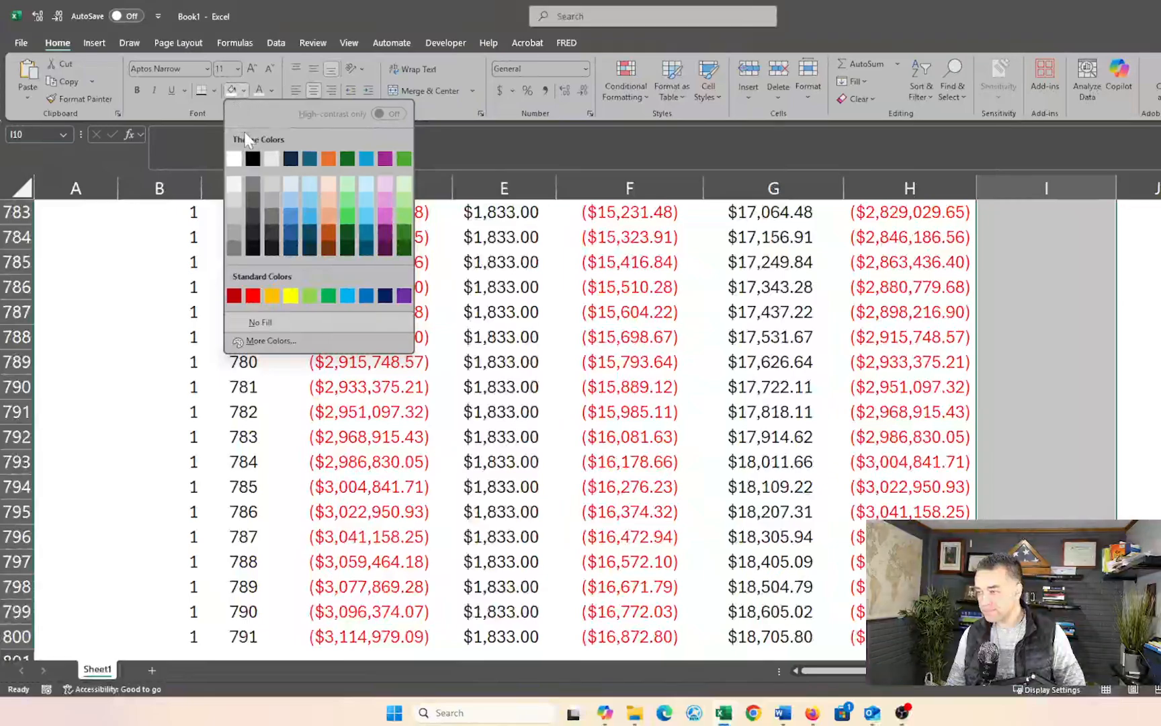
left_click(310, 183)
key("ctrl+BackSpace")
left_click(272, 93)
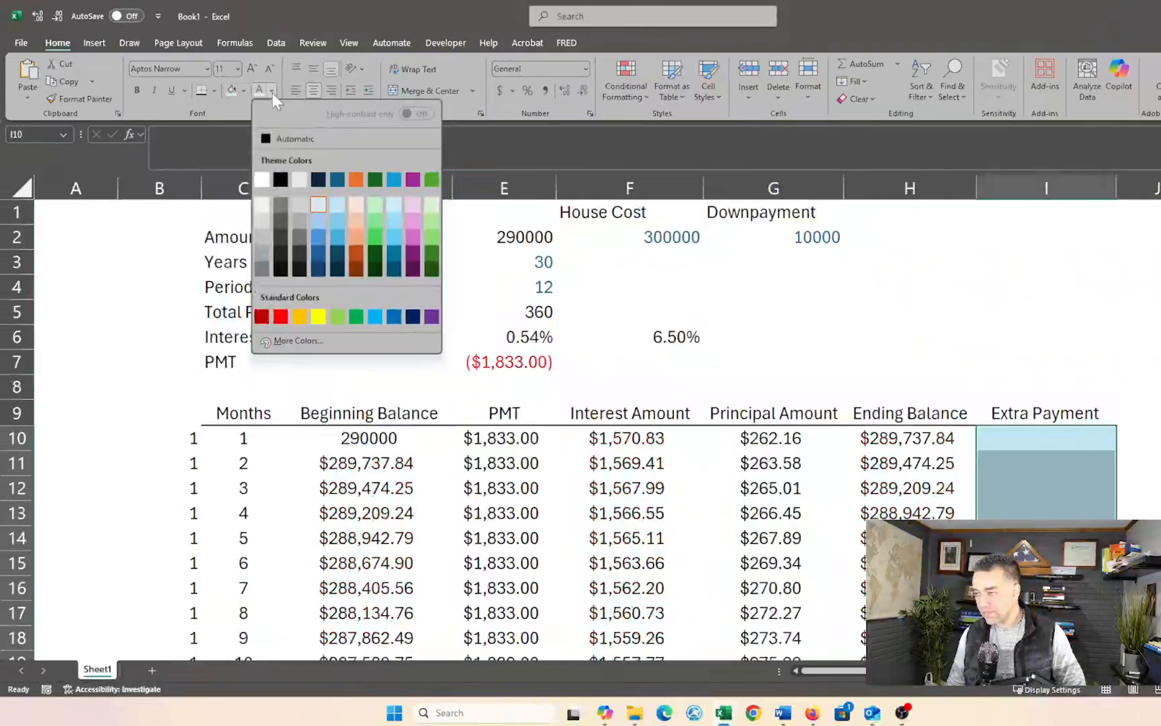
left_click(274, 139)
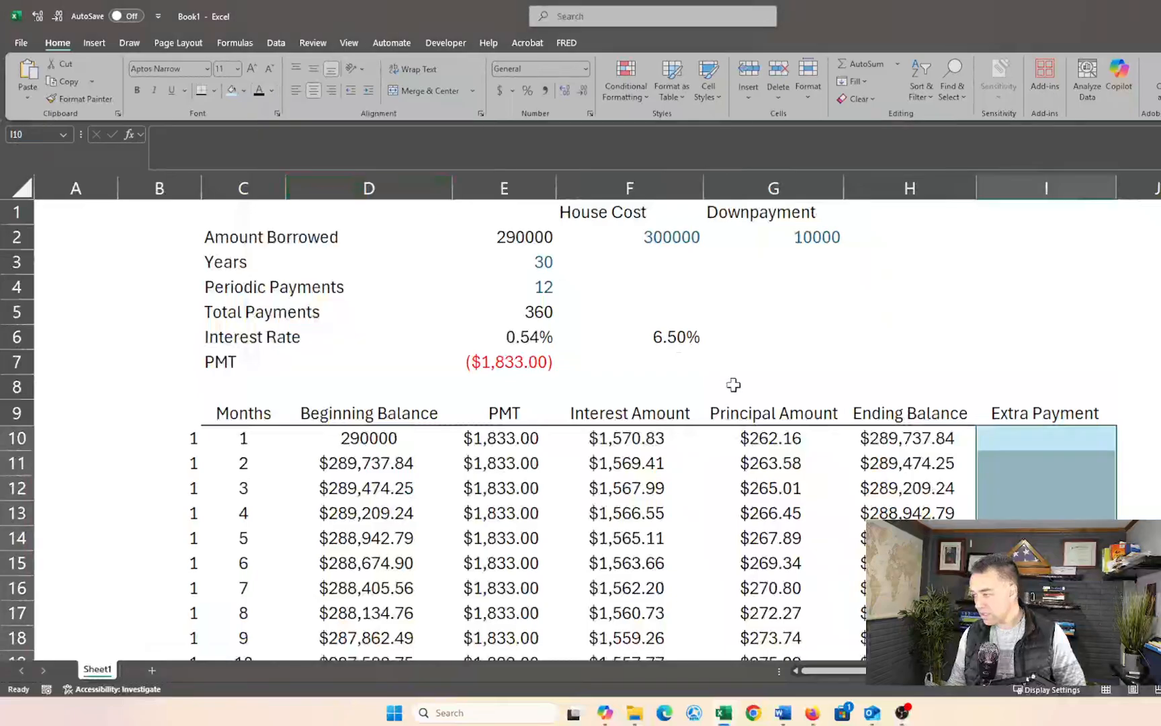
left_click(928, 333)
left_click(1034, 510)
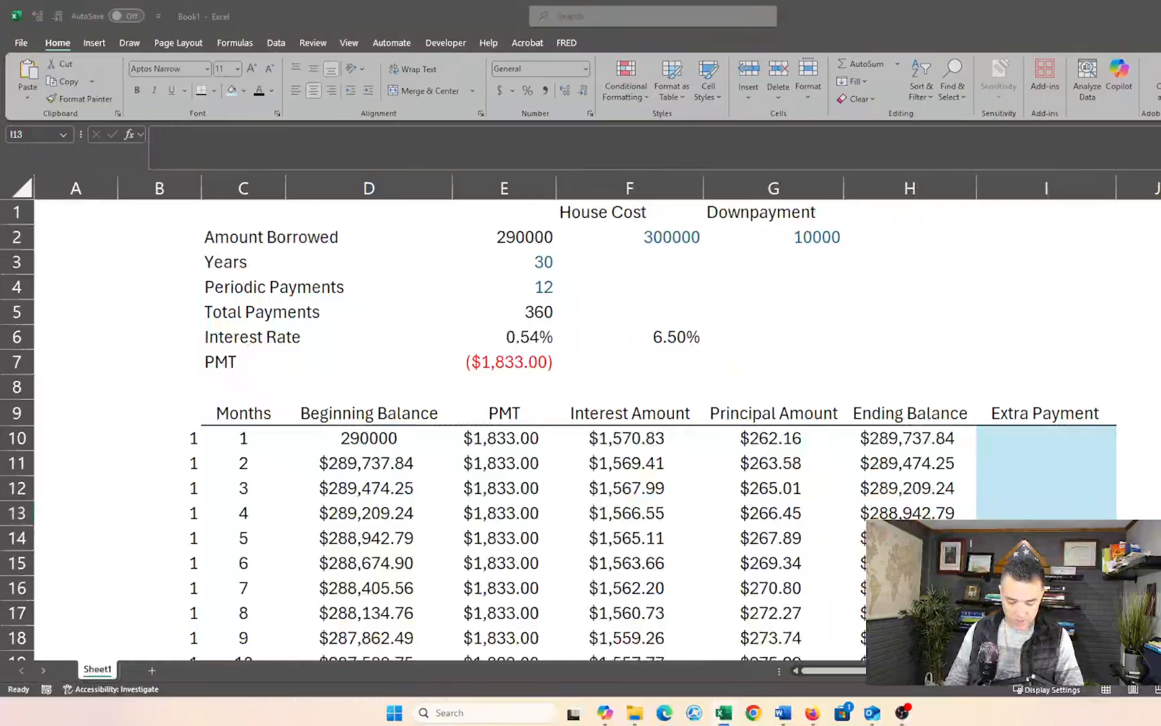
Insert a blank row above the House Cost and Downpayment labels in row 1.
left_click(310, 296)
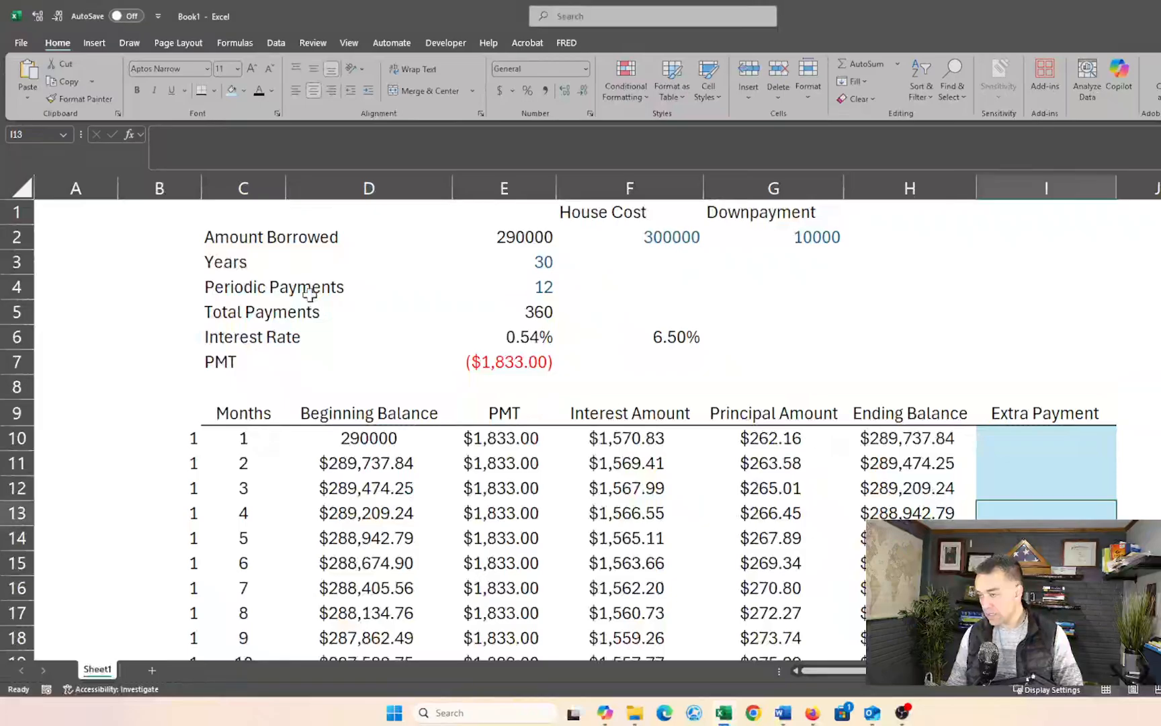
left_click(252, 209)
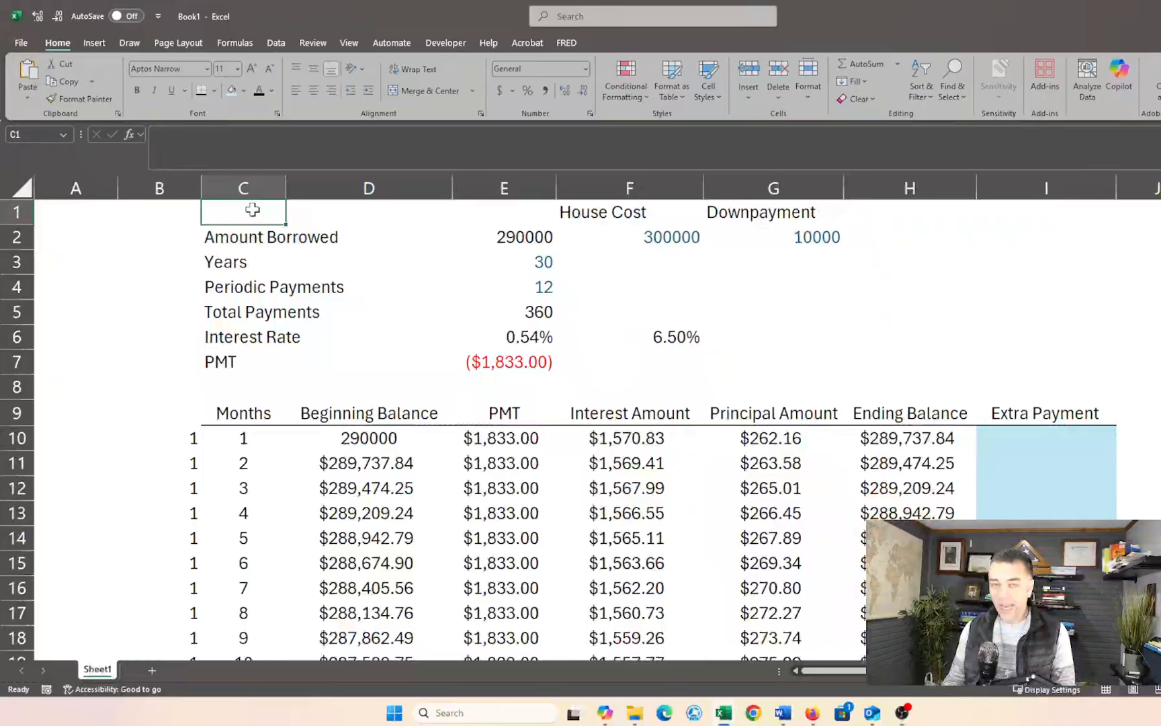
key("alt+h")
key("i")
key("r")
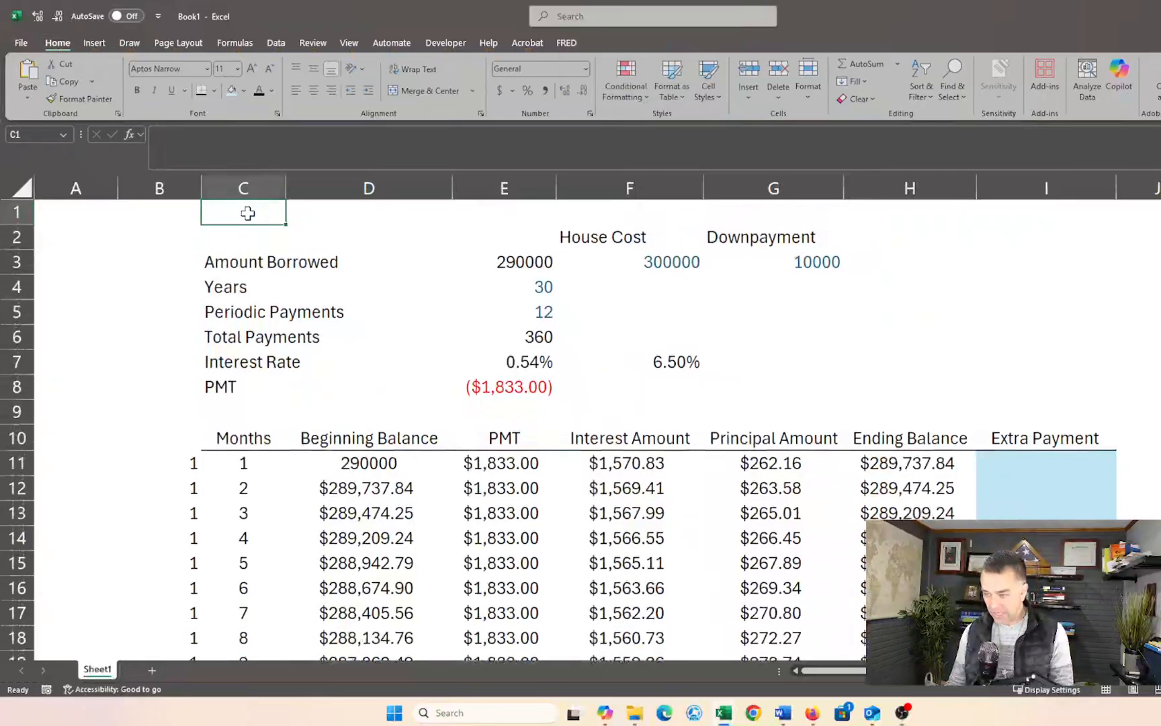
Enter the title Home Mortgage Calculator in C1.
type("Ho")
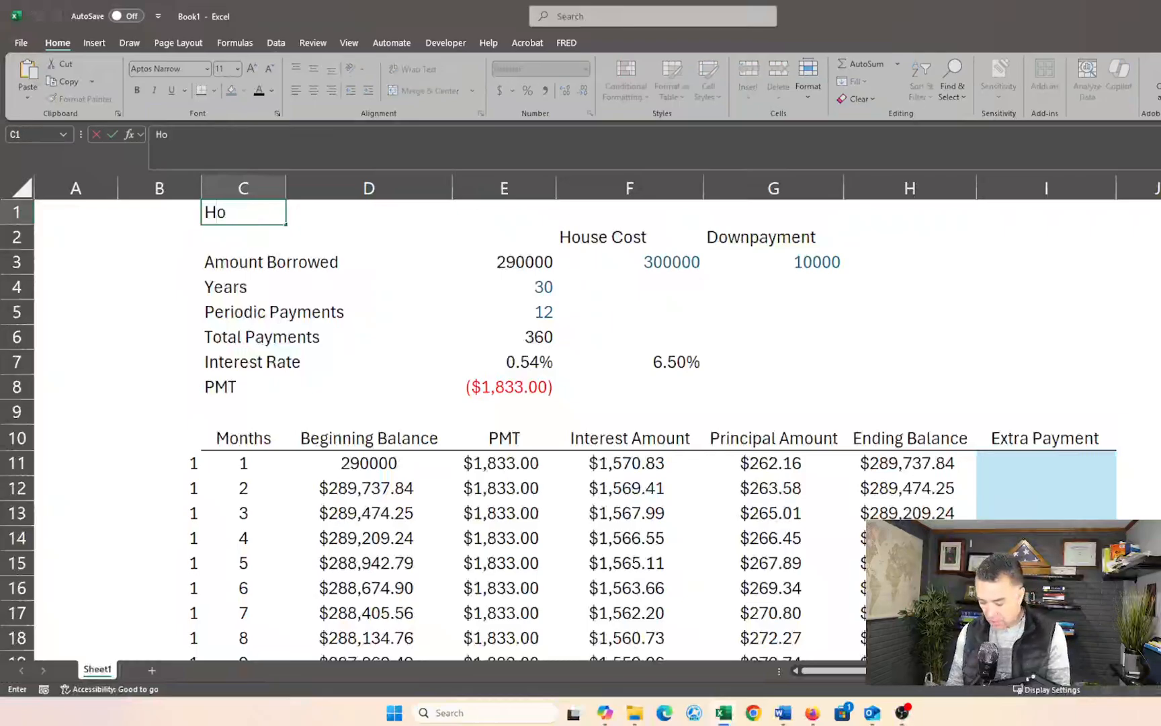
type("me Mortgs")
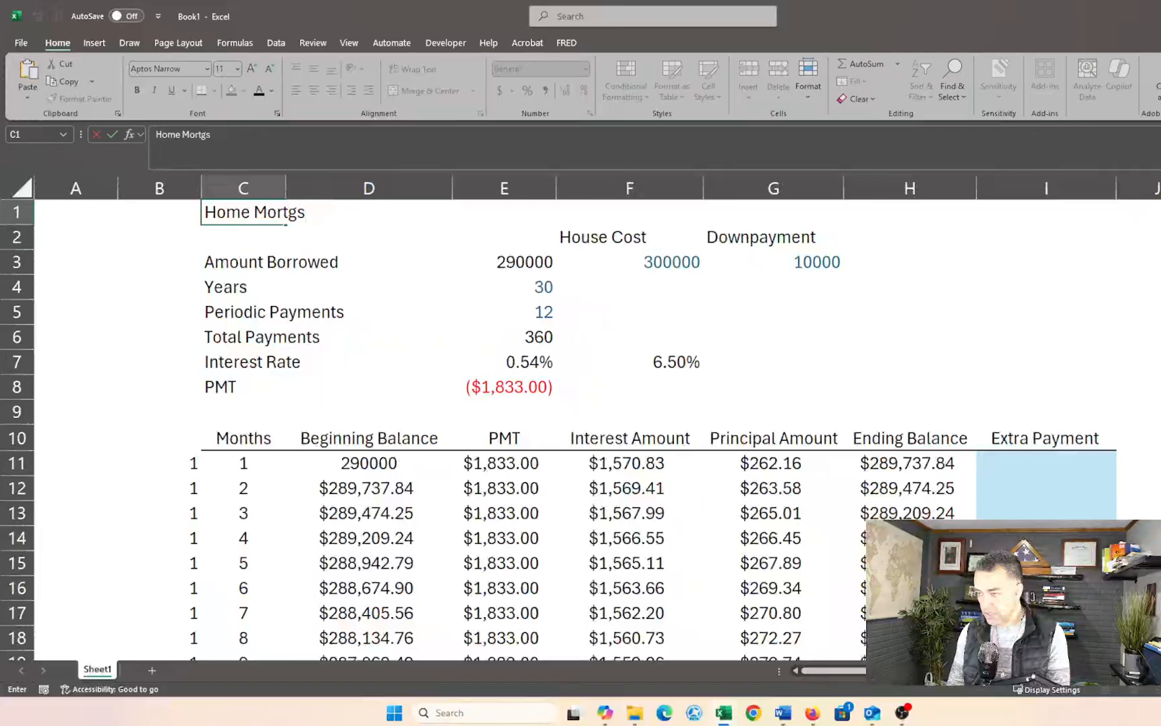
key("BackSpace")
type("age Cal")
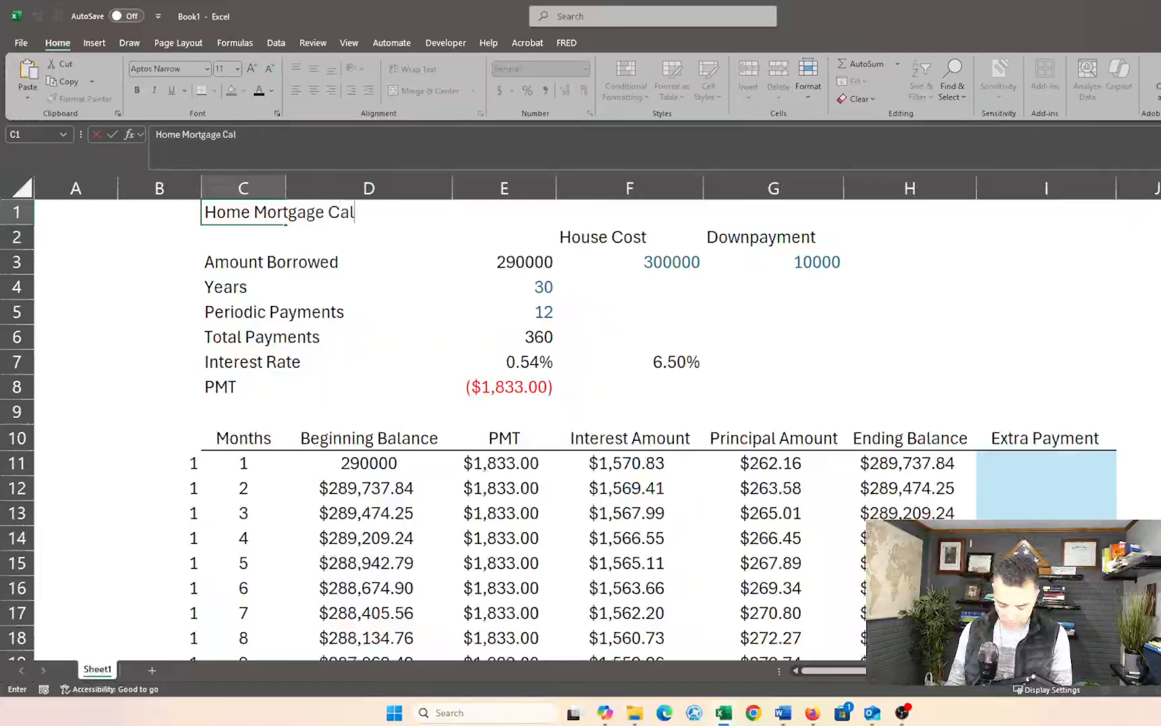
type("culator")
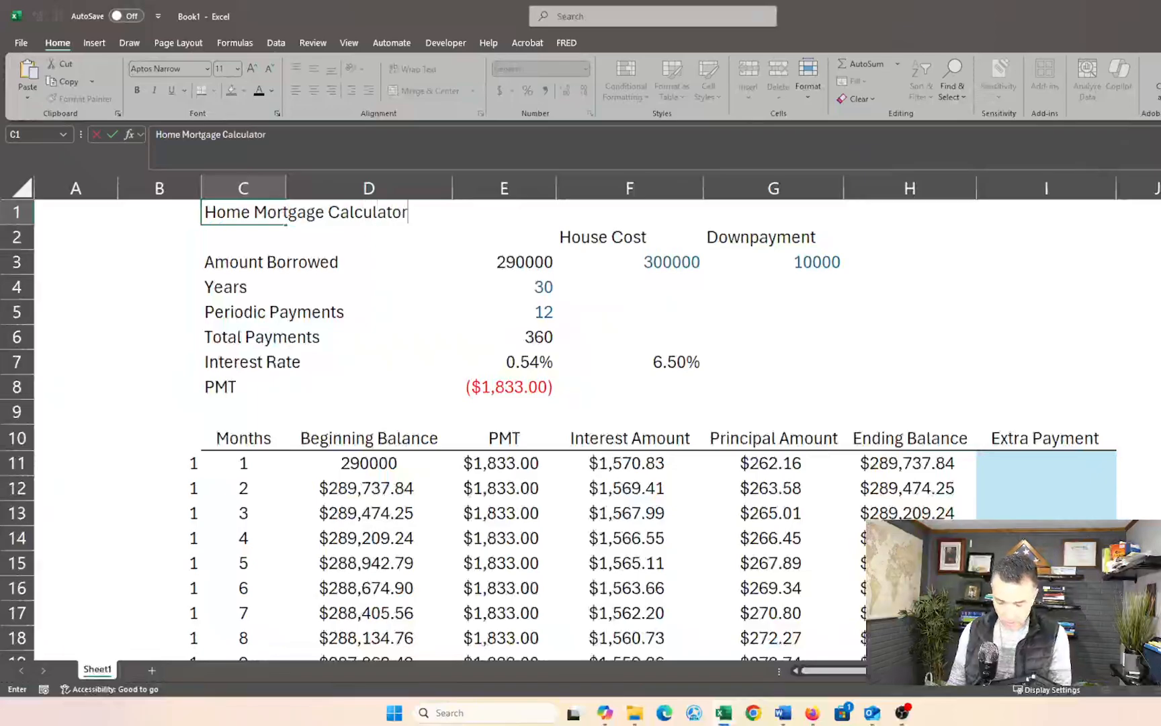
key("Return")
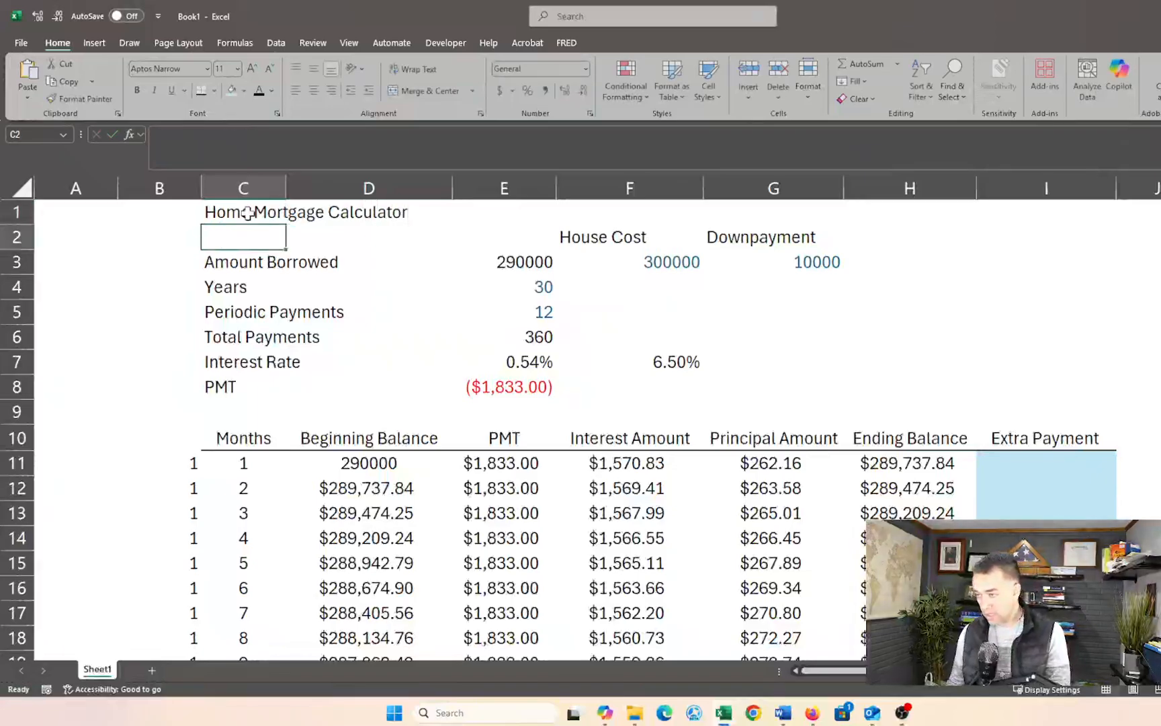
Center the Home Mortgage Calculator title across C1:G1 with the Center Across Selection alignment, without merging the cells.
left_click(248, 213)
key("shift+Right")
key("shift+Right")
key("shift+Right")
key("shift+Right")
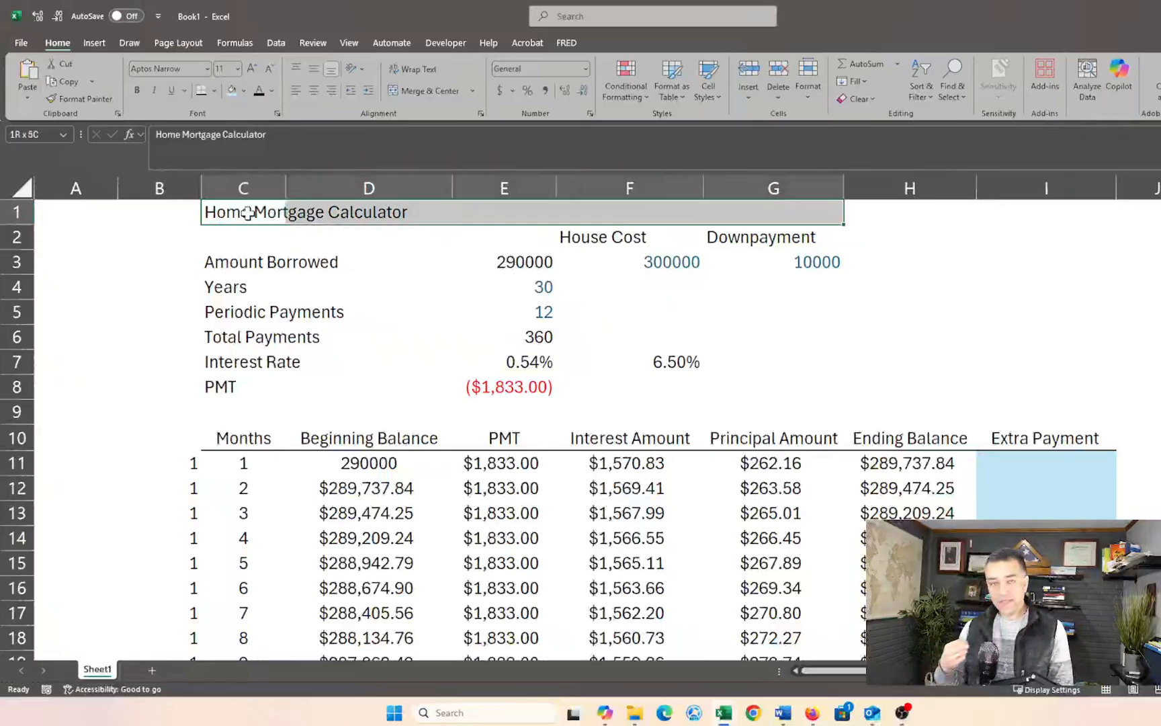
key("ctrl+1")
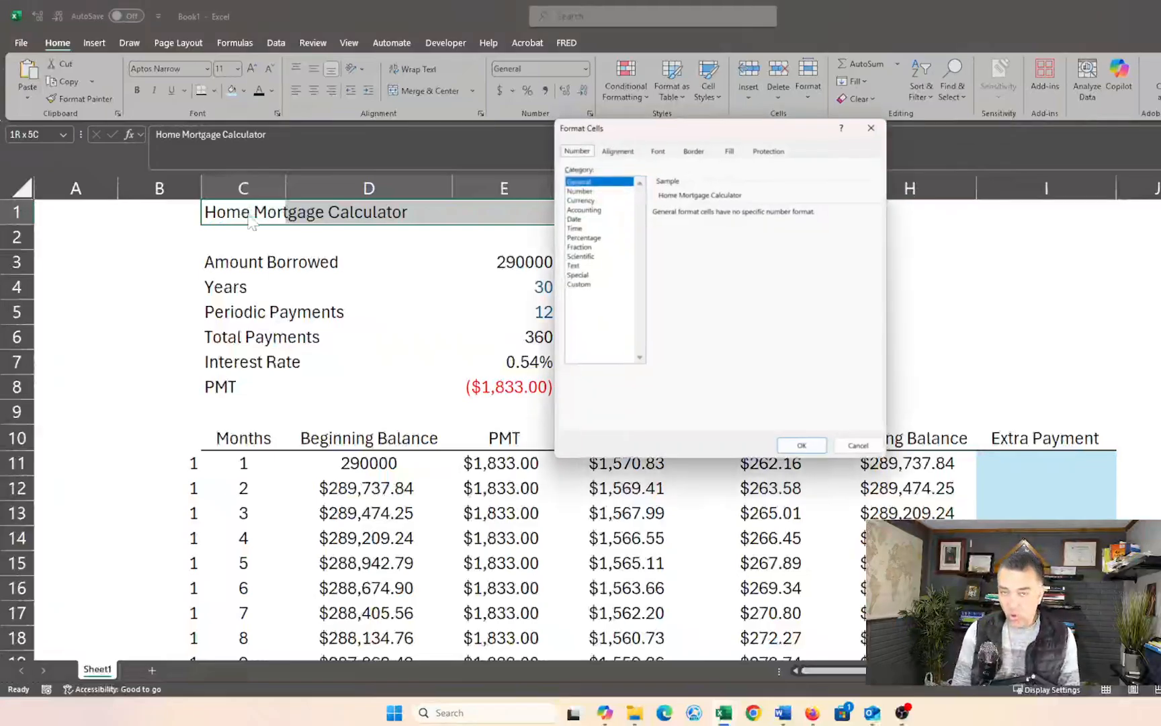
left_click(615, 147)
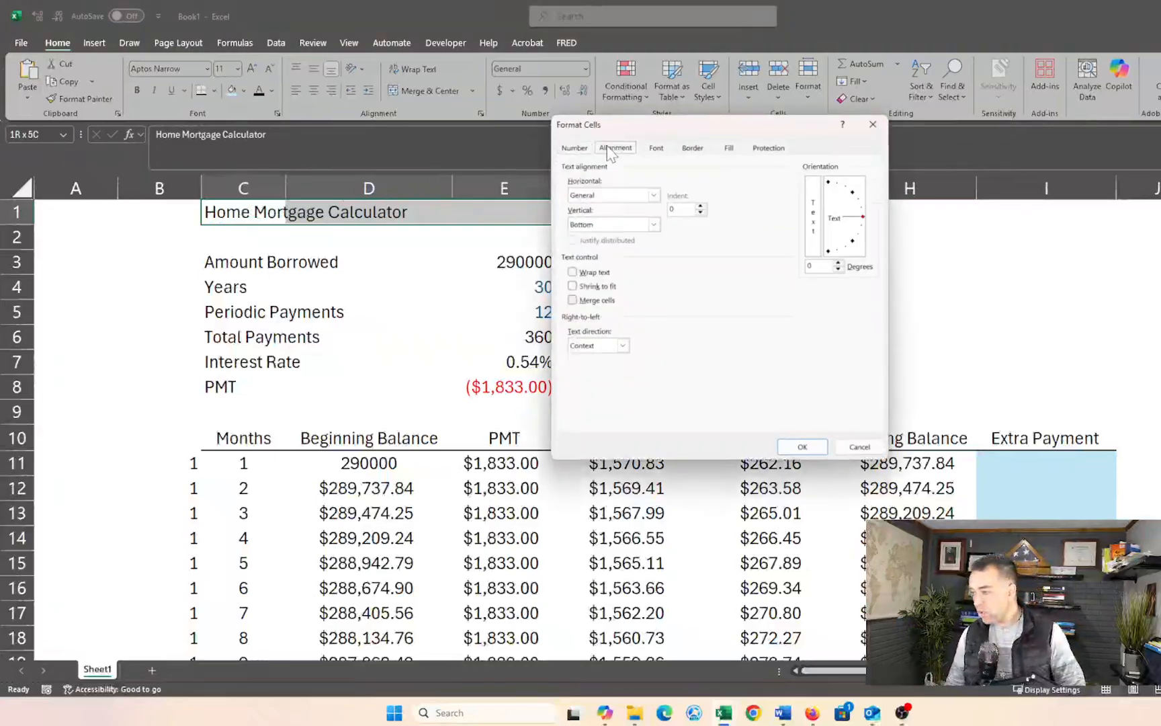
left_click(604, 196)
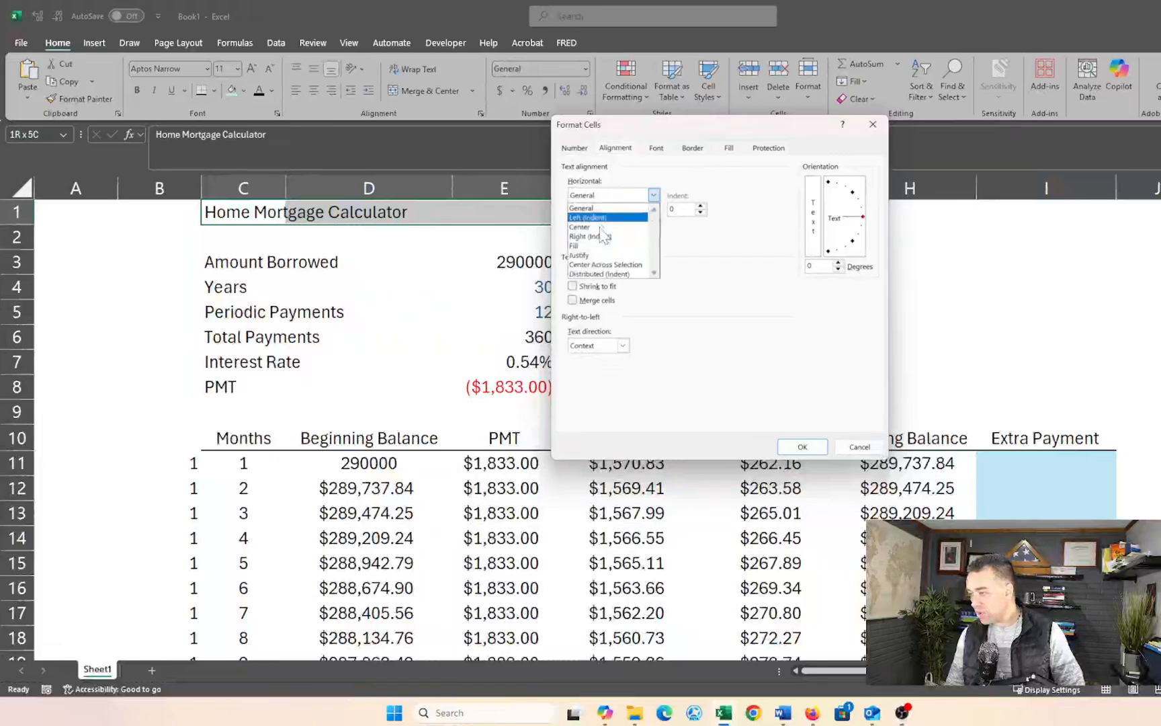
left_click(605, 264)
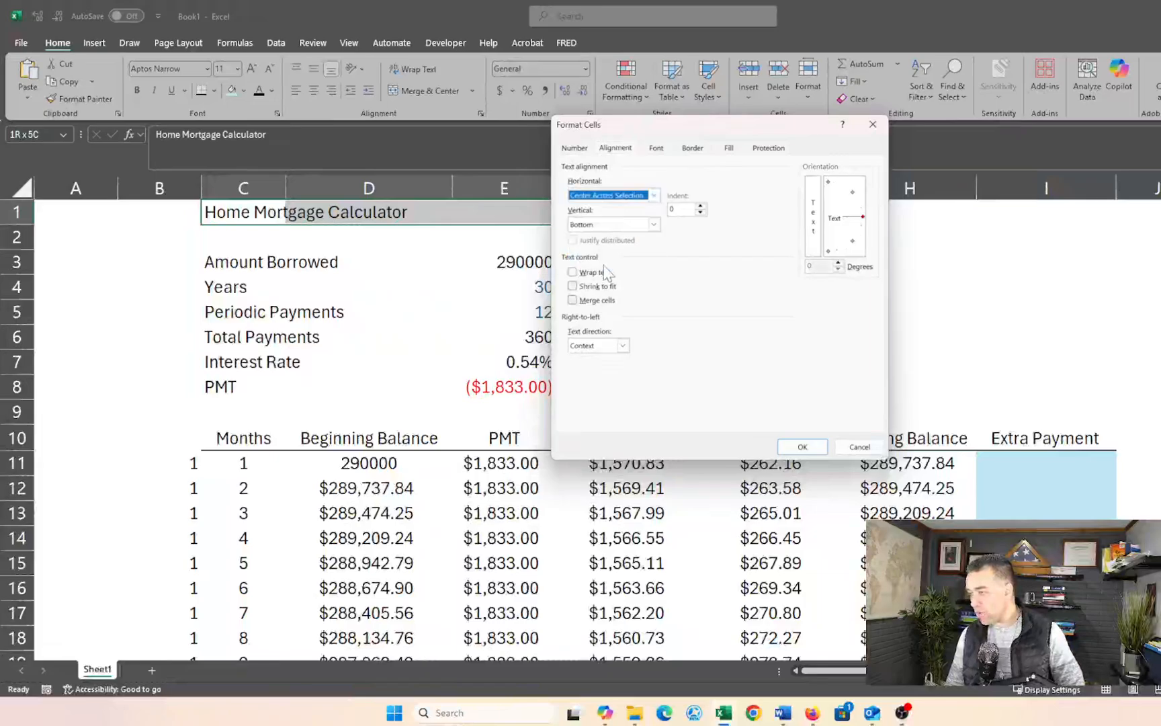
left_click(799, 447)
left_click(653, 363)
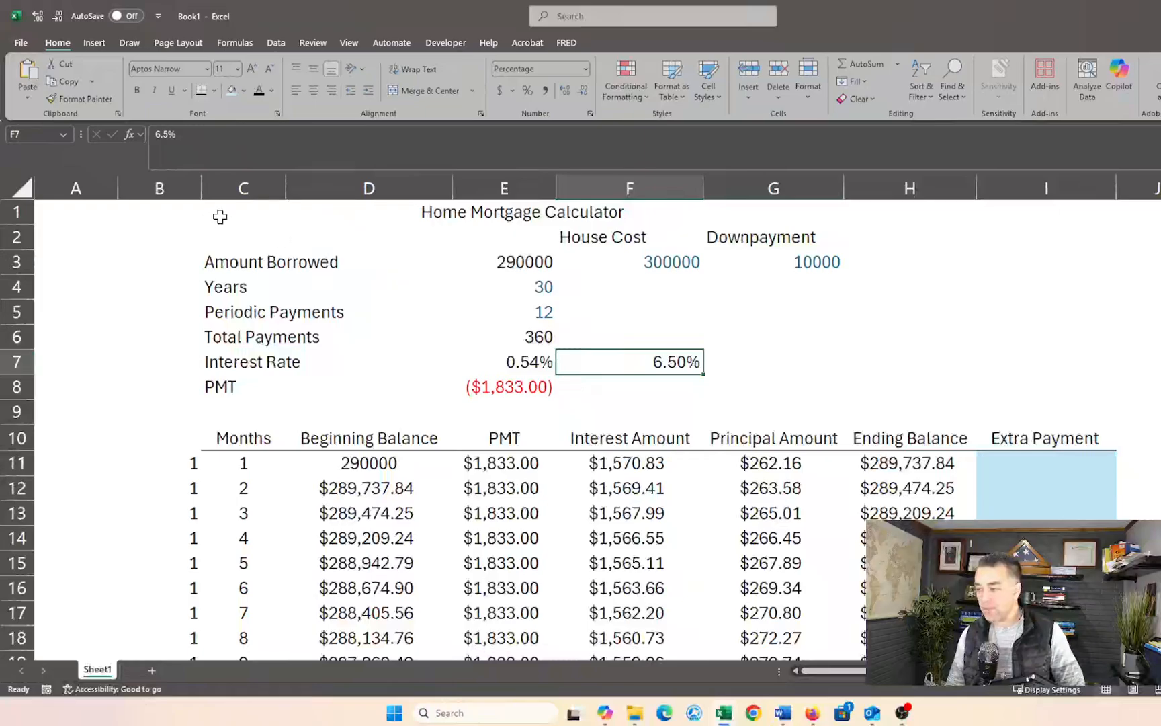
Add a bottom border under the Home Mortgage Calculator title across C1:G1.
left_click_drag(221, 218, 791, 208)
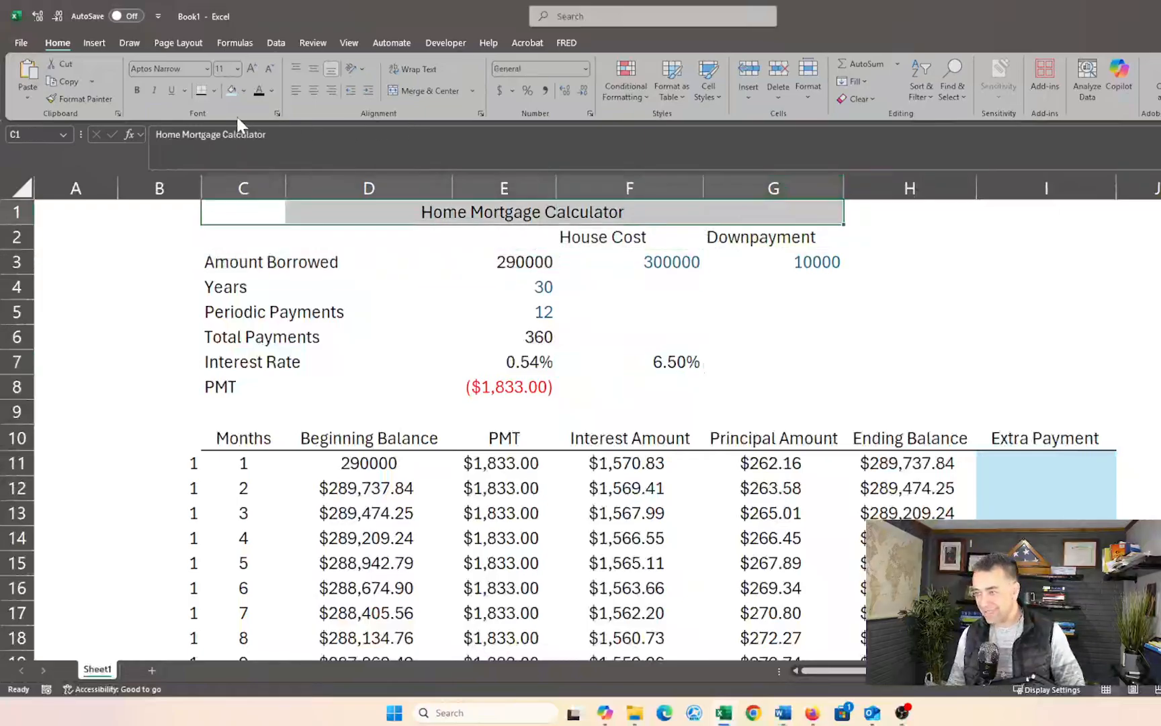
left_click(204, 88)
left_click(397, 356)
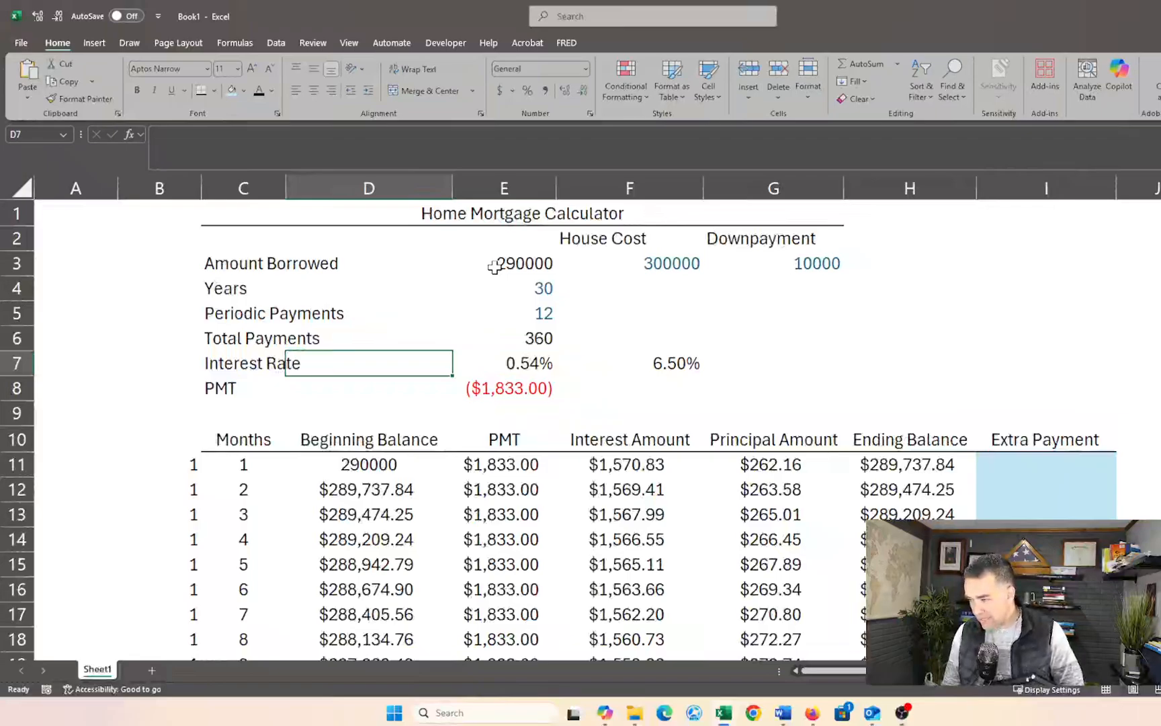
Center the loan values in E3:G8 and the House Cost and Downpayment labels in F2:G2.
left_click_drag(645, 262, 765, 261)
left_click_drag(519, 262, 806, 381)
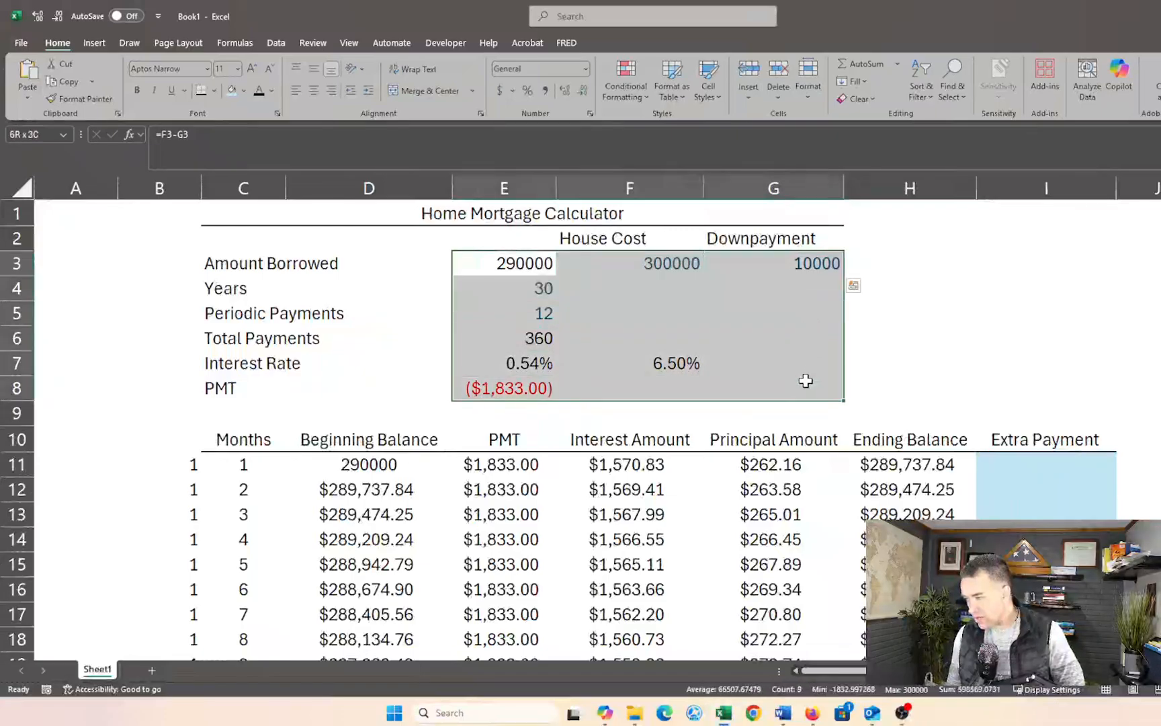
left_click(314, 91)
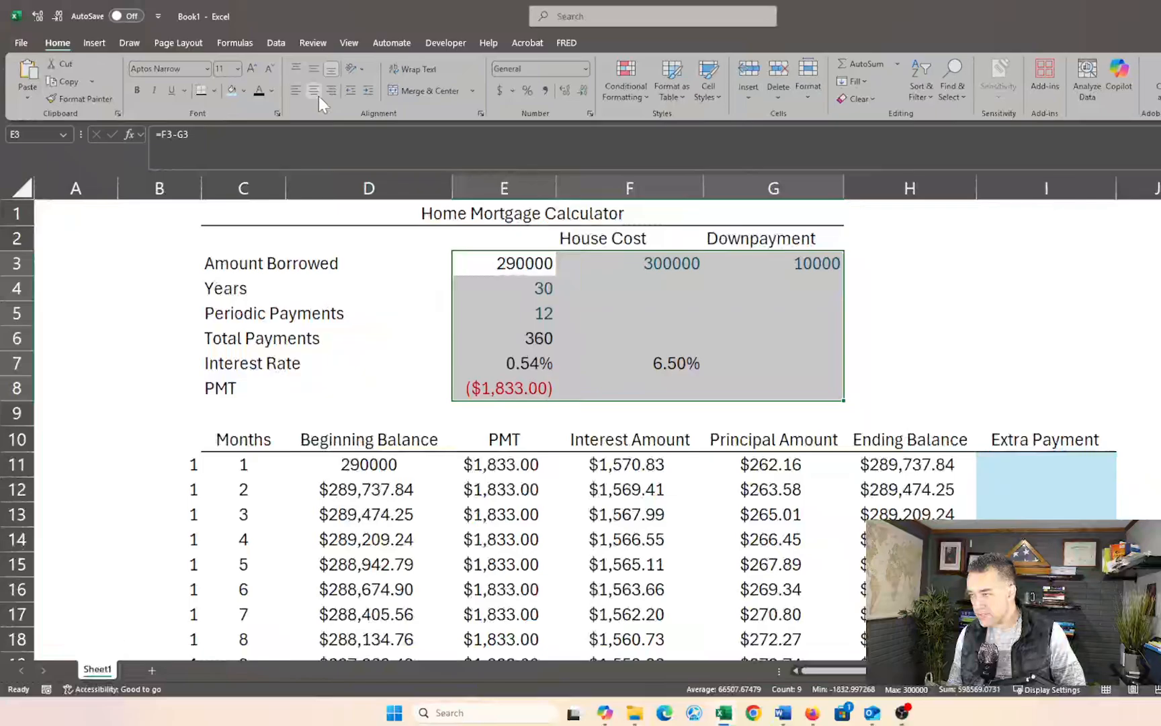
left_click(629, 332)
left_click_drag(624, 239, 760, 241)
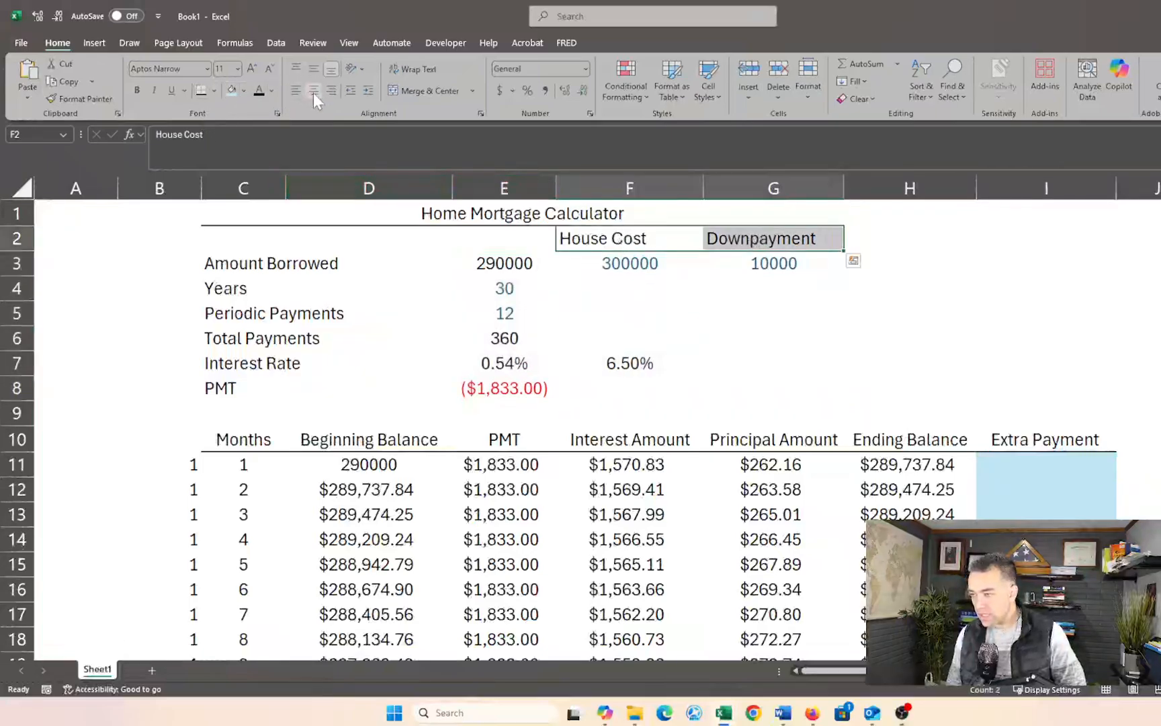
left_click(314, 91)
left_click(668, 341)
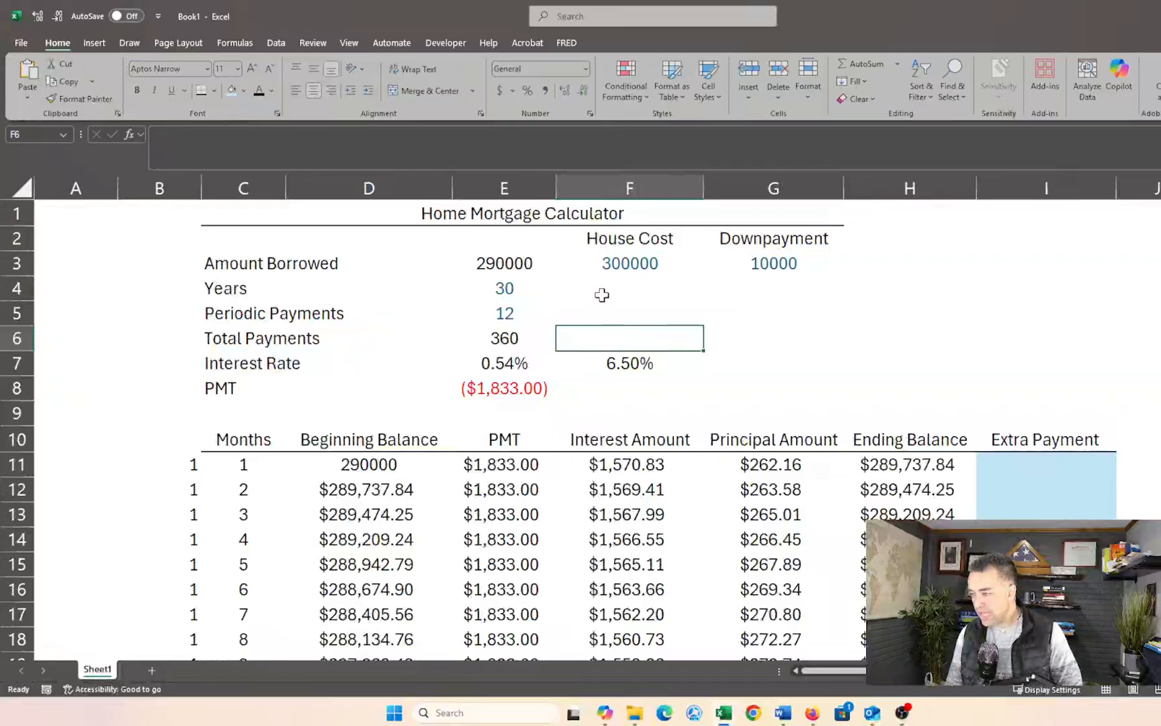
Shade the input cells F3:G3, E4, E5 and F7 with the same light blue fill as the Extra Payment cells.
left_click_drag(631, 266, 773, 262)
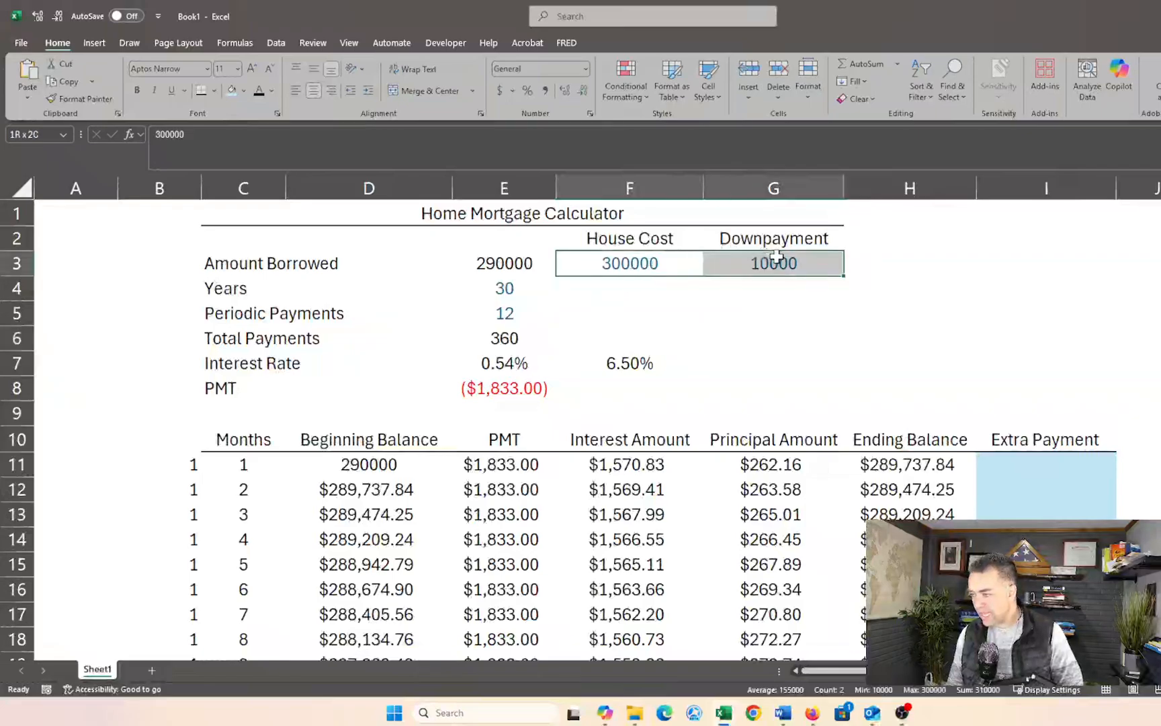
left_click(504, 291, "ctrl")
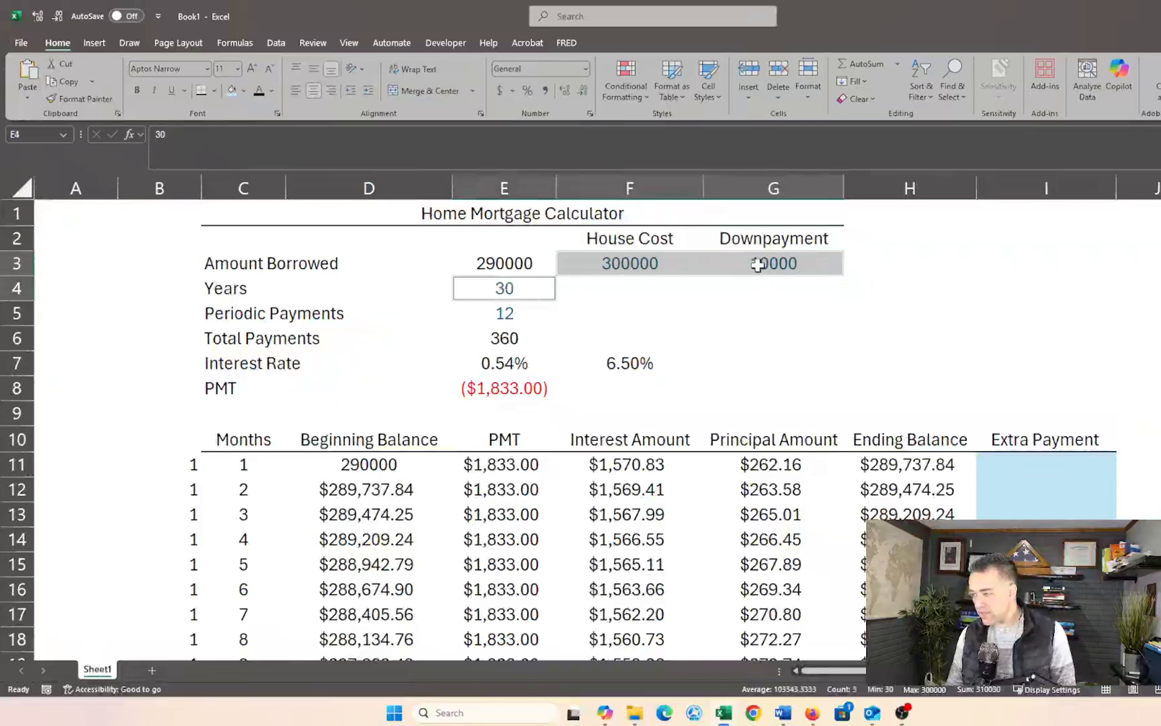
left_click(491, 314, "ctrl")
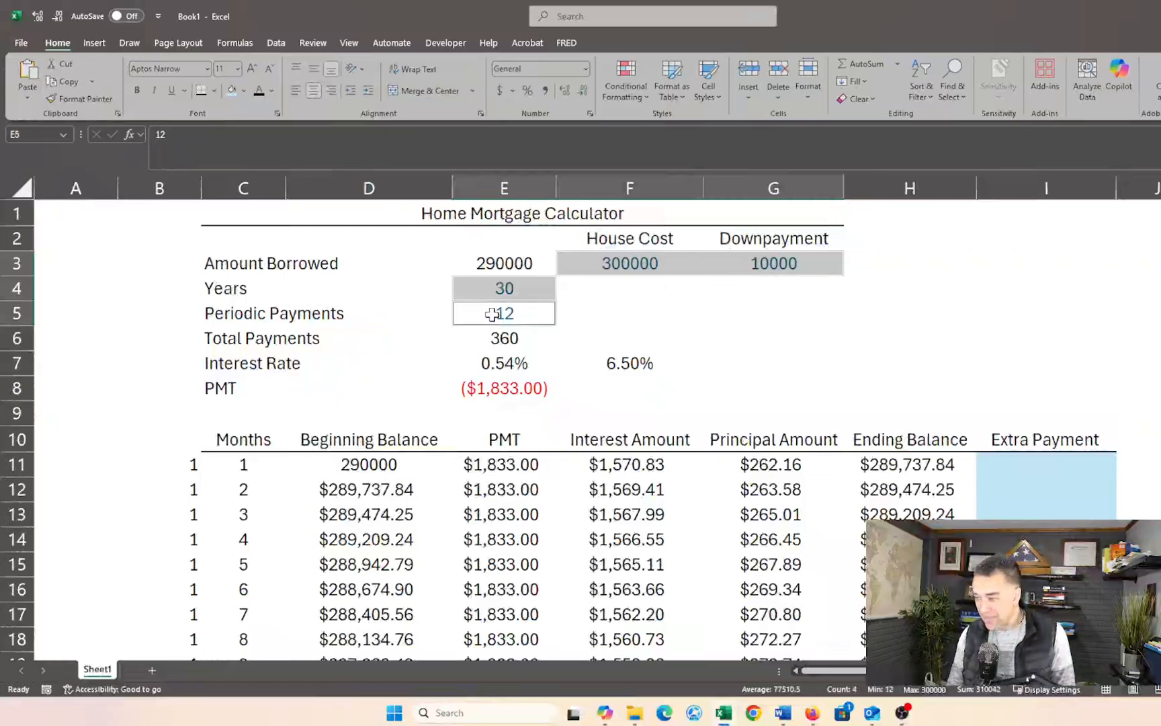
left_click(621, 361, "ctrl")
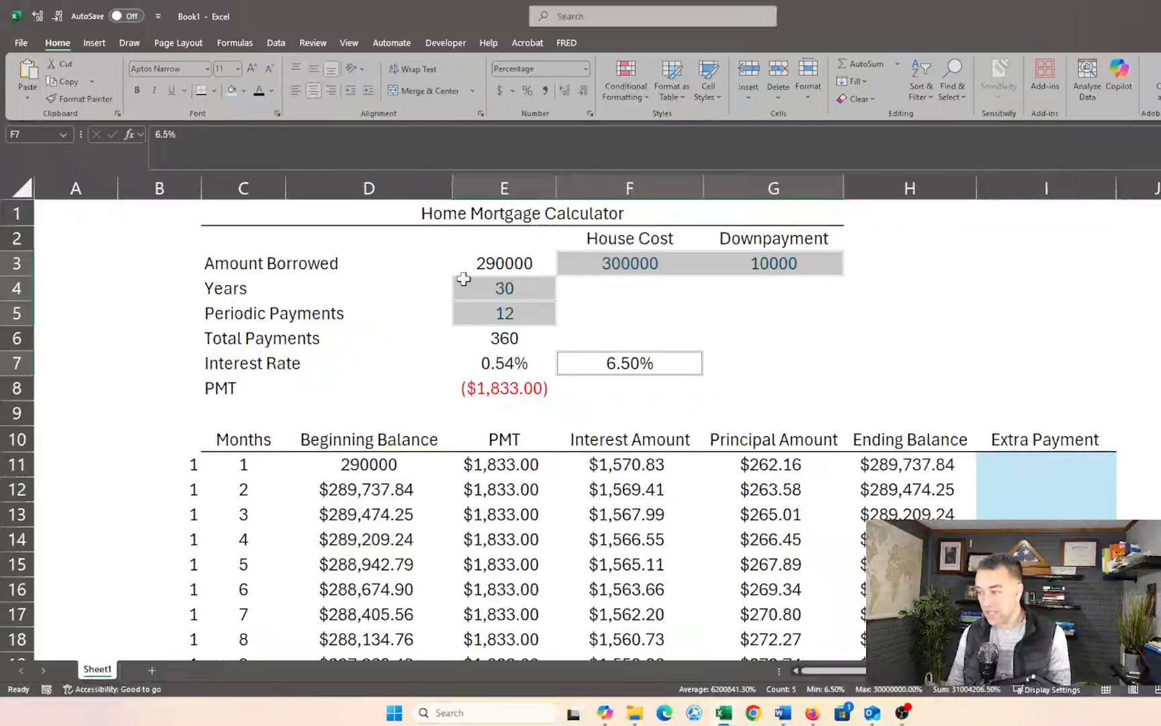
left_click(230, 91)
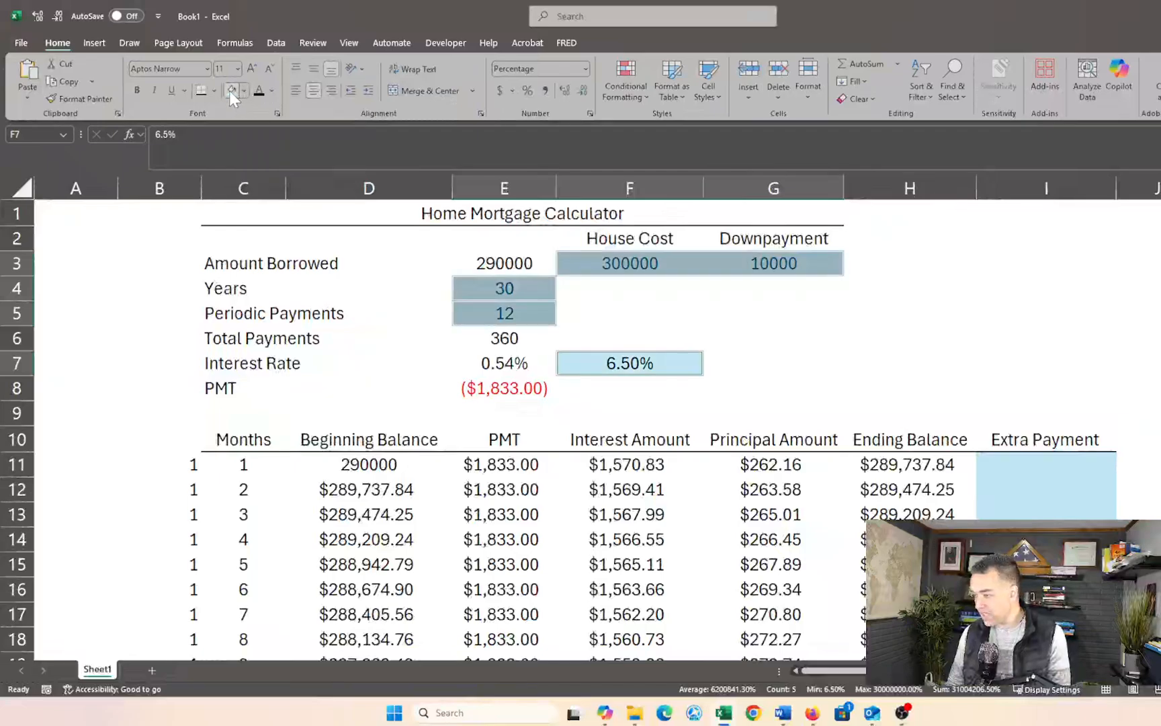
left_click(650, 332)
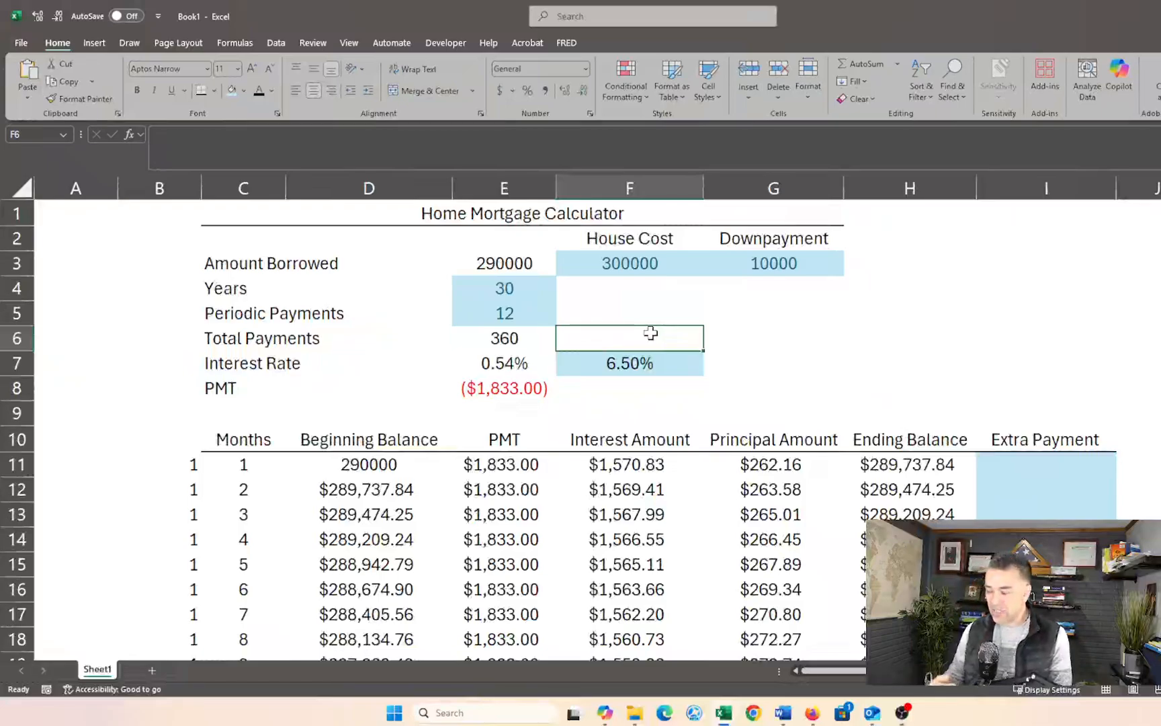
Set the font color of the shaded input cells E4:E5, F3:G3 and F7 to Automatic black.
left_click_drag(532, 286, 533, 305)
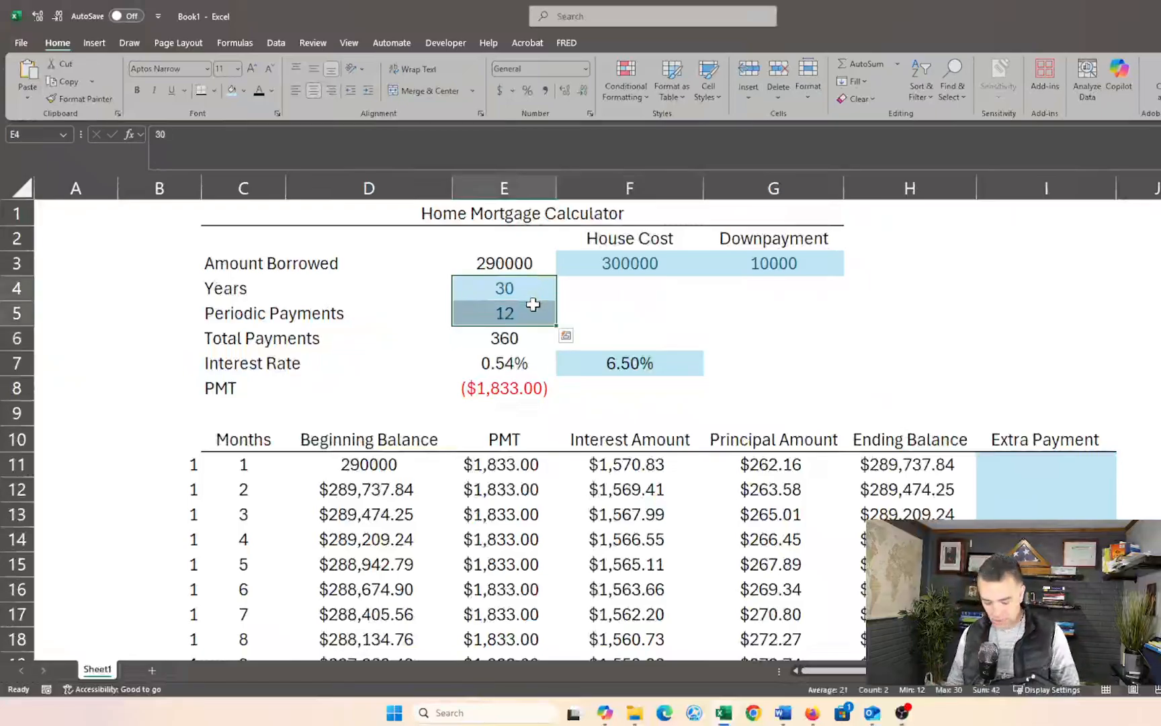
left_click_drag(622, 263, 753, 271)
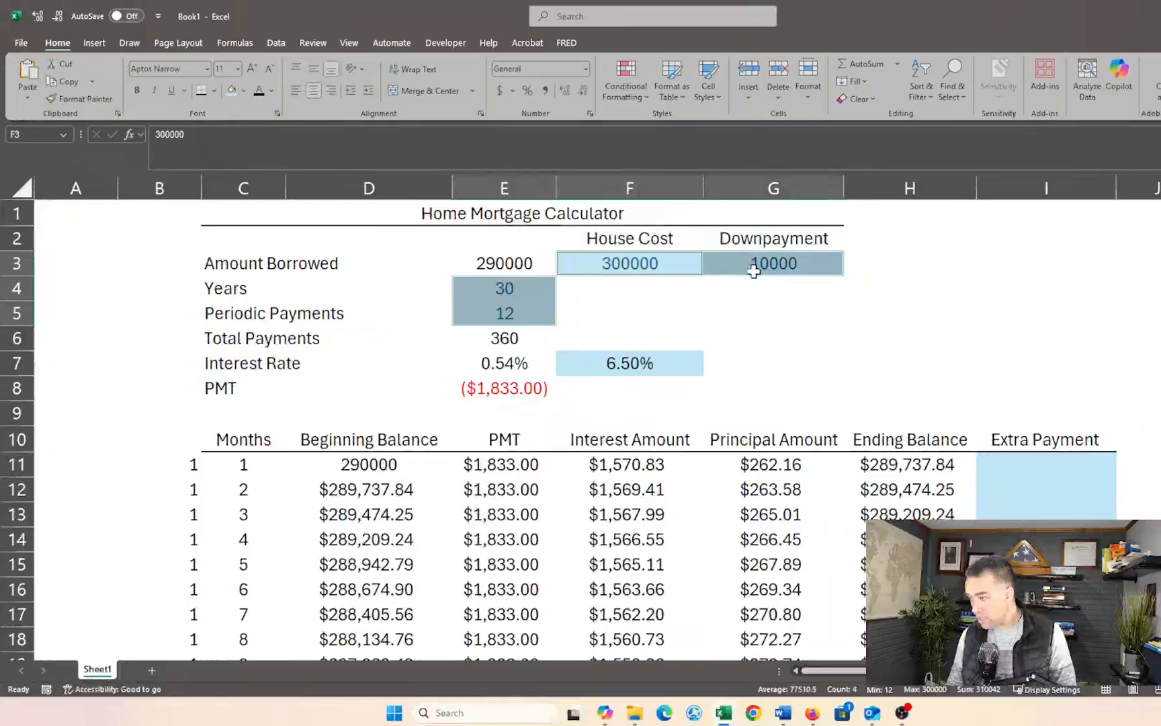
left_click(643, 363, "ctrl")
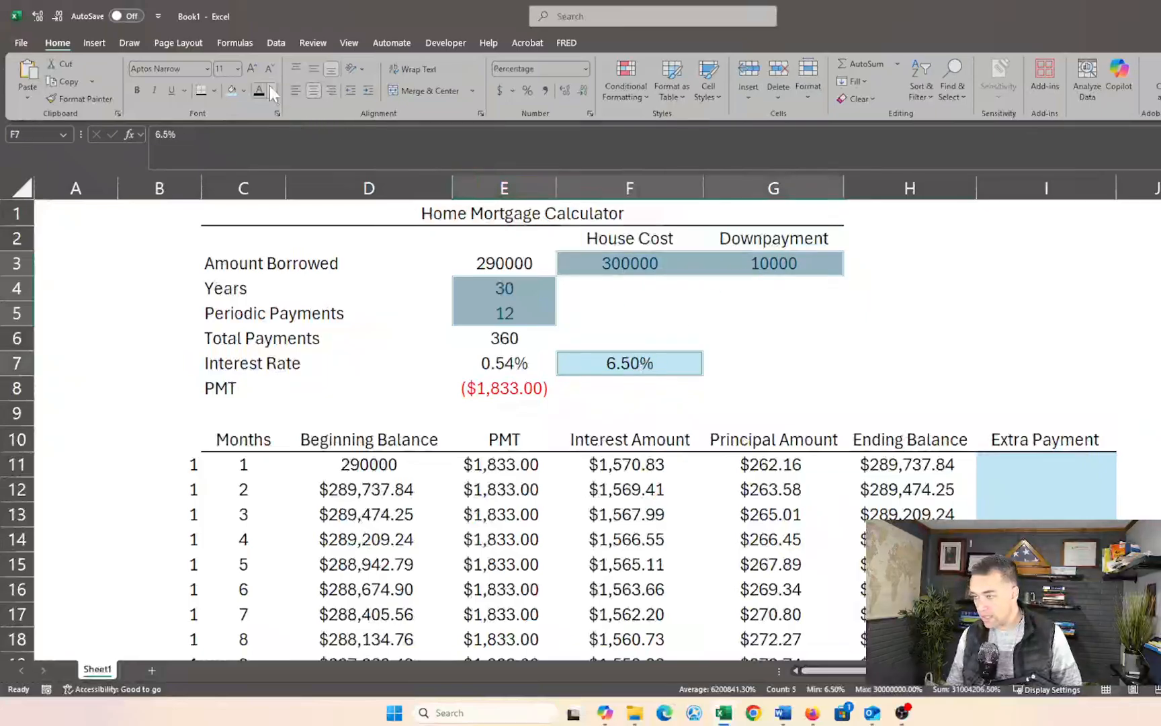
left_click(581, 318)
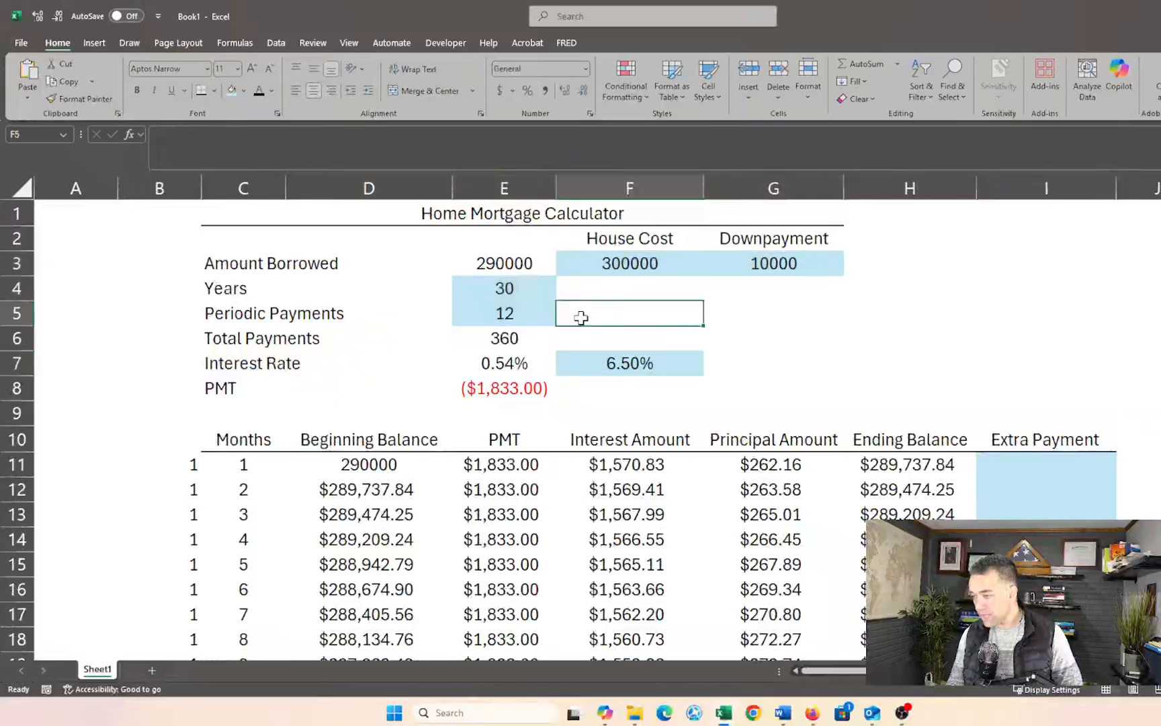
left_click(528, 293)
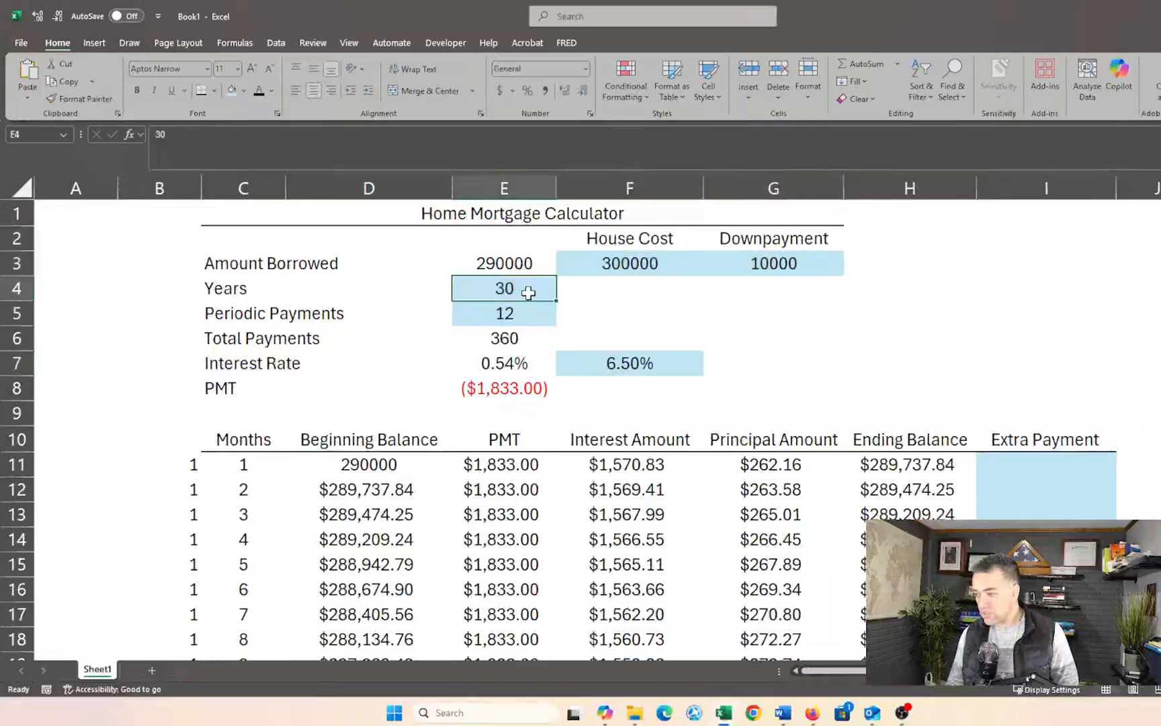
left_click(529, 310)
left_click(613, 269)
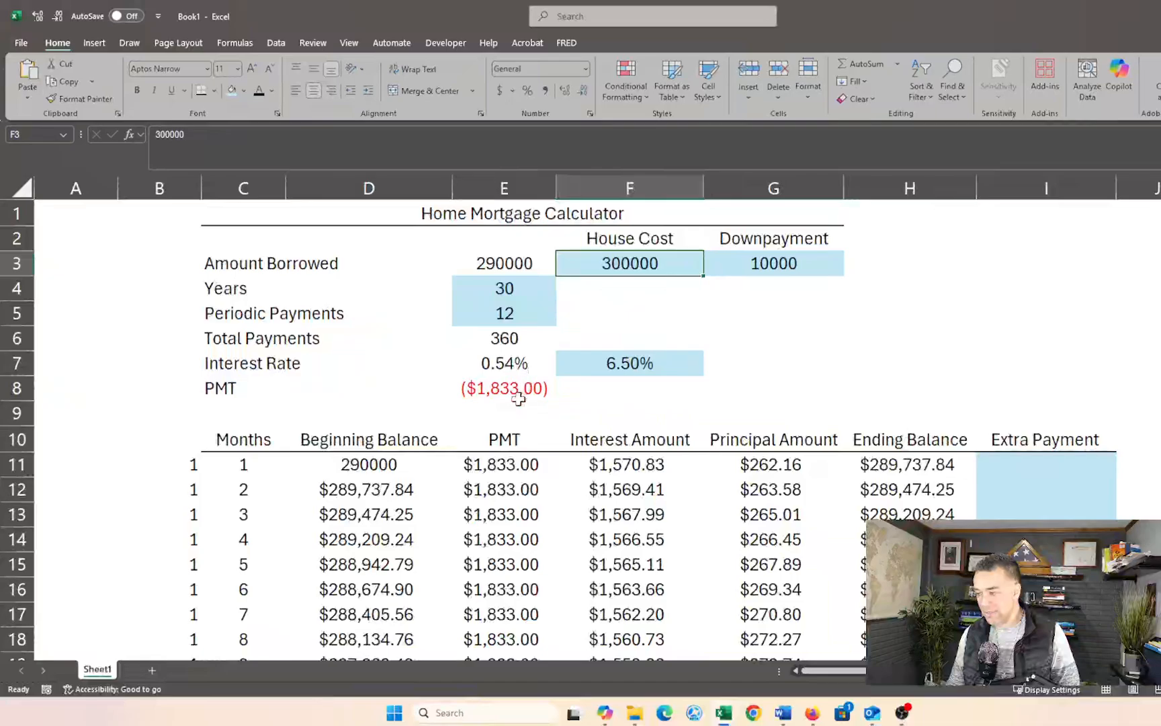
left_click_drag(512, 357, 536, 386)
left_click(659, 296)
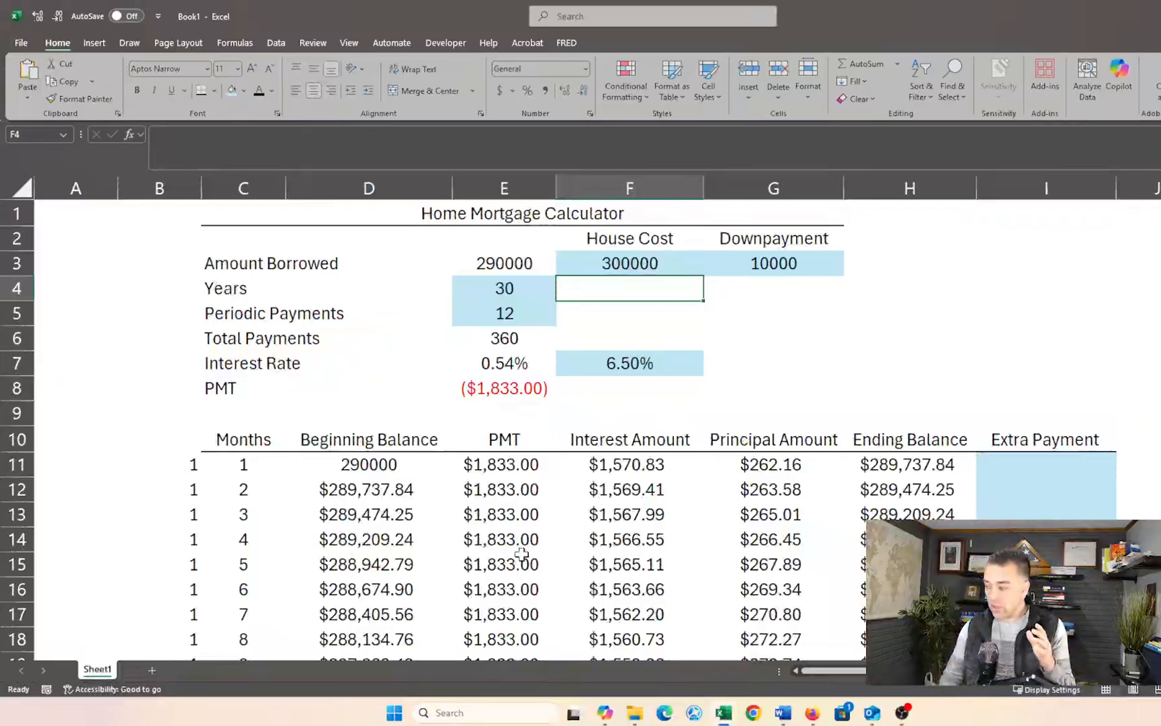
left_click(1084, 490)
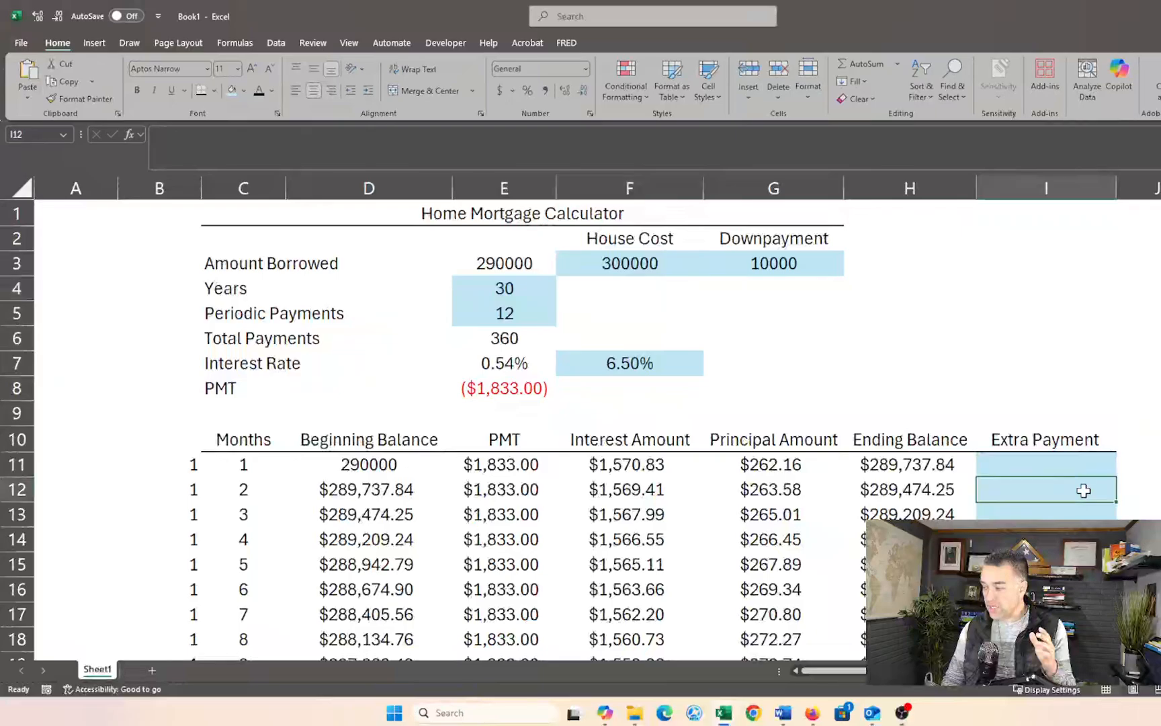
left_click(858, 369)
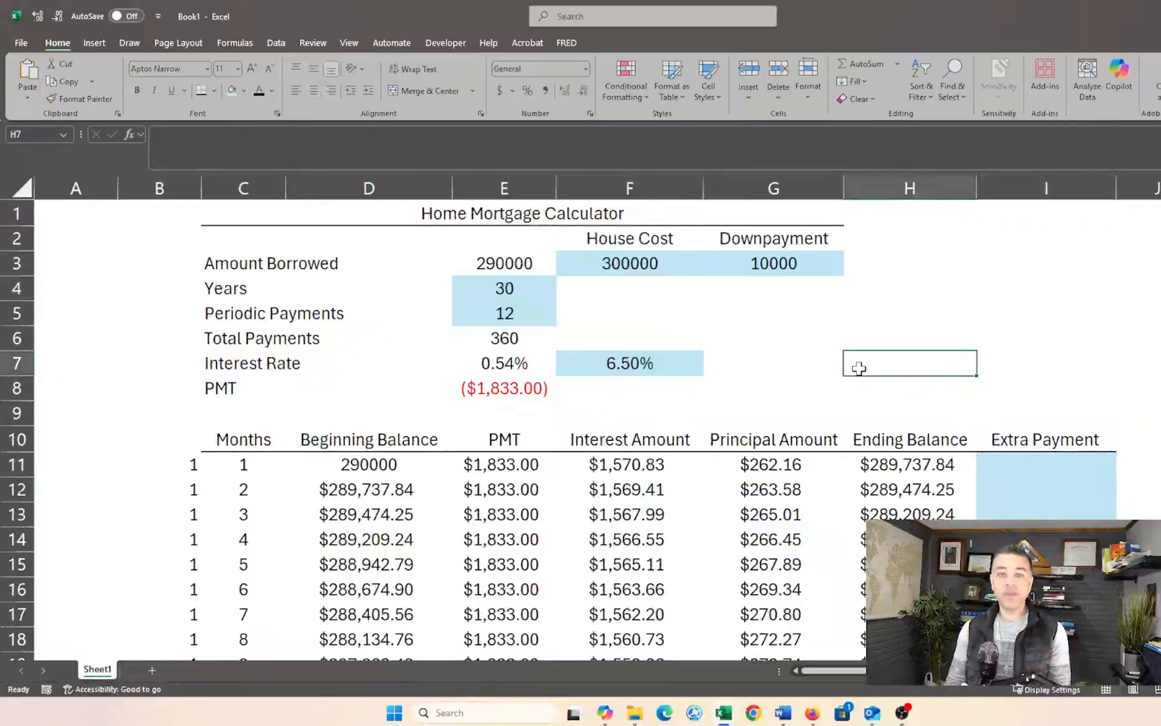